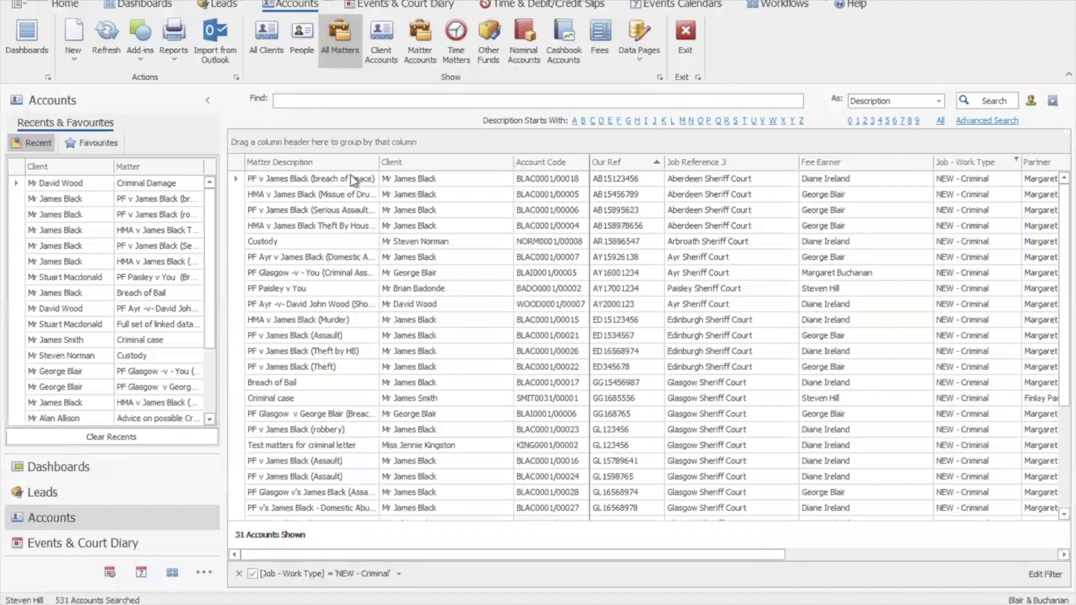
Search the criminal matters by description for "assault" and clear the search to list every criminal matter again.
click(311, 102)
text(assault)
key(Return)
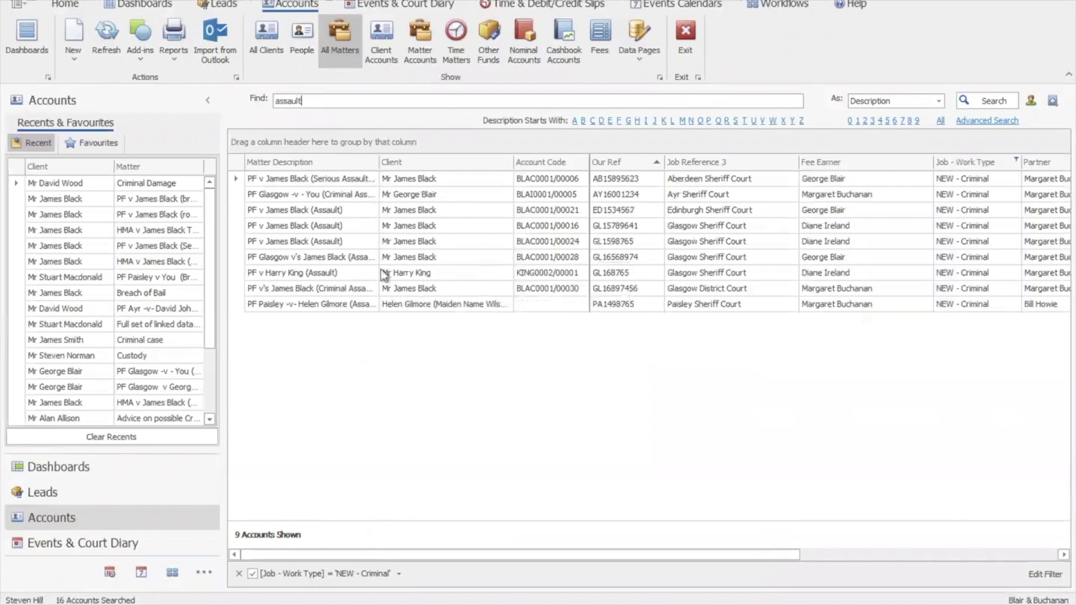
drag(319, 105, 266, 105)
key(BackSpace)
key(Return)
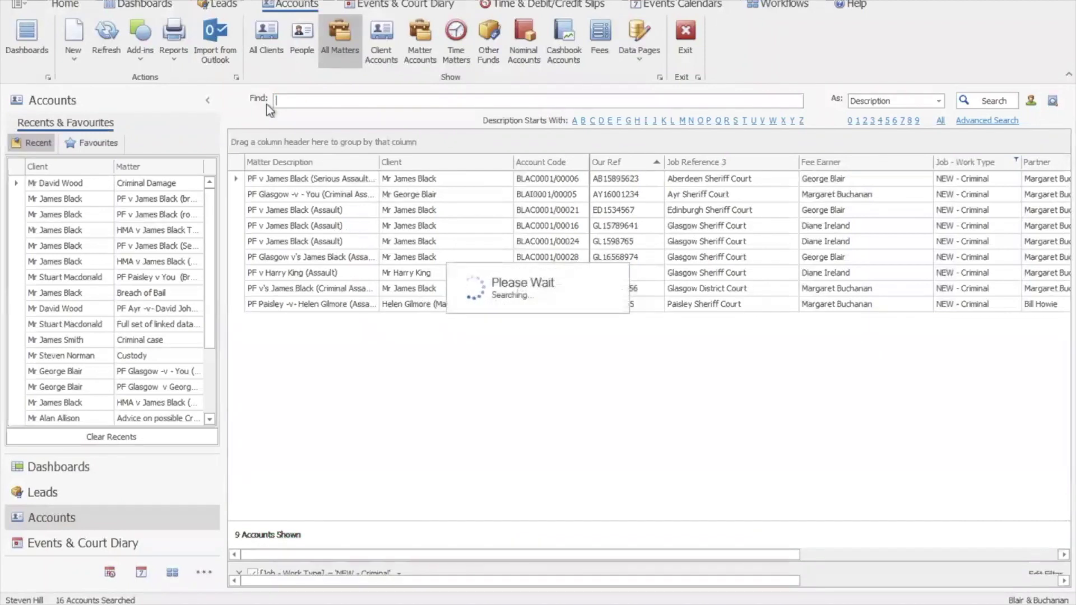
Look up references containing "PA" among the Our Ref column's filter values and close the filter without selecting any.
click(661, 162)
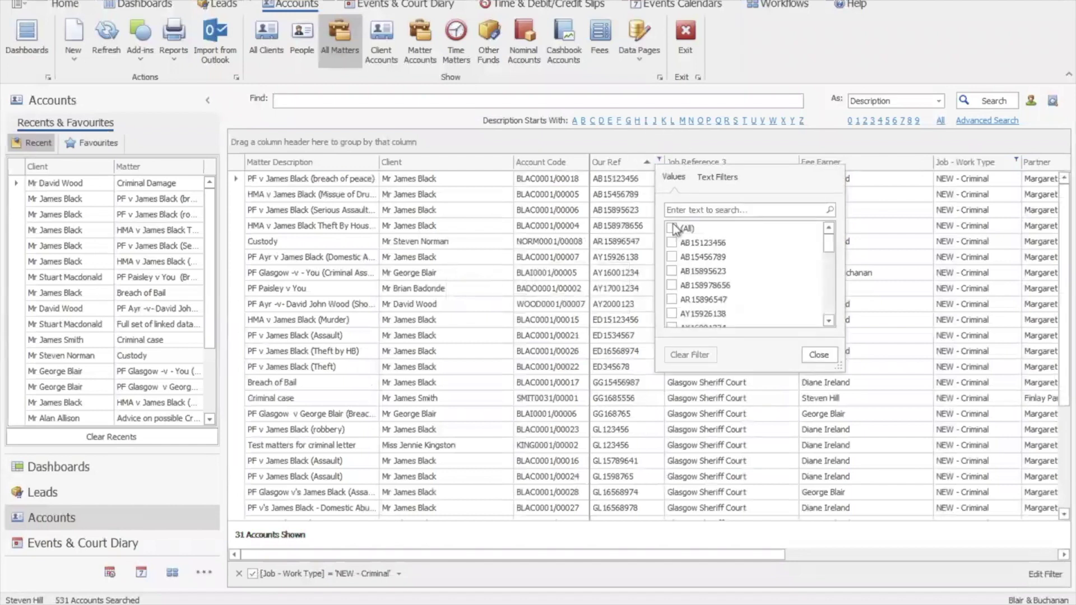
click(829, 303)
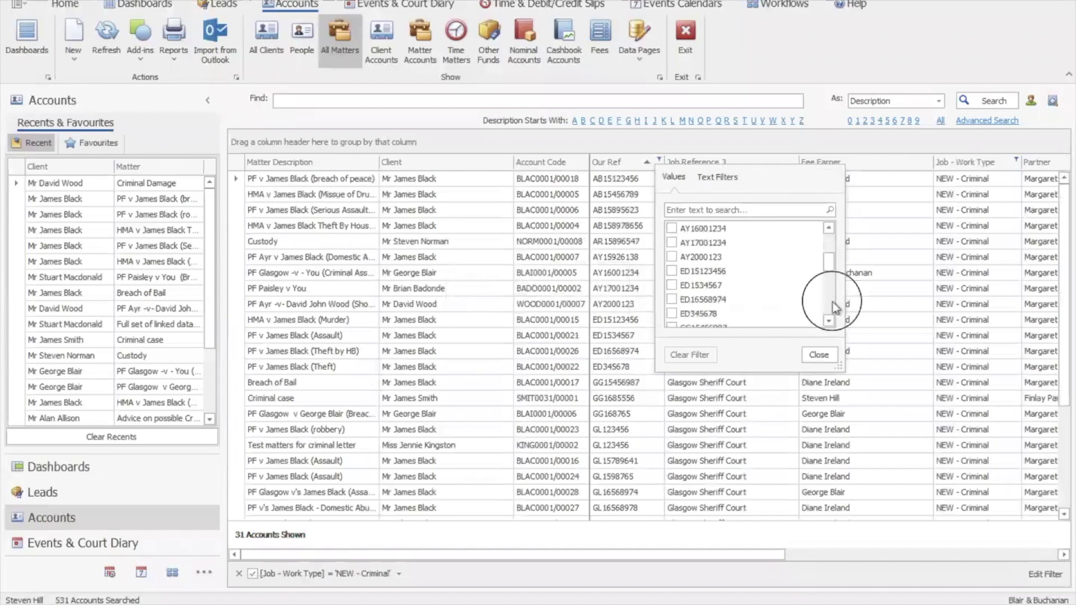
click(721, 212)
text(PA)
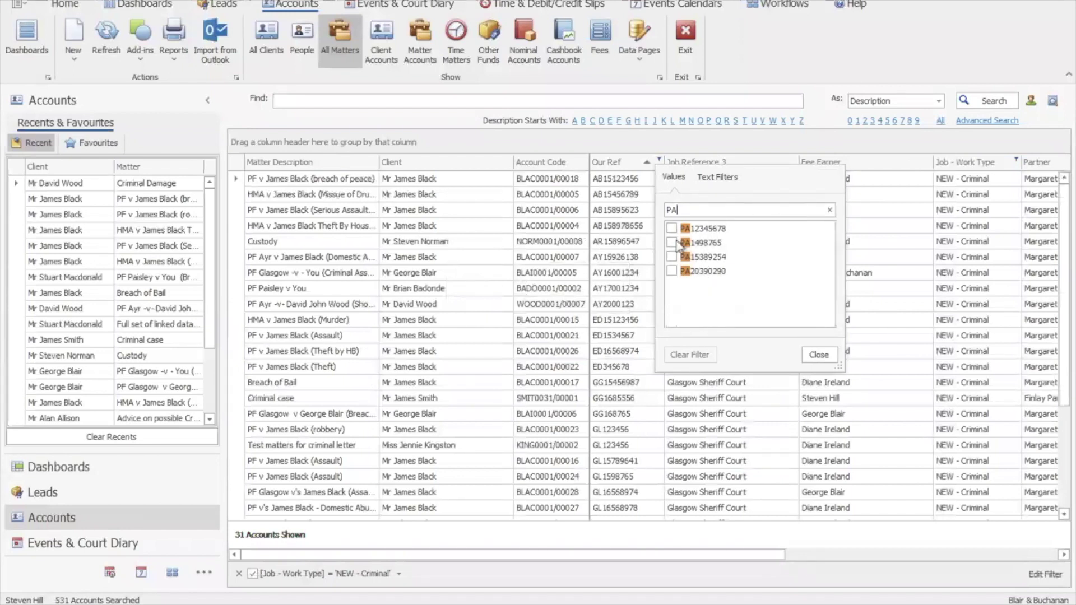
click(815, 355)
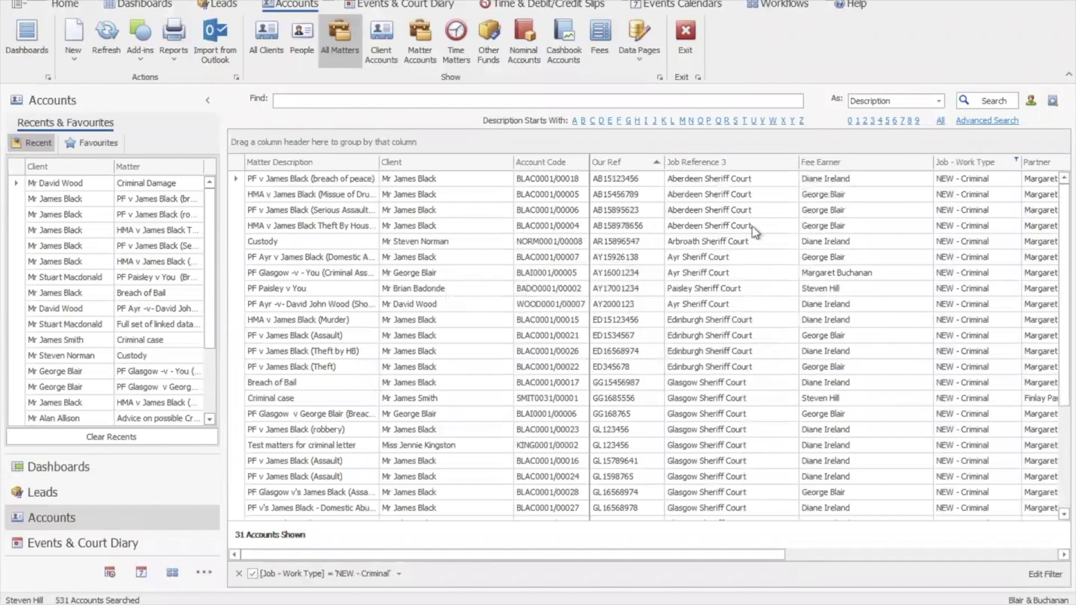
Filter the Job Reference 3 column to Glasgow District Court and Glasgow Sheriff Court.
click(794, 161)
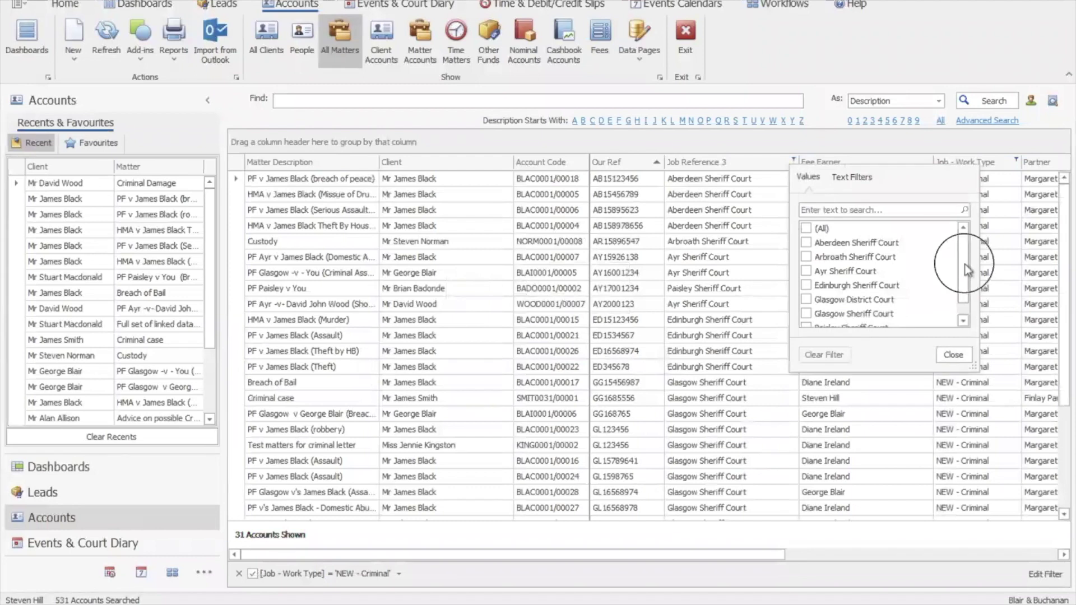
drag(964, 264, 964, 308)
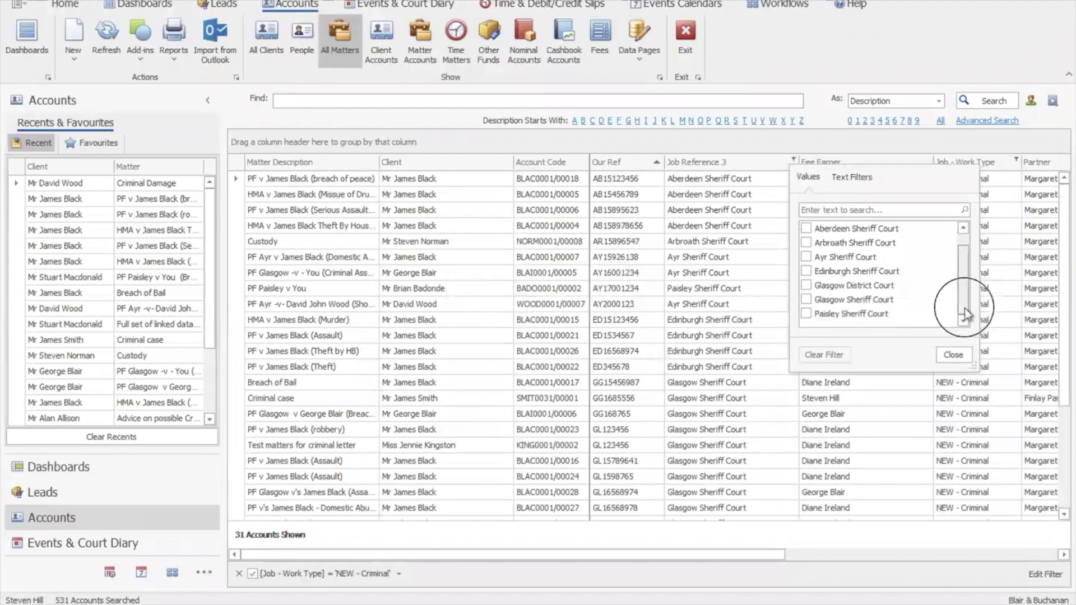
click(807, 286)
click(806, 300)
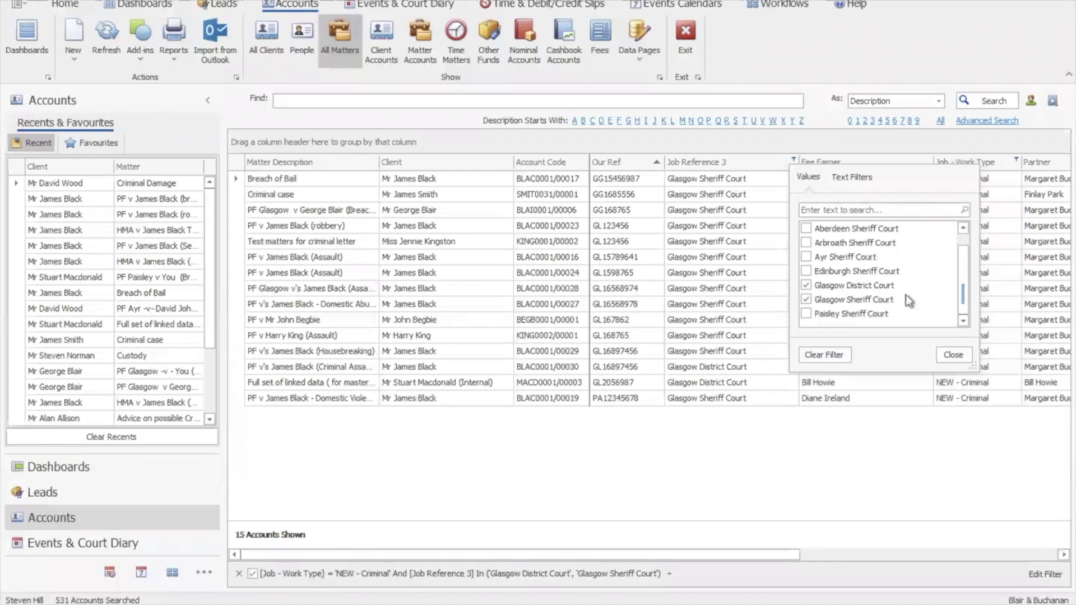
Remove both Glasgow courts from the Job Reference 3 filter and close the filter.
click(808, 285)
click(807, 299)
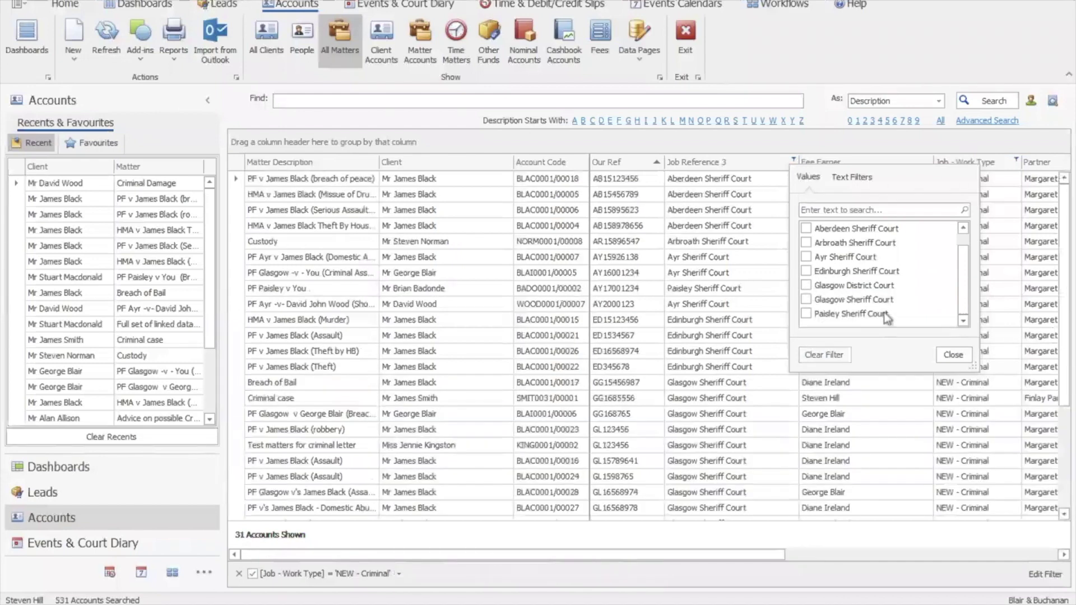
click(953, 355)
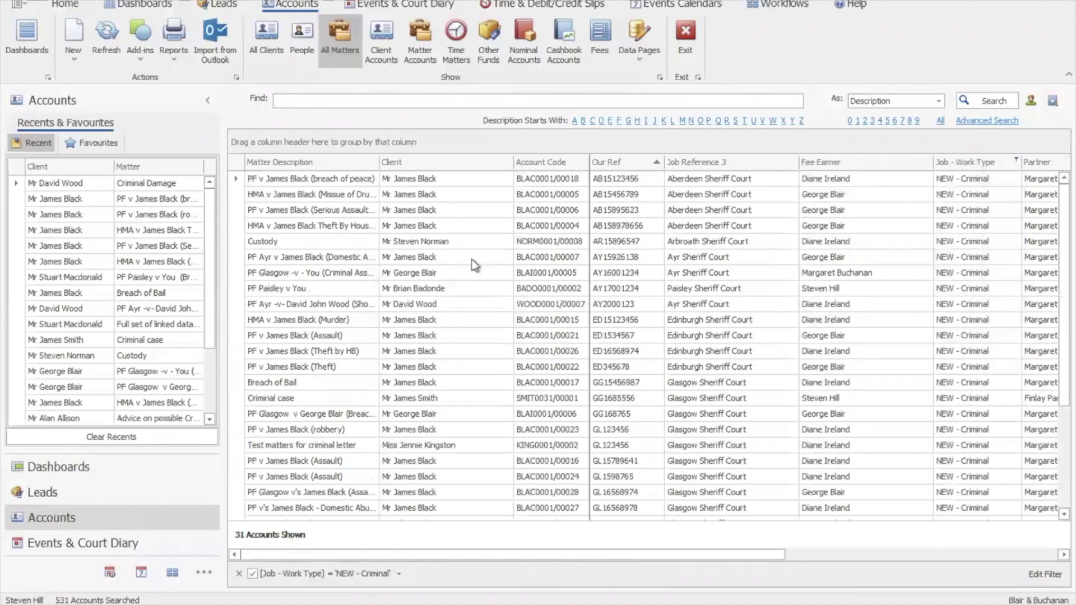
Open the PF Ayr shoplifting matter from the recent matters and review its court choices and Criminal data page.
click(159, 312)
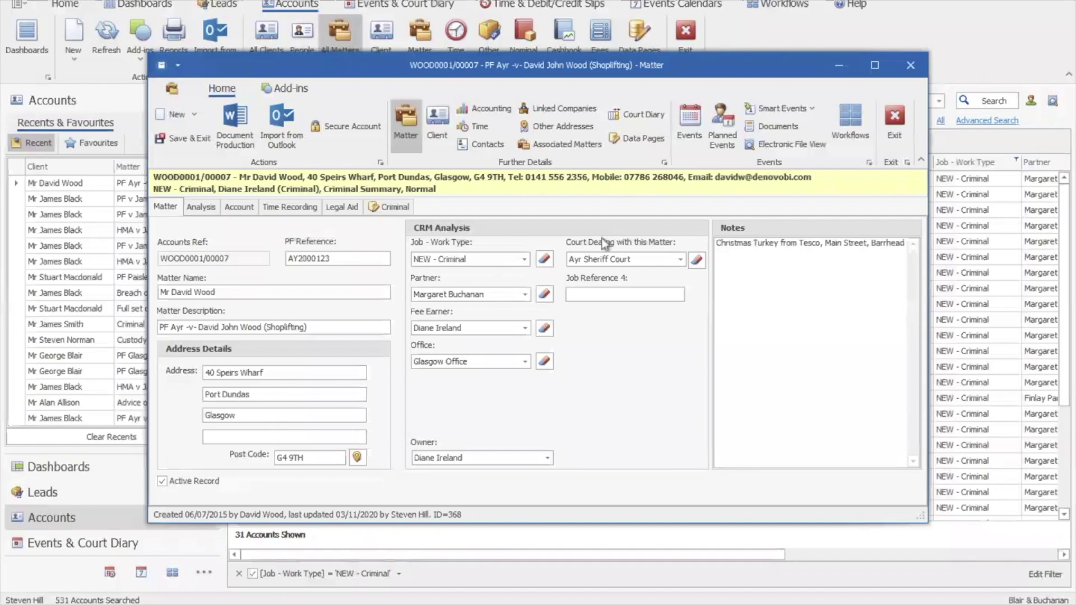
click(681, 261)
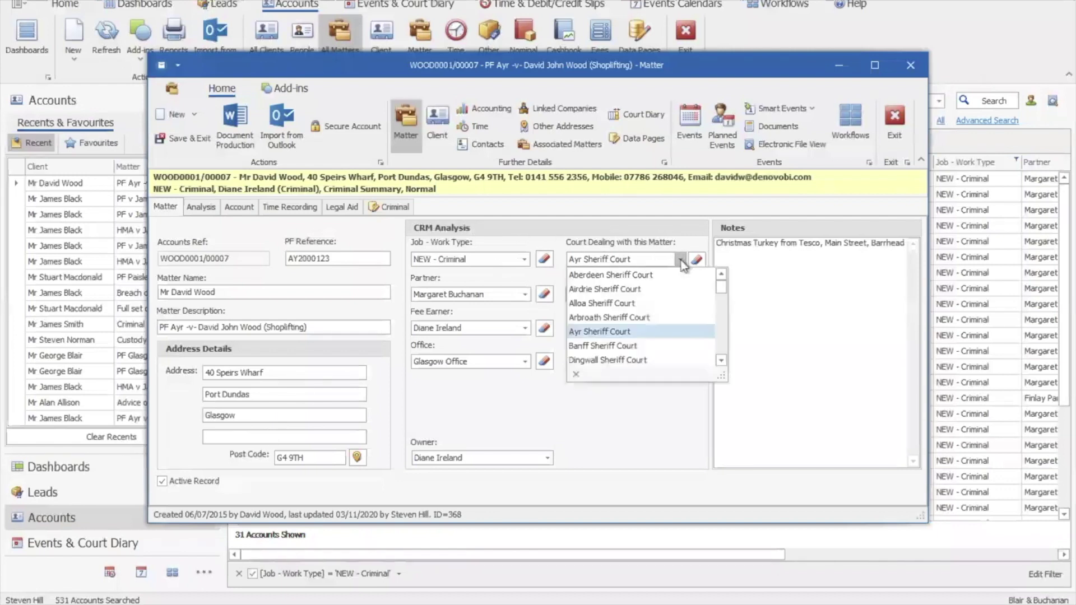
click(681, 258)
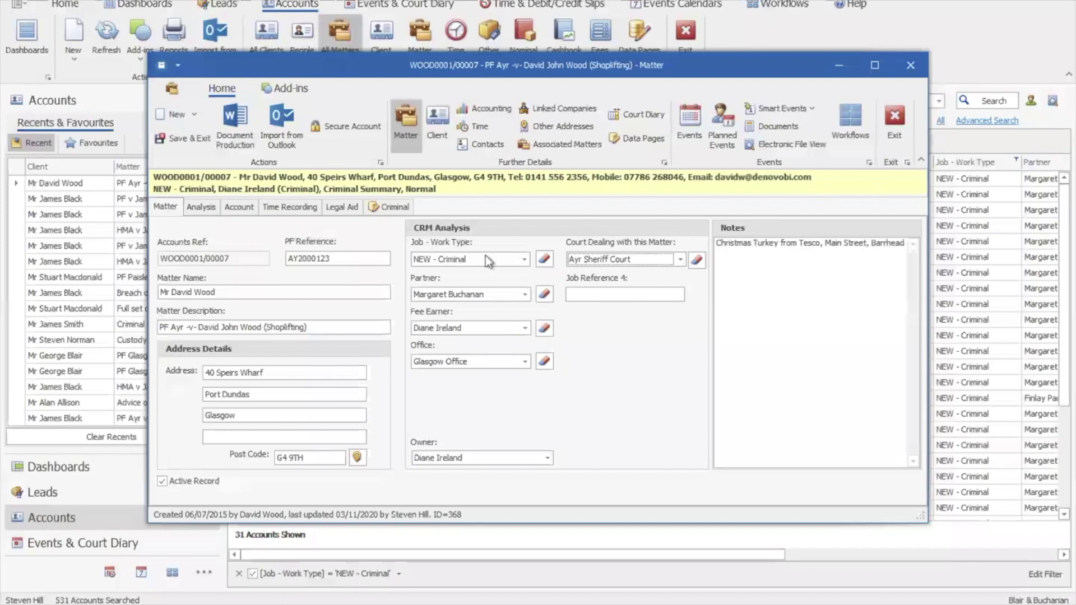
click(383, 211)
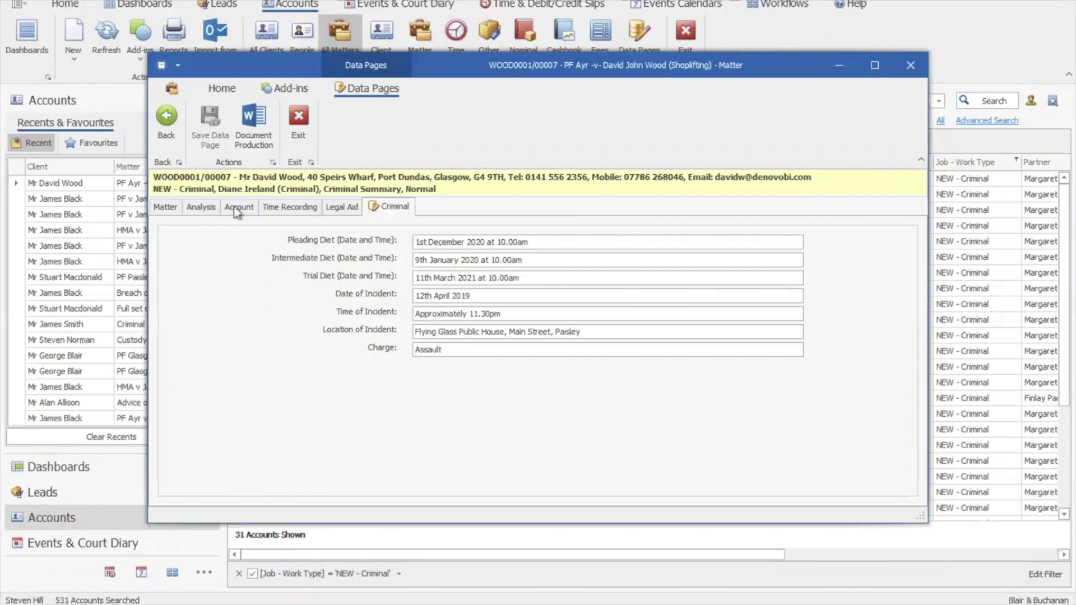
click(166, 118)
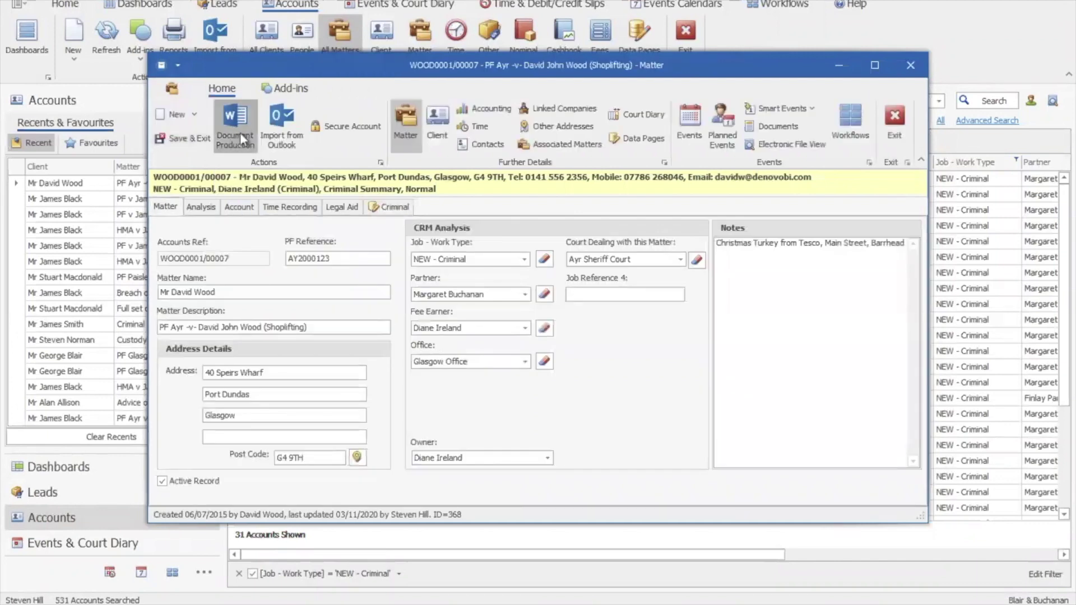
Start document production with the item type "Create a Document for the selected Matter".
click(240, 132)
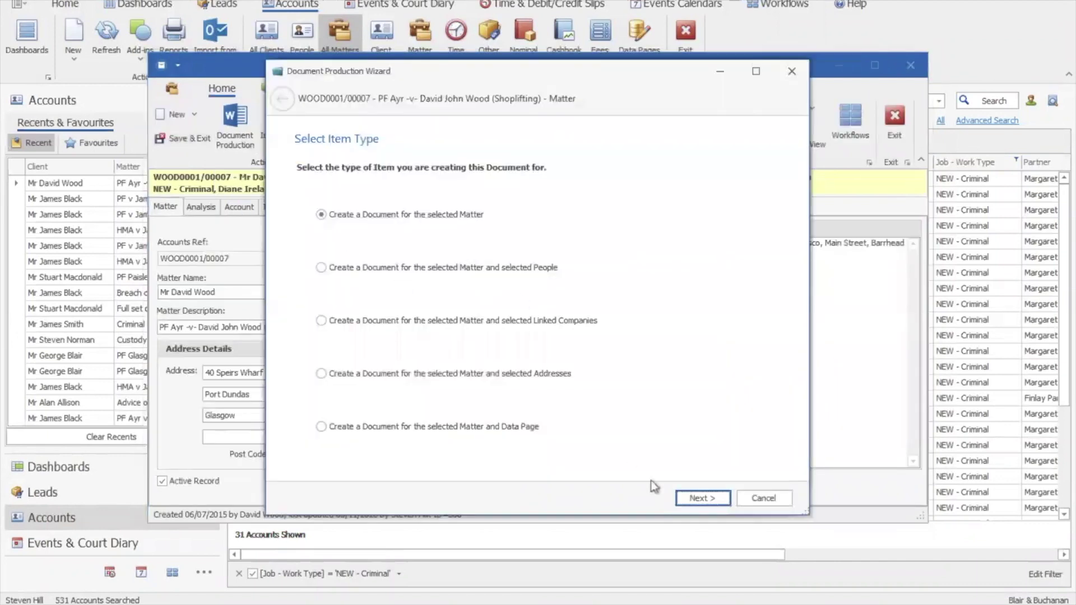
click(694, 498)
click(694, 498)
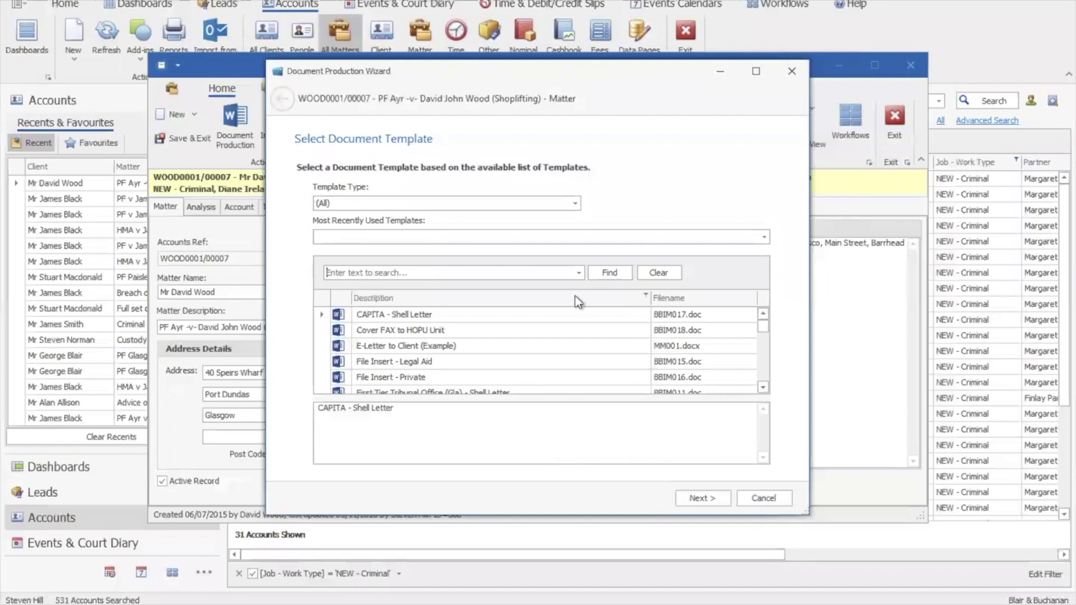
Limit the available document templates to the type NEW - Criminal Styles.
click(575, 203)
scroll(572, 283, down, 2)
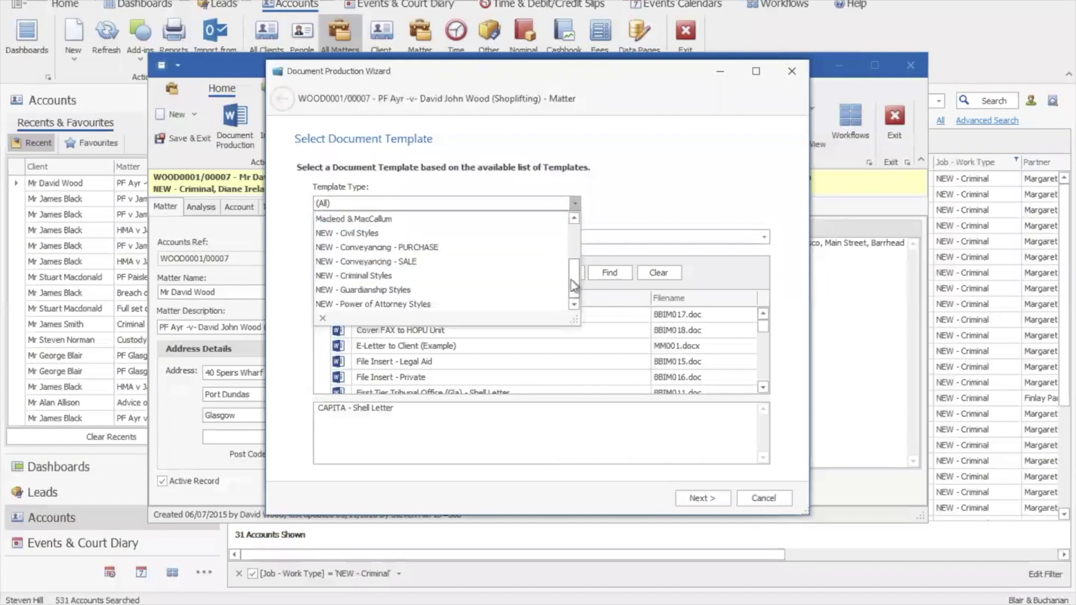
click(475, 274)
click(575, 204)
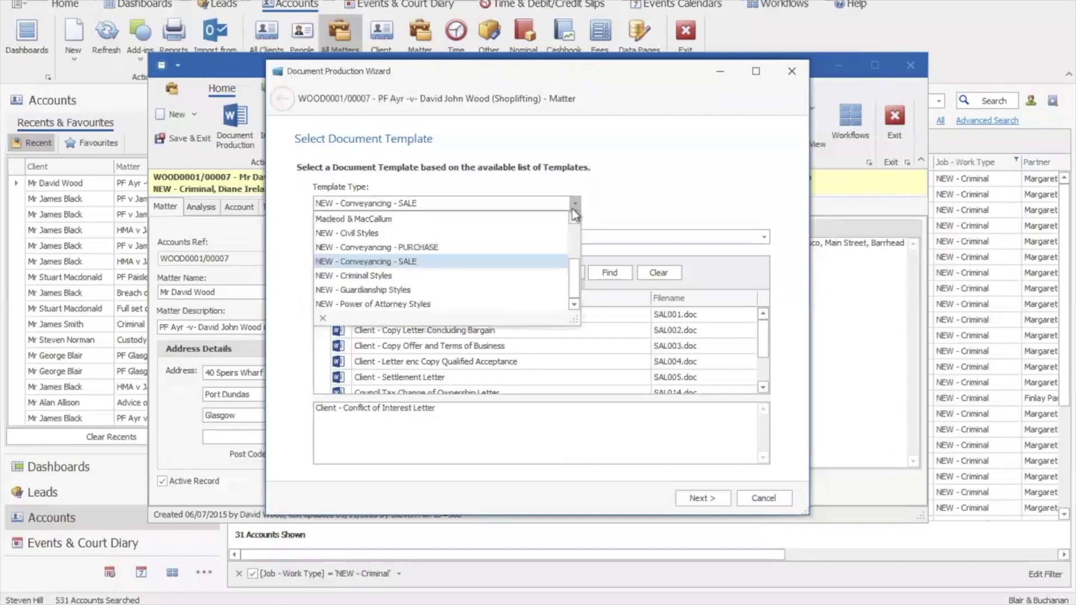
click(508, 274)
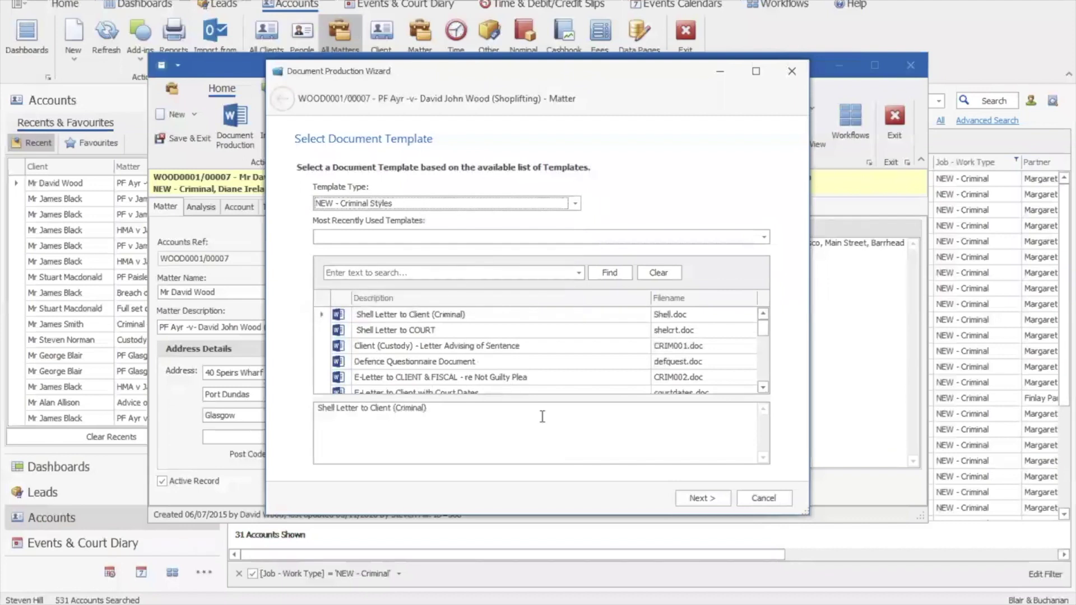
Browse the criminal templates and choose "E-Letter to CLIENT & FISCAL - re Not Guilty Plea" for the document.
click(762, 373)
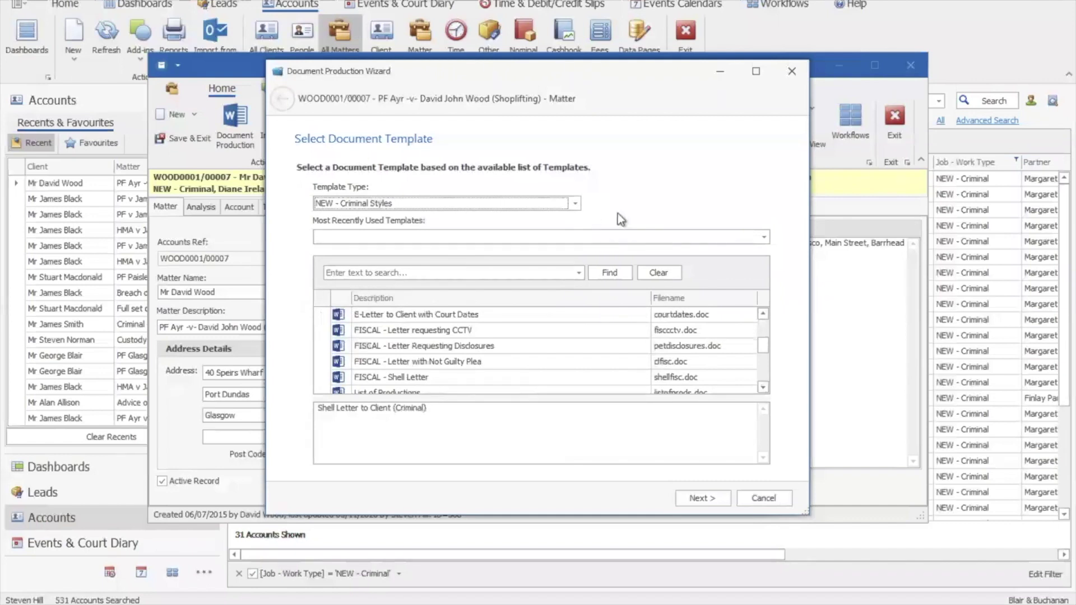
click(762, 335)
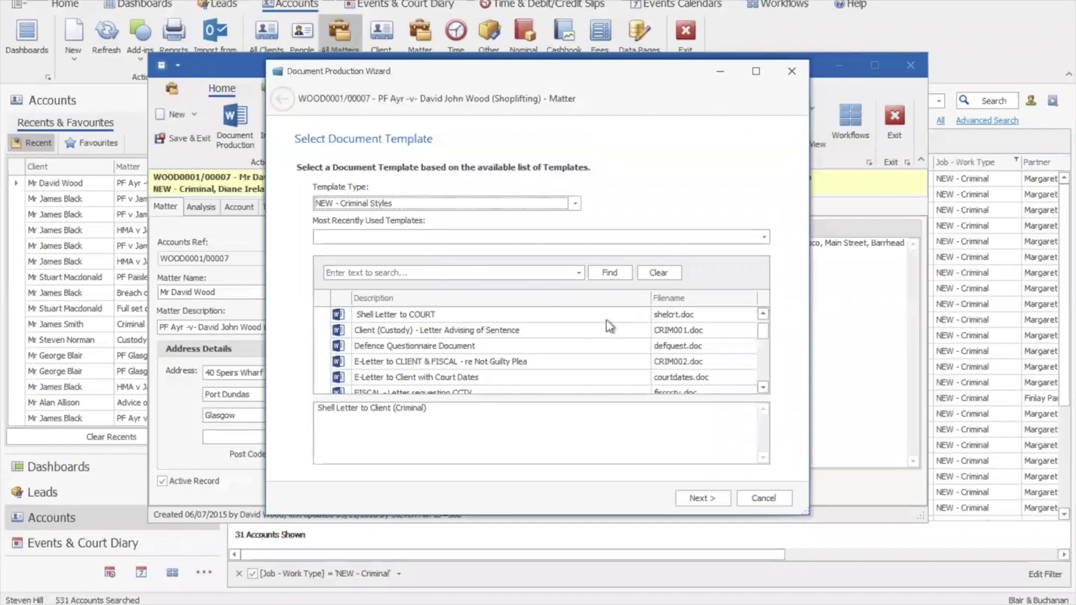
drag(761, 331, 761, 325)
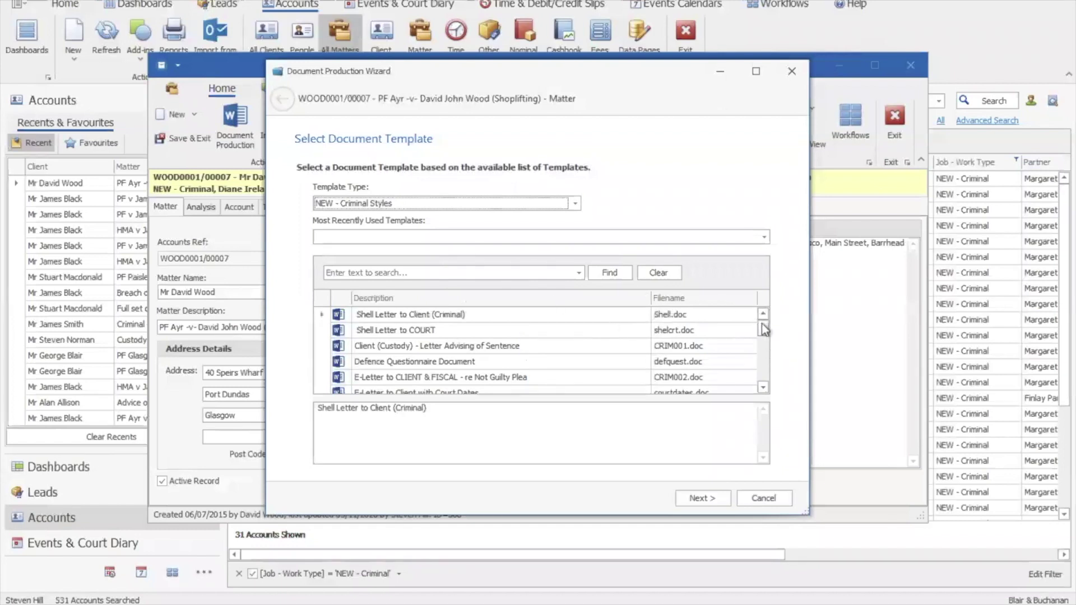
click(421, 315)
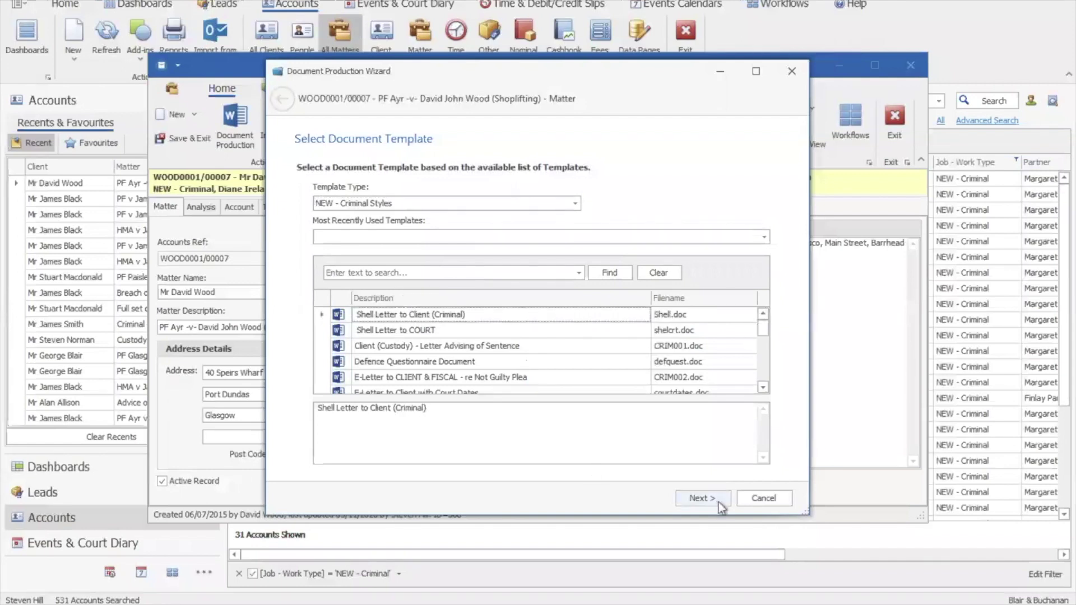
click(480, 380)
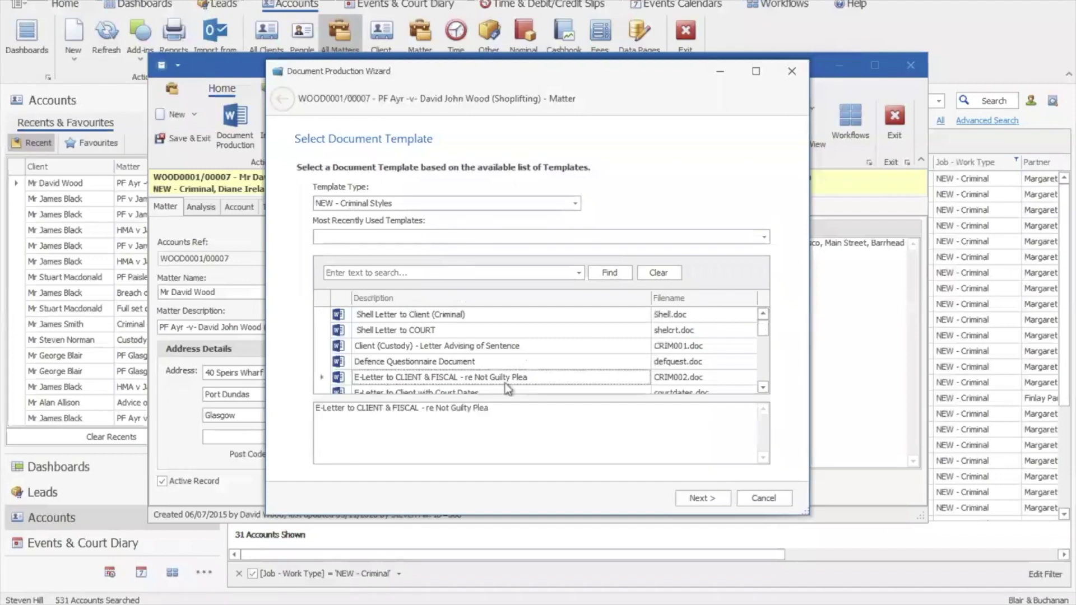
click(696, 499)
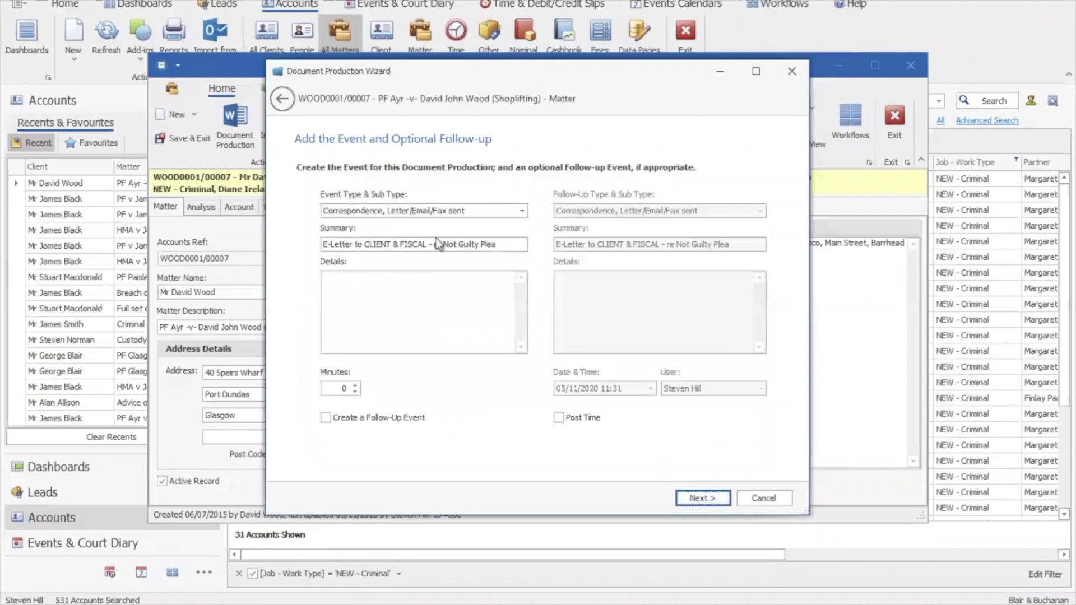
Accept the default correspondence event without a follow-up, produce the letter and switch to it in Word.
click(693, 499)
click(695, 498)
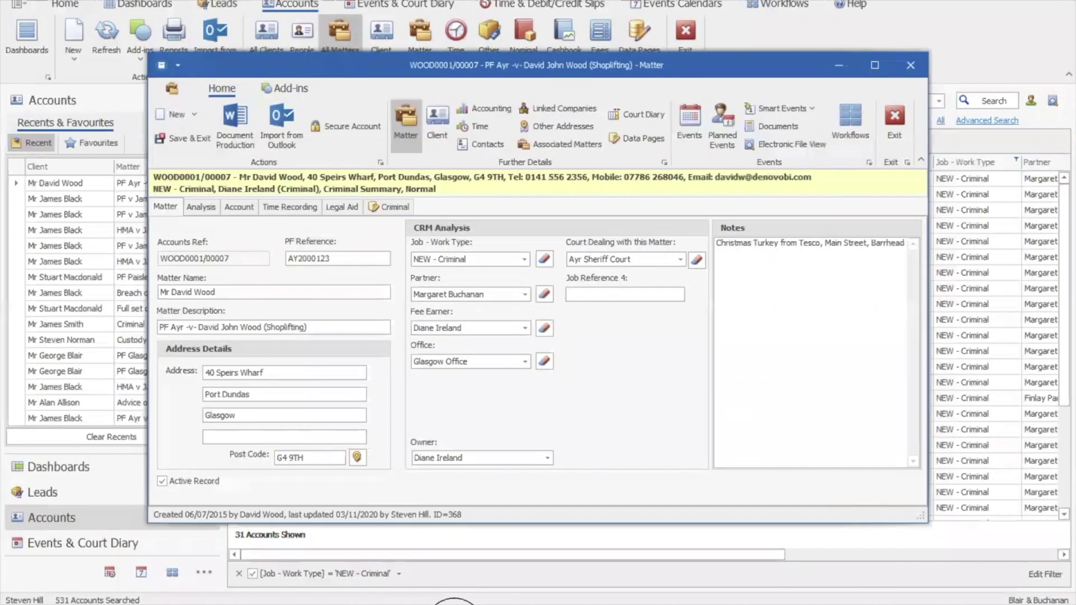
mouse_move(455, 601)
click(515, 537)
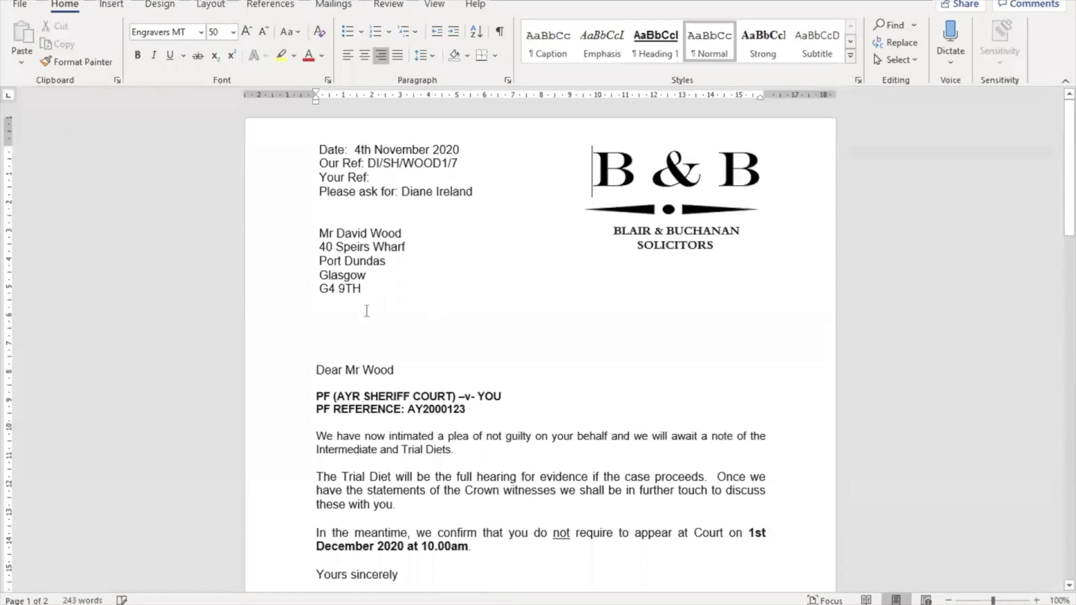
Read through the produced client letter, checking its address, court, PF reference and hearing date.
scroll(439, 260, down, 1)
scroll(439, 260, down, 1)
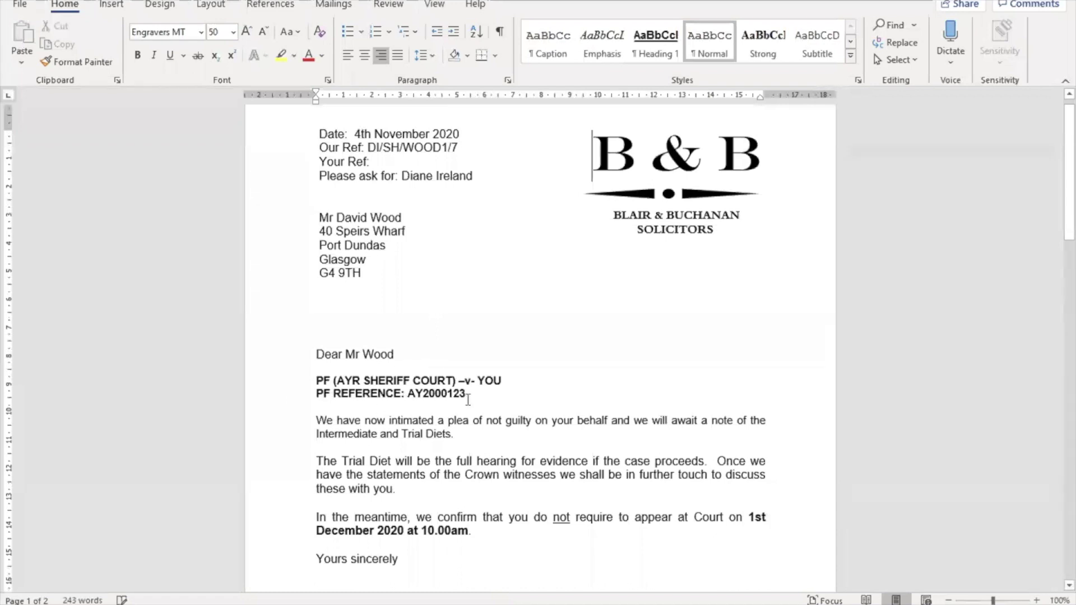
scroll(459, 396, down, 4)
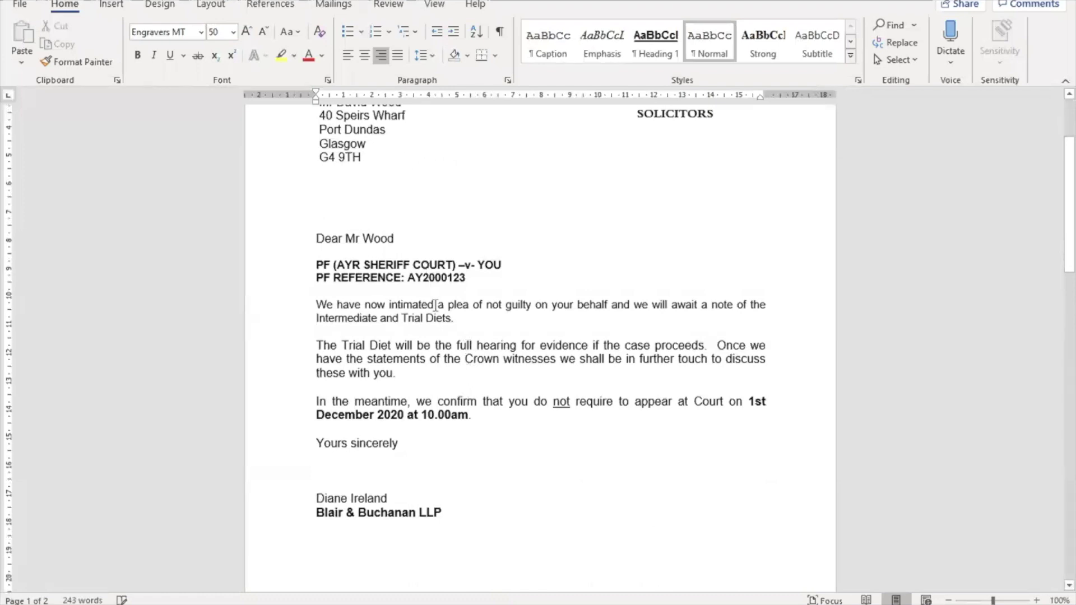
scroll(458, 402, down, 1)
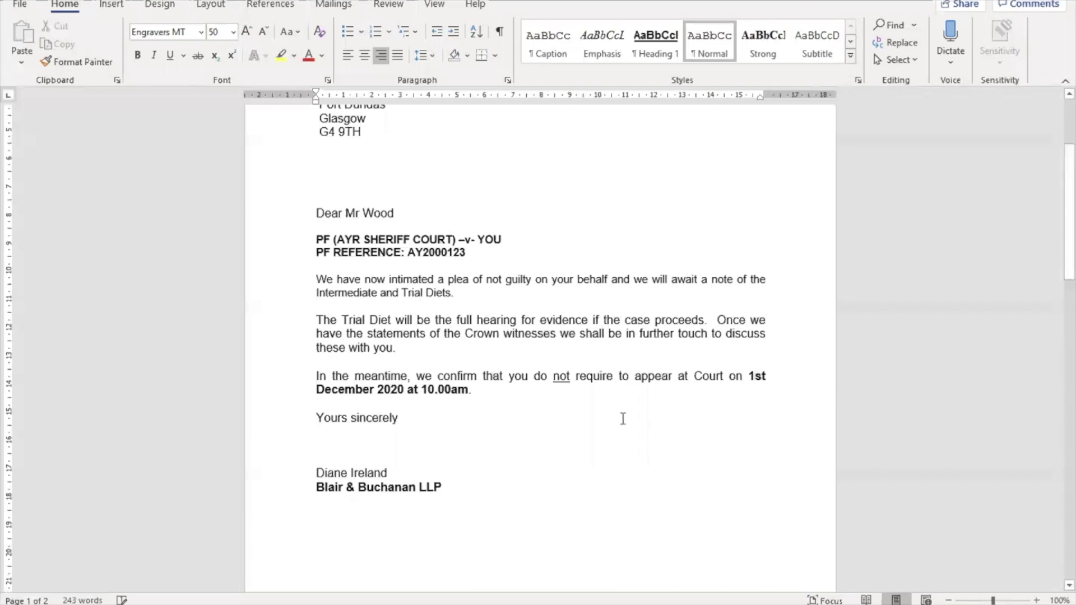
scroll(623, 419, down, 2)
scroll(623, 419, up, 4)
Read through the letter to the Procurator Fiscal on the second page, checking its address, court, PF reference and requested information.
scroll(623, 419, down, 10)
scroll(623, 418, down, 1)
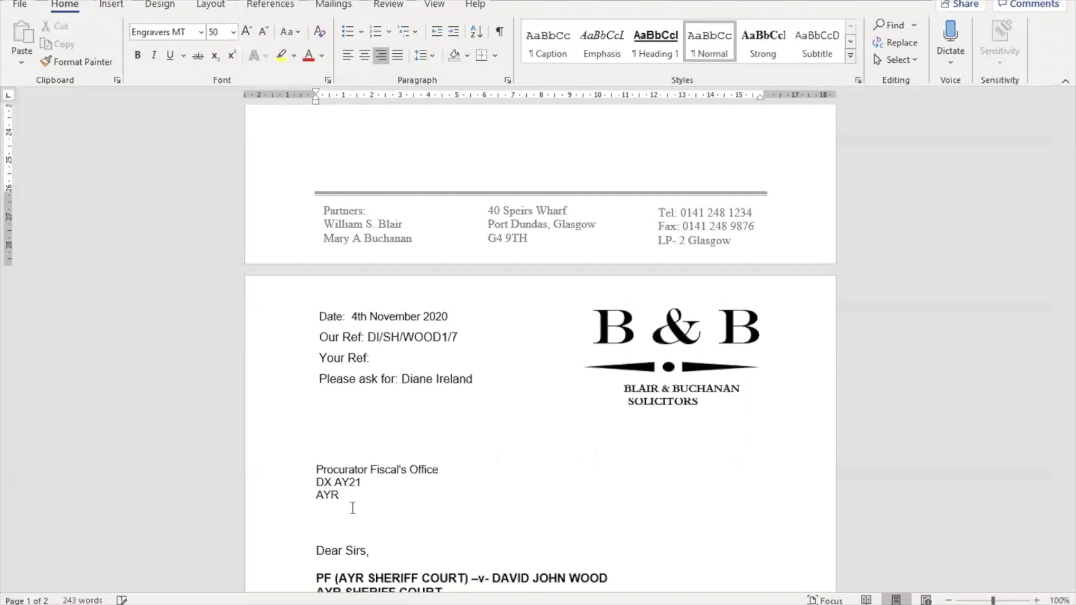
scroll(352, 509, down, 1)
scroll(385, 415, down, 3)
scroll(388, 418, down, 3)
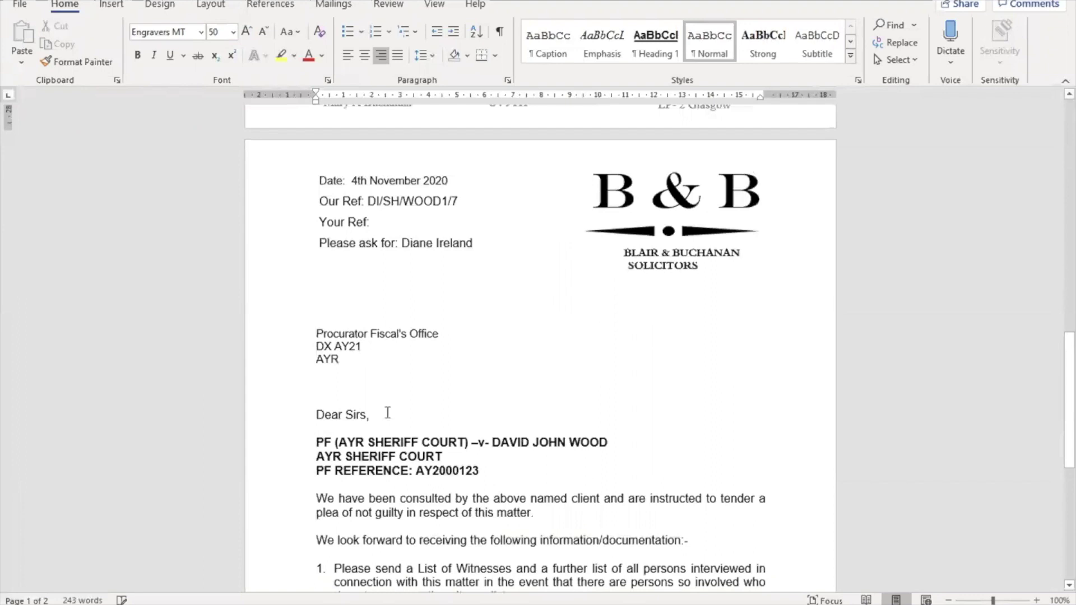
scroll(506, 376, down, 1)
scroll(508, 379, down, 5)
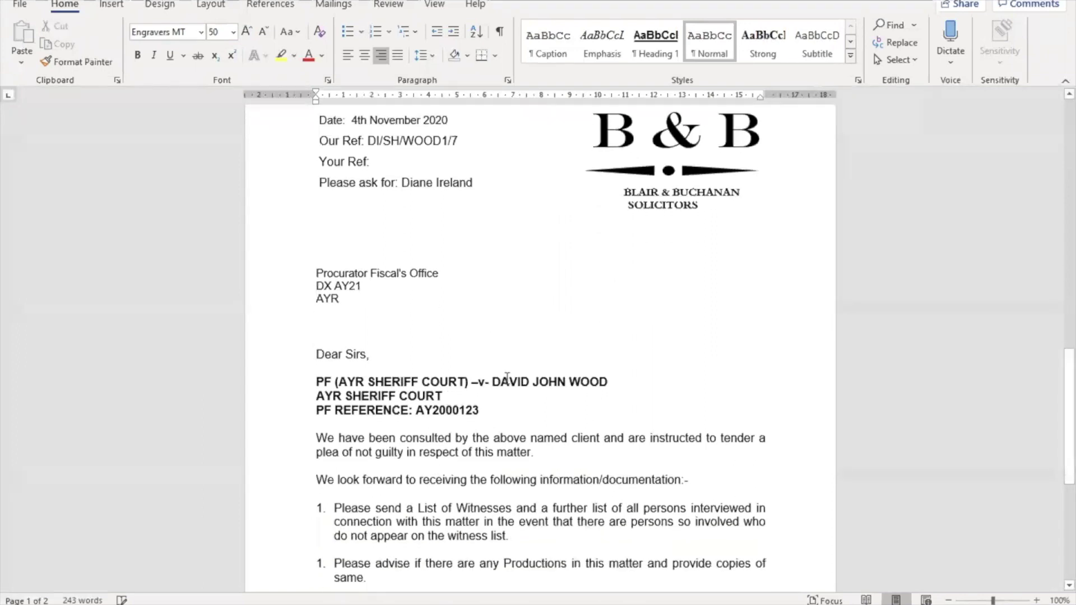
scroll(467, 515, up, 3)
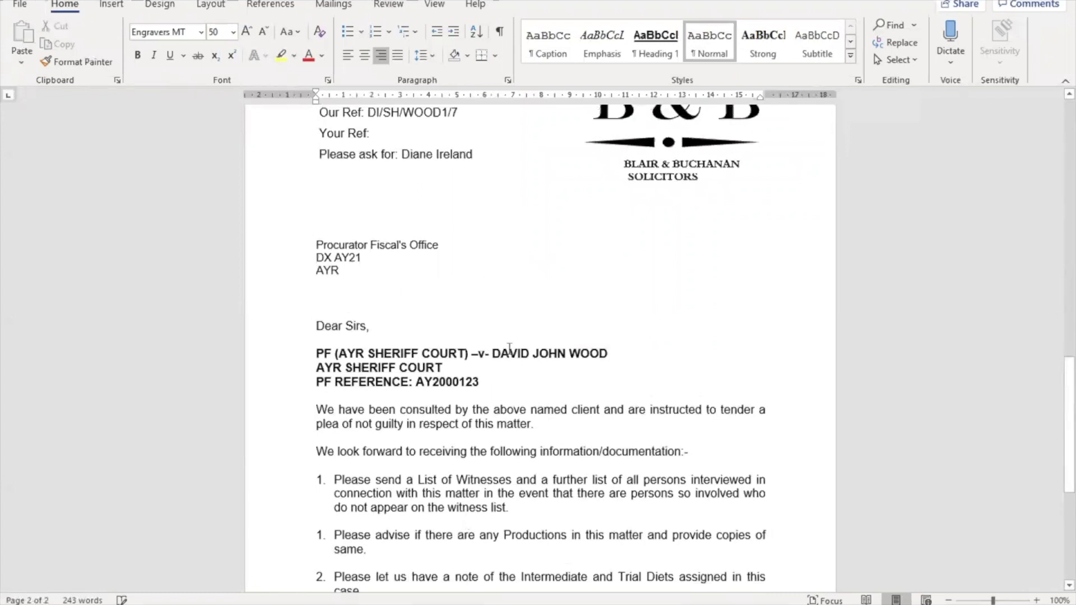
scroll(511, 343, up, 2)
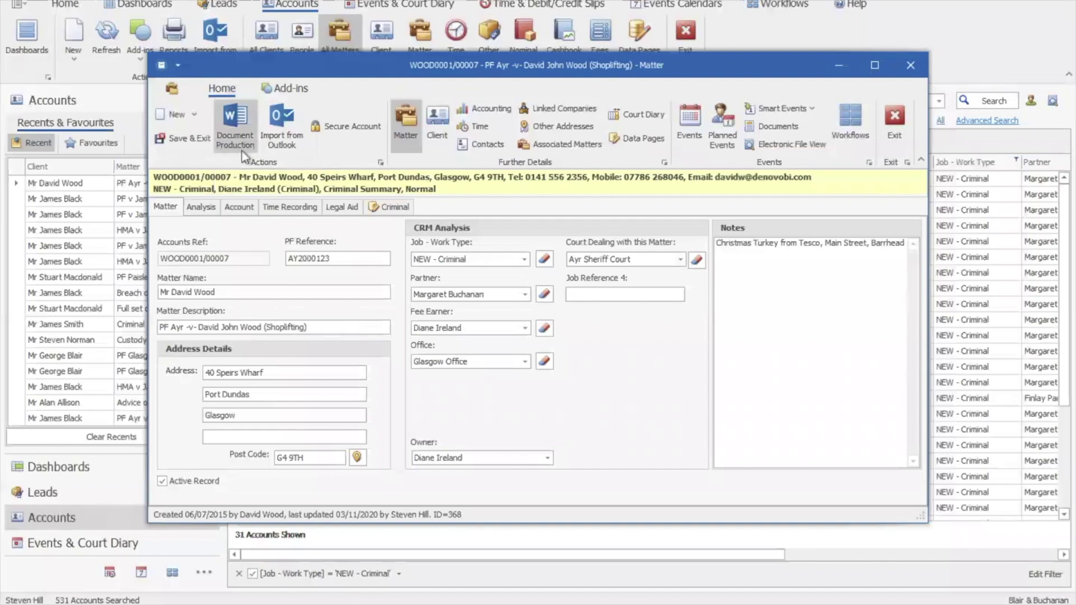
Start another document for the selected matter and limit its templates to the type NEW - Criminal Styles.
click(237, 133)
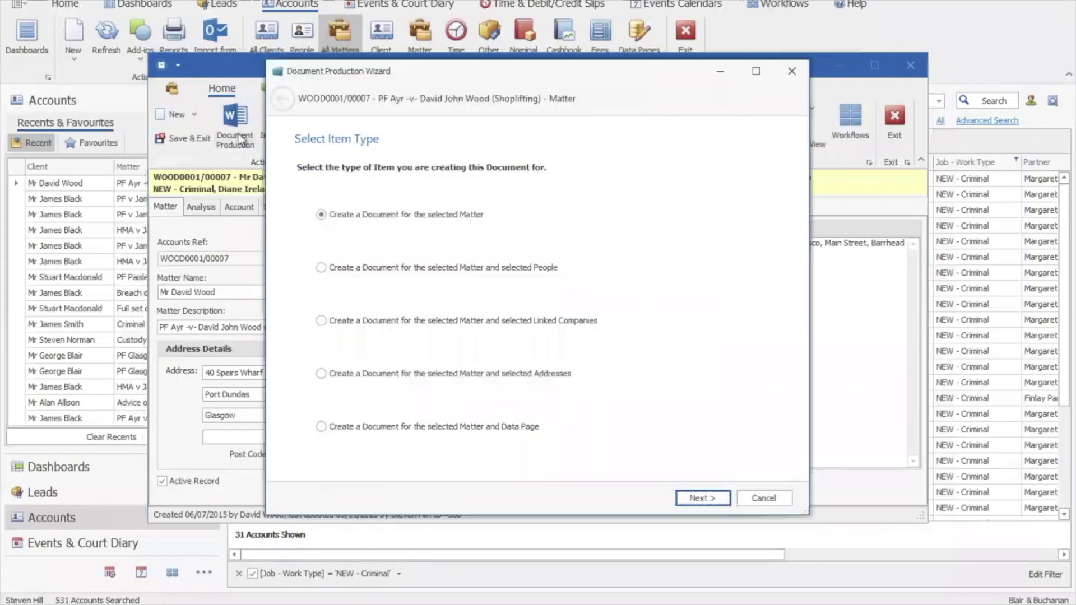
click(708, 498)
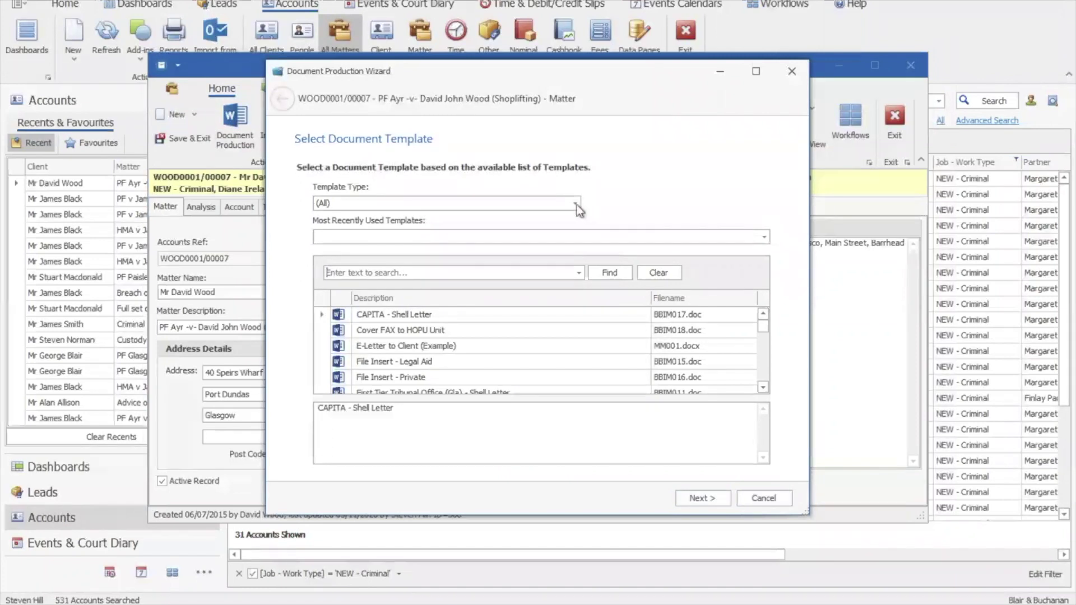
click(576, 203)
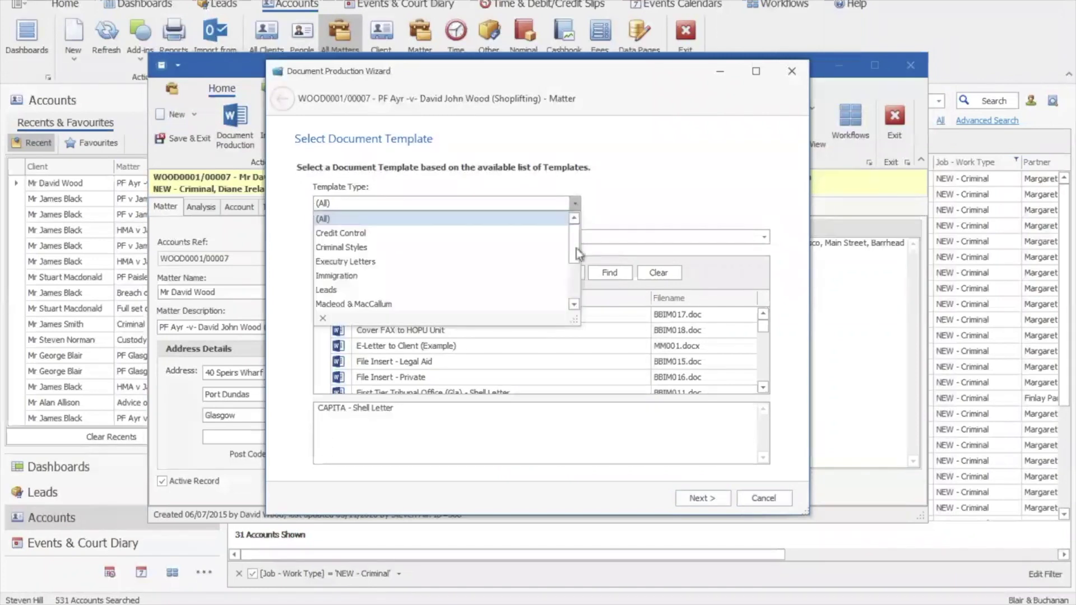
scroll(577, 277, down, 3)
click(561, 277)
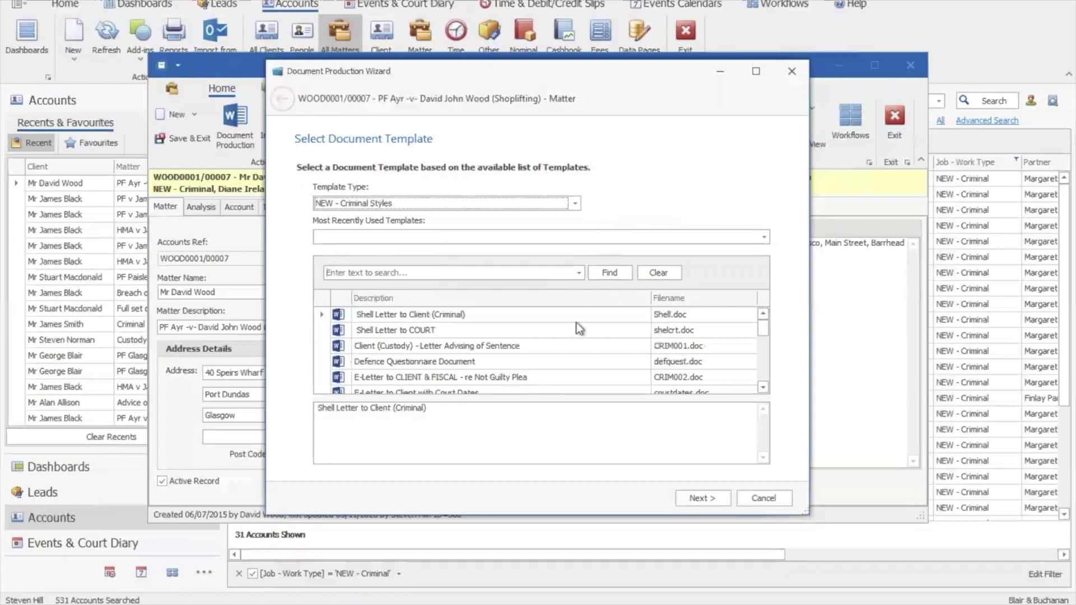
Choose the template "Client (Custody) - Letter Advising of Sentence", leave the event page blank and produce the document without further action.
click(570, 351)
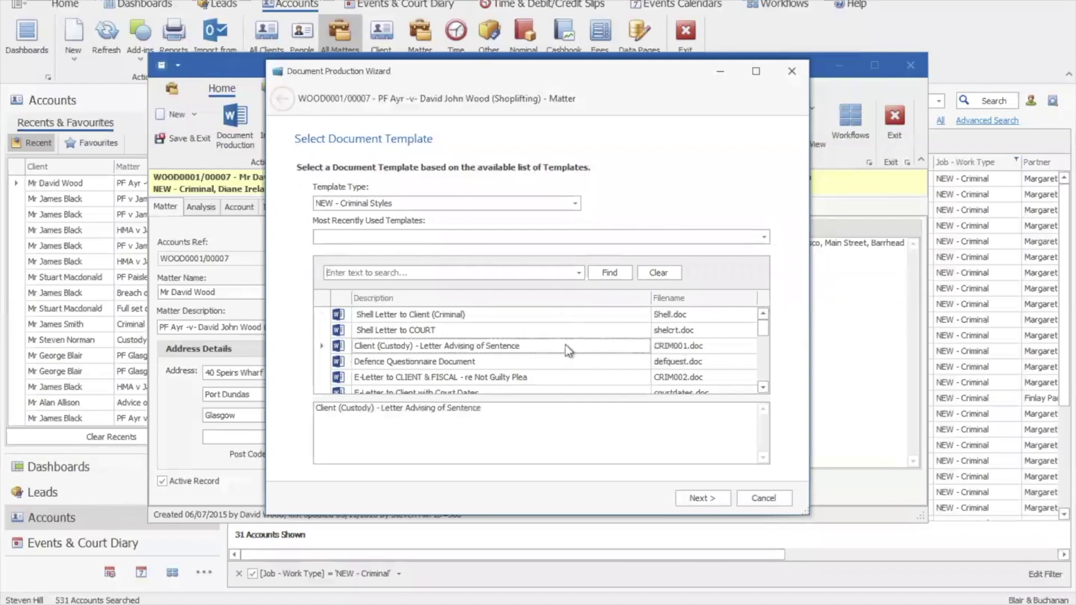
double_click(443, 349)
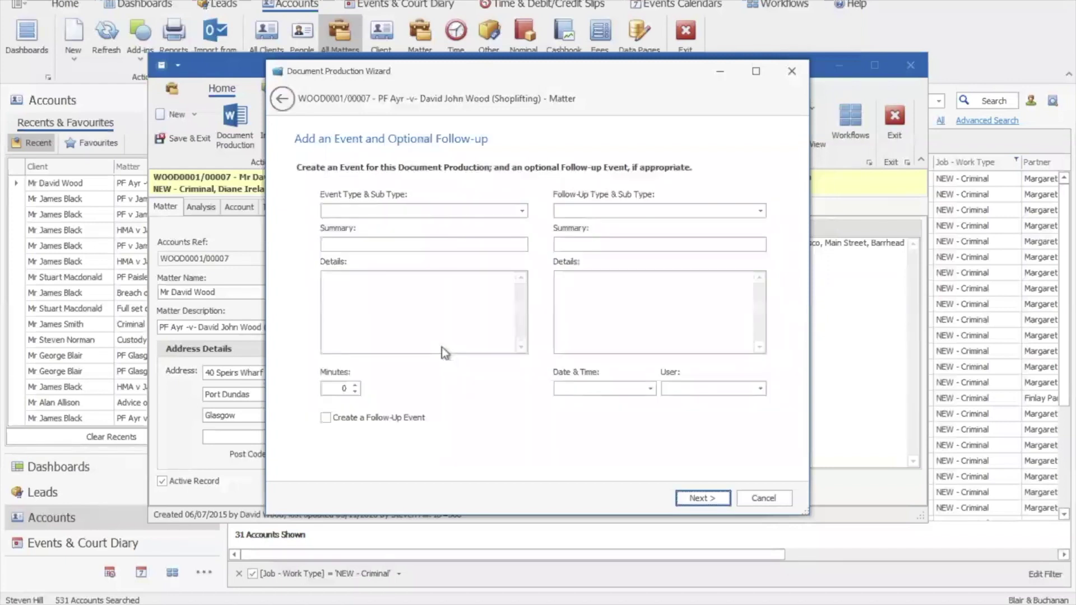
click(687, 501)
click(686, 507)
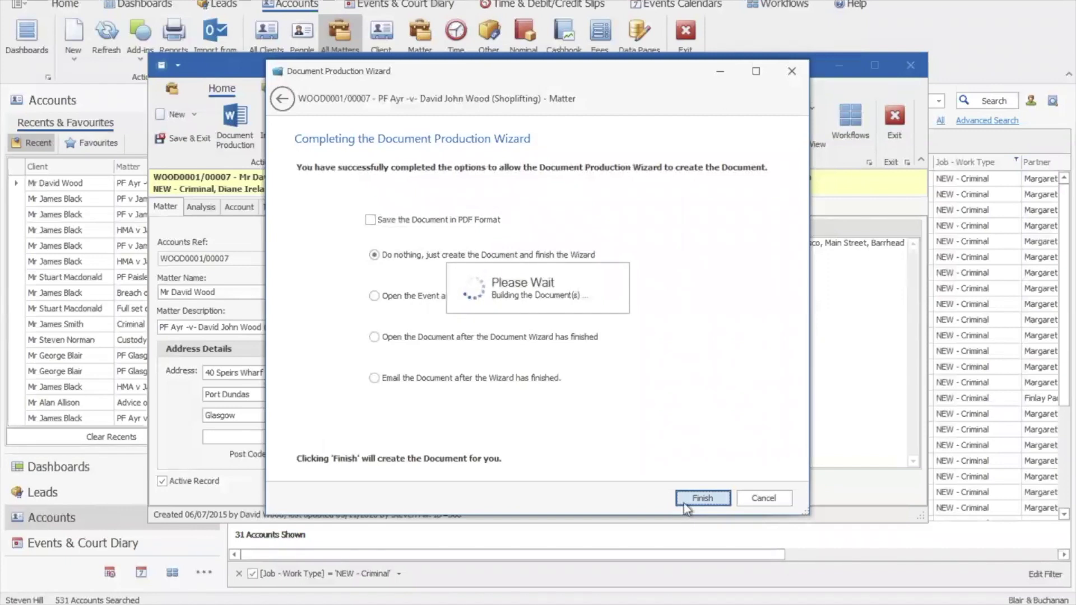
Switch to the Form Letters document in Word and enter 8 (Inverness) as the prison for the custody letter.
mouse_move(457, 604)
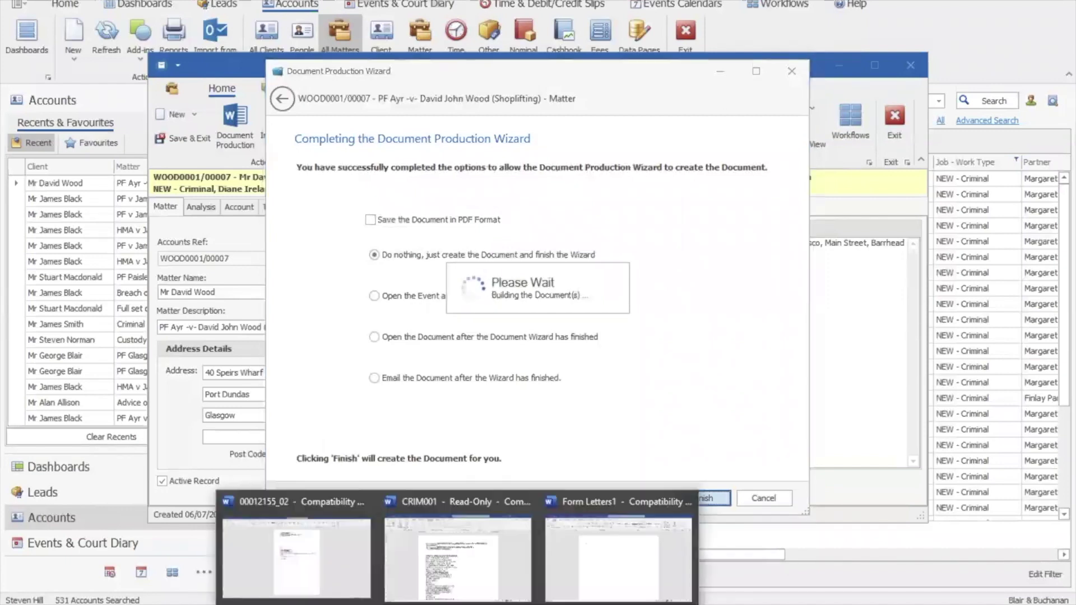
click(563, 546)
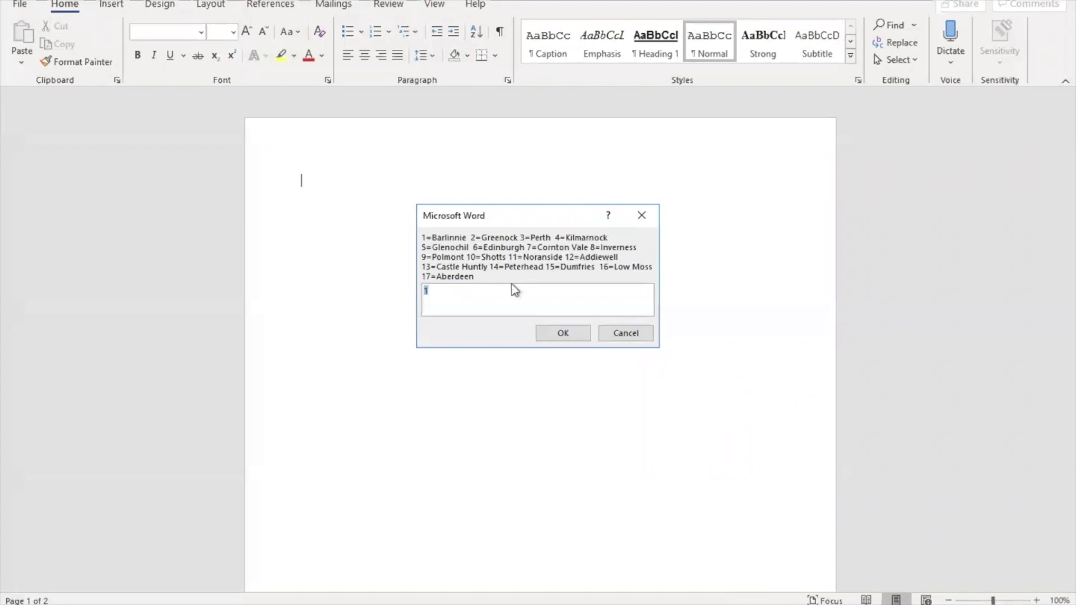
text(8)
click(564, 334)
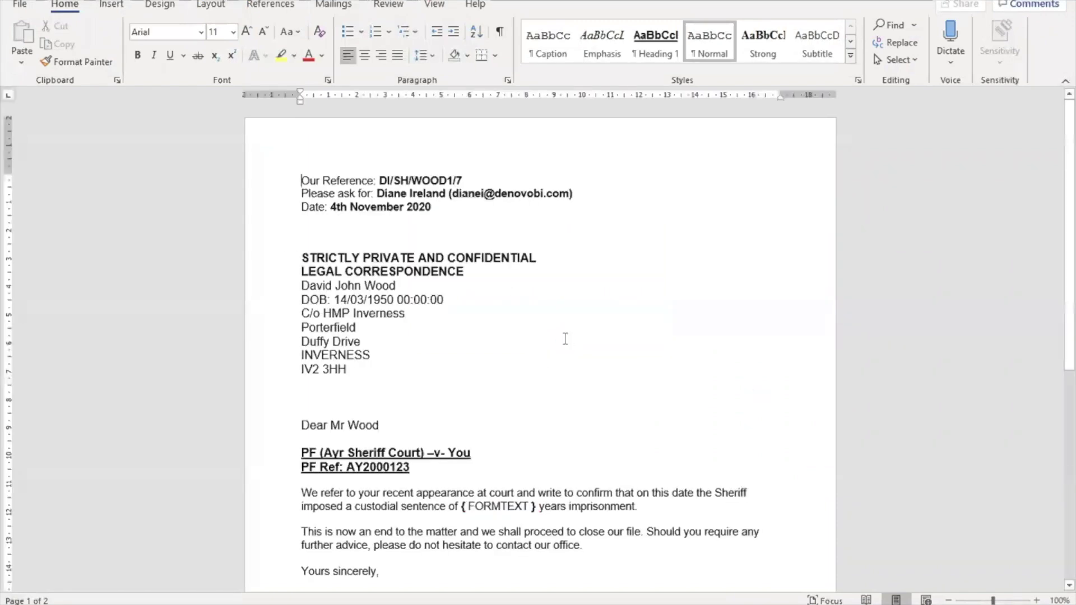
Read through the produced custody letter, checking its prison address, court heading, PF reference and sentence wording.
scroll(385, 245, down, 1)
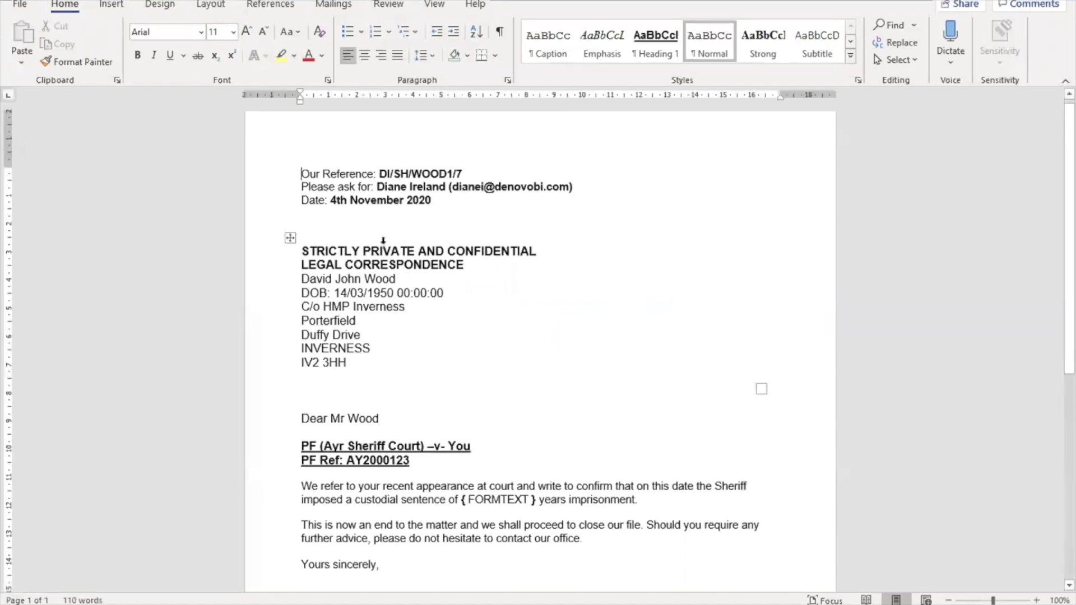
scroll(384, 242, down, 1)
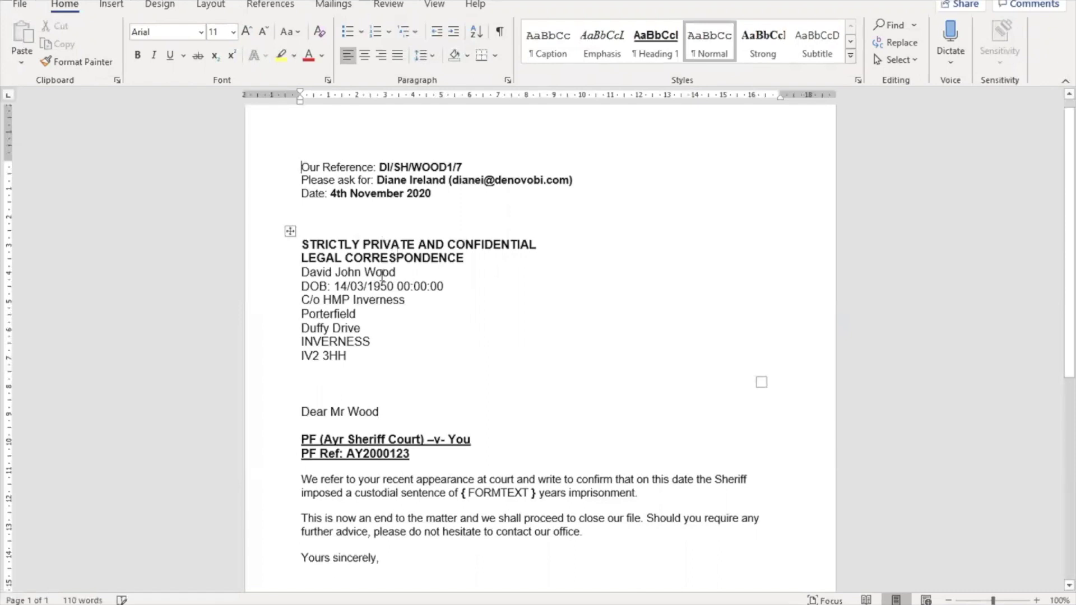
scroll(349, 286, down, 1)
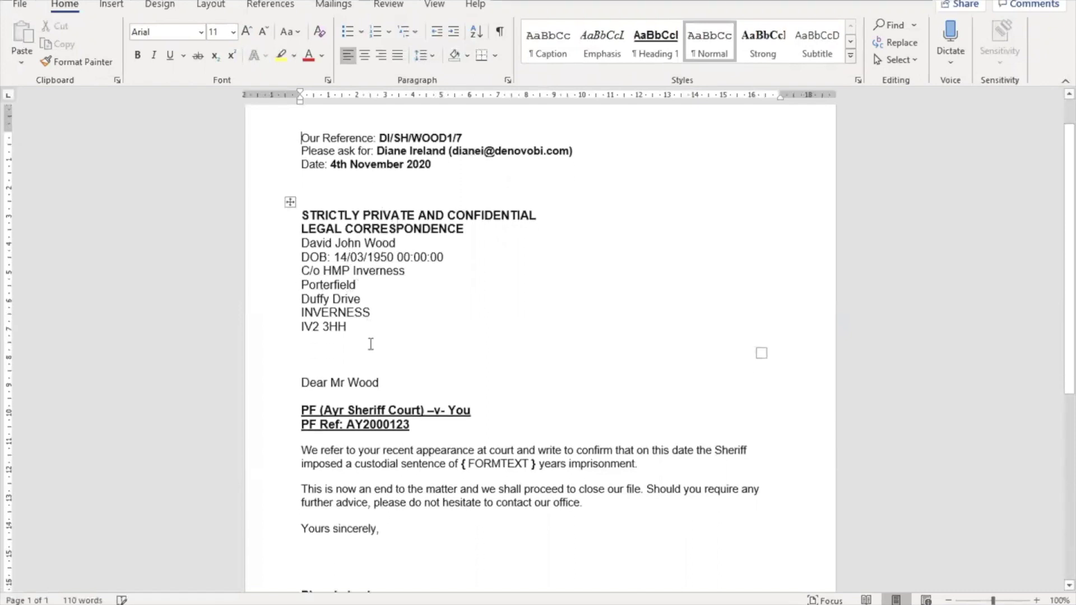
scroll(373, 266, down, 1)
scroll(414, 251, down, 2)
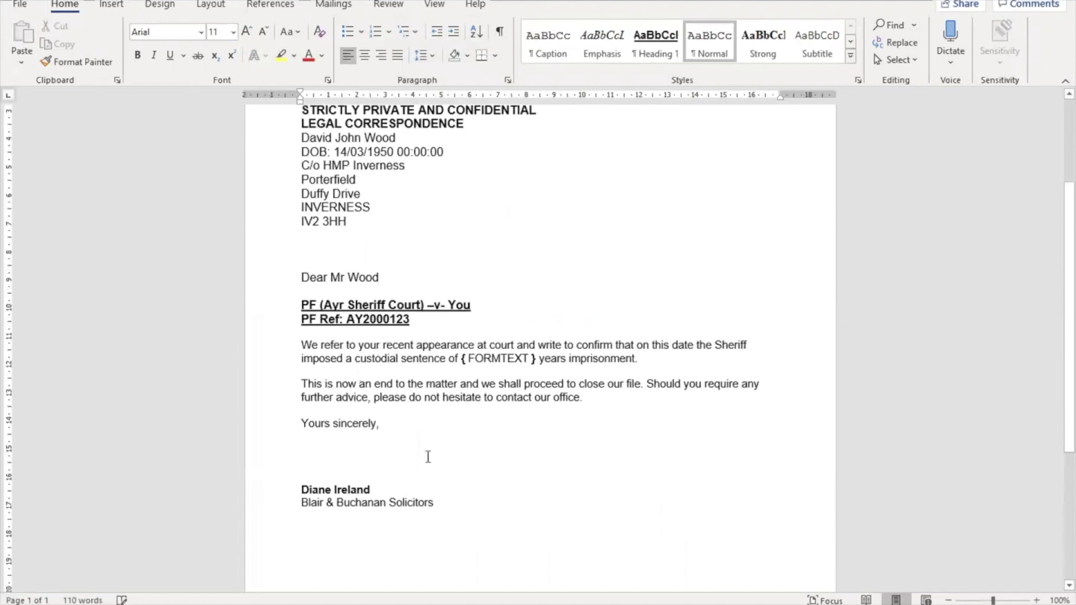
scroll(428, 457, up, 2)
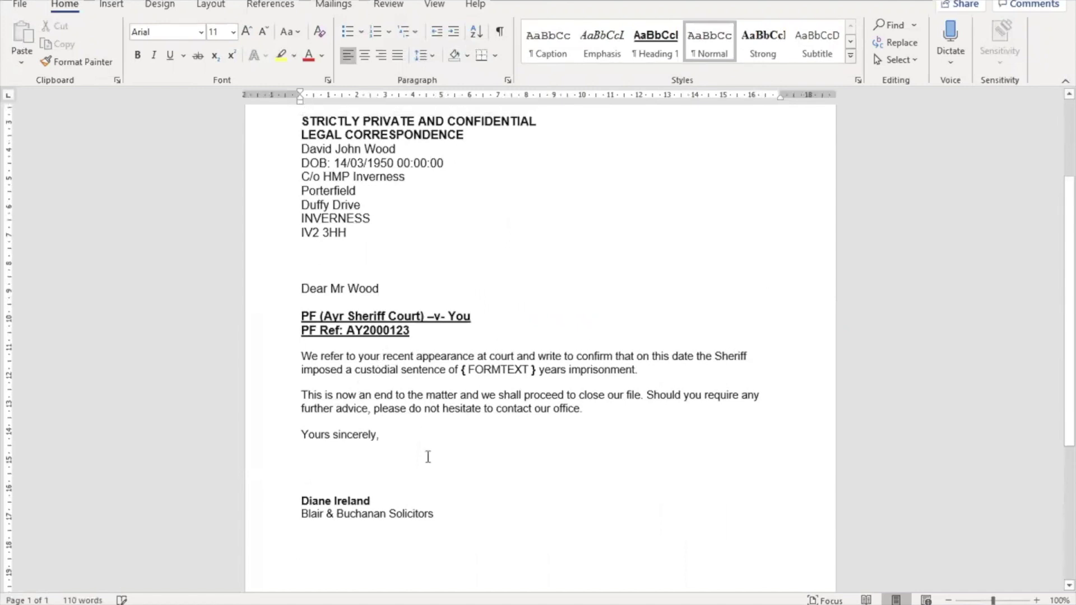
scroll(427, 457, up, 3)
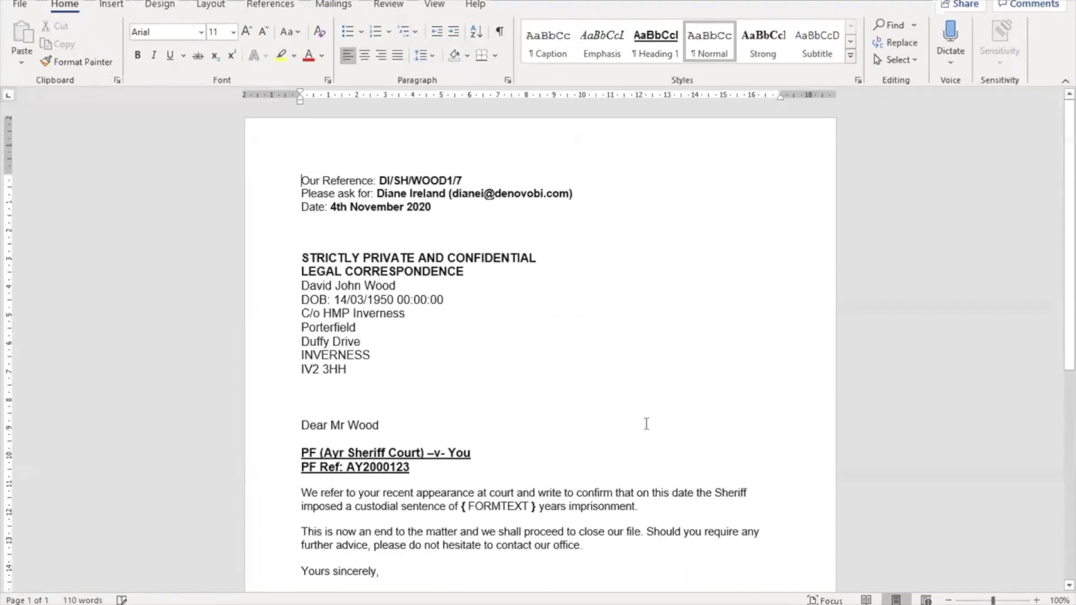
scroll(567, 447, down, 4)
scroll(567, 447, down, 2)
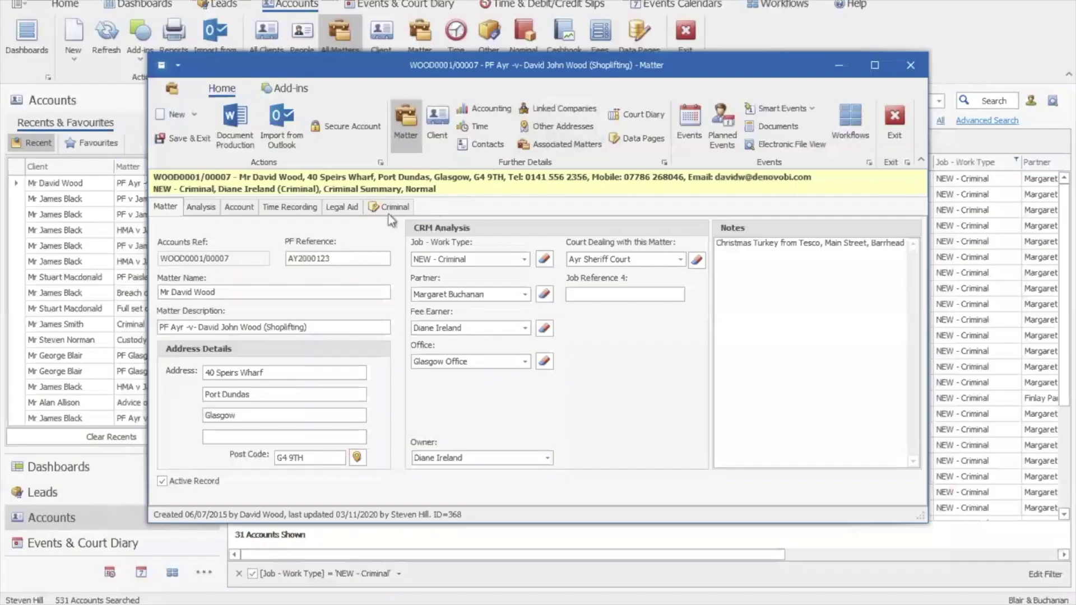
Review the matter's Criminal data page with its diet dates and incident details, and return to the matter's main details.
click(390, 211)
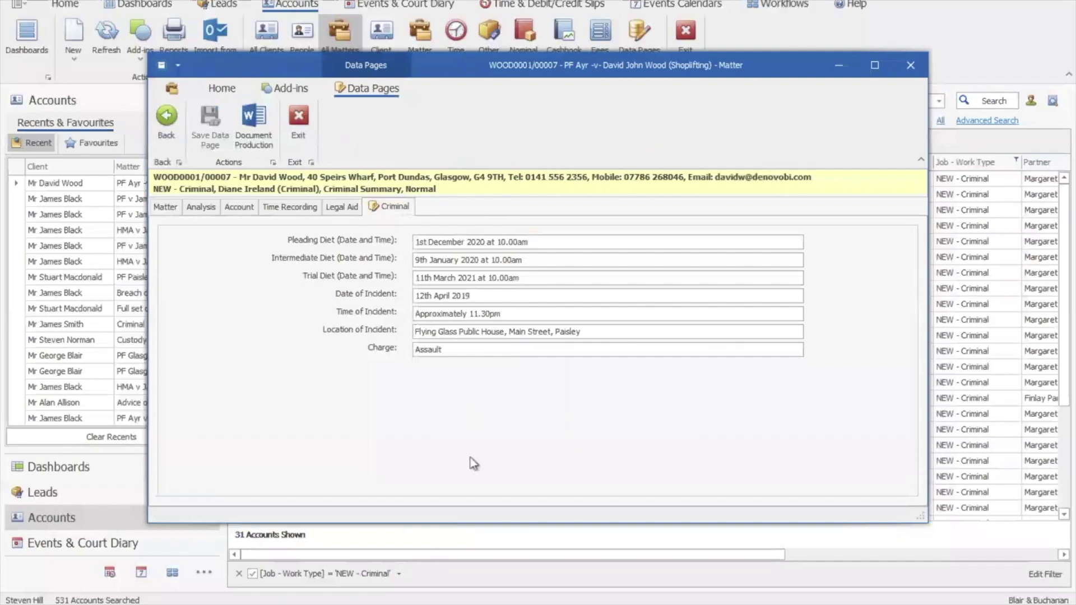
click(172, 141)
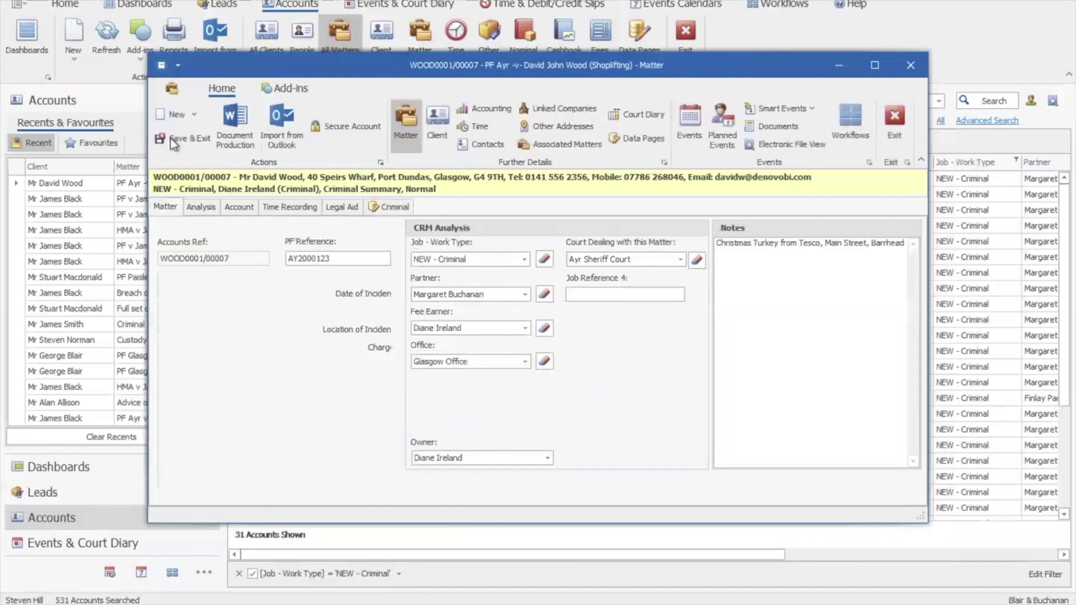
Start another document for the selected matter, search the templates for "fisc" and choose "FISCAL - Letter with Not Guilty Plea".
click(241, 133)
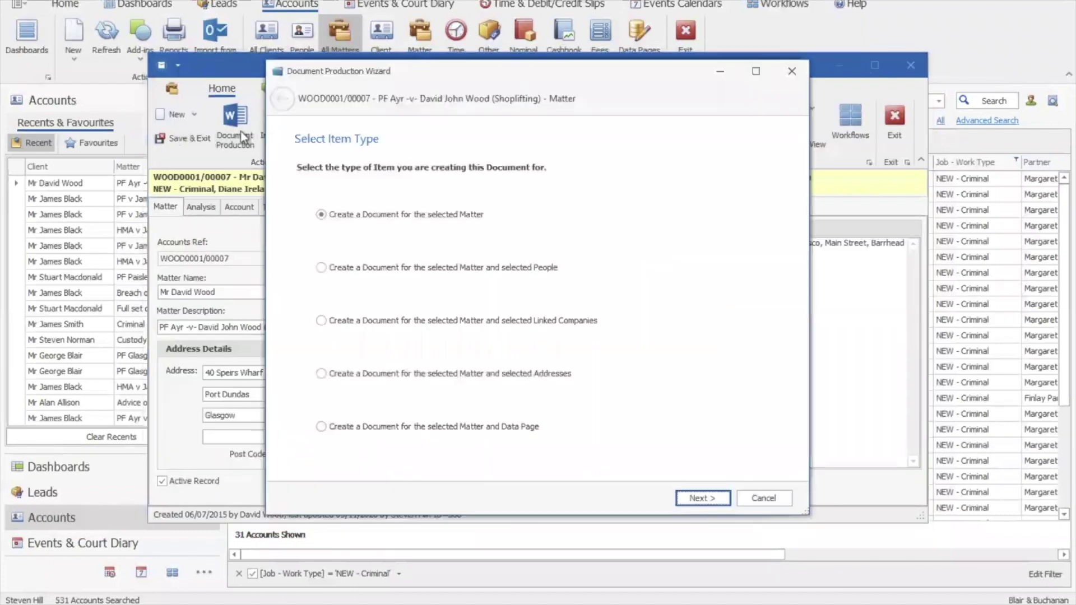
click(694, 498)
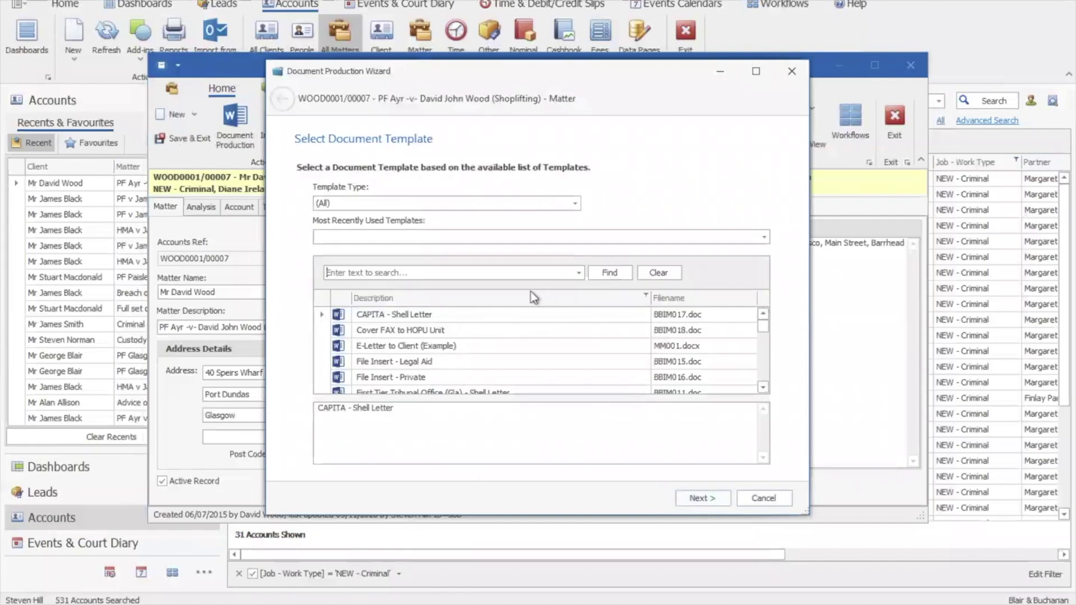
click(471, 274)
text(fisc)
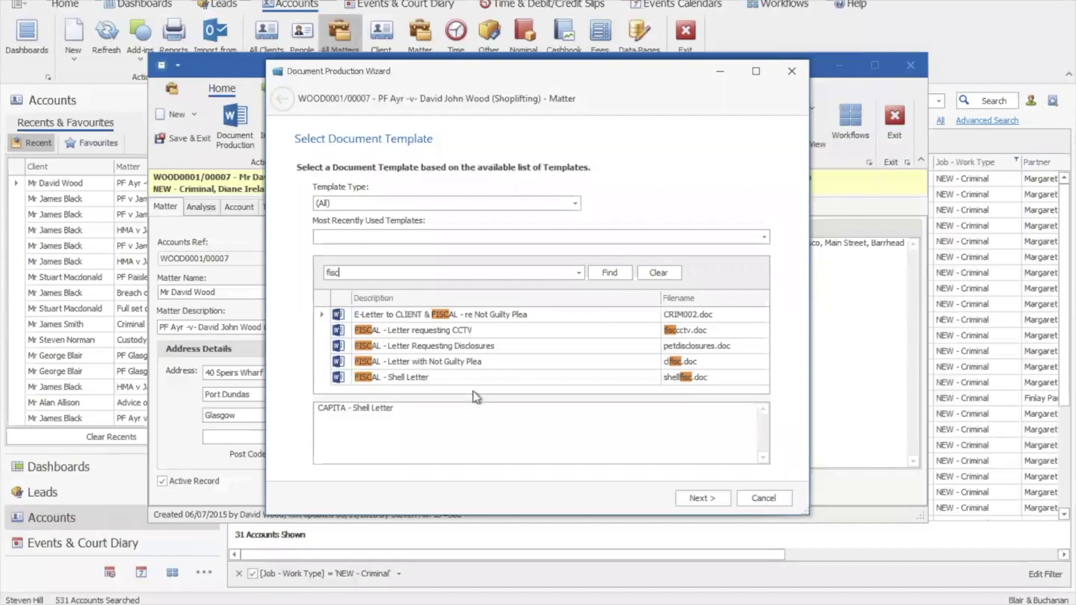
click(430, 366)
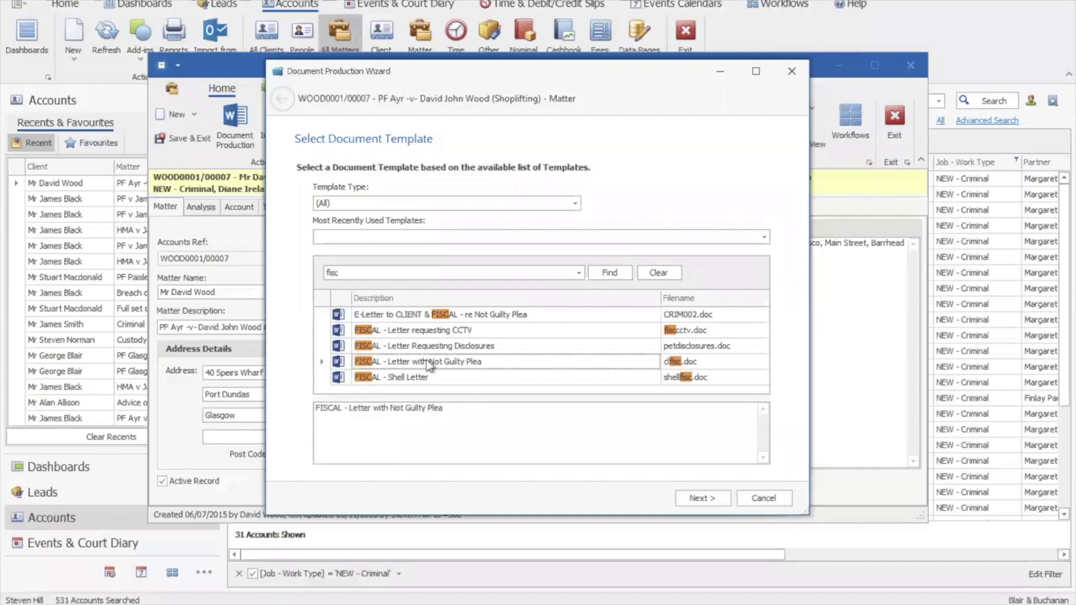
click(702, 505)
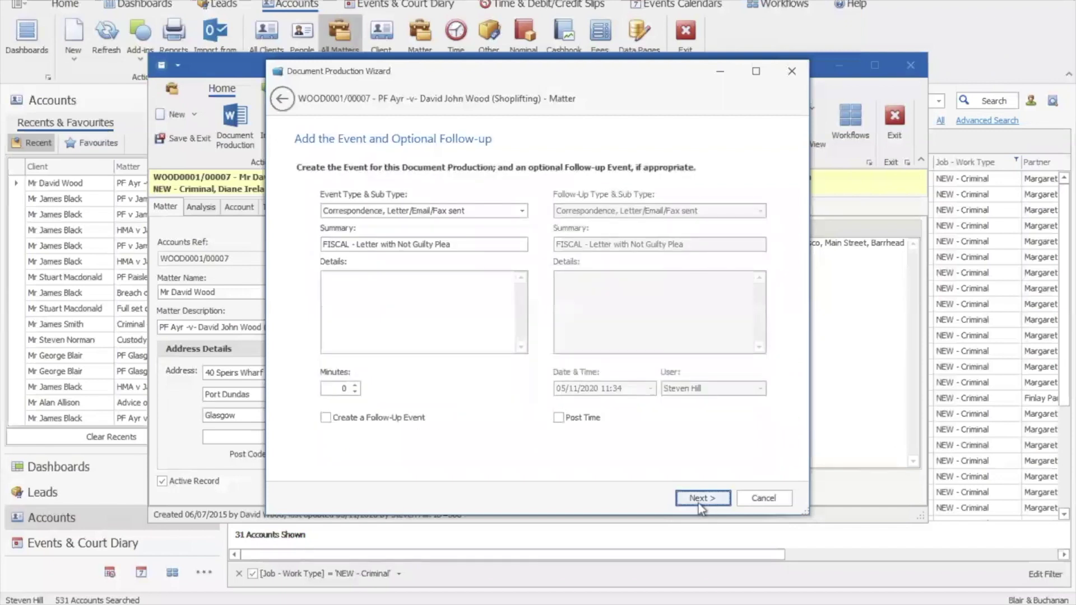
Enable Post Time on the correspondence event without a follow-up and produce the fiscal letter with the default finish option.
click(559, 419)
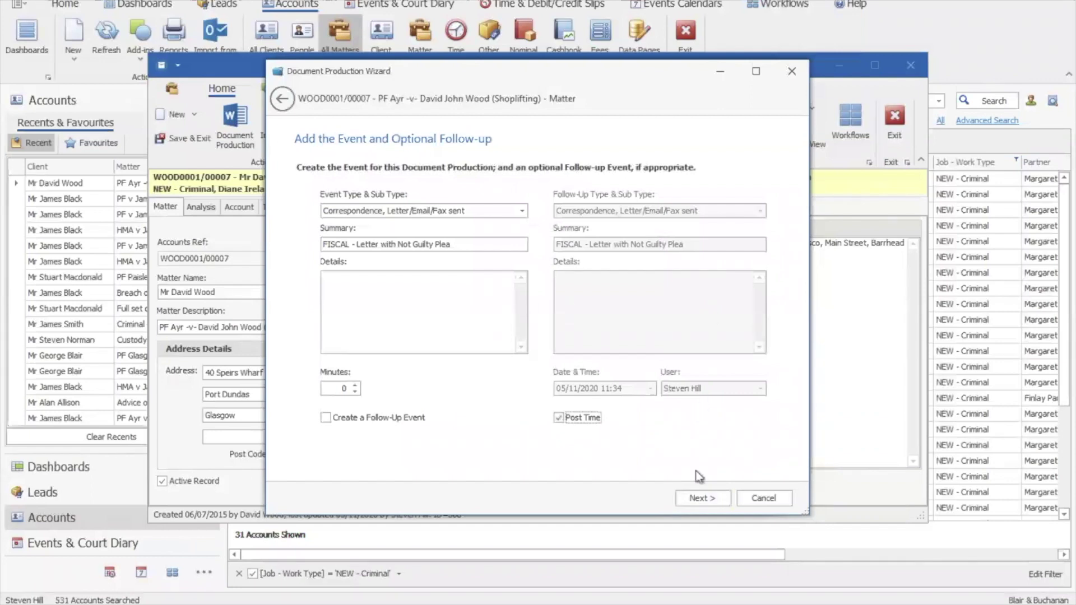
click(701, 499)
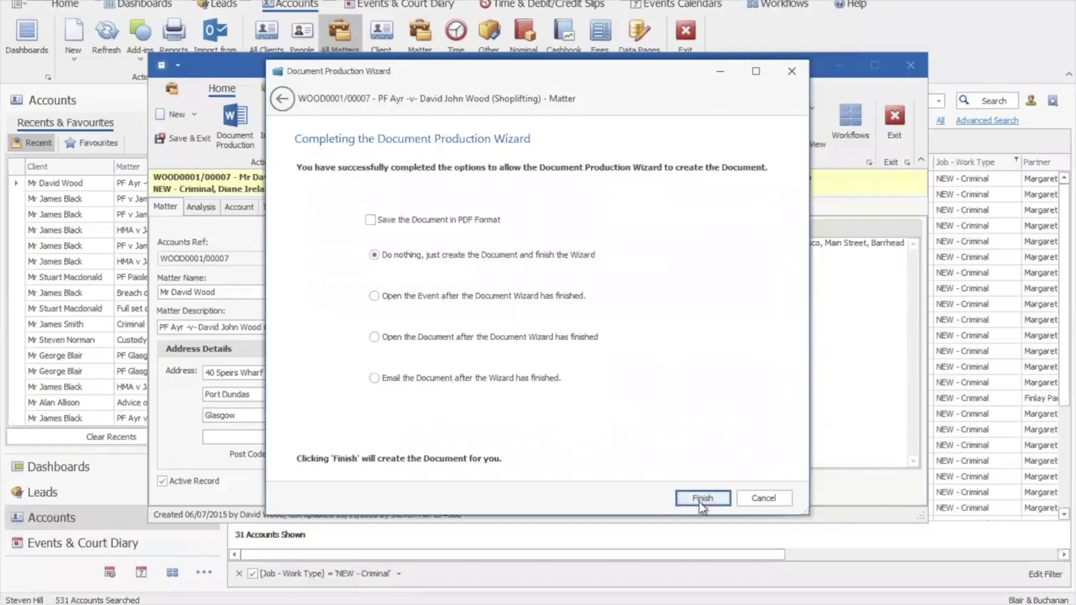
click(699, 499)
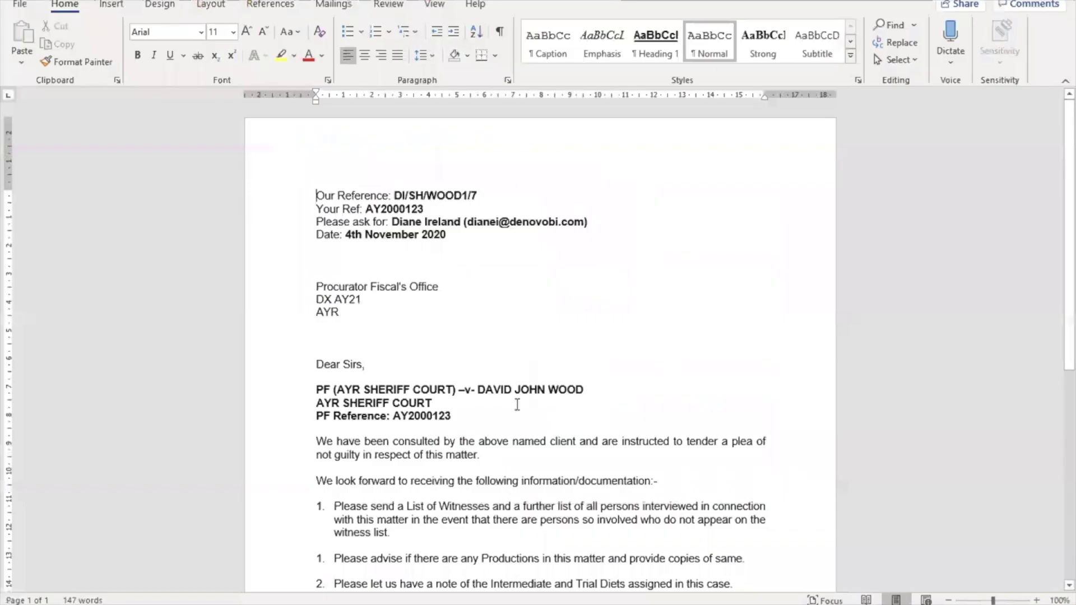
Read through the produced fiscal letter, checking its references, address, court heading and list of requested information.
scroll(439, 378, down, 3)
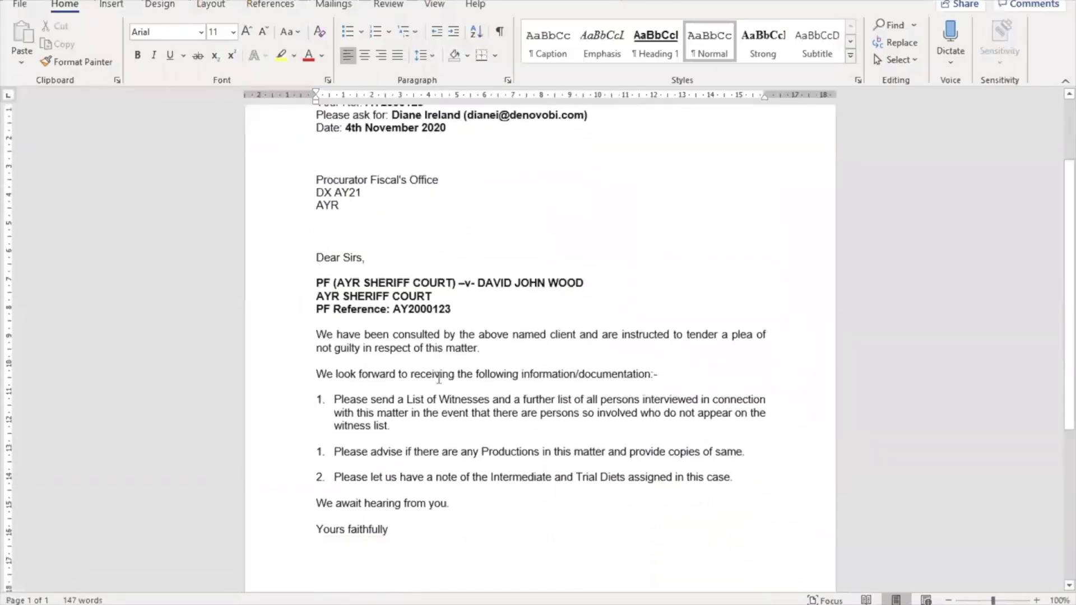
scroll(439, 379, up, 2)
scroll(439, 379, up, 1)
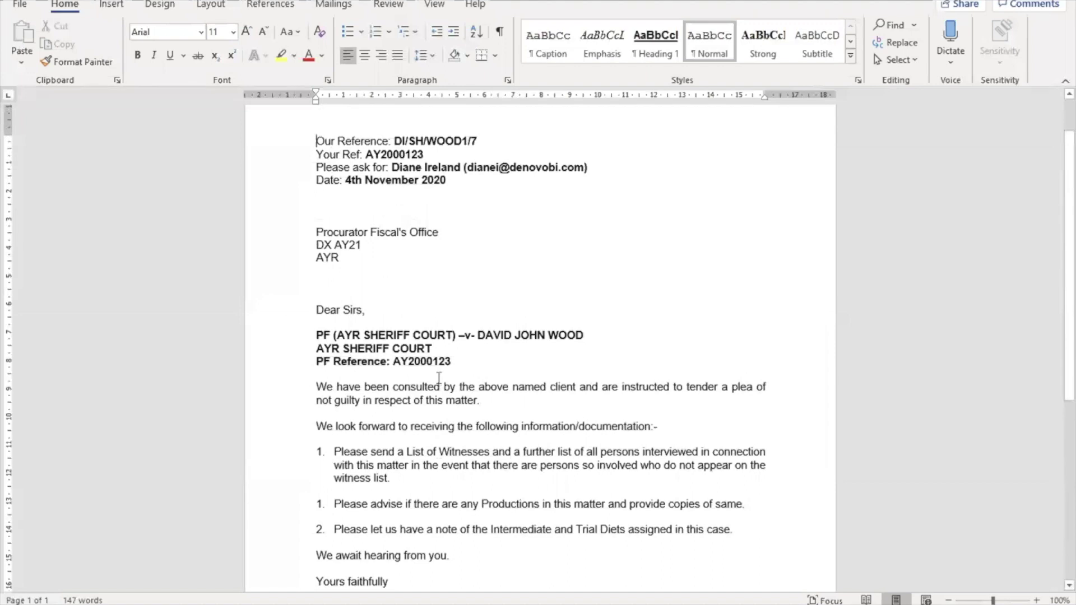
scroll(439, 379, down, 2)
click(454, 509)
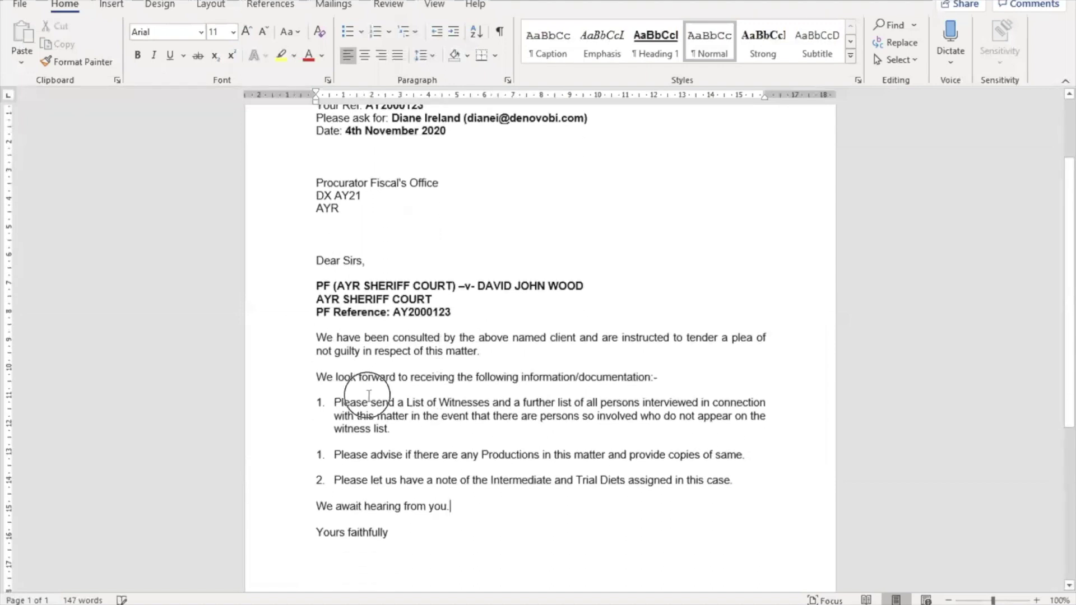
Check the word count of the fiscal letter's body text, from the opening paragraph to the closing line, and close the letter.
shift+click(315, 321)
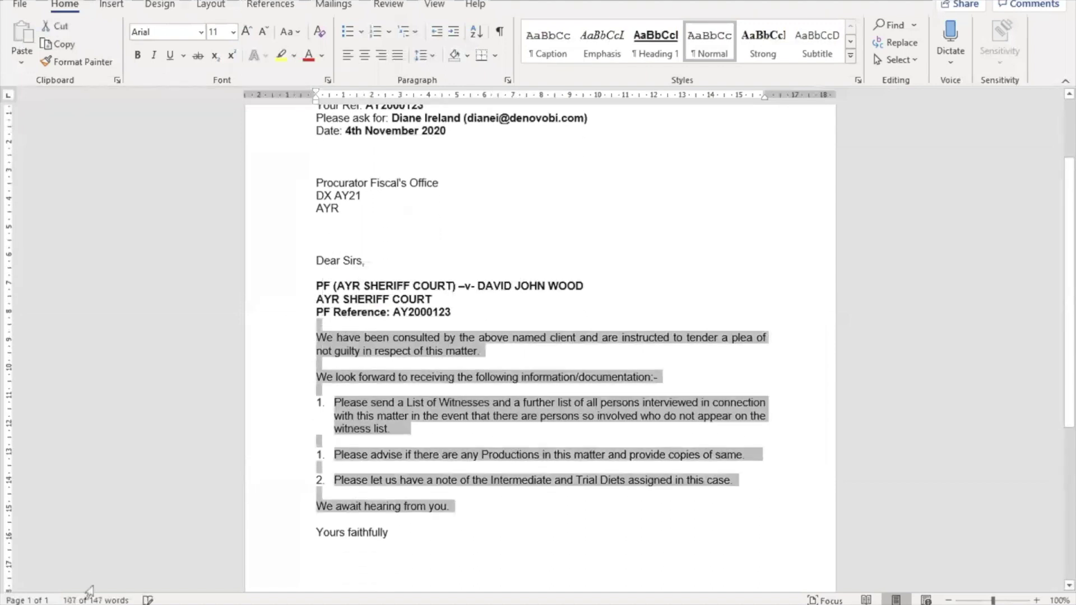
click(472, 391)
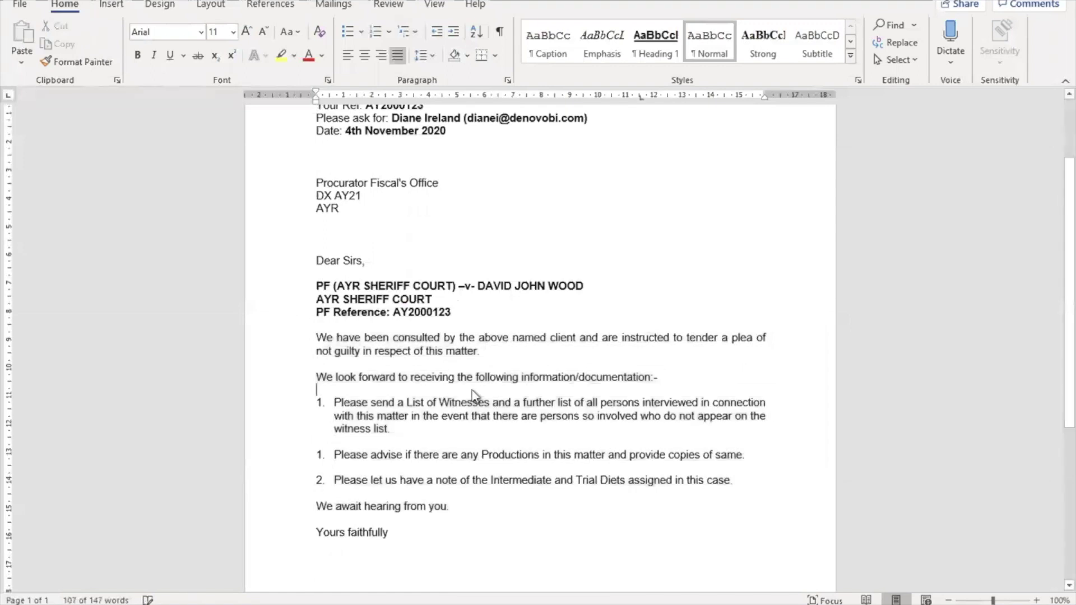
scroll(434, 269, up, 4)
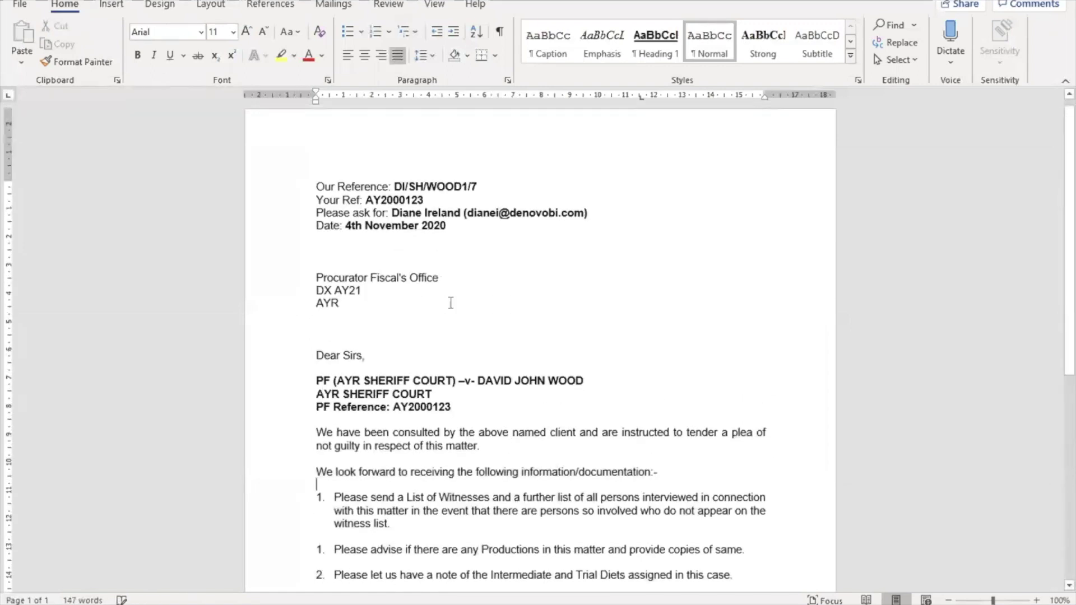
click(1071, 3)
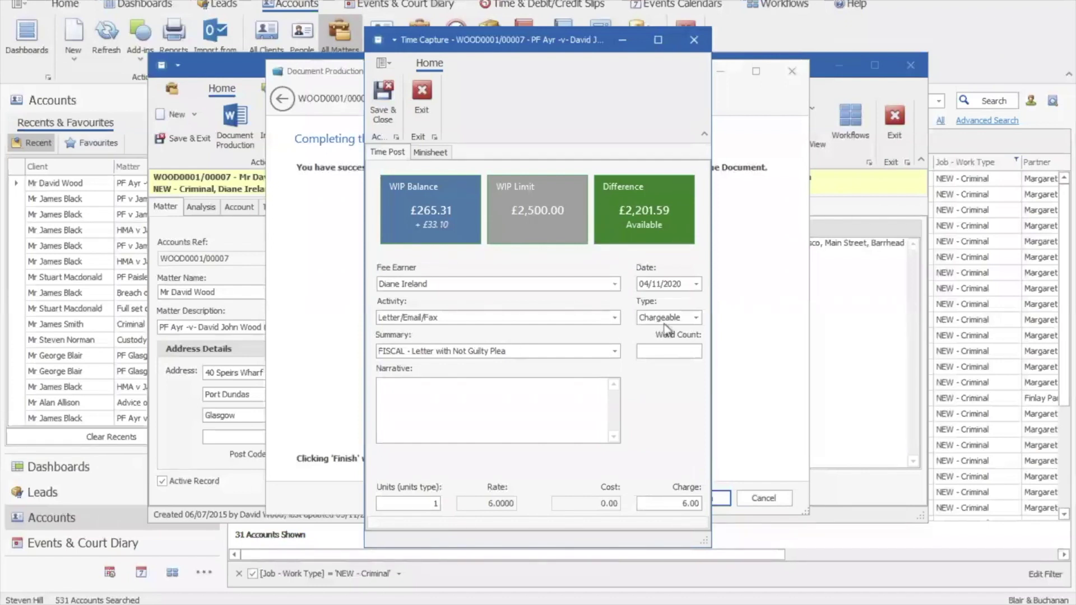
Enter a word count of 107 in the fiscal letter's time entry, then save and close it.
text(107)
key(Tab)
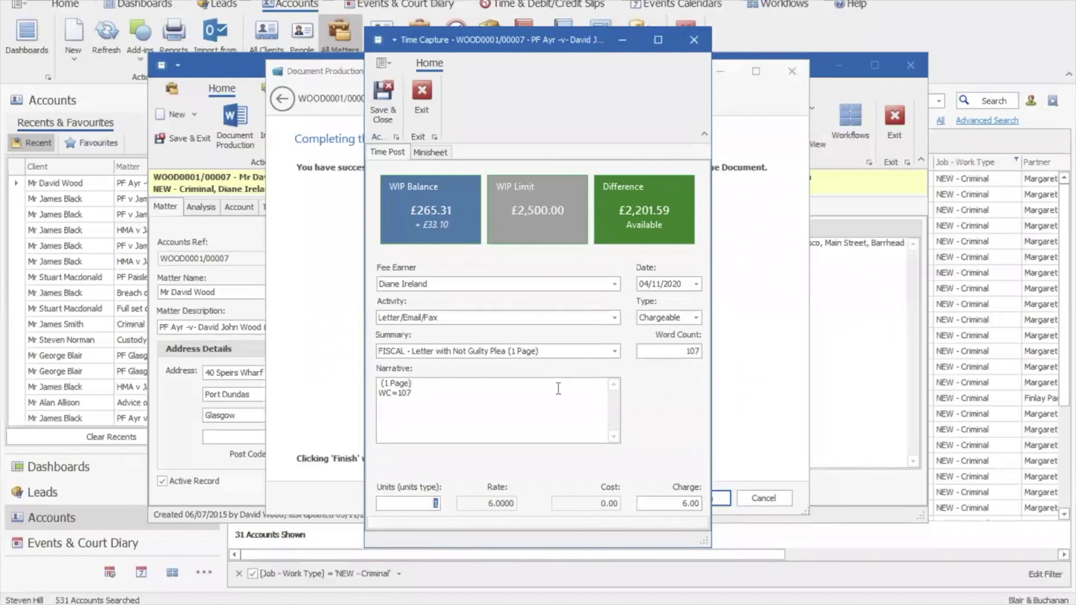
click(383, 106)
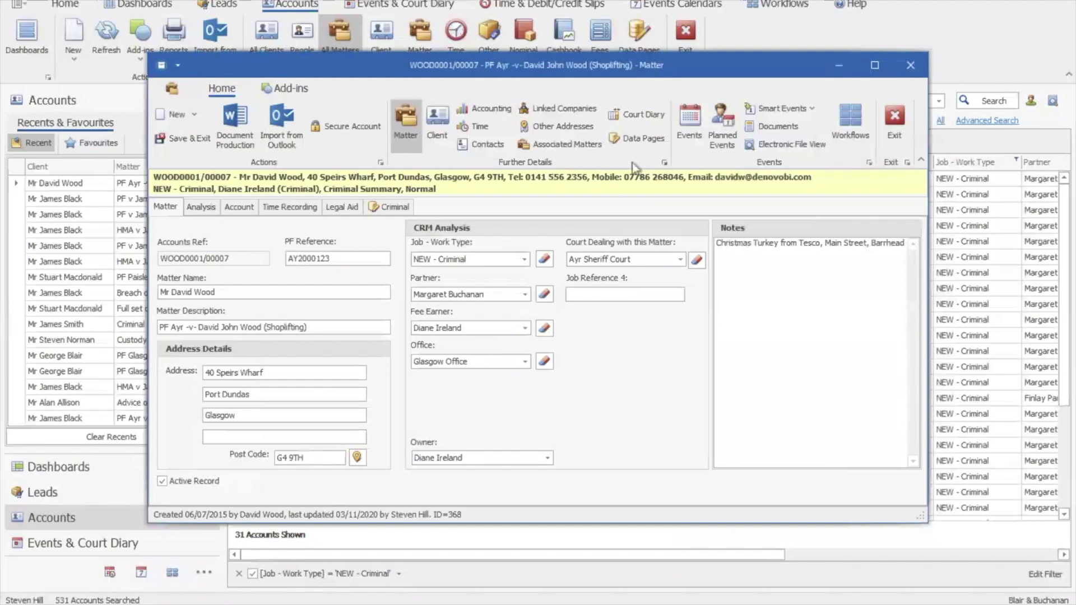
Show the matter's events in a maximized window and preview the custody sentence letter and the criminal witness pack.
click(678, 130)
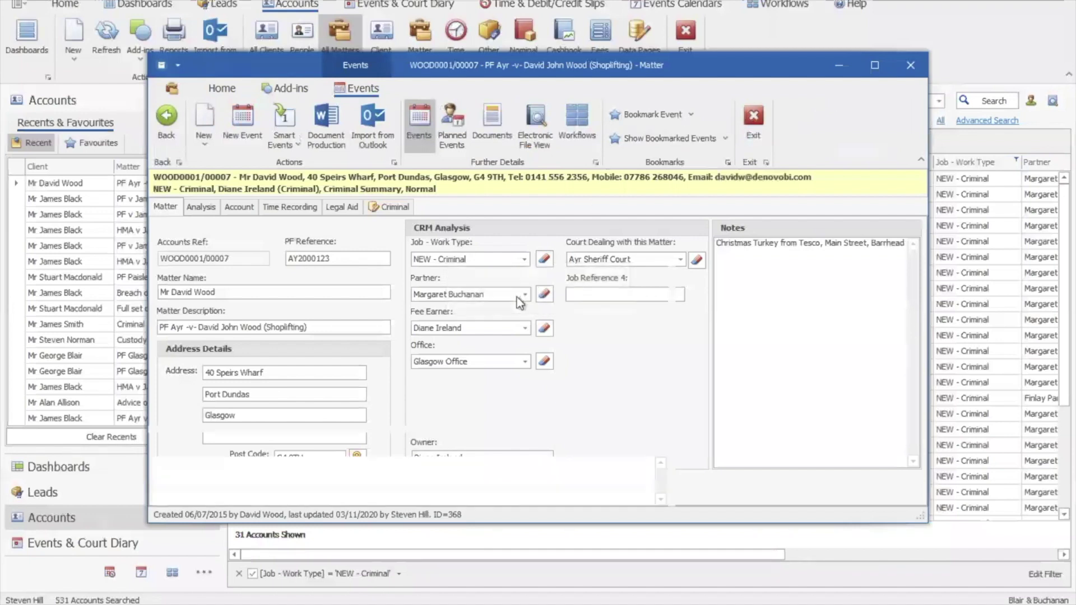
click(875, 66)
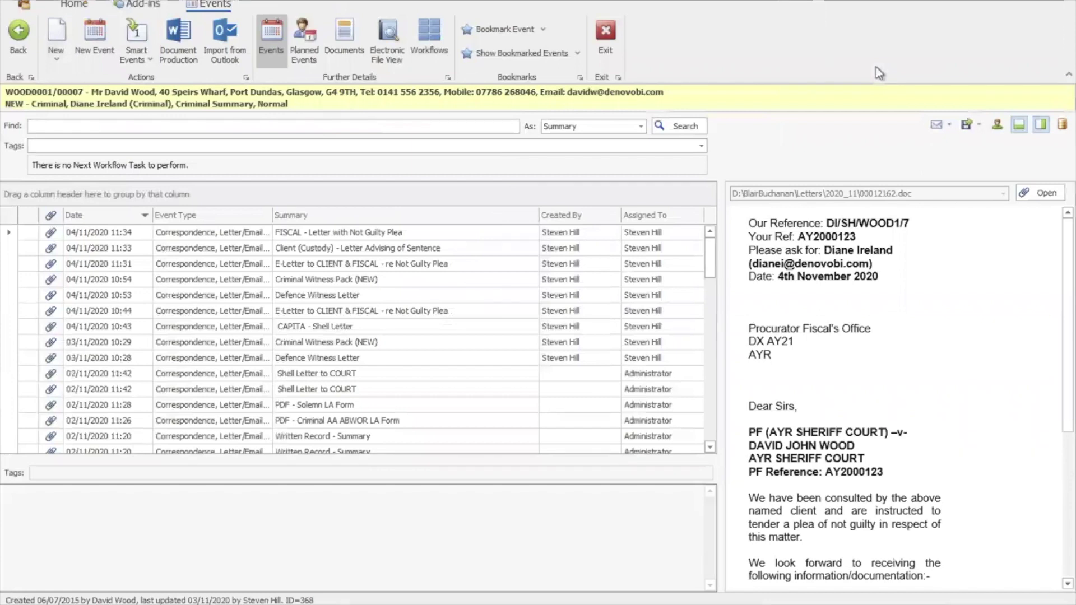
click(322, 249)
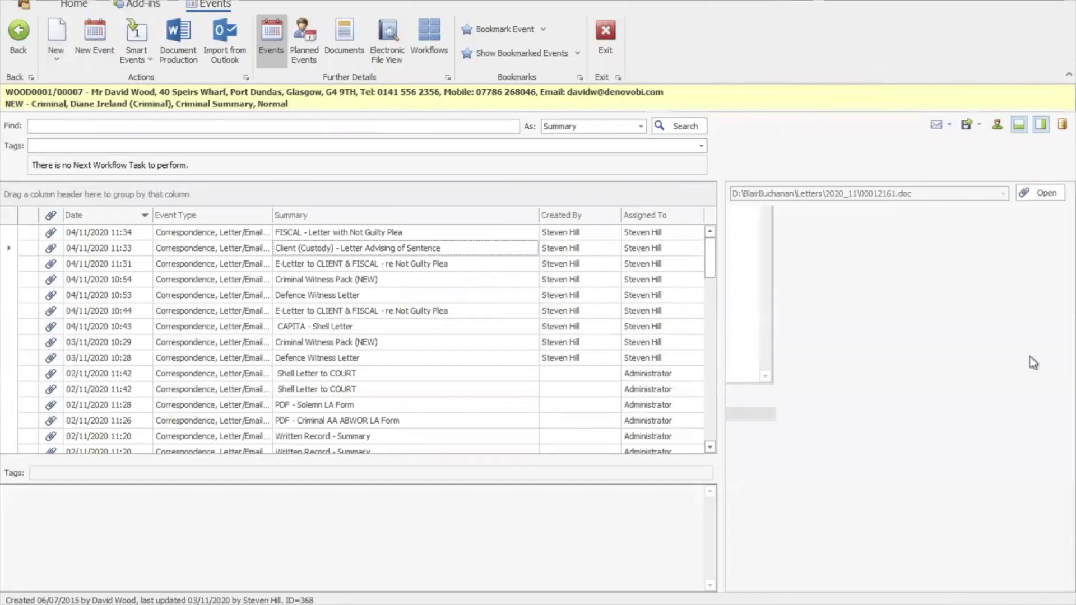
mouse_move(1068, 428)
mouse_down()
mouse_move(1069, 477)
mouse_move(1068, 429)
mouse_up()
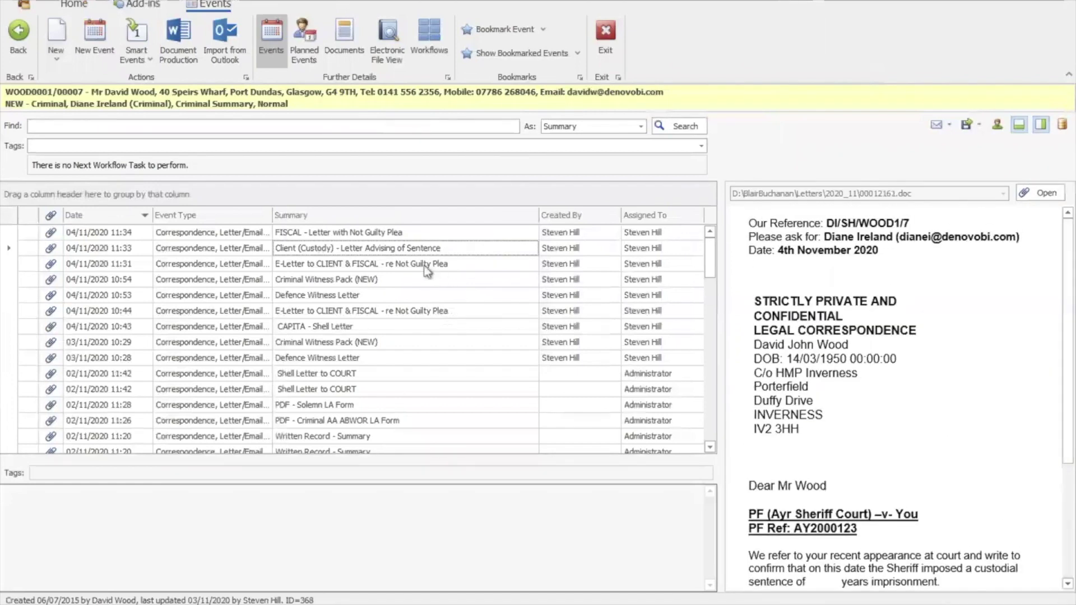
click(403, 281)
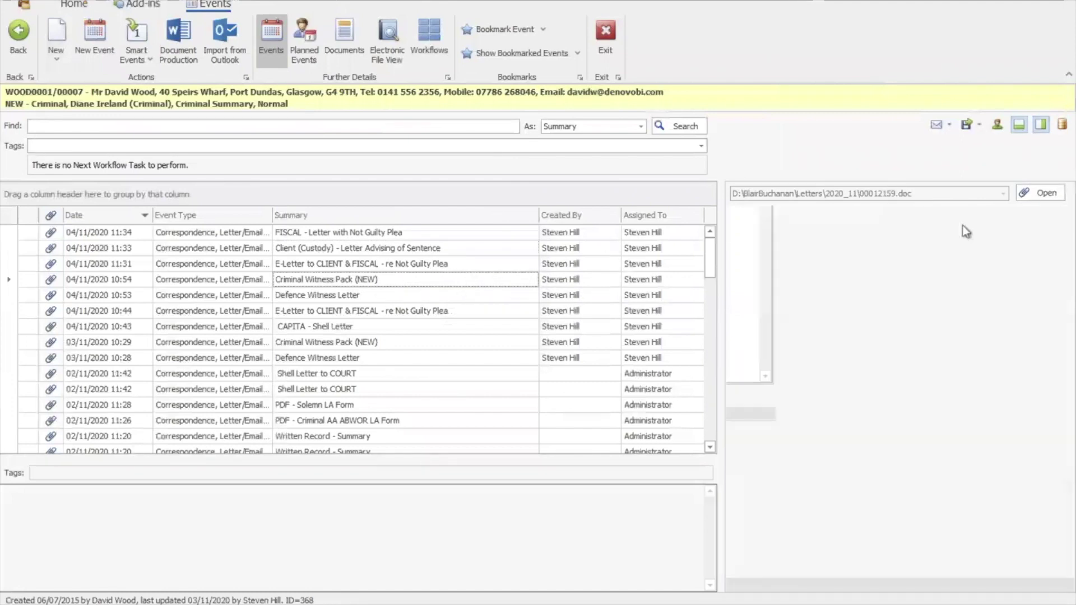
drag(1068, 342, 1070, 227)
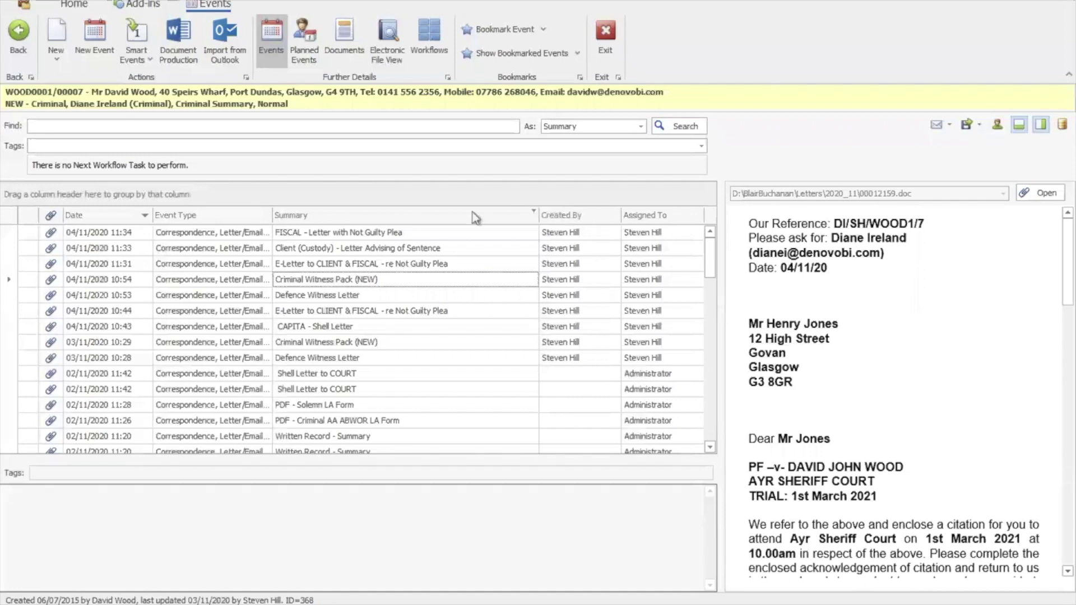
Open the "FISCAL - Letter with Not Guilty Plea" event, reassign it to another user and save it.
click(409, 232)
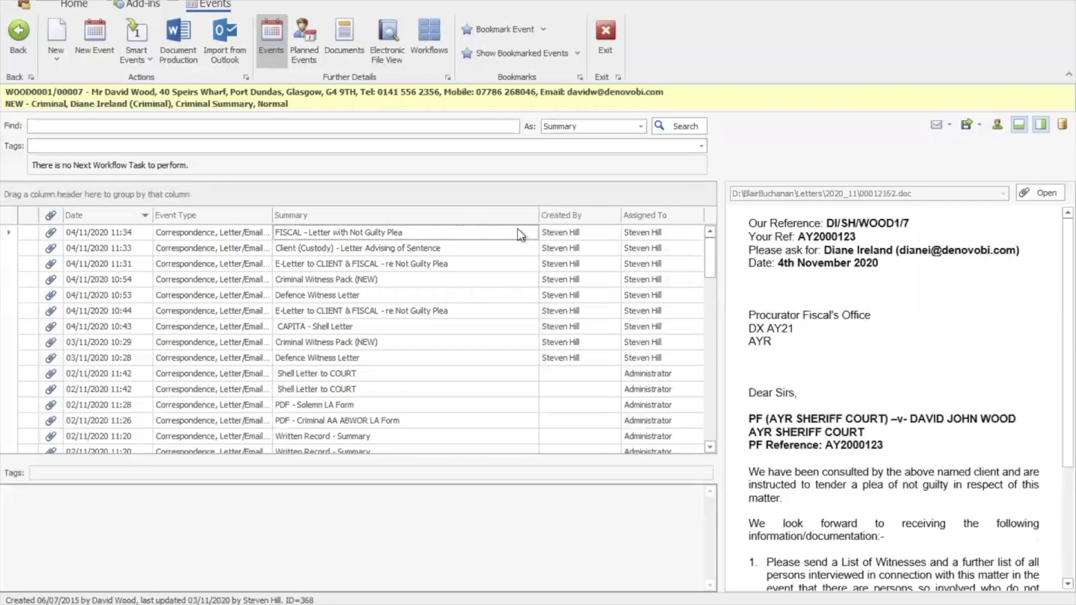
double_click(441, 230)
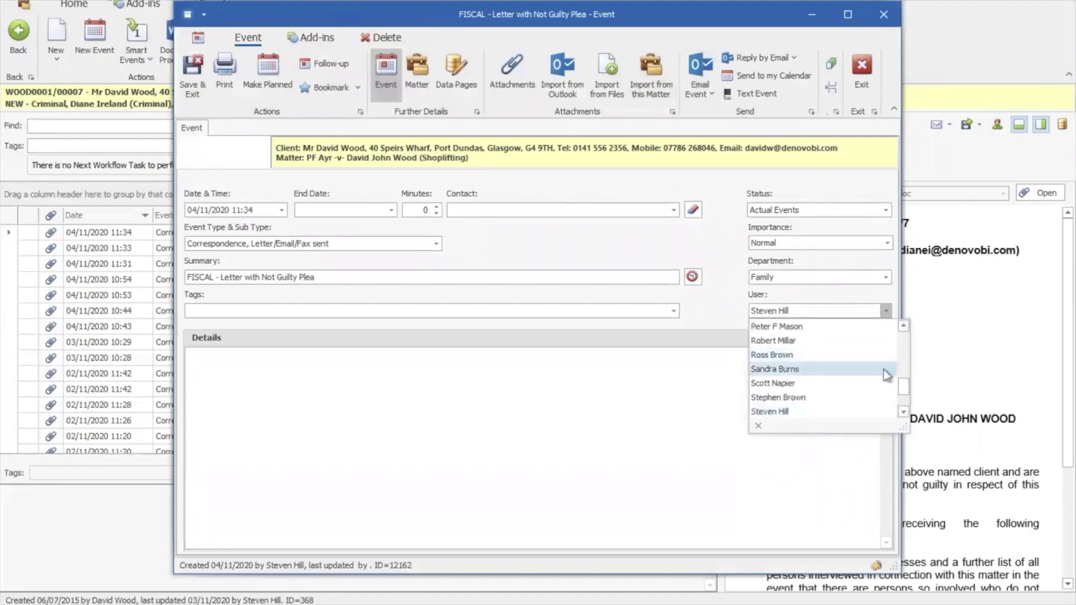
click(866, 385)
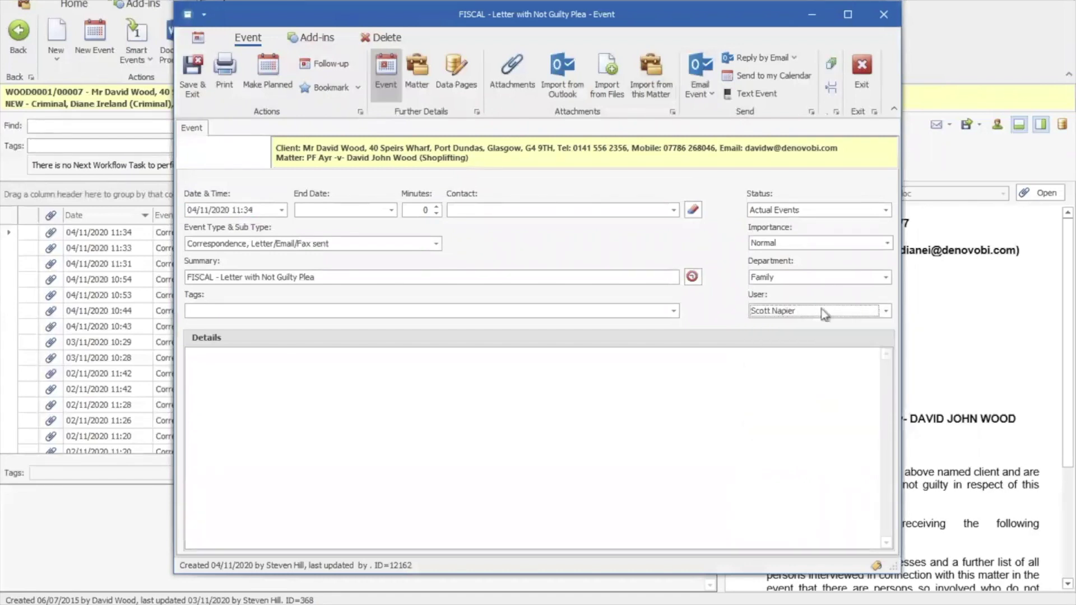
click(193, 71)
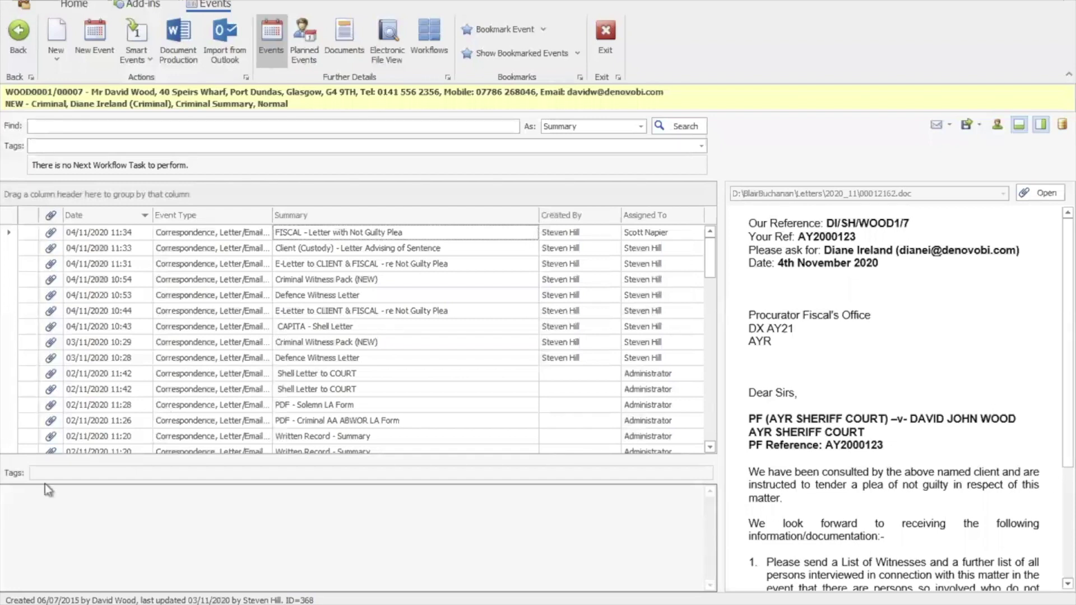
Add the note "Hi, Documents attached." to the fiscal letter event's details and save the event.
click(35, 505)
double_click(324, 238)
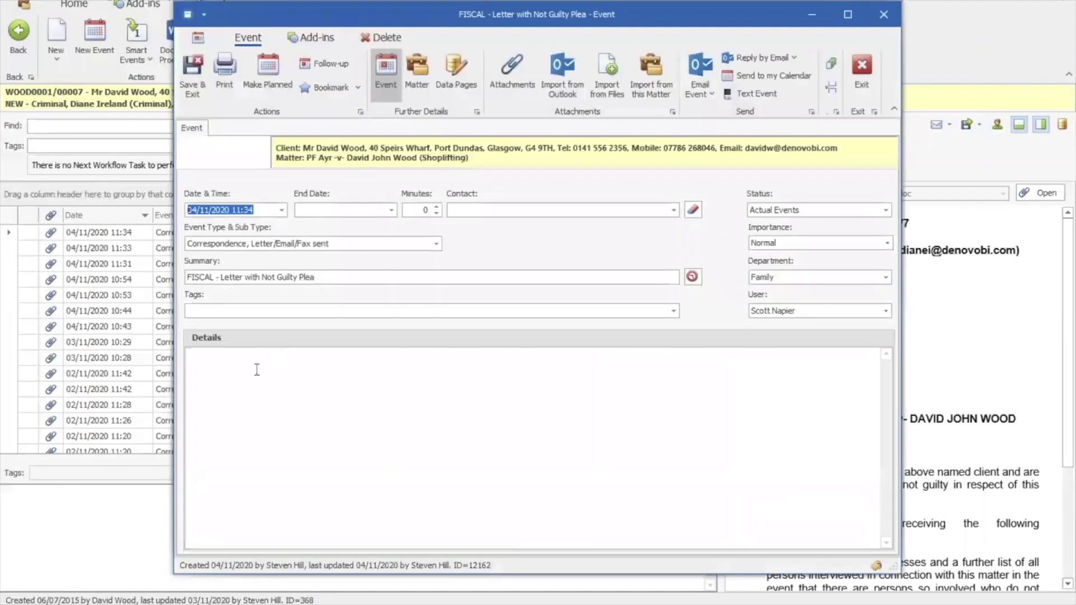
click(254, 370)
text(Hi,  )
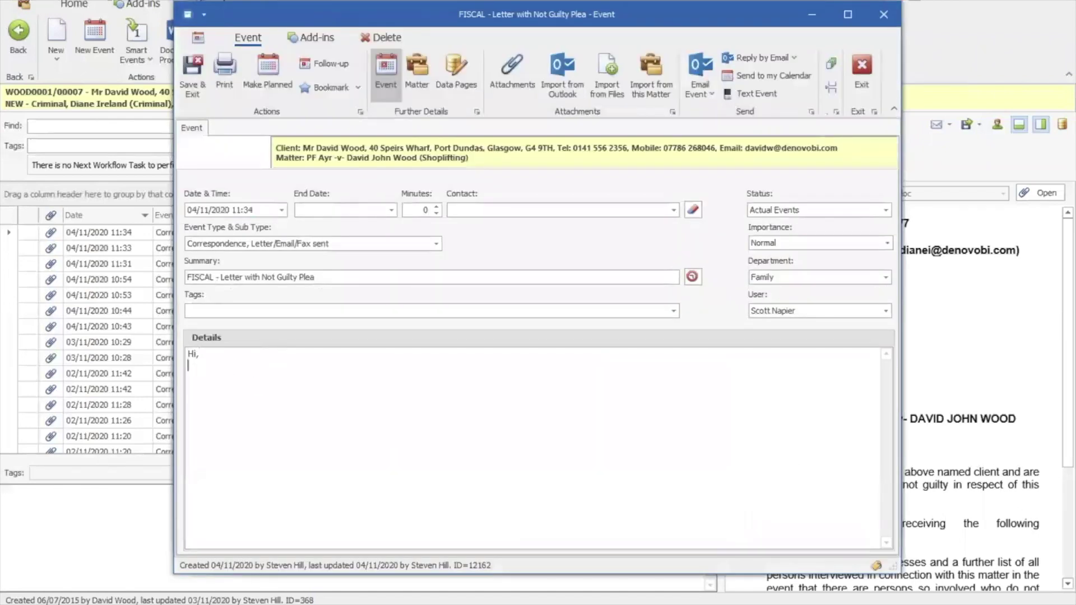
text(Documents attached.)
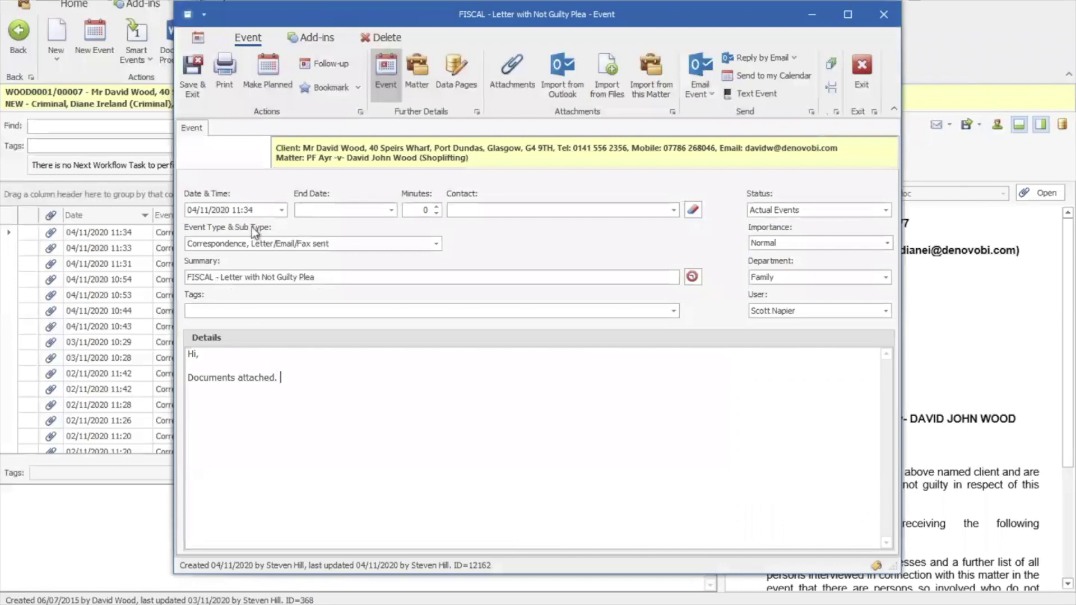
click(201, 100)
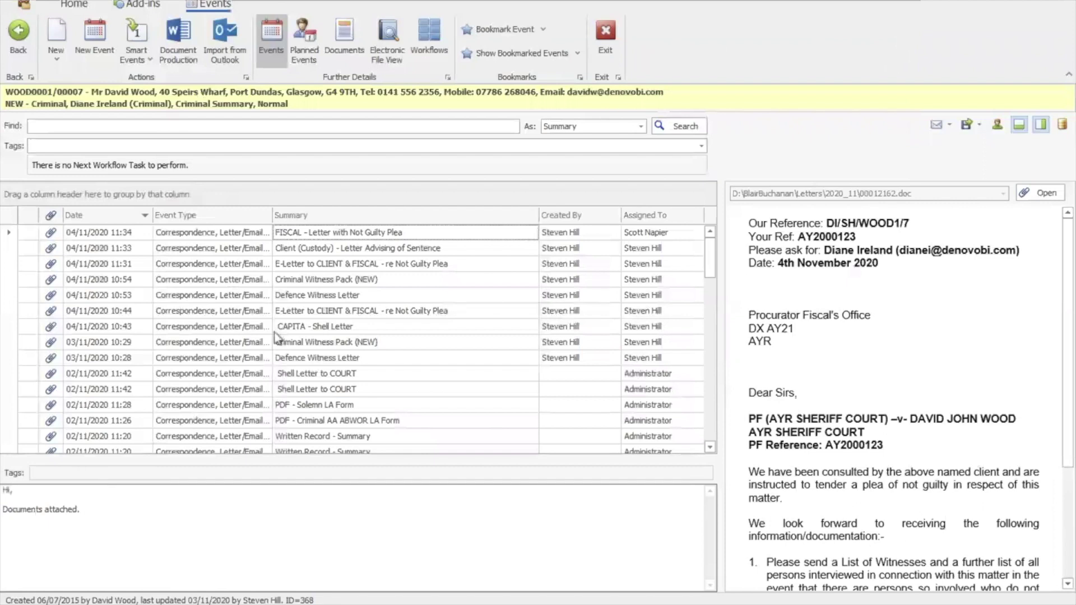
Reopen the fiscal letter event and create an email from it addressed to the client's main email address.
double_click(379, 235)
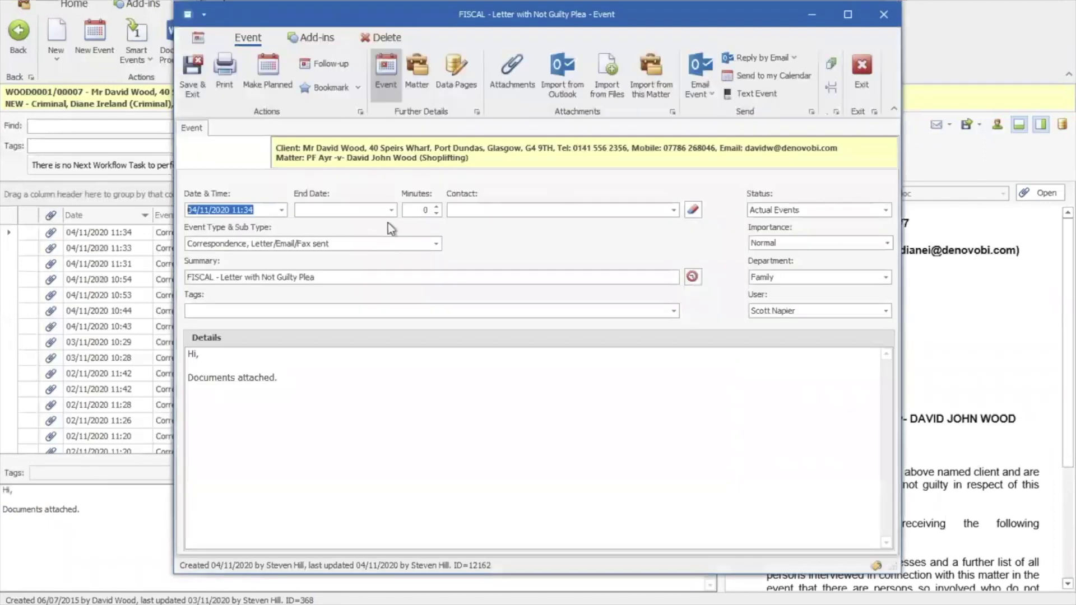
click(700, 84)
click(726, 136)
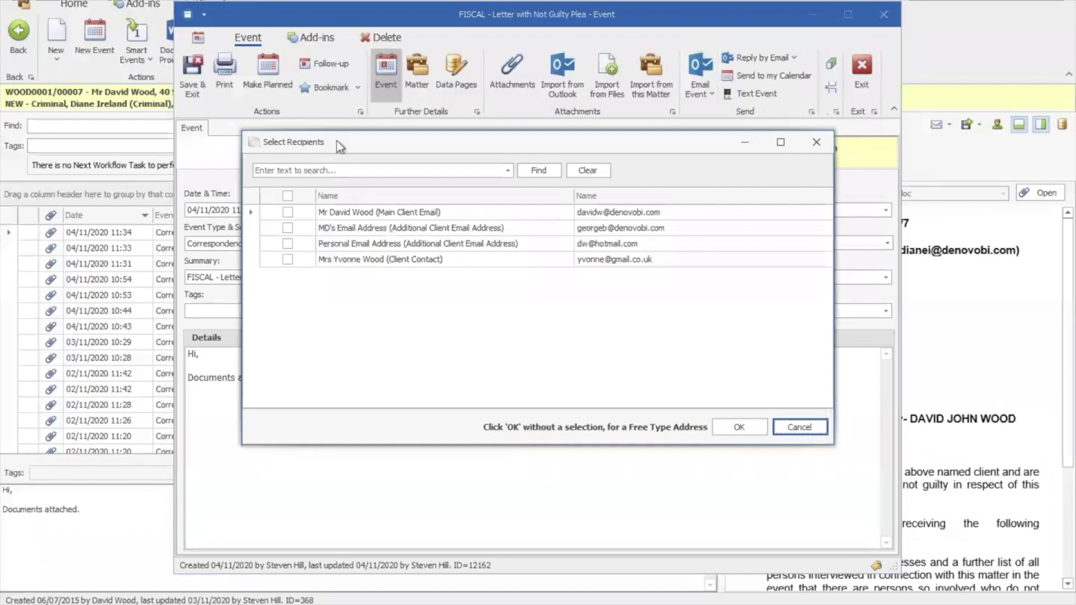
click(288, 212)
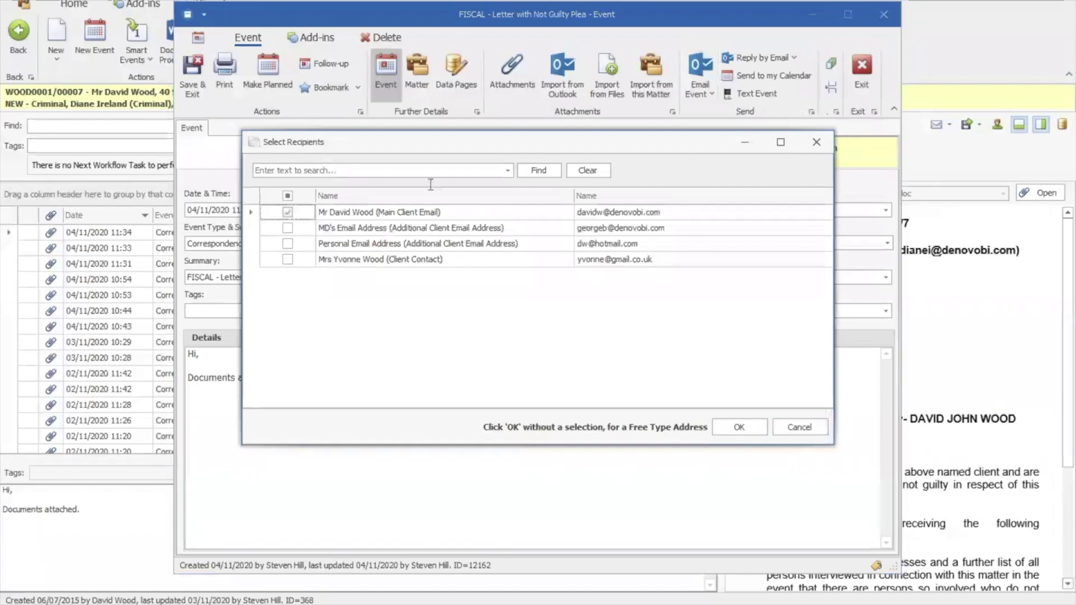
click(740, 427)
click(603, 335)
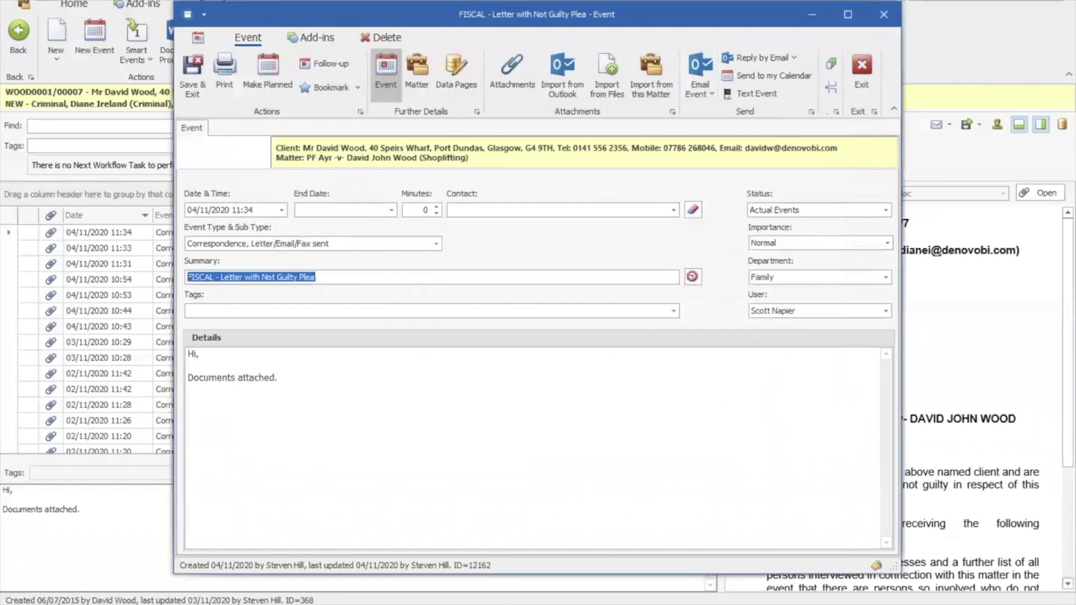
Send the prepared email with 00012162.doc attached, and close the event and the matter.
mouse_move(531, 604)
click(584, 570)
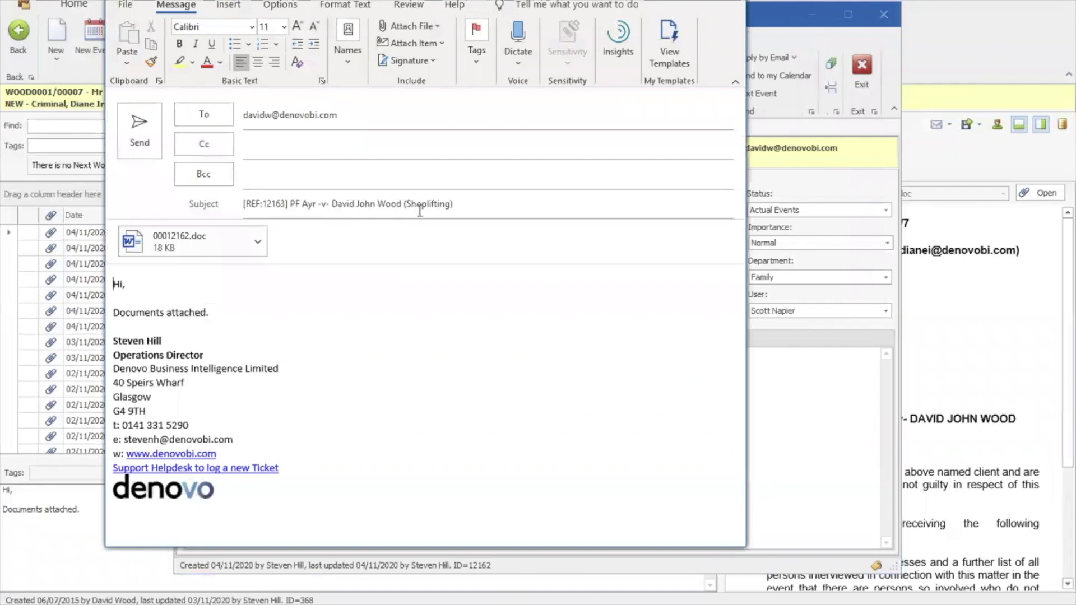
click(140, 140)
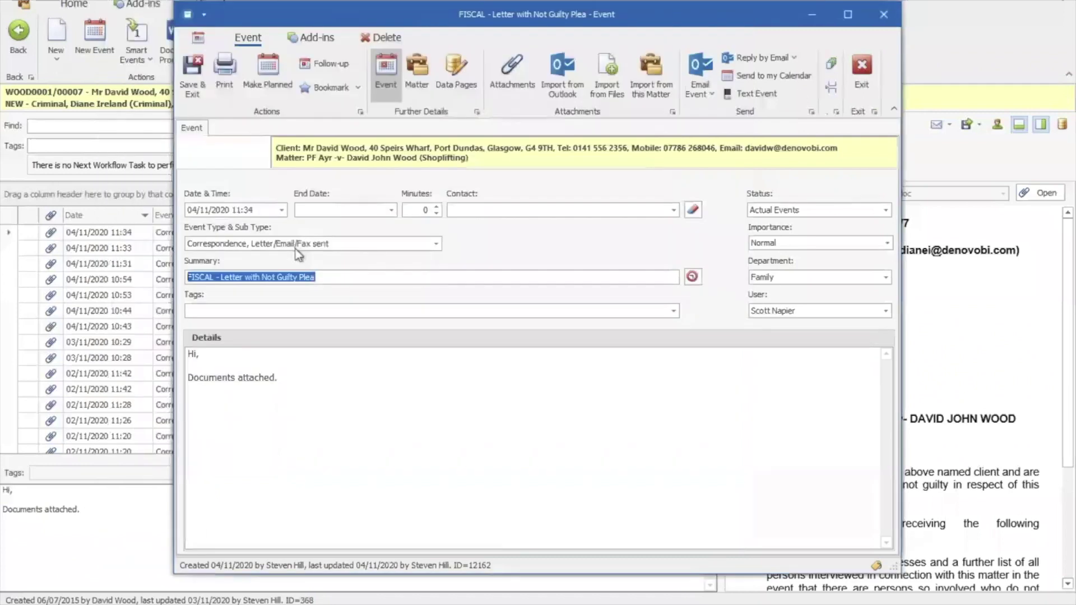
click(861, 70)
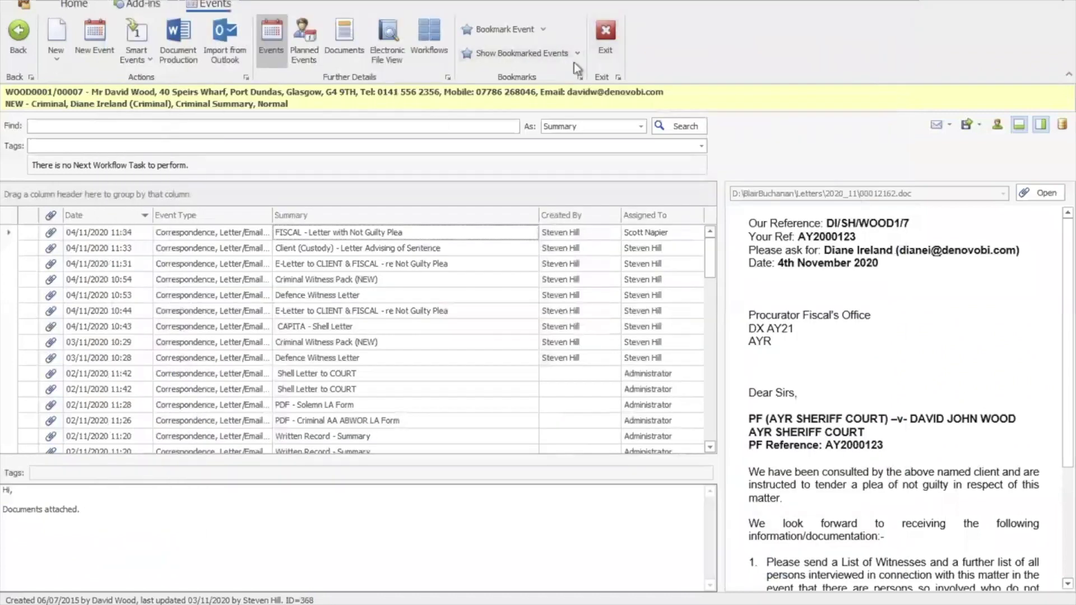
click(603, 40)
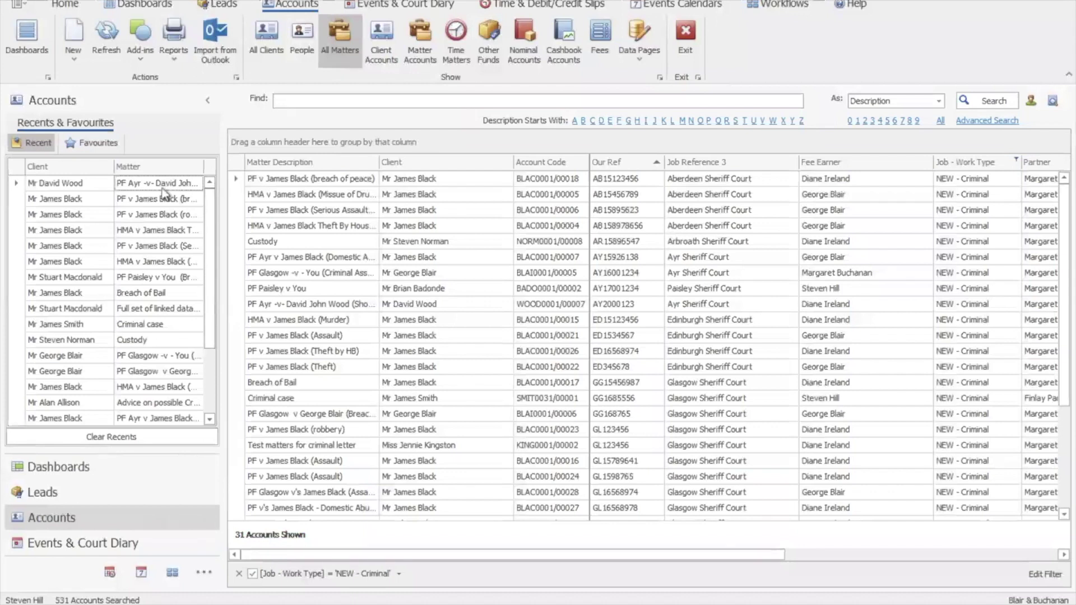
Reopen the Ayr shoplifting matter from the recent list and start document production from its Other Addresses.
double_click(144, 188)
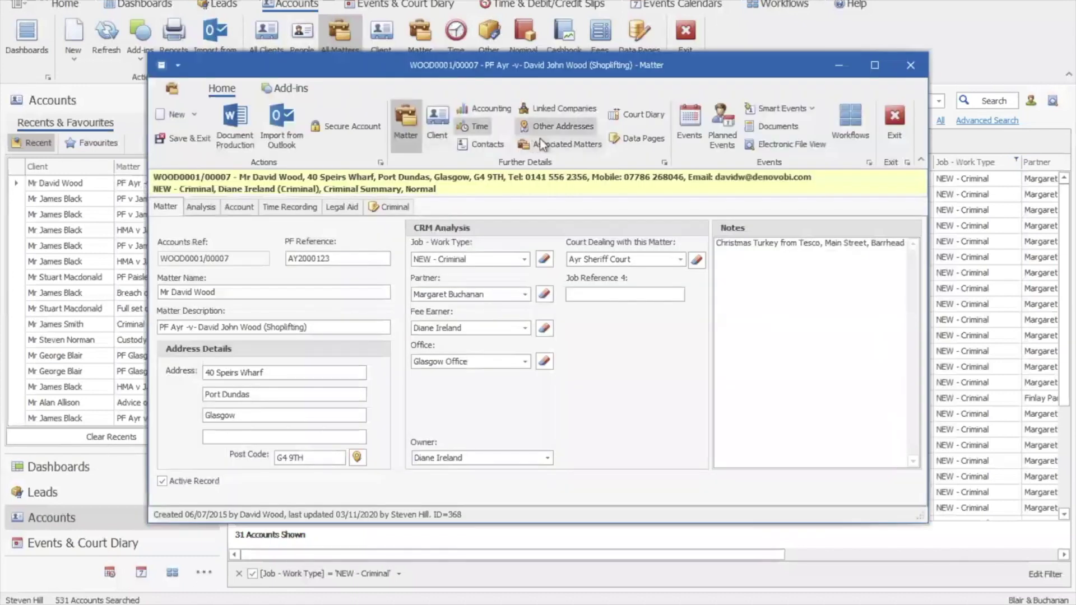
click(558, 127)
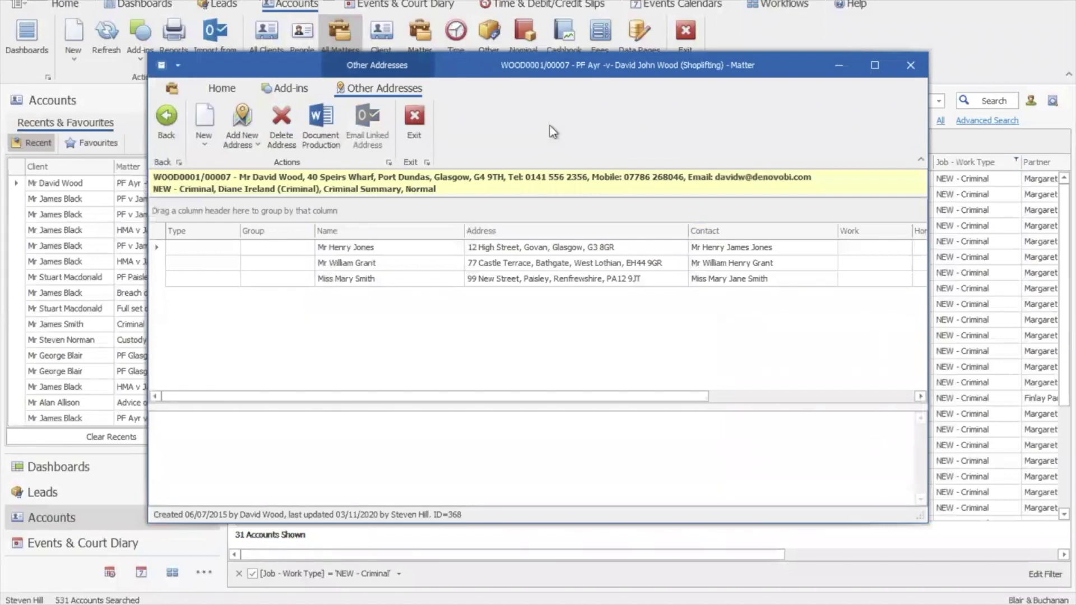
click(329, 128)
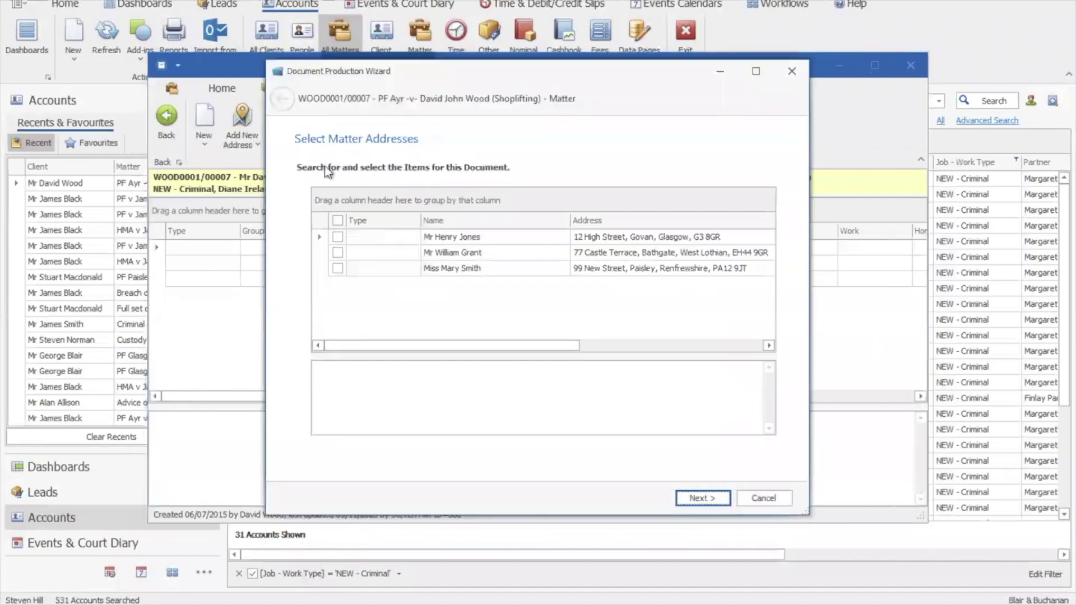
Include all the matter's addresses in the document and choose the template "Criminal Witness Pack (NEW)".
click(339, 221)
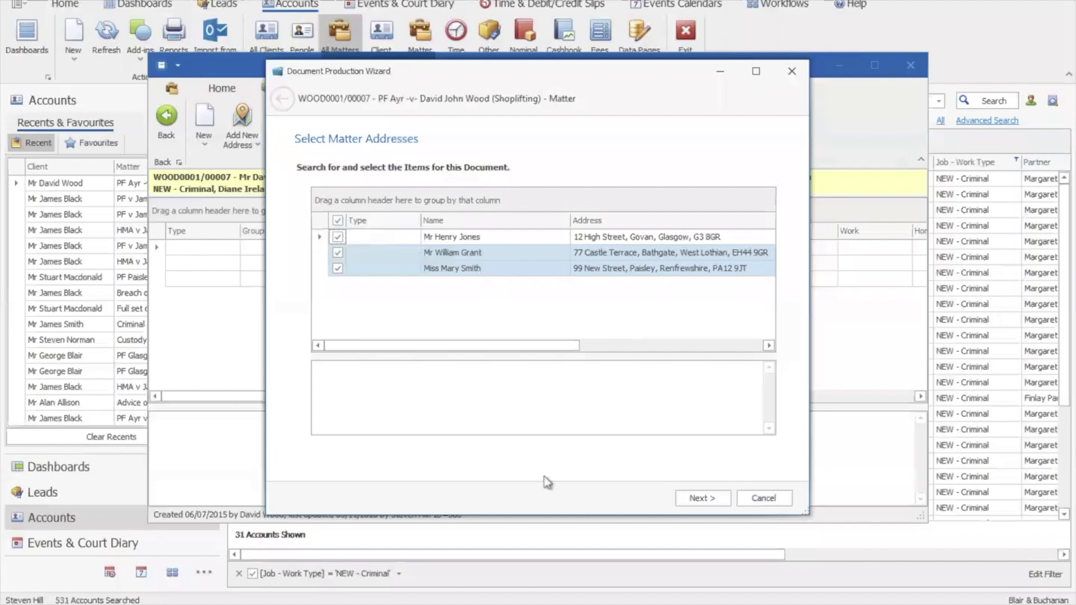
click(692, 498)
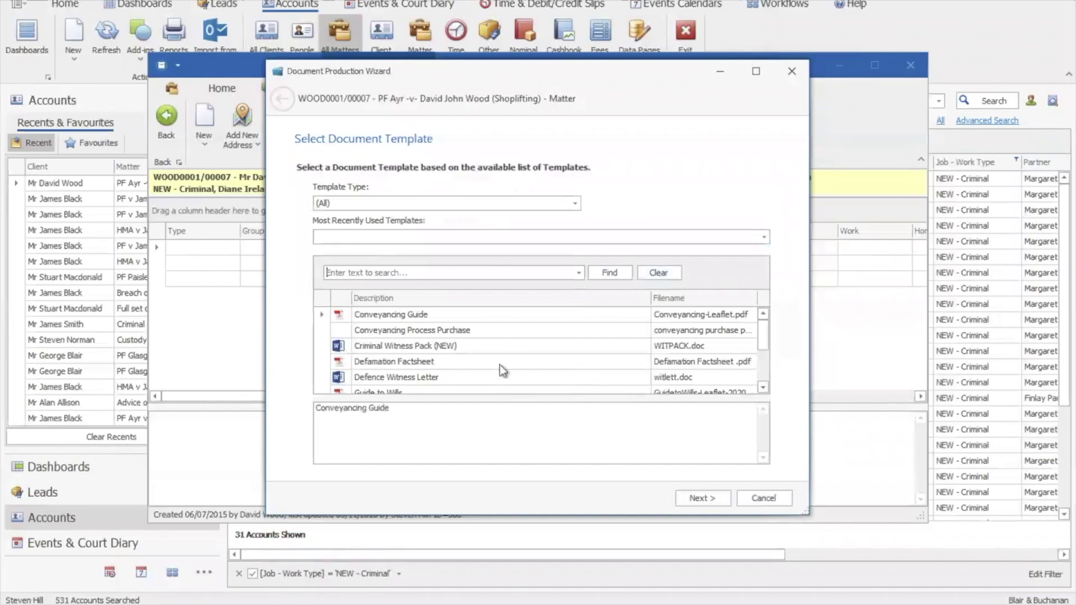
click(440, 346)
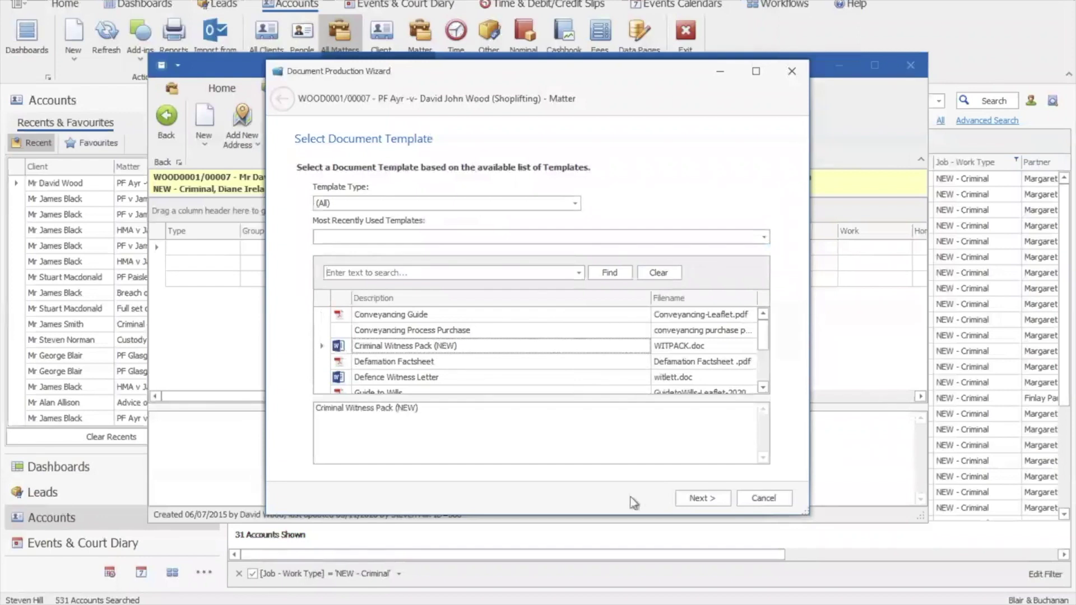
click(712, 504)
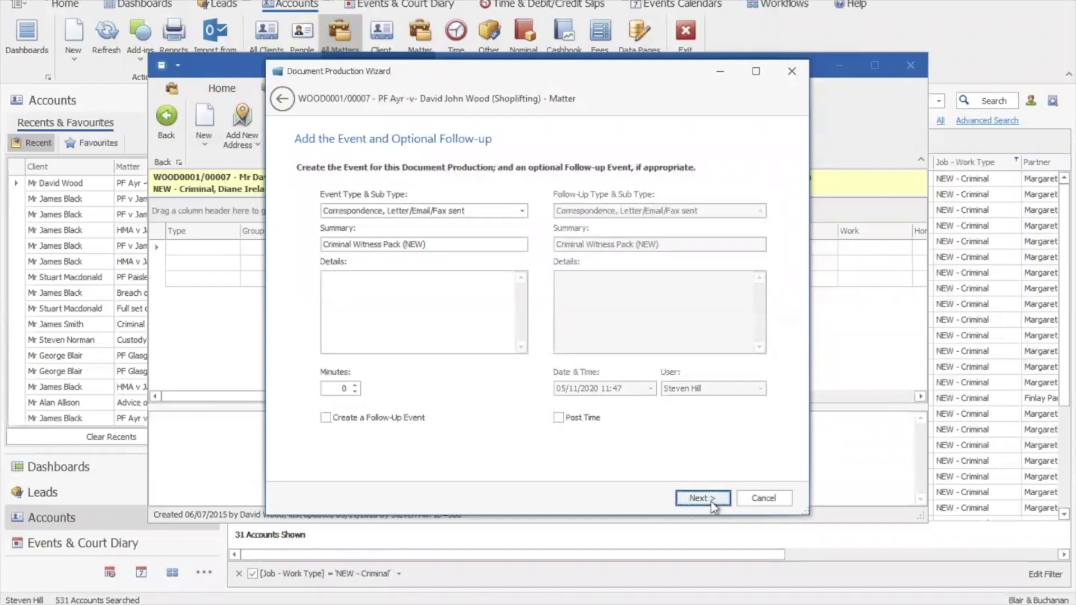
Finish the witness pack production with the default event and completion options, and switch to the produced document in Word.
click(702, 498)
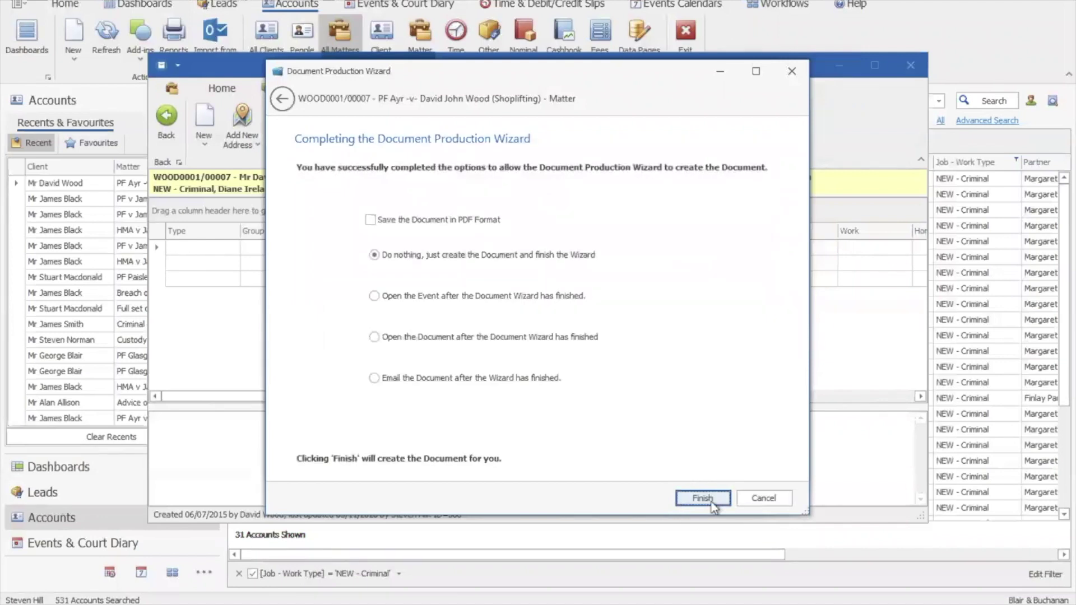
click(712, 504)
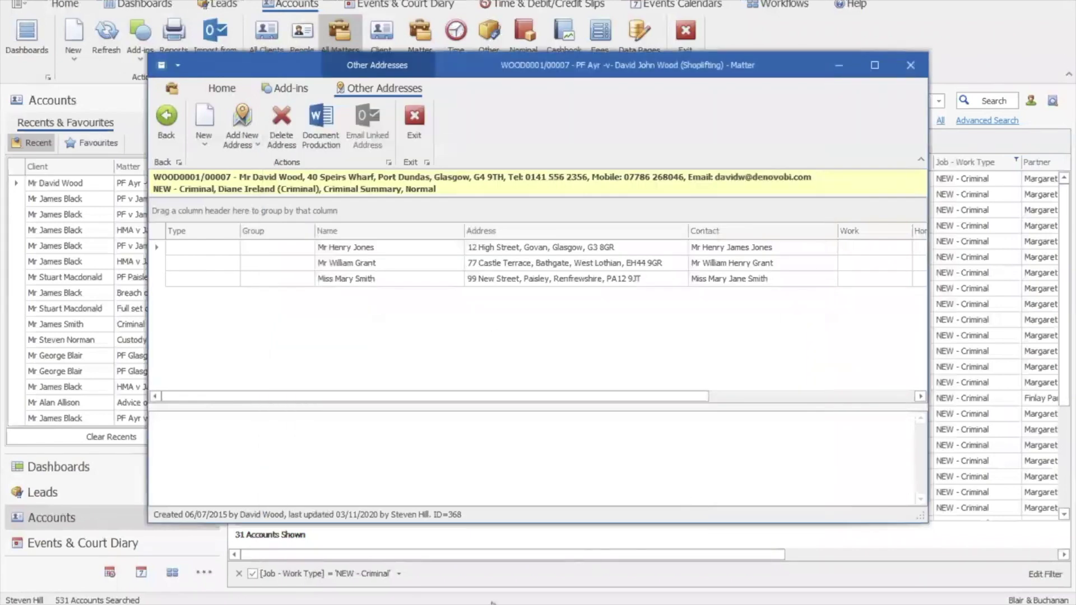
click(493, 547)
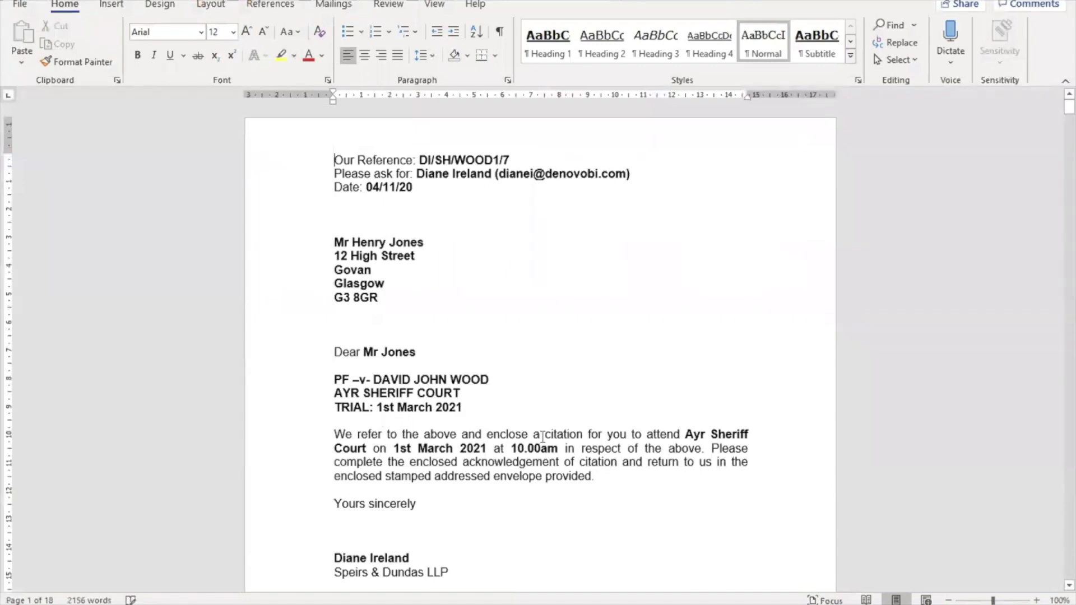
Review the first witness's covering letter, Citation of a Witness and Acknowledgement of Citation for the merged details.
scroll(569, 406, down, 1)
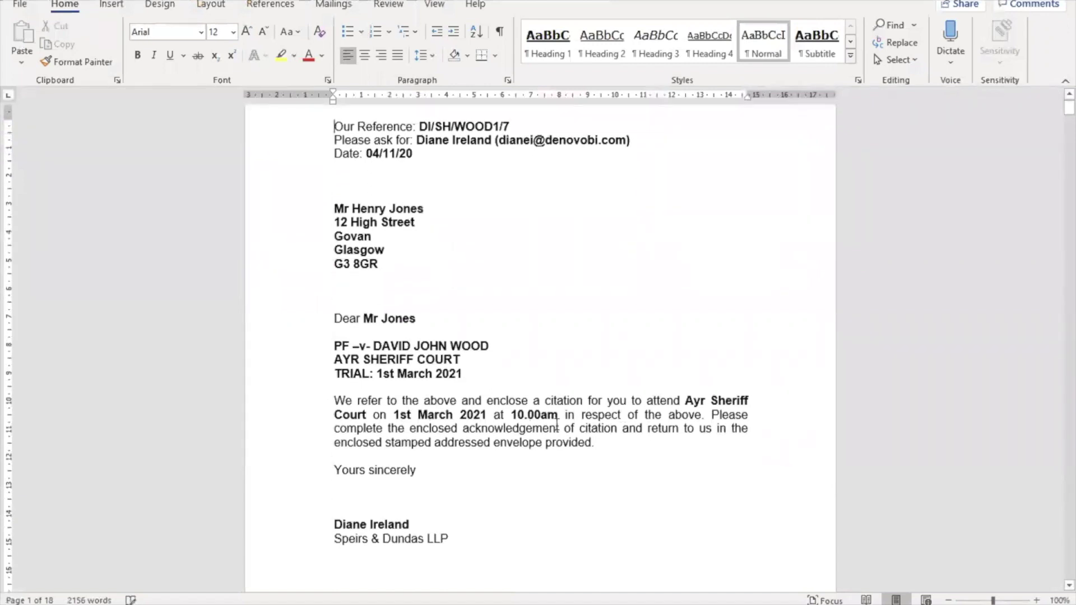
scroll(558, 432, down, 1)
scroll(558, 434, down, 10)
scroll(557, 434, down, 8)
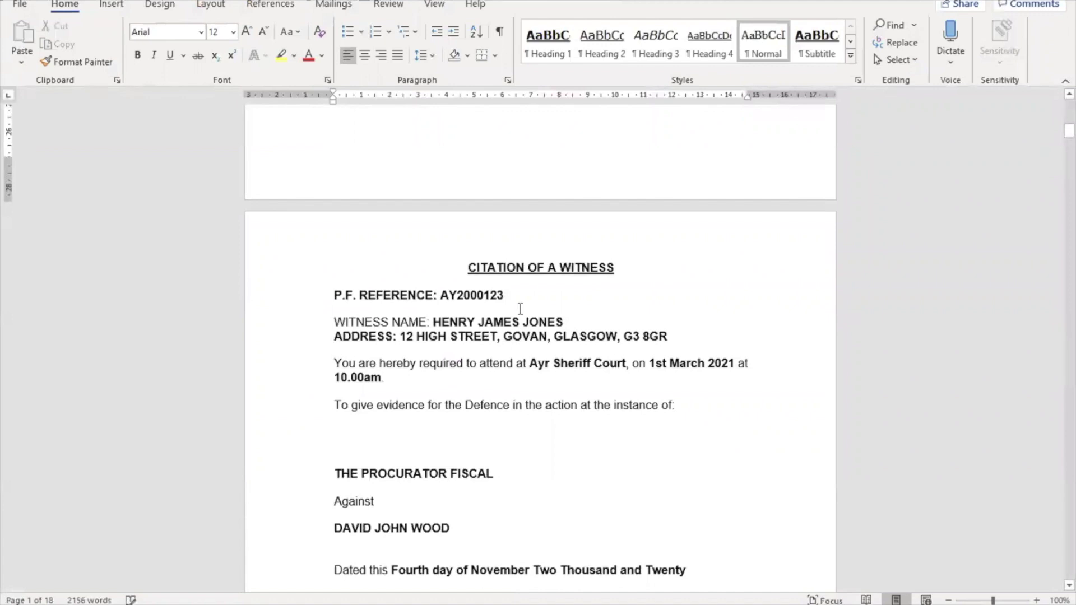
scroll(498, 372, down, 3)
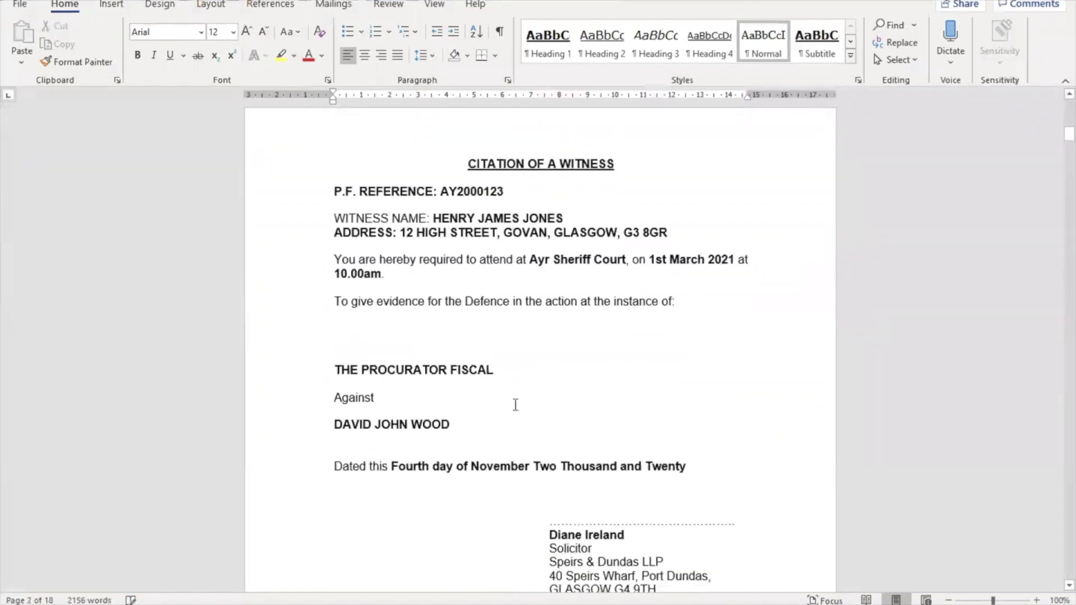
scroll(515, 405, down, 10)
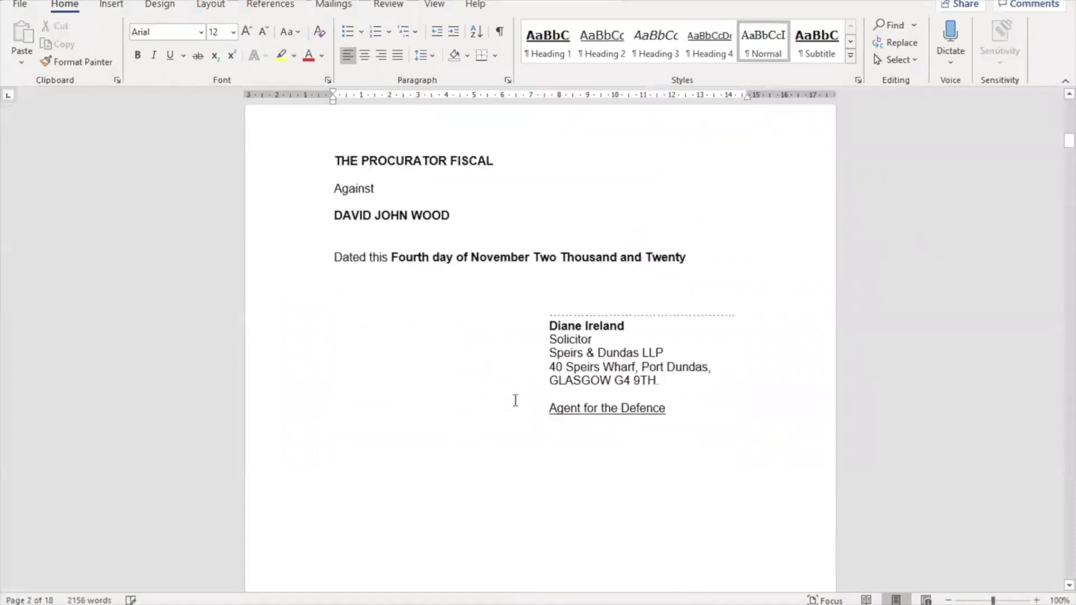
scroll(515, 400, down, 8)
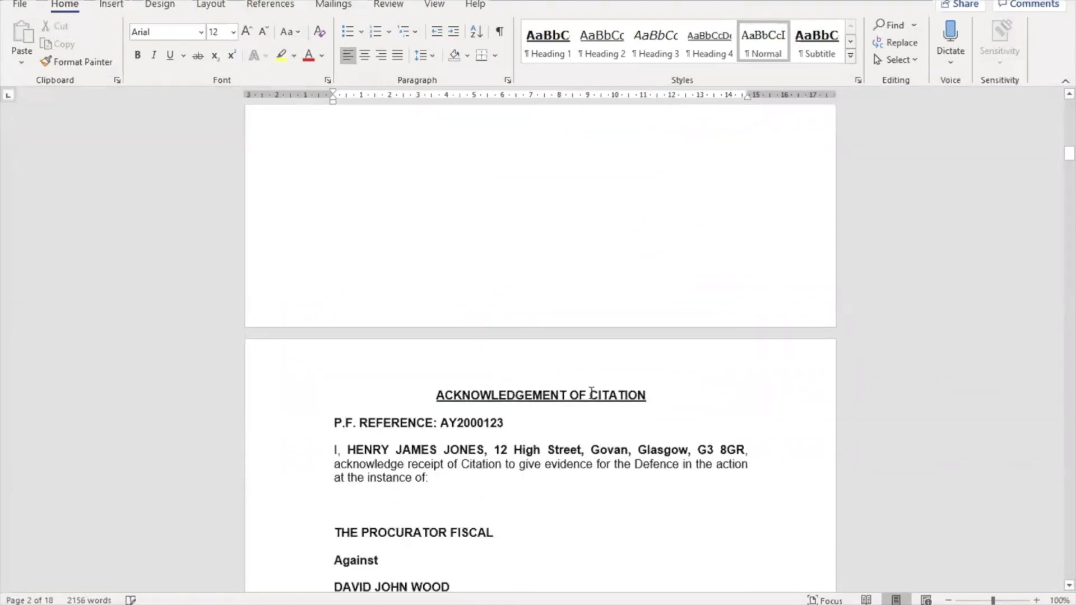
scroll(592, 393, down, 4)
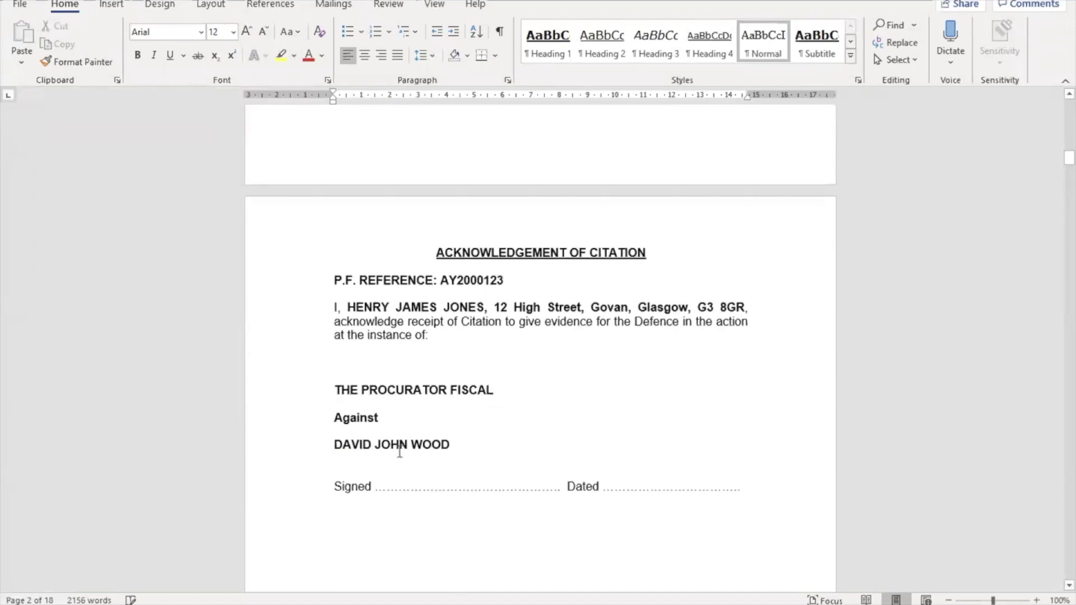
scroll(400, 451, down, 1)
scroll(400, 452, down, 15)
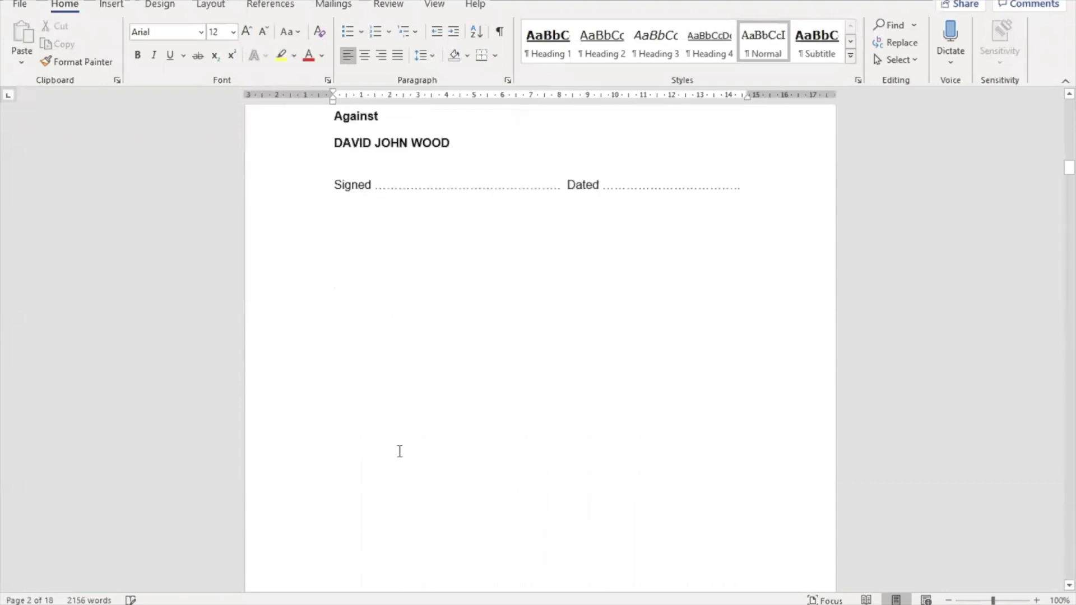
Review the first witness's certificate of citation, expenses claim form and Criminal Legal Aid expenses sheet, up to the next witness's letter.
scroll(400, 452, down, 9)
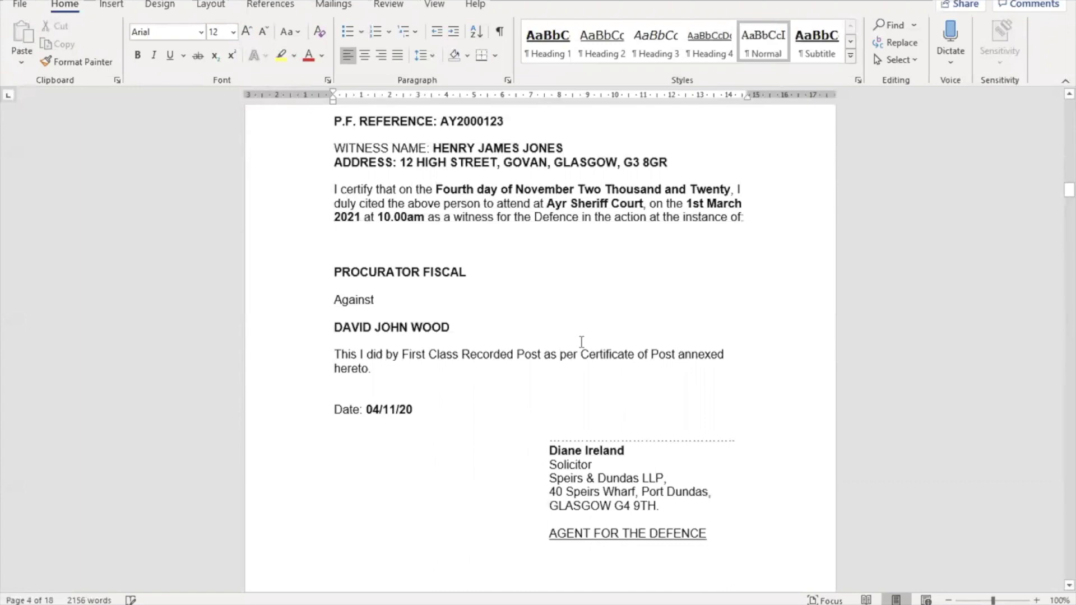
scroll(582, 343, down, 3)
scroll(433, 293, down, 12)
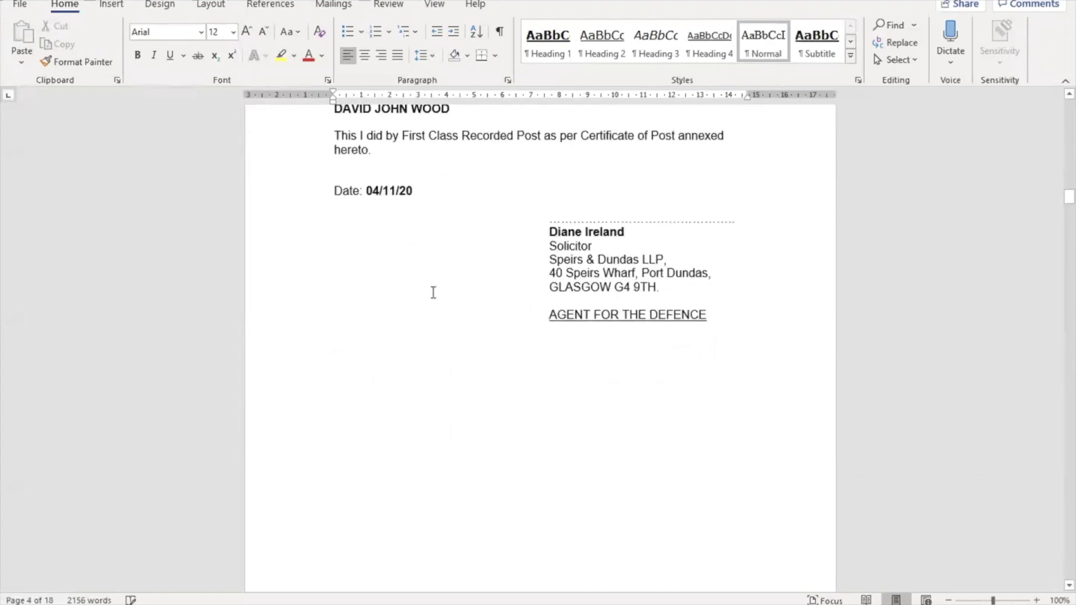
scroll(534, 364, down, 3)
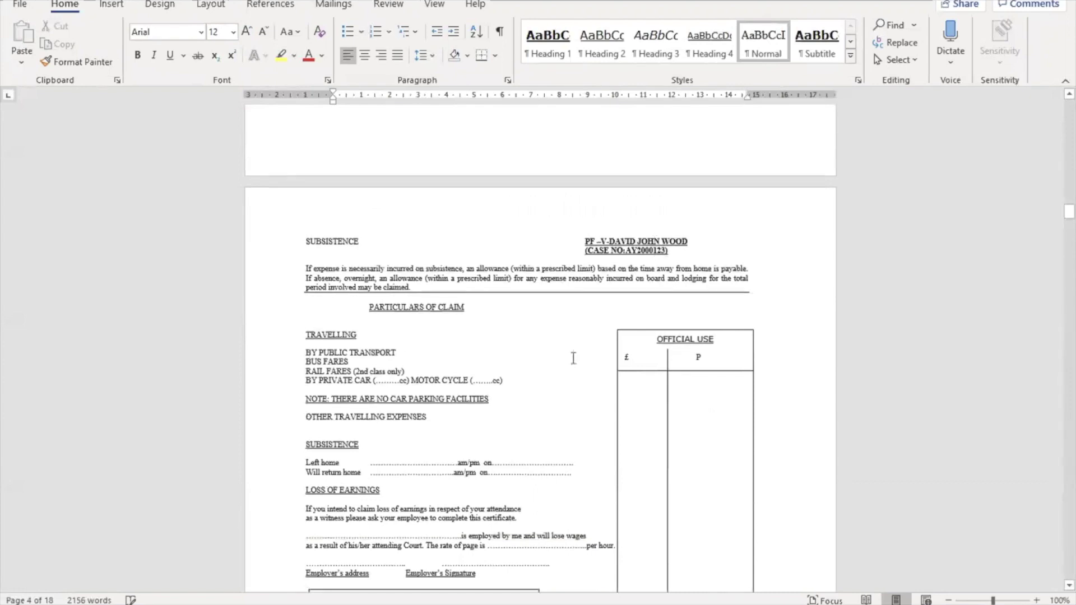
scroll(572, 357, down, 6)
scroll(573, 357, down, 4)
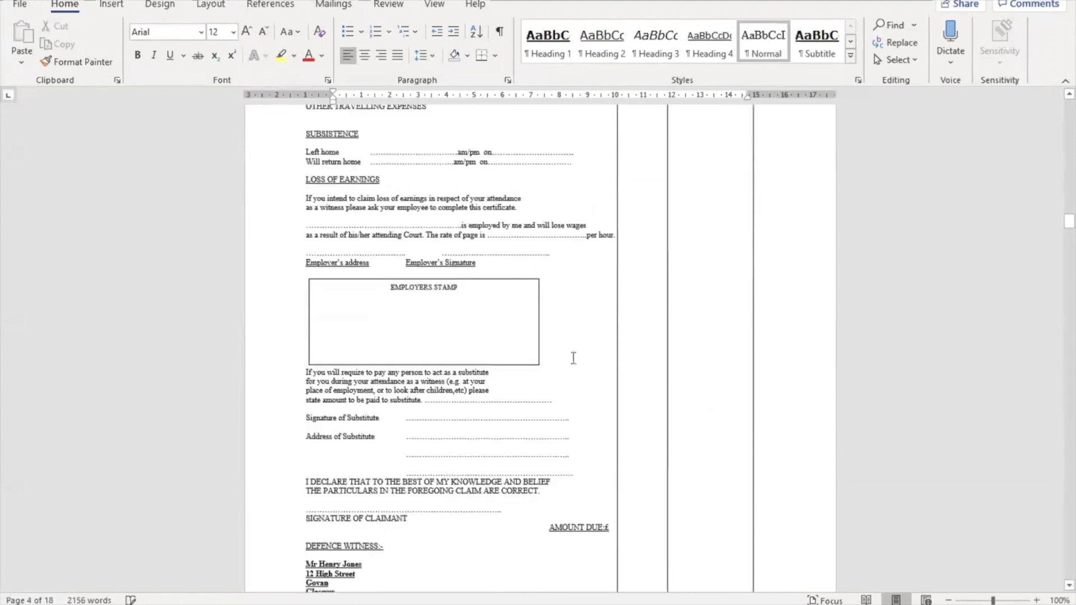
scroll(450, 401, down, 2)
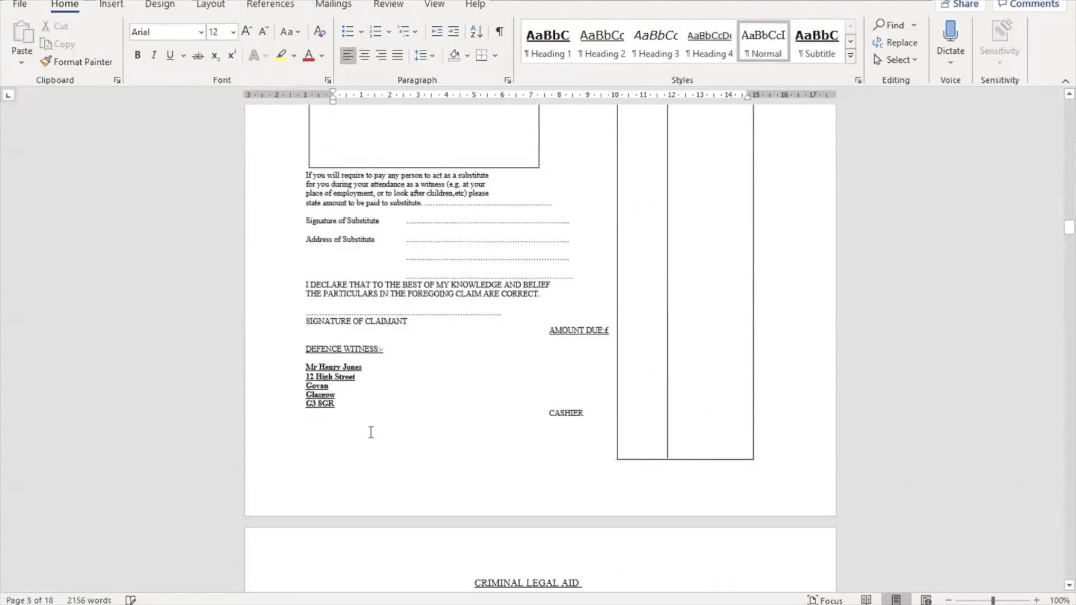
scroll(392, 433, down, 8)
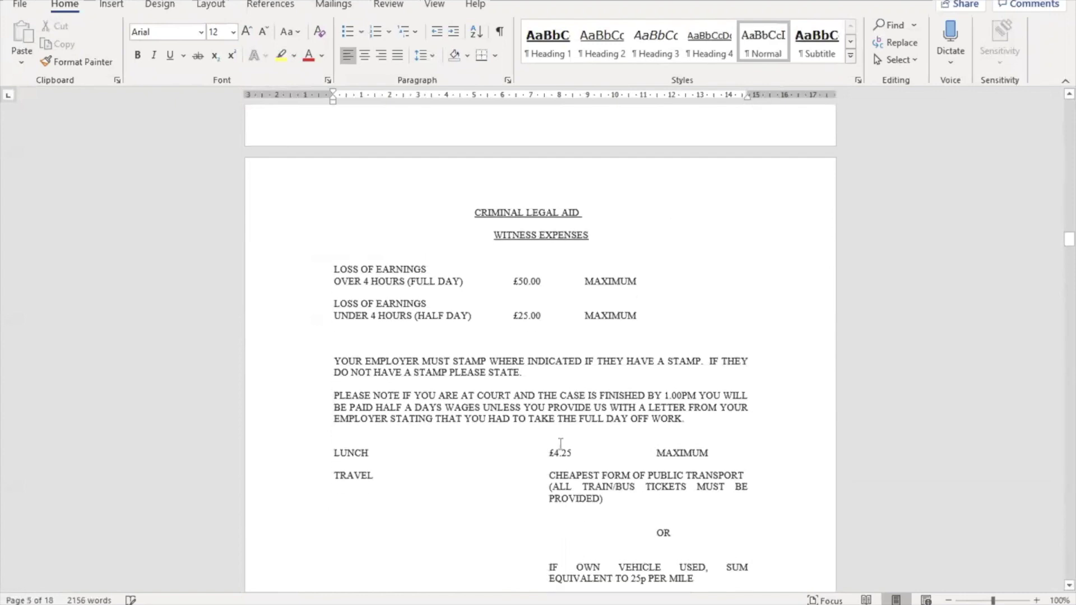
scroll(561, 443, down, 8)
scroll(560, 444, down, 7)
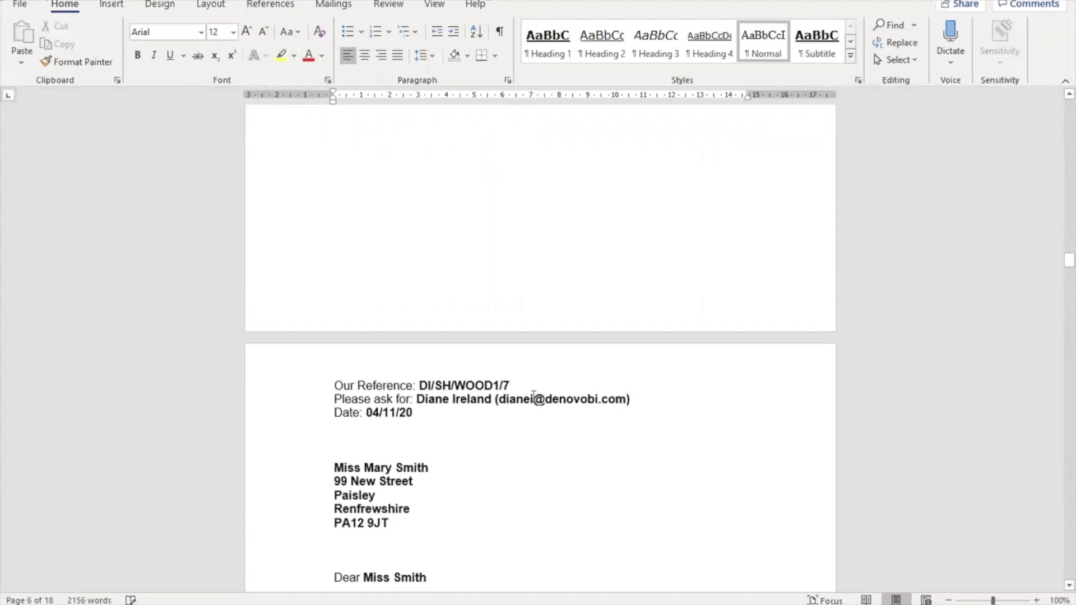
scroll(534, 395, up, 11)
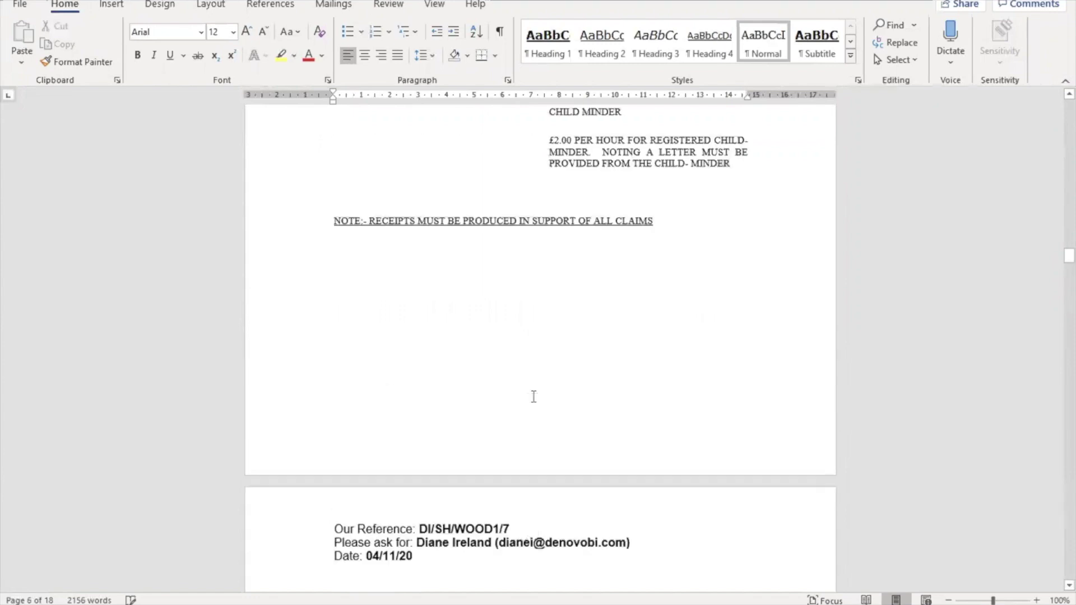
scroll(534, 396, down, 12)
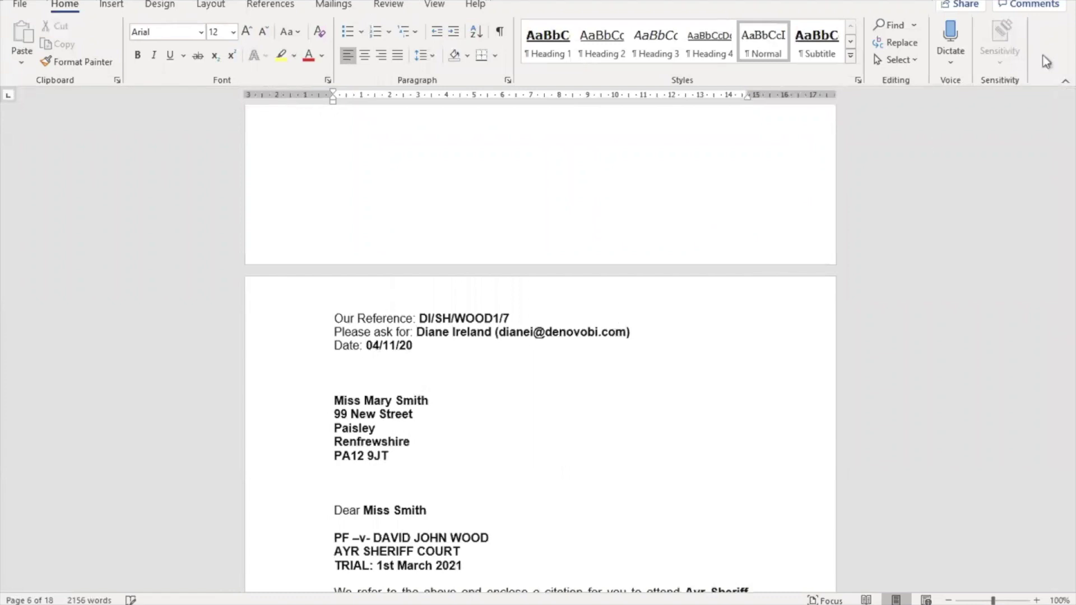
Close the witness pack document and go from Other Addresses back to the matter's main details.
click(1062, 6)
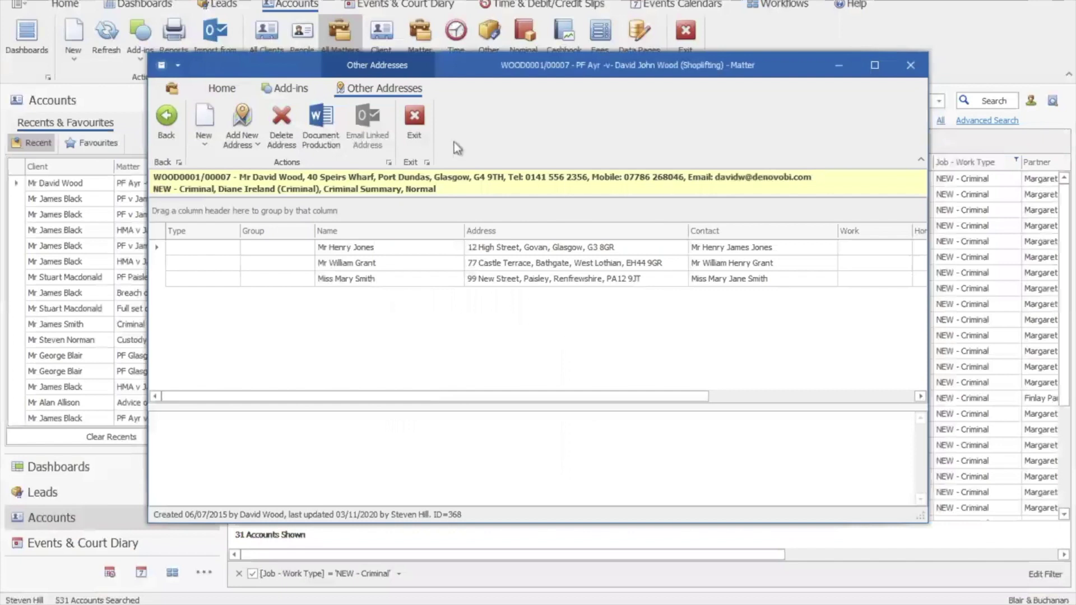
click(415, 124)
click(157, 184)
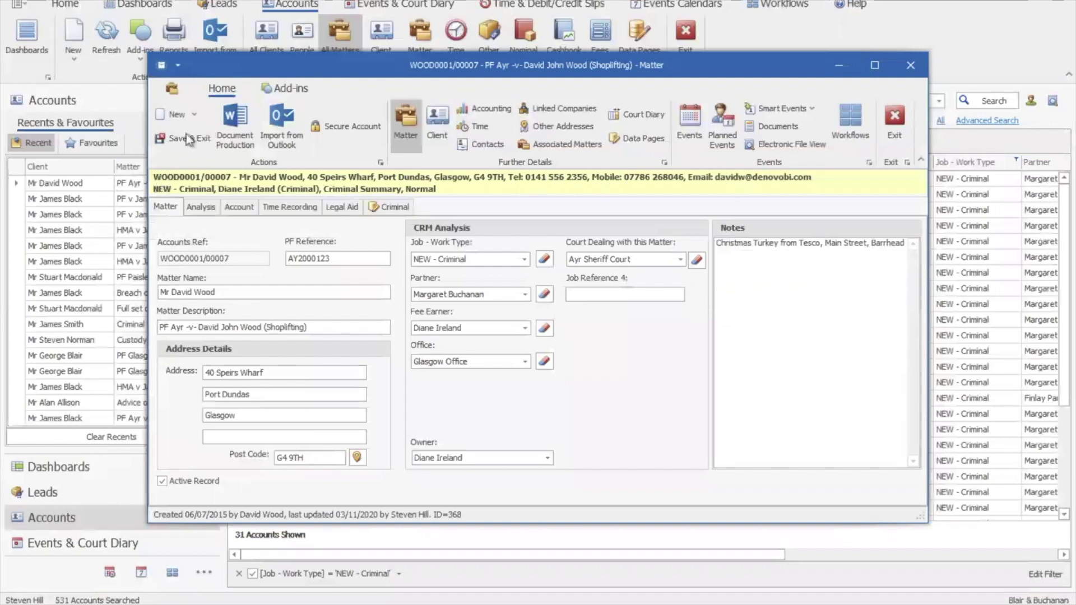
Create a new time entry on the matter for the activity "Tel. Call (>4 <= 10 mins)" and bring its window forward.
click(194, 115)
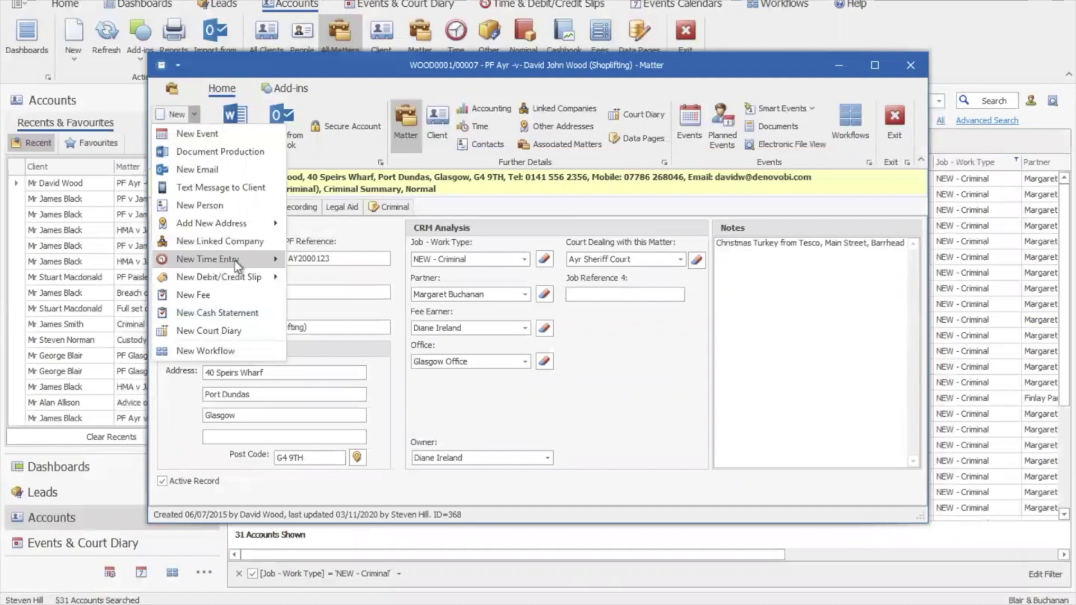
mouse_move(236, 263)
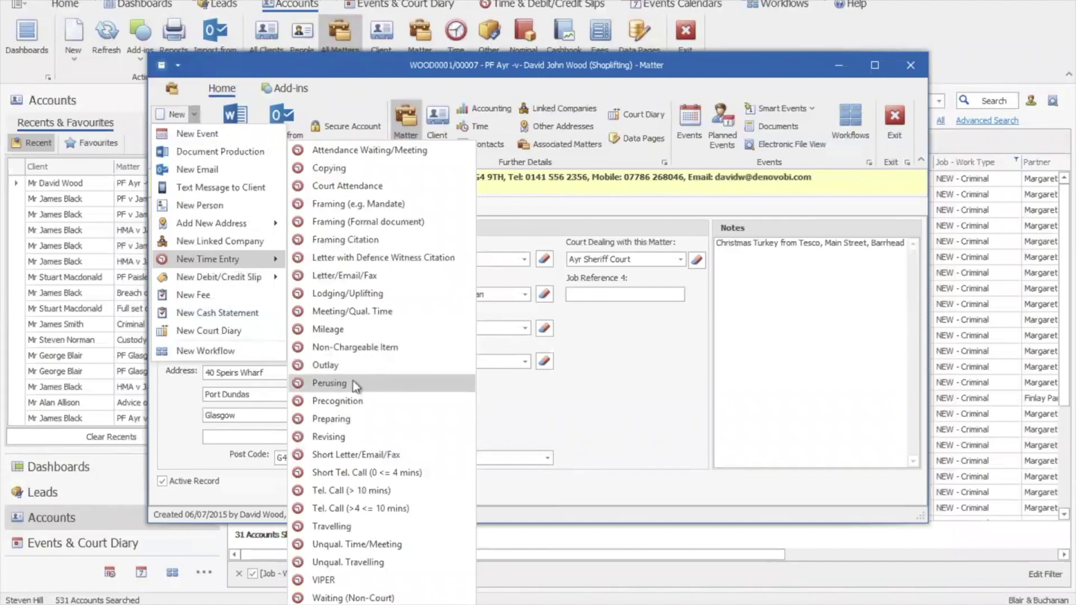
click(361, 510)
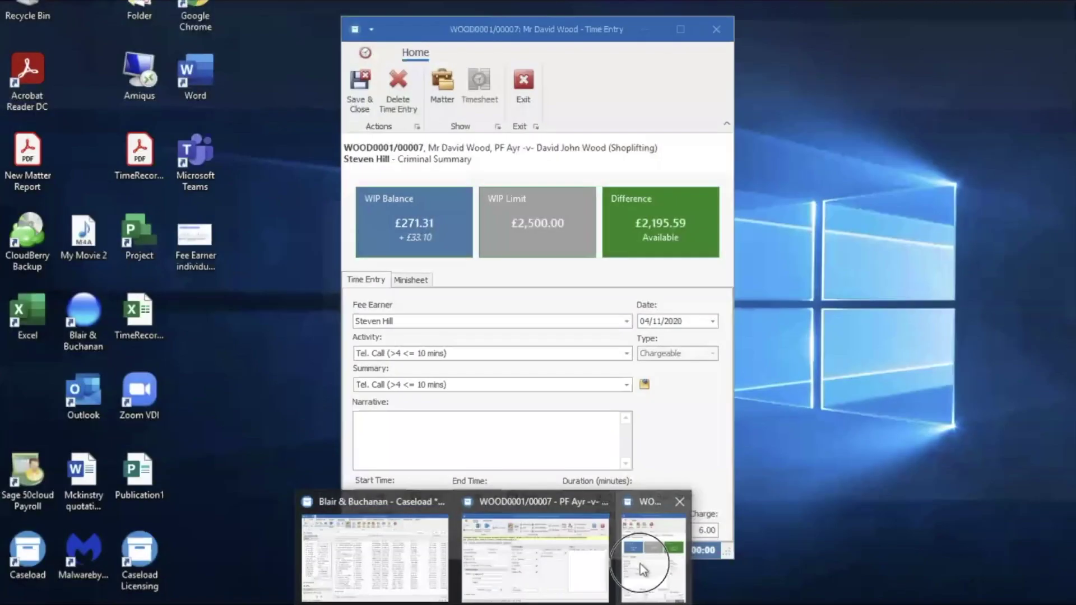
click(640, 564)
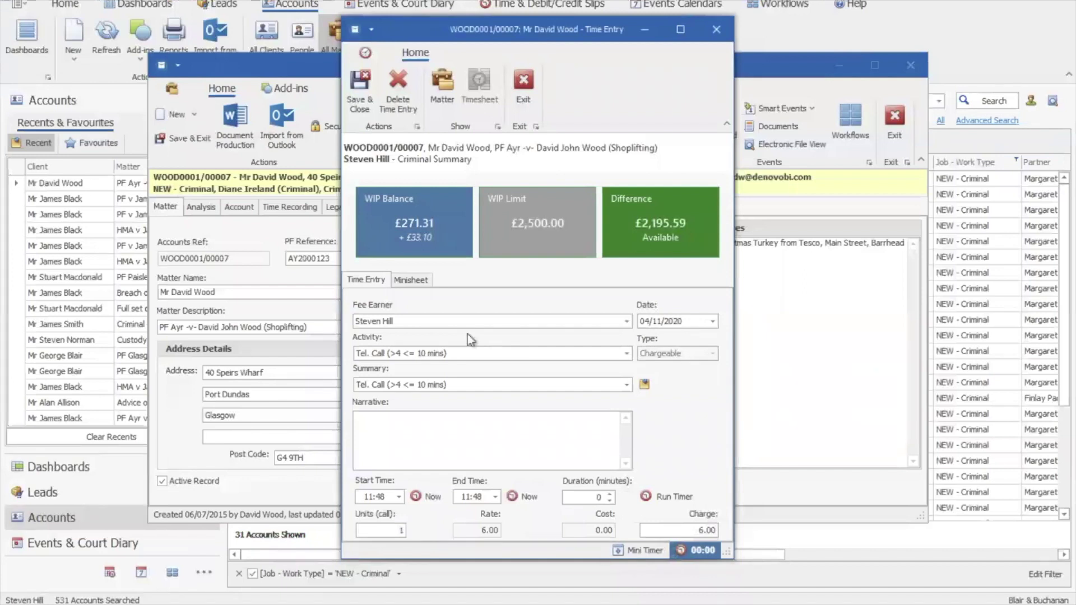
Set the telephone call's start time to 11:34 and select the minutes of its end time.
double_click(381, 496)
text(34)
key(Tab)
double_click(477, 498)
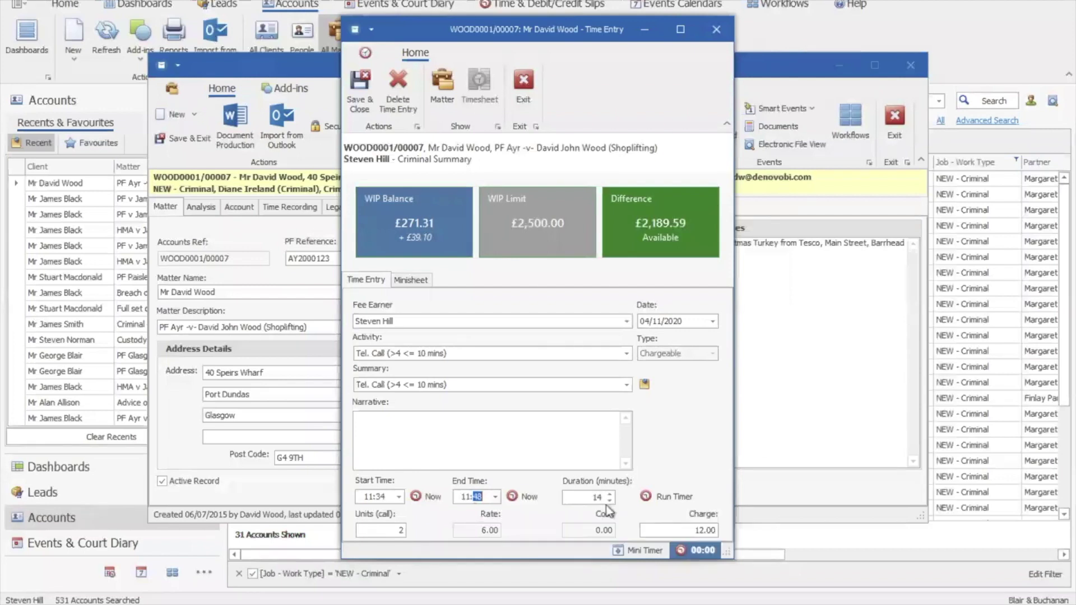
Start the timer on the time entry, shrink it to the mini timer and move it clear of the matter's details.
click(664, 499)
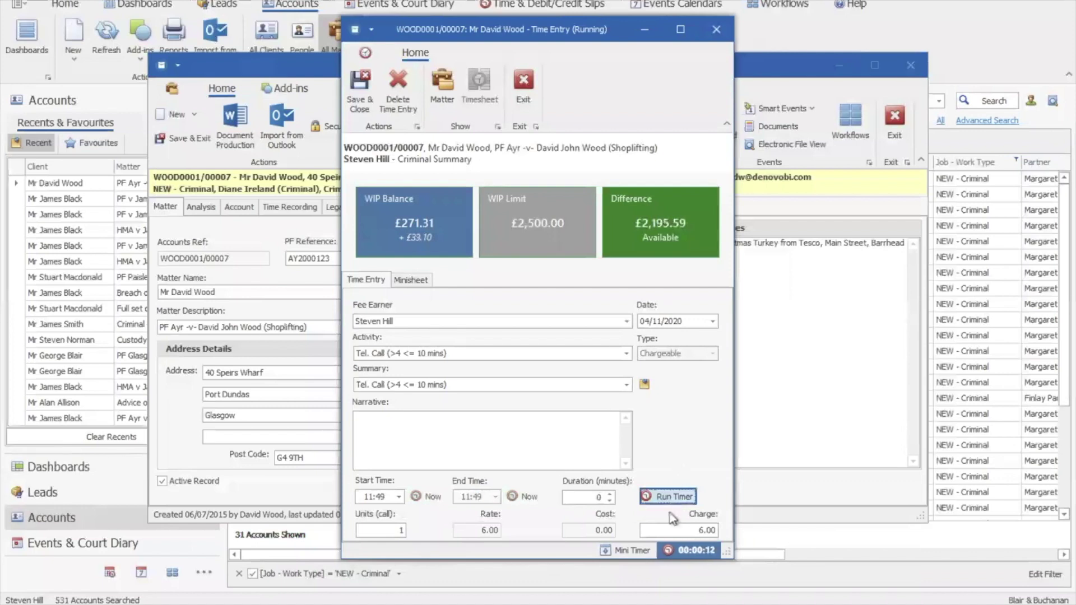
click(628, 550)
drag(584, 31, 782, 15)
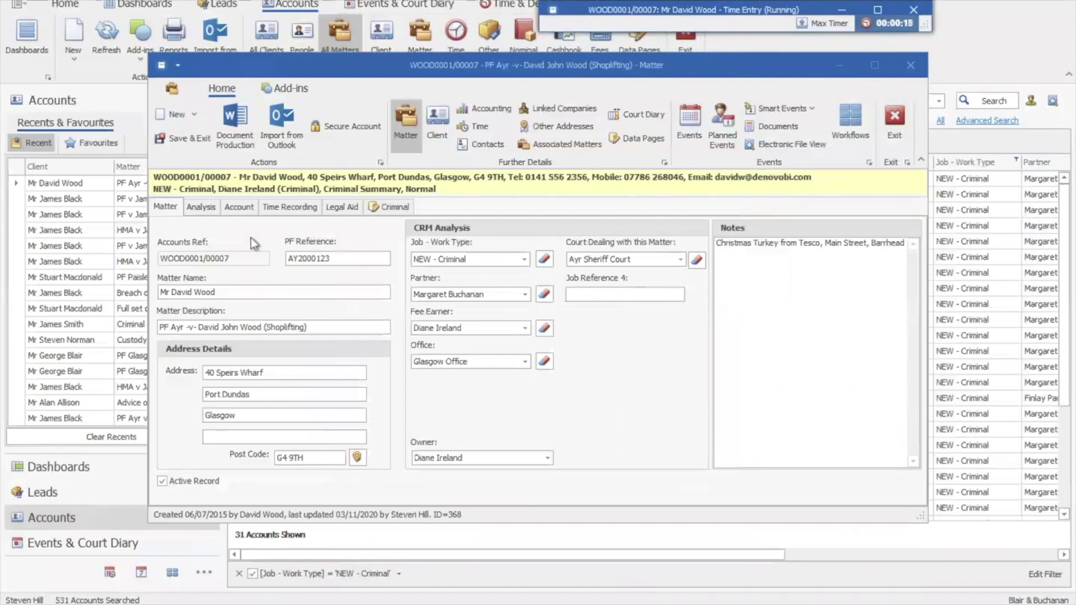
View the matter's account balances, return to its main details and open its events list while the timer runs.
click(239, 207)
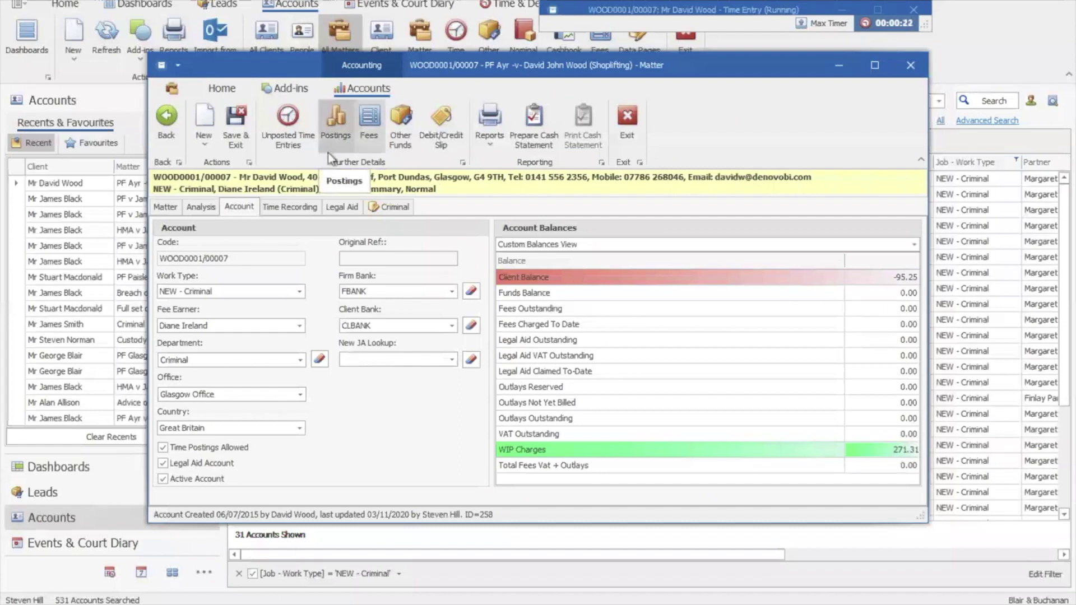
click(171, 206)
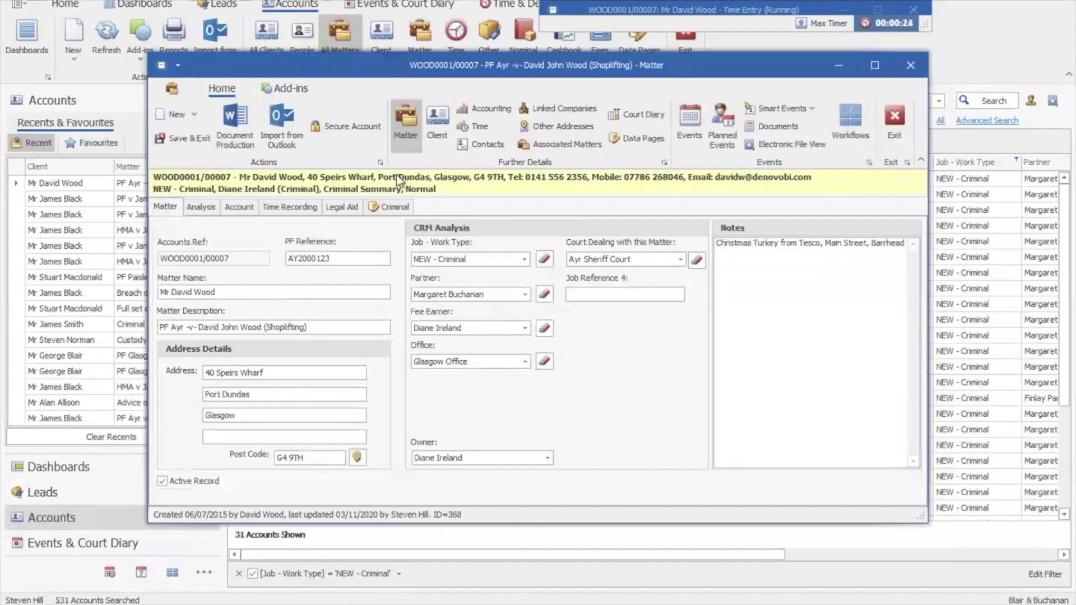
click(689, 123)
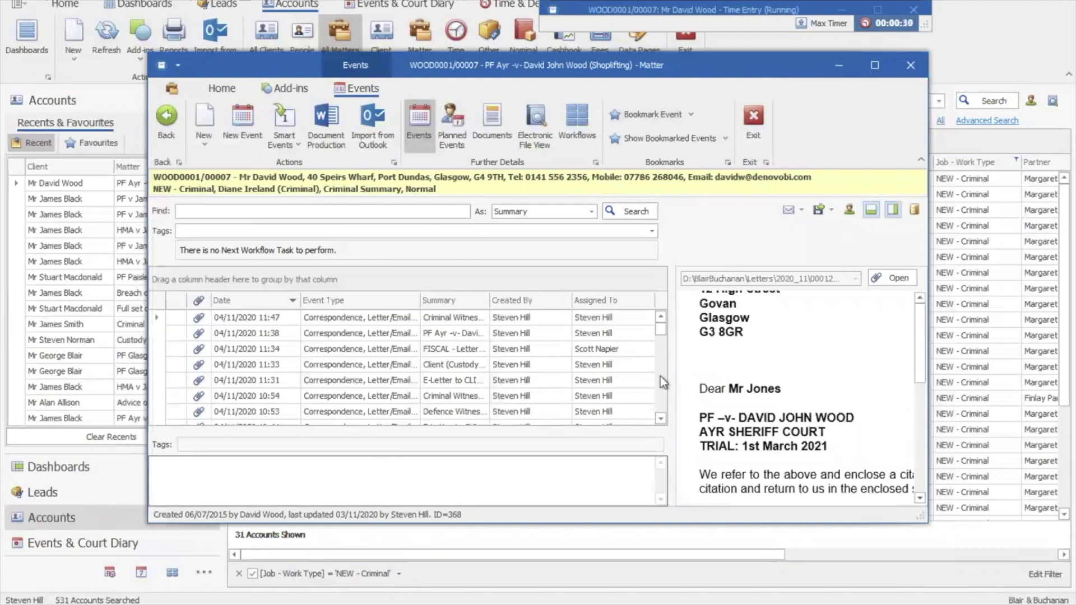
Expand the mini timer to the full time entry and set its summary to "Return Mileage to/from Barlinnie Prison".
click(828, 22)
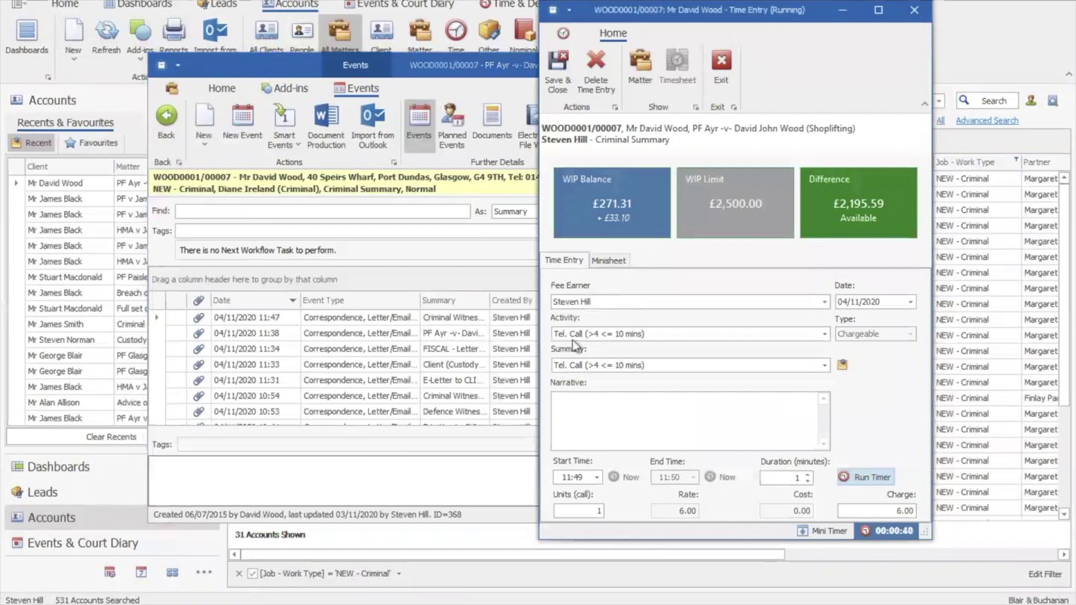
click(824, 366)
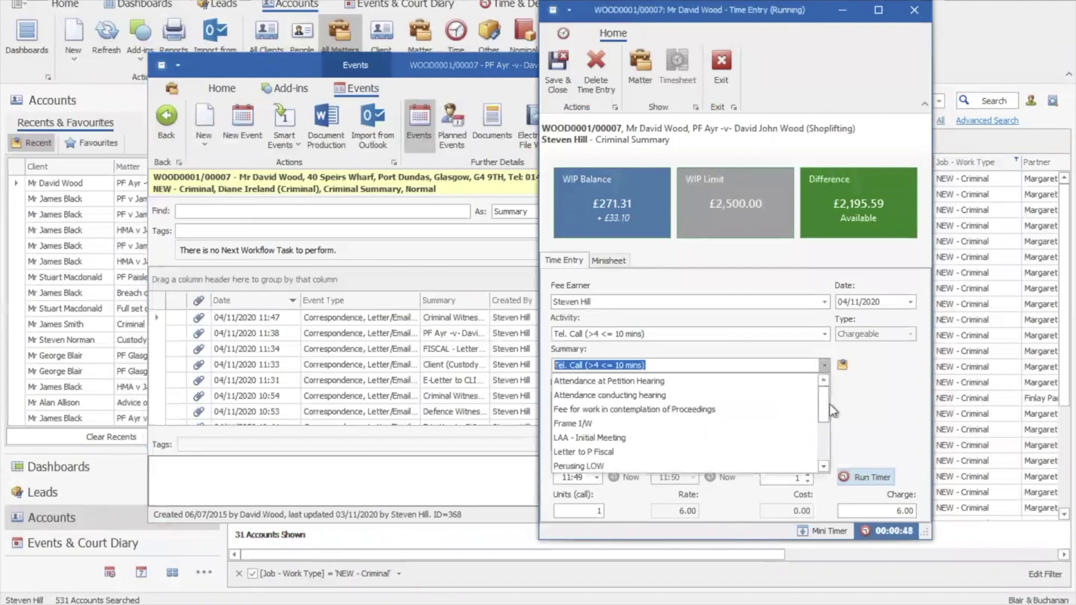
drag(825, 403, 825, 432)
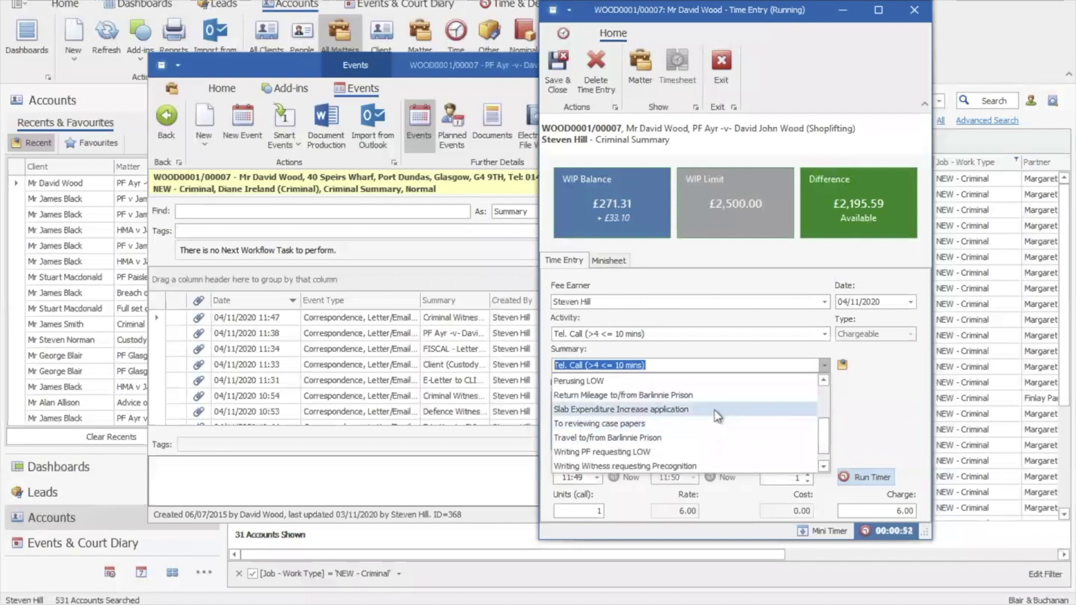
click(708, 396)
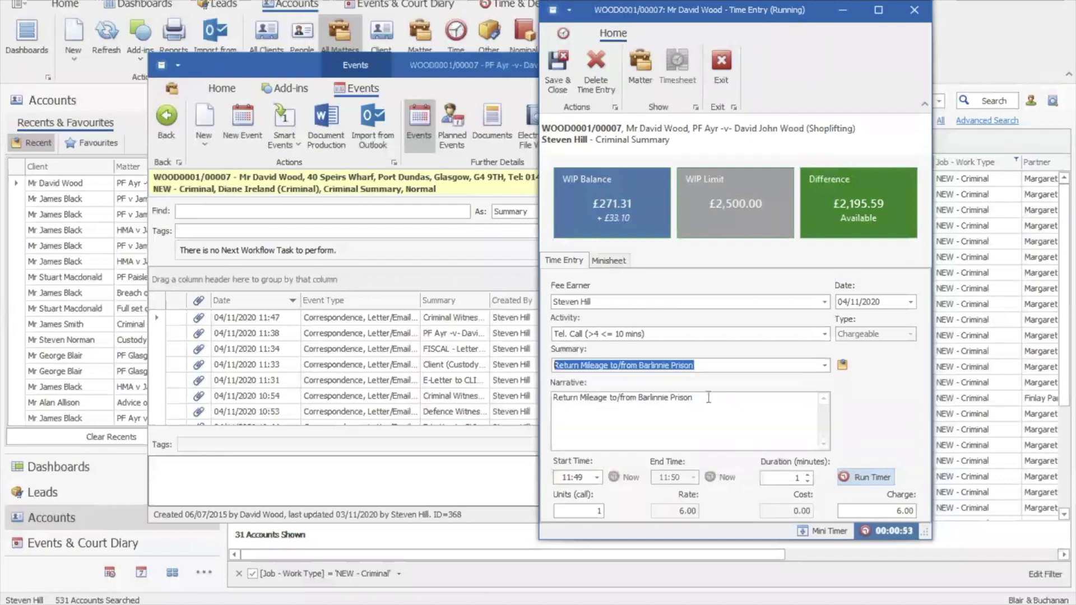
Change the running time entry's summary to "Writing you re: outcome of Petition Hearing" and stop the timer.
click(825, 365)
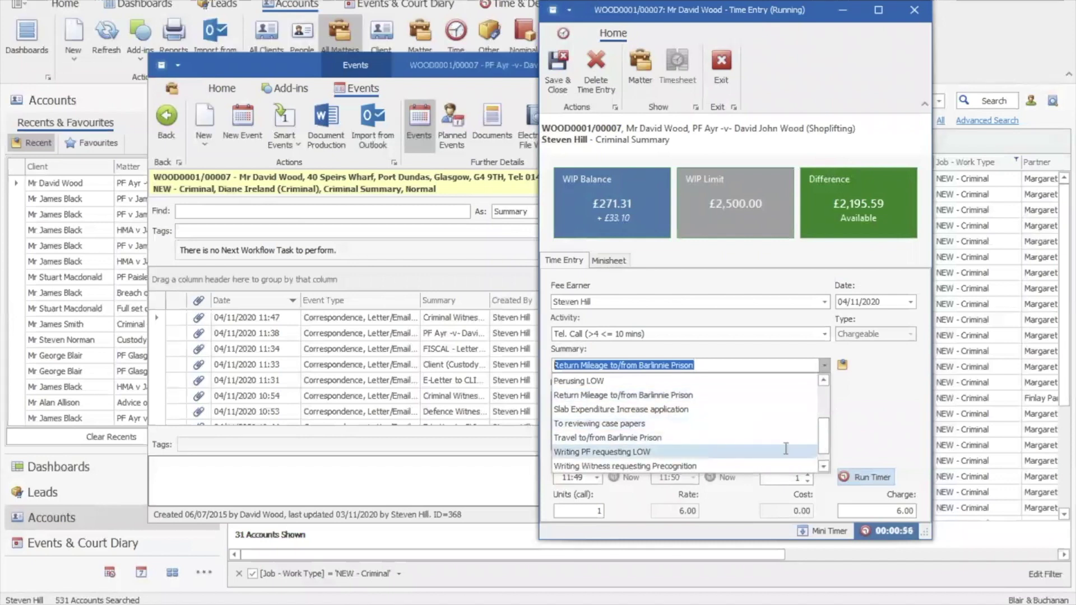
click(785, 451)
click(825, 367)
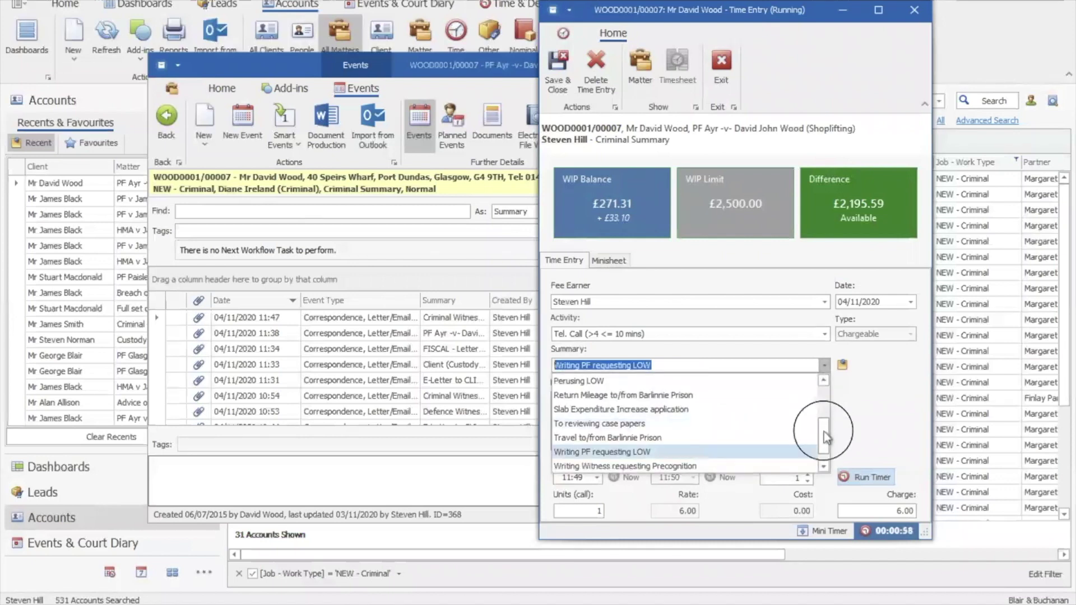
scroll(824, 433, down, 1)
click(759, 465)
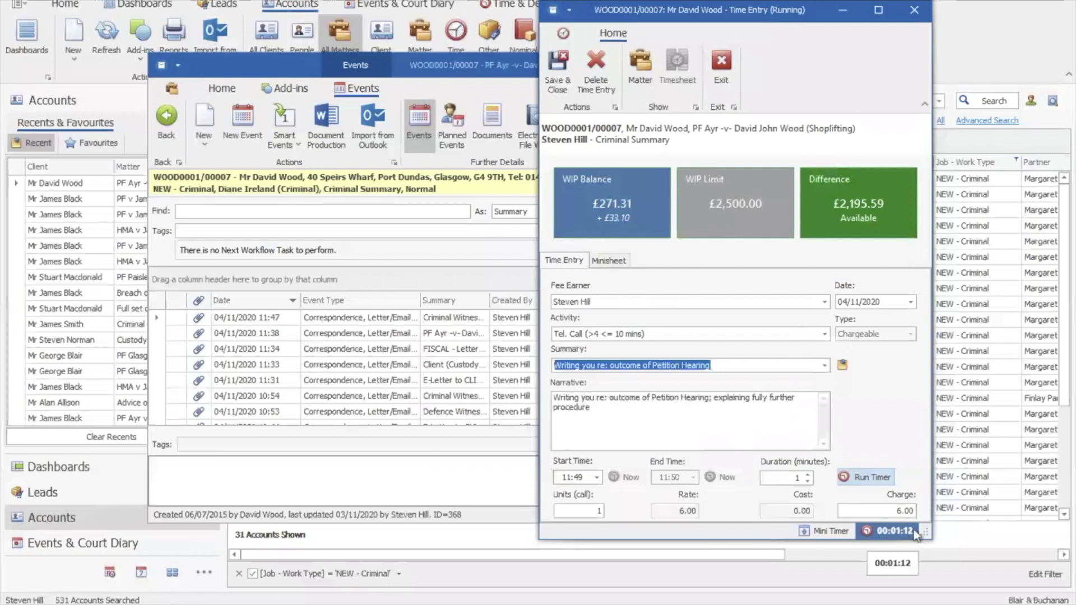
click(869, 478)
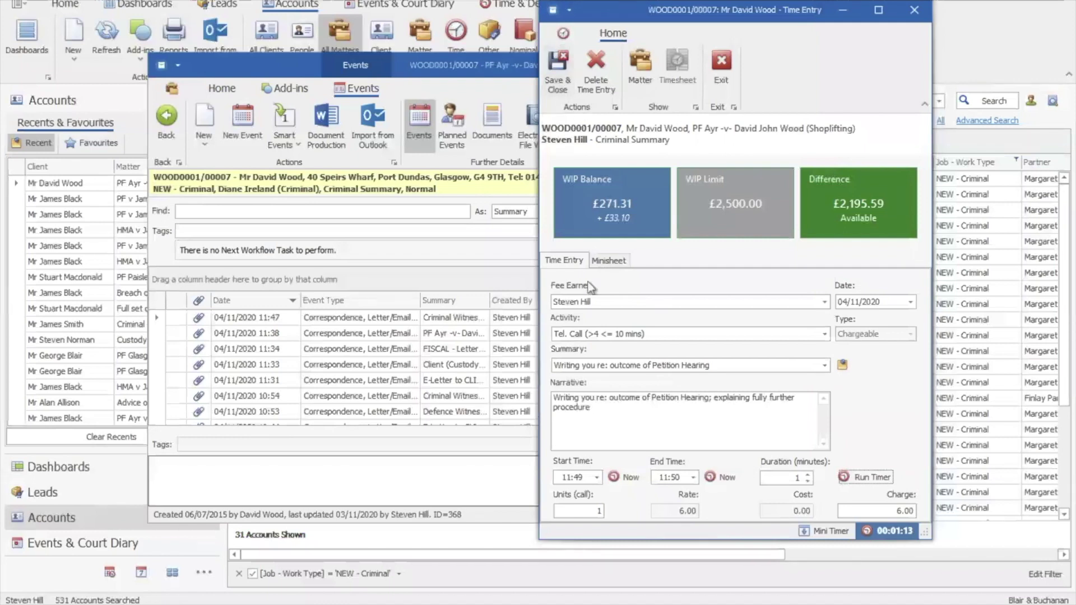
Check the minisheet of recorded time, return to the time entry, and save and close it.
click(623, 263)
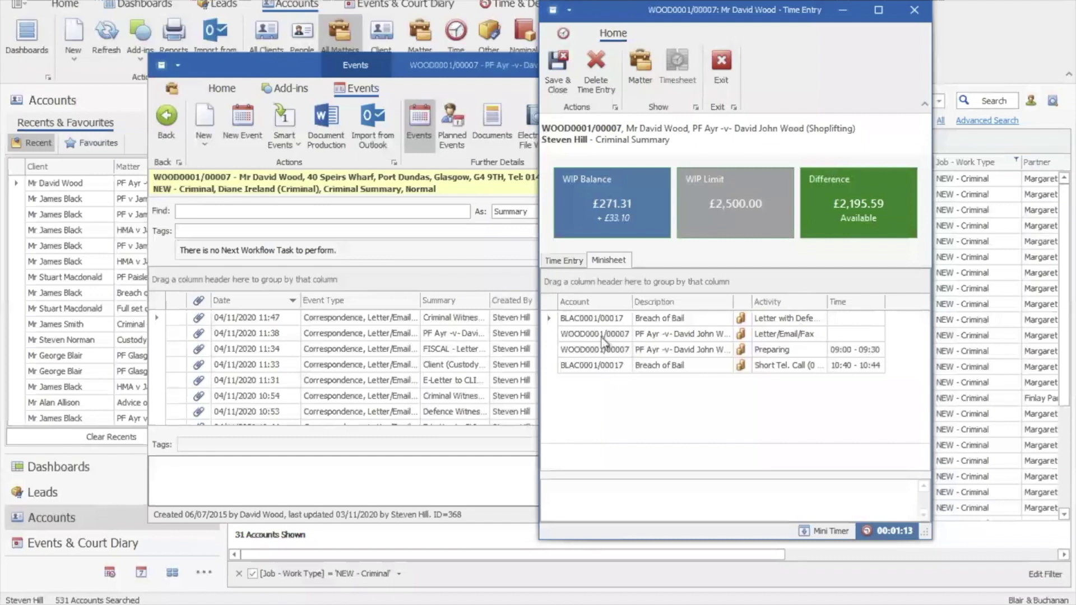
click(556, 262)
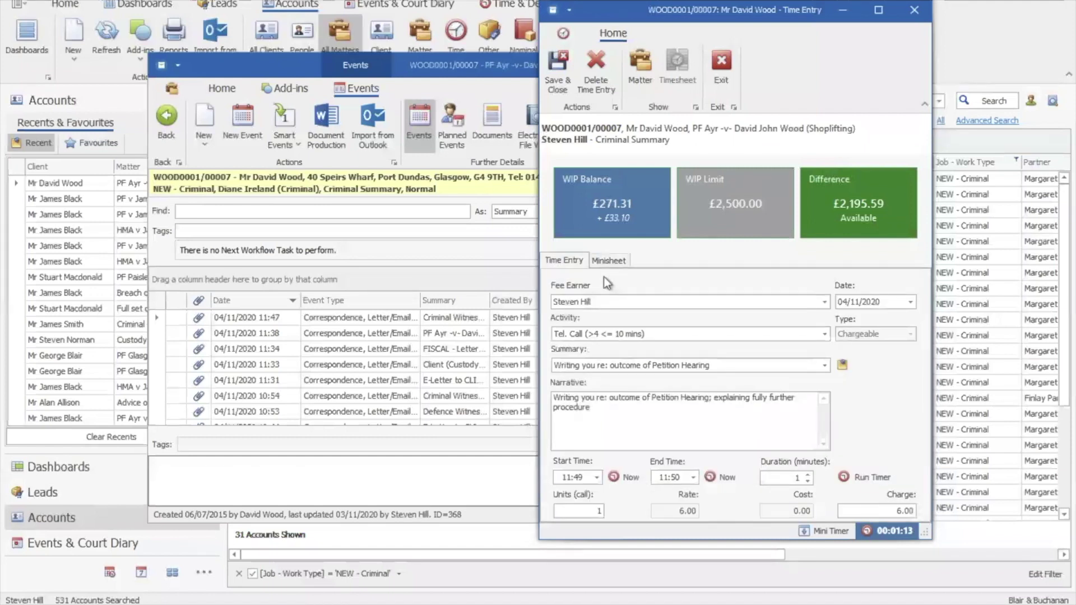
click(564, 87)
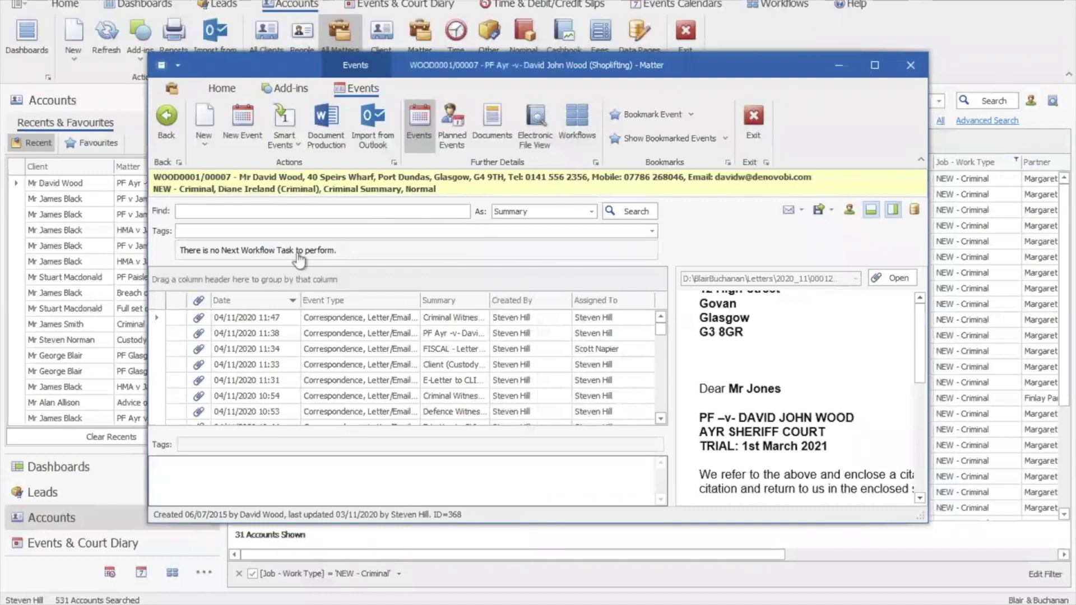
Run the Criminal Forms smart event on the matter and acknowledge the notice about manually editing the letters.
click(294, 144)
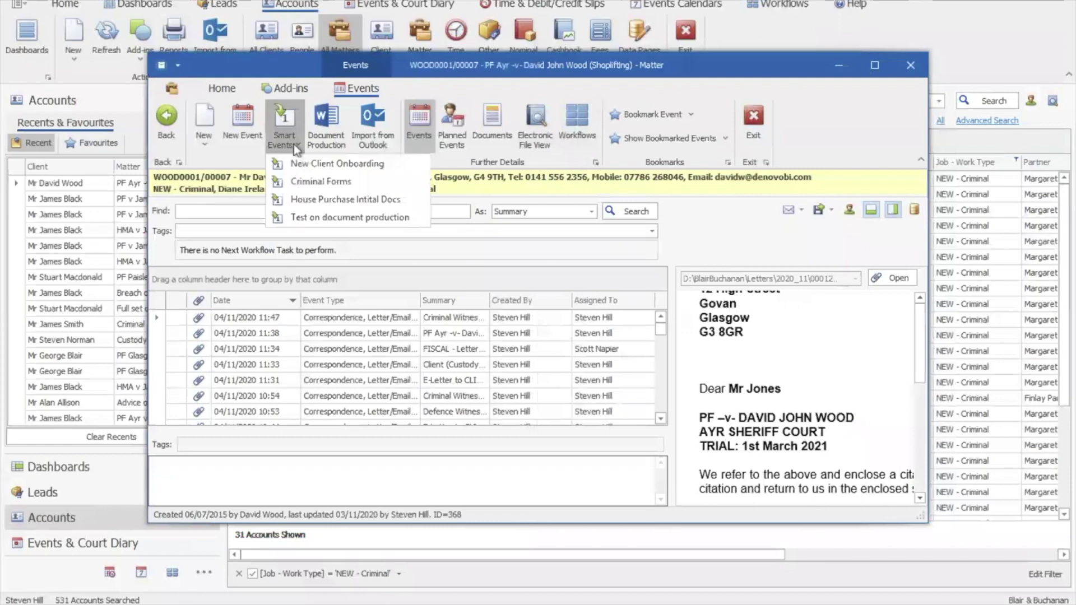
click(309, 176)
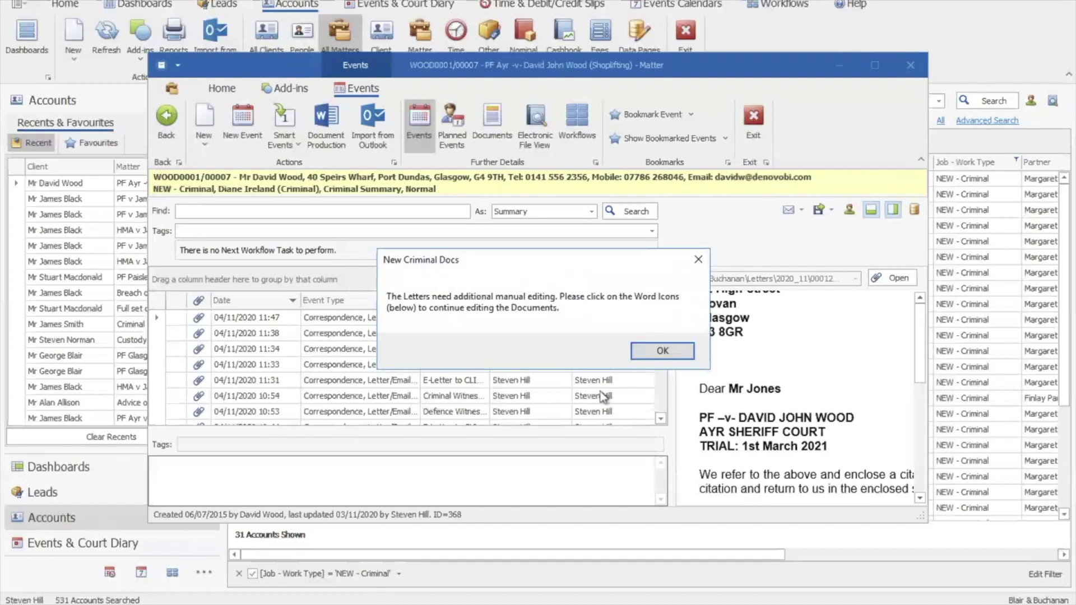
click(658, 352)
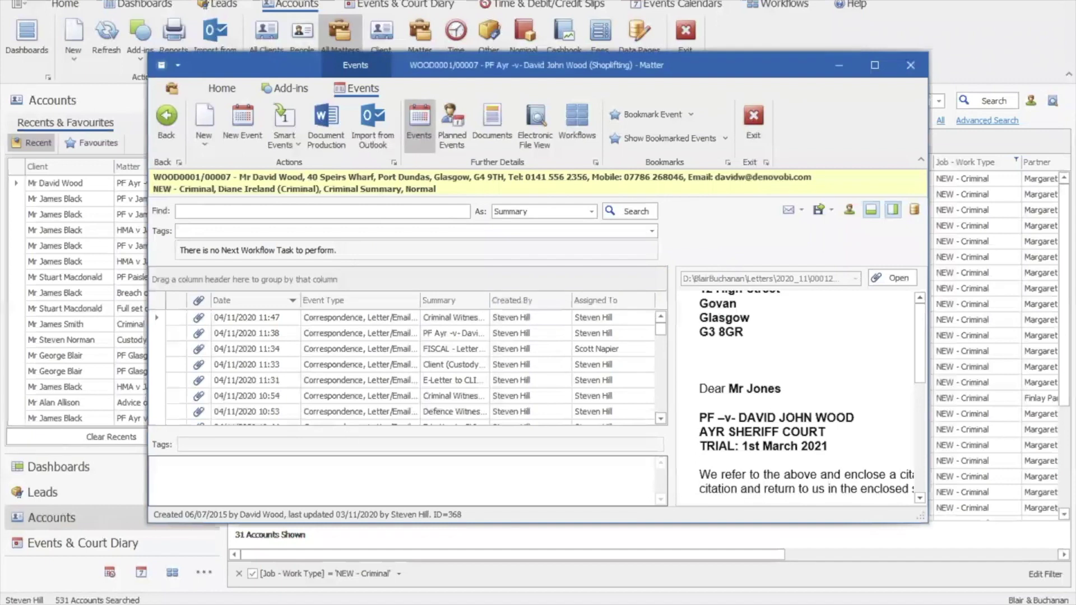
Preview the generated client letter, defence witness questionnaire and other forms in Word, and close these documents.
mouse_move(404, 600)
mouse_move(327, 555)
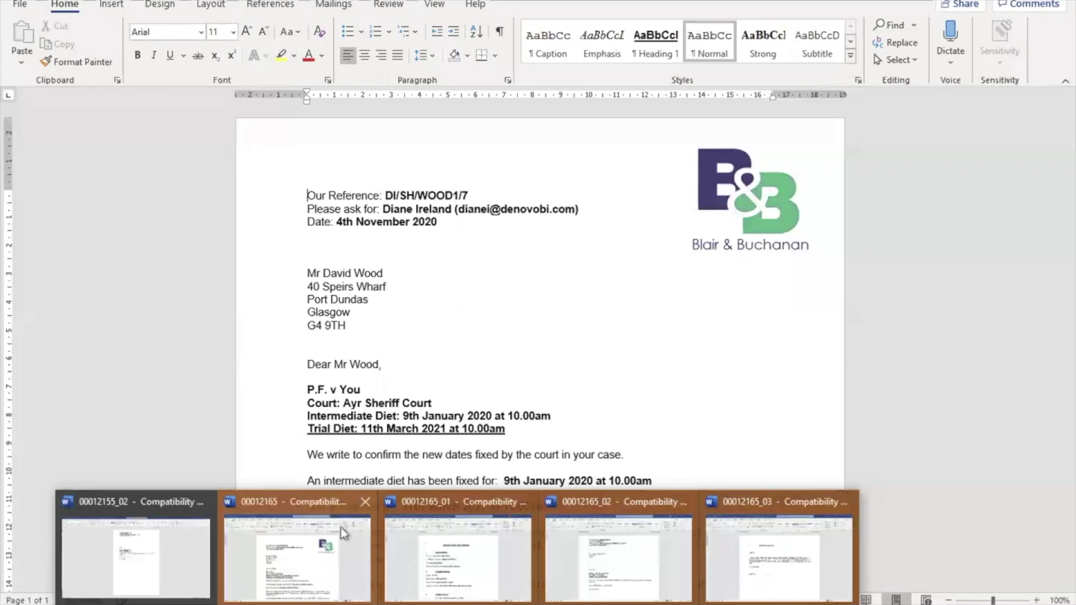
mouse_move(481, 541)
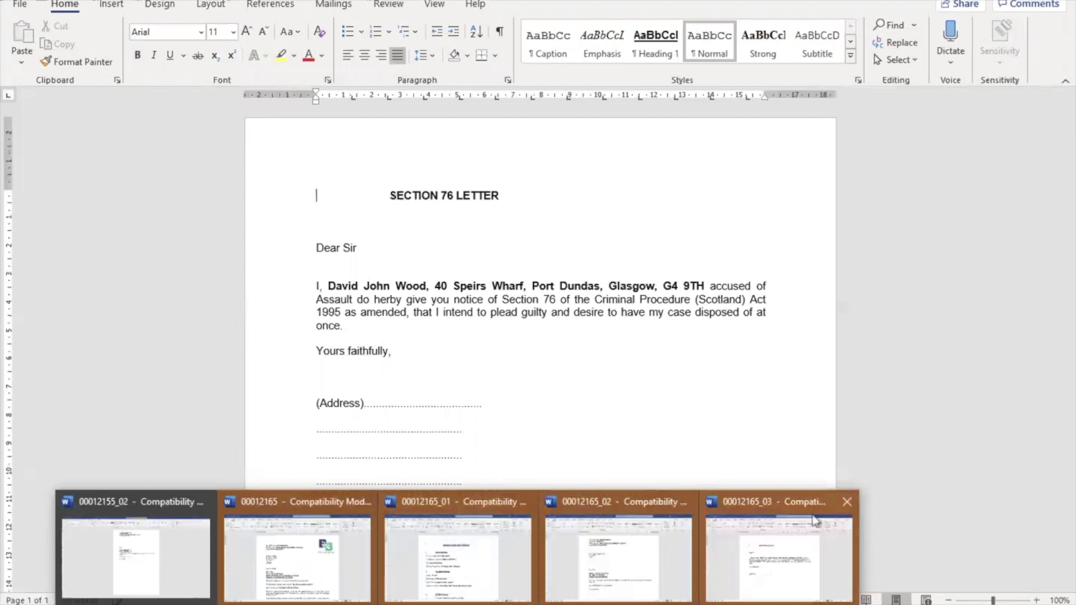
click(846, 502)
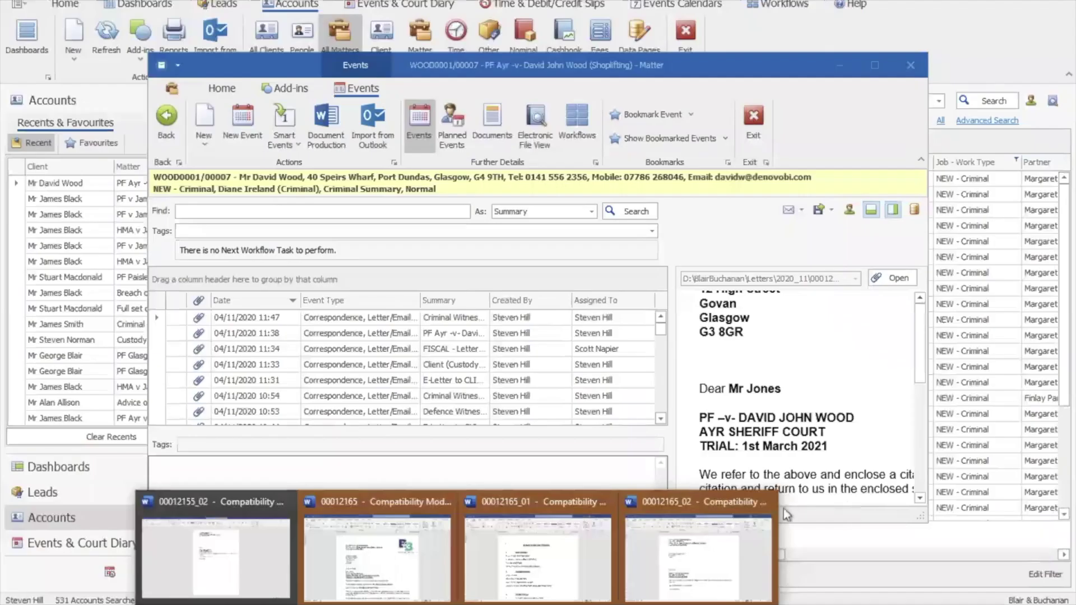
click(764, 502)
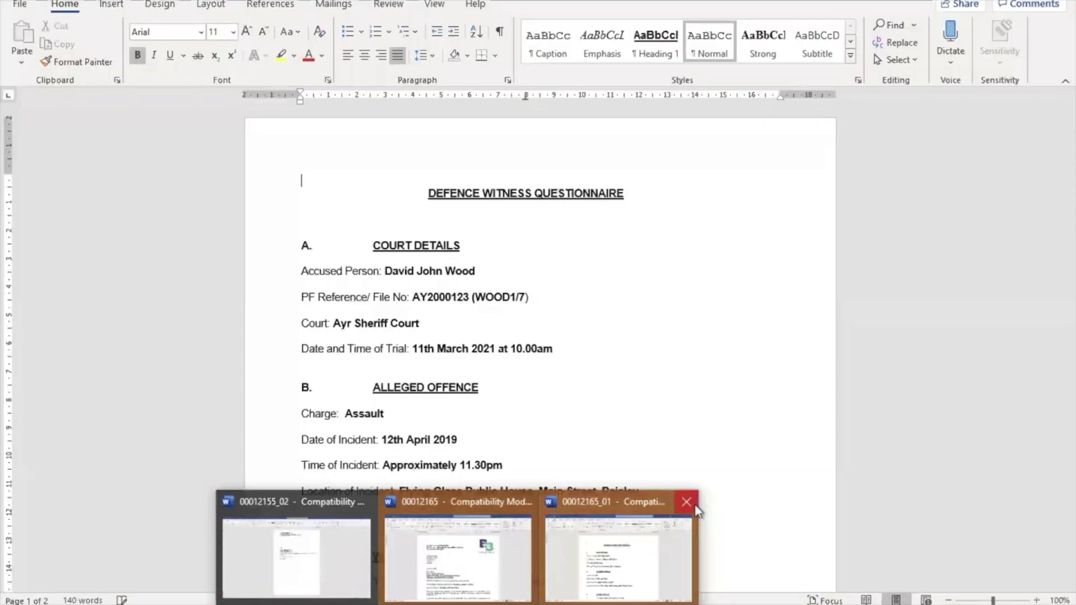
click(689, 503)
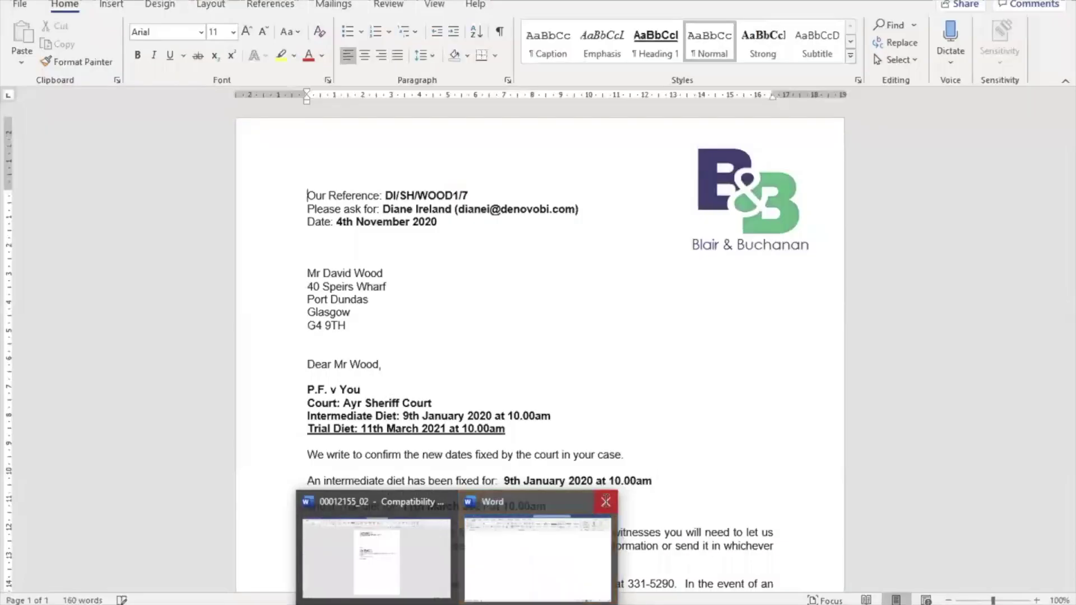
click(605, 502)
click(525, 510)
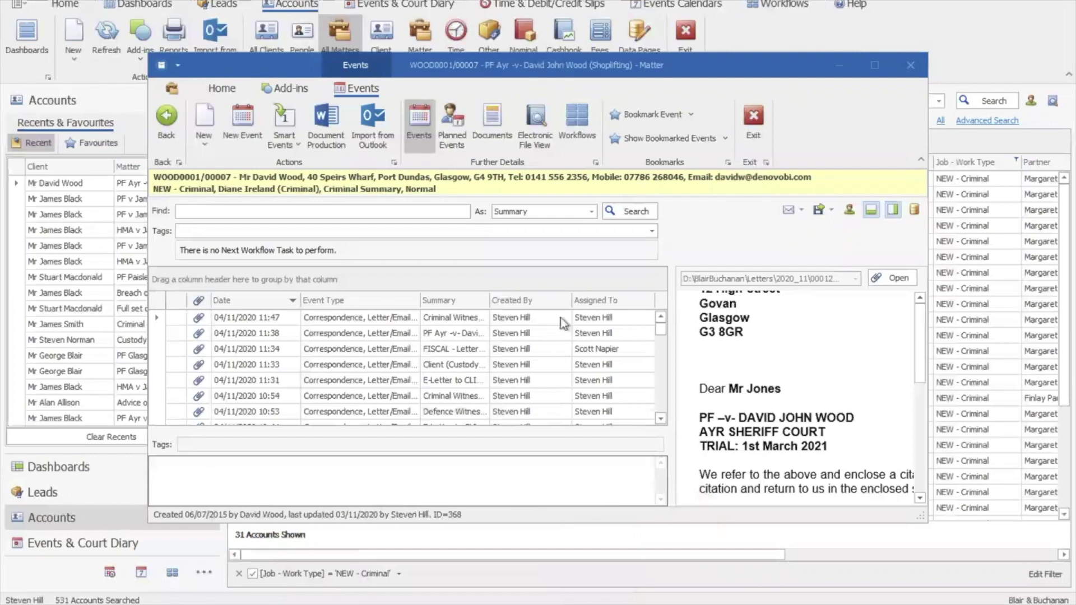
Refresh the matter's events list and examine the Criminal Forms event's attached documents and the follow-up event.
click(465, 318)
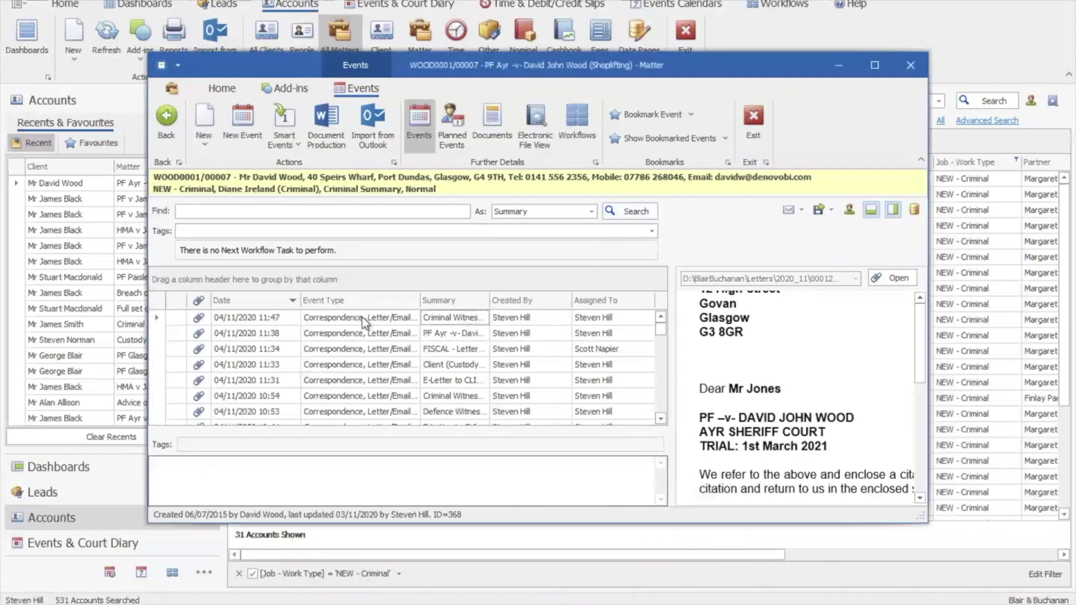
click(640, 216)
click(467, 339)
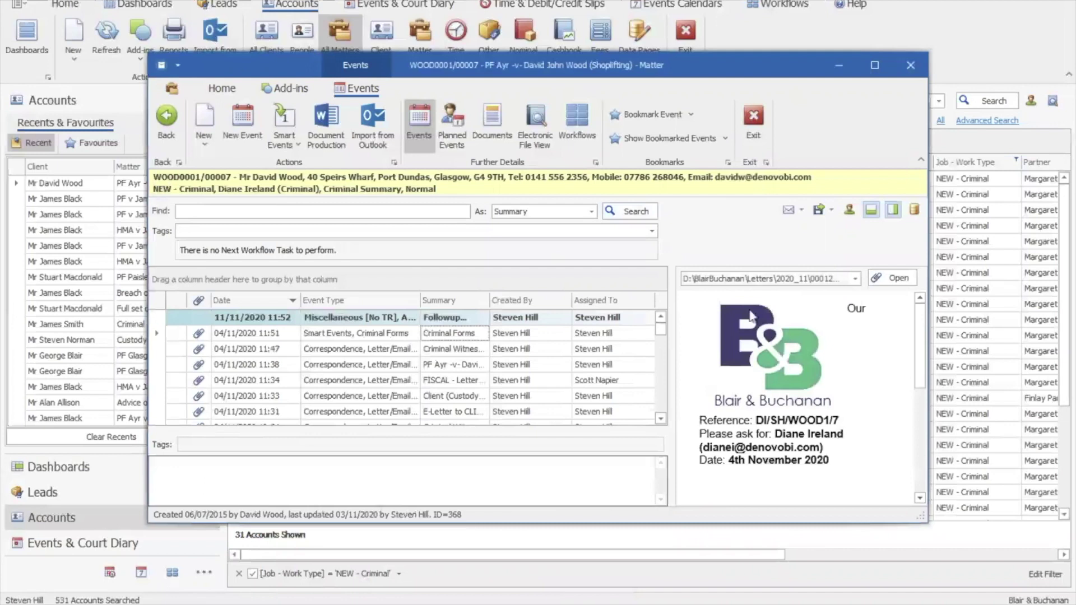
click(856, 278)
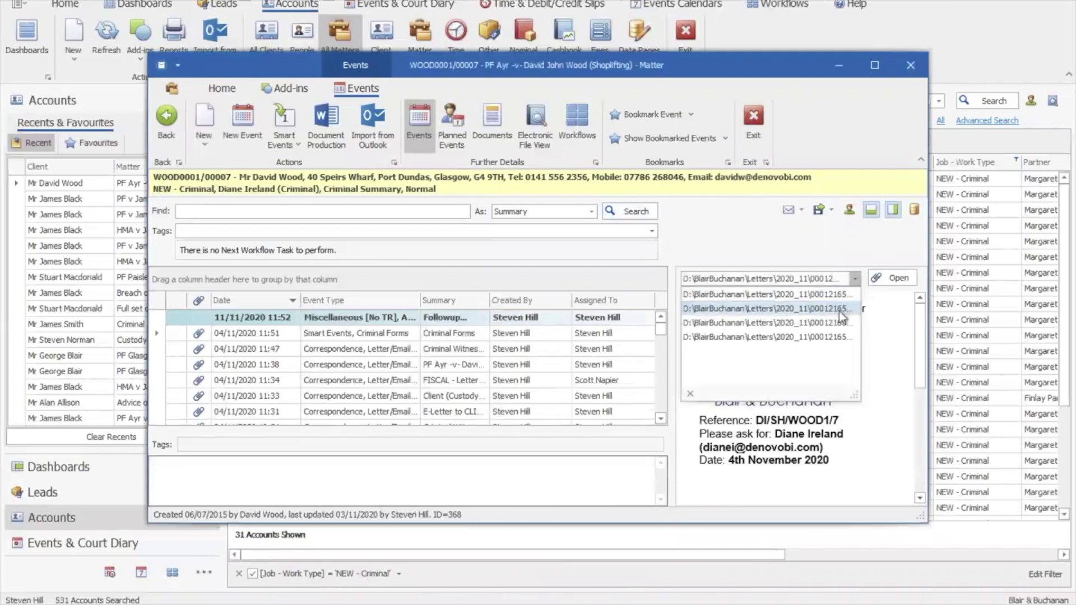
click(857, 280)
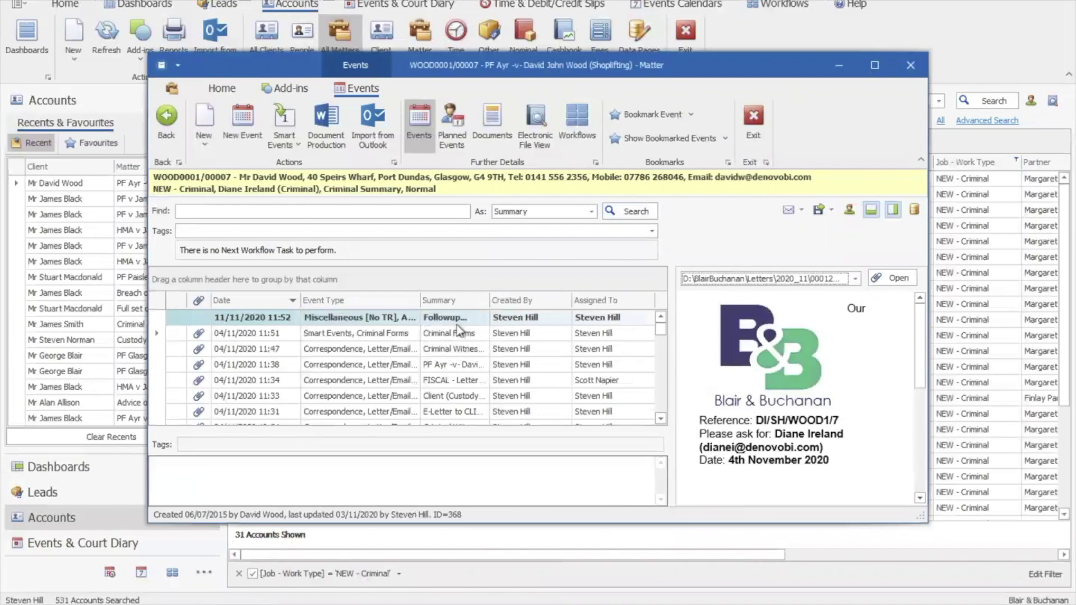
click(473, 317)
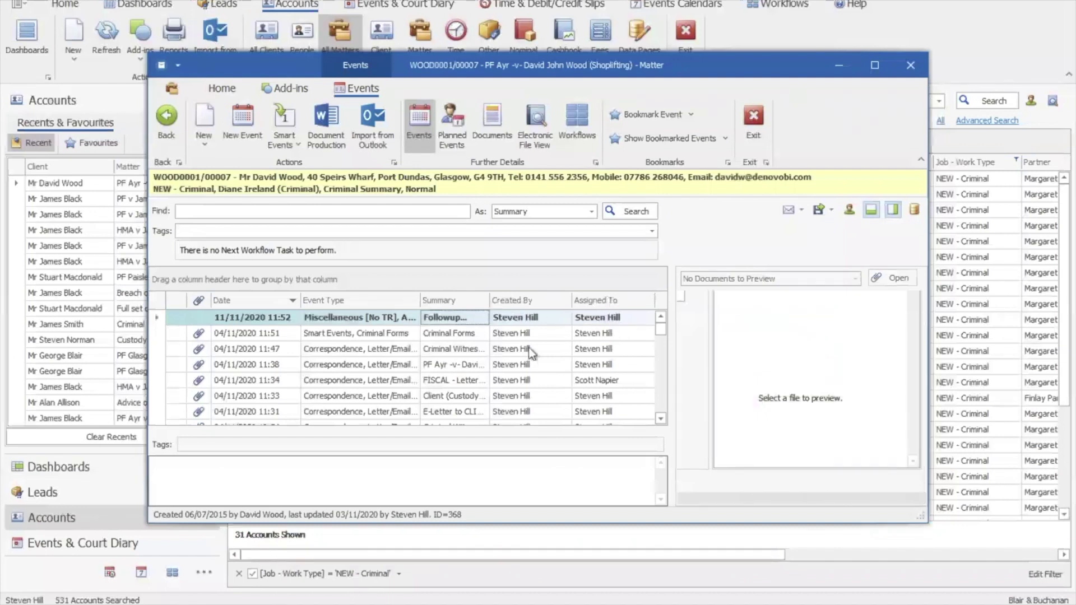
click(510, 338)
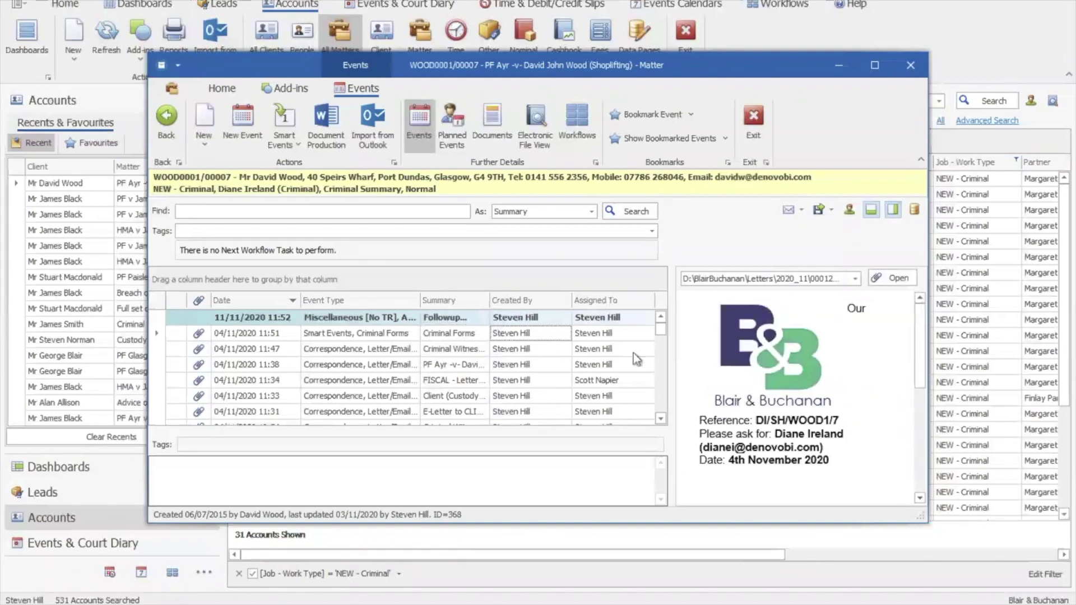
Post time from the Criminal Forms event with the activity "Letter with Defence Witness Citation", and save and exit the event.
double_click(406, 334)
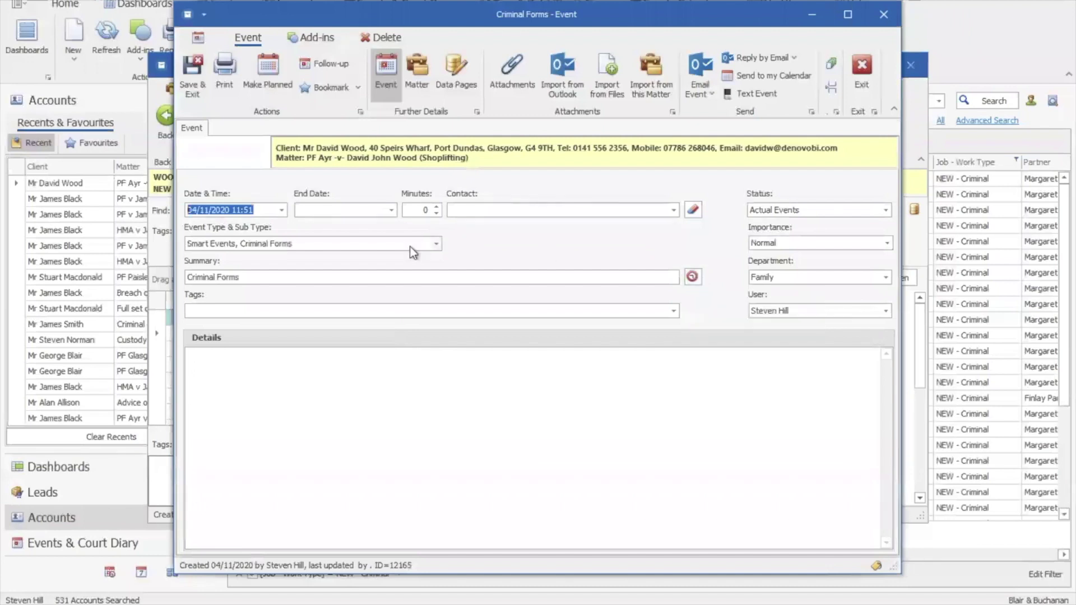
click(693, 279)
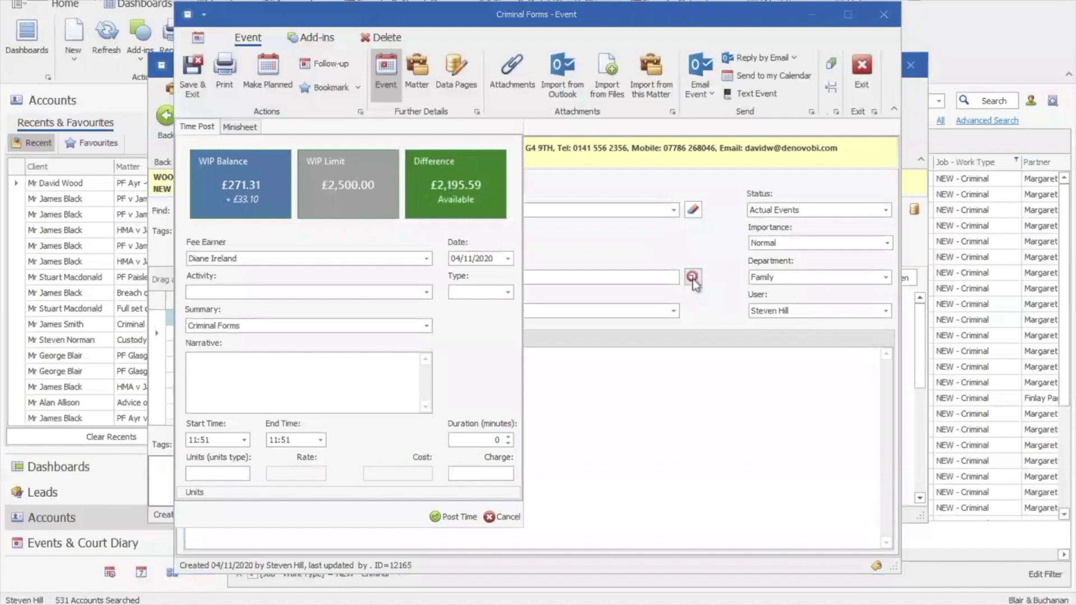
click(428, 293)
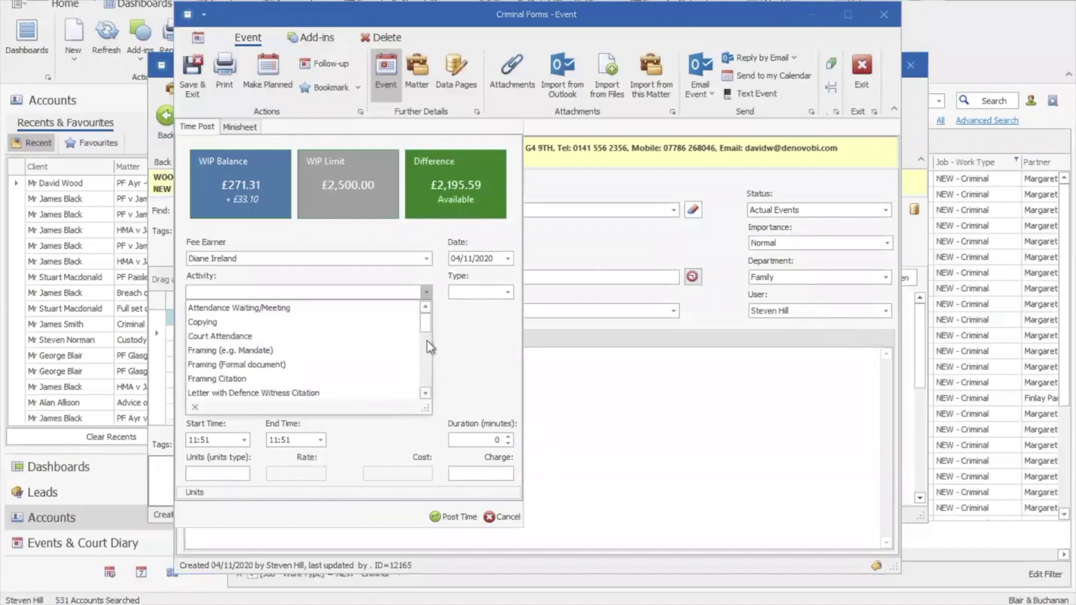
click(367, 393)
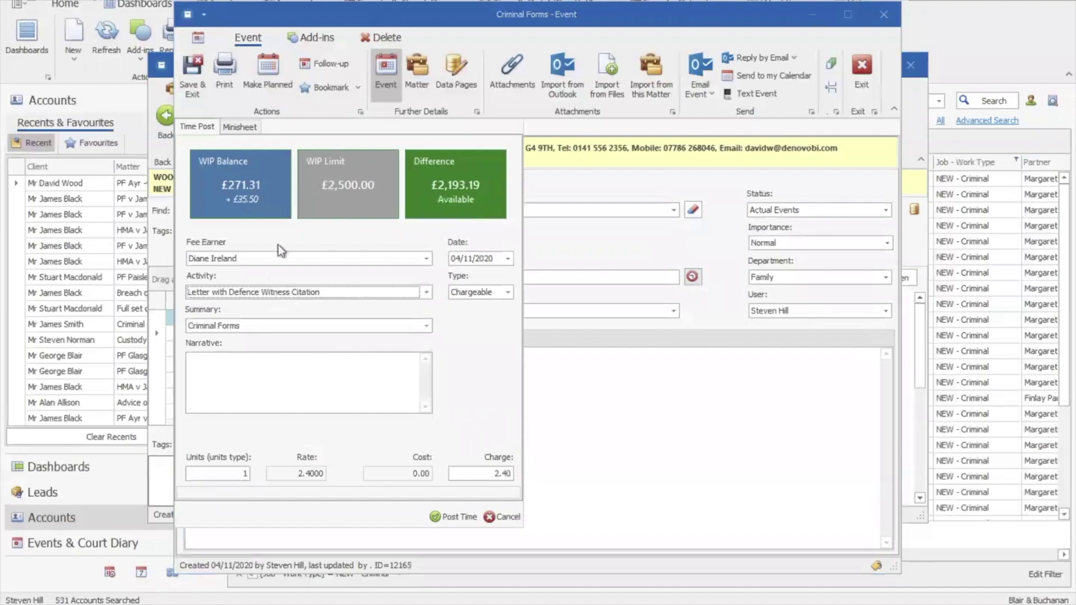
click(450, 519)
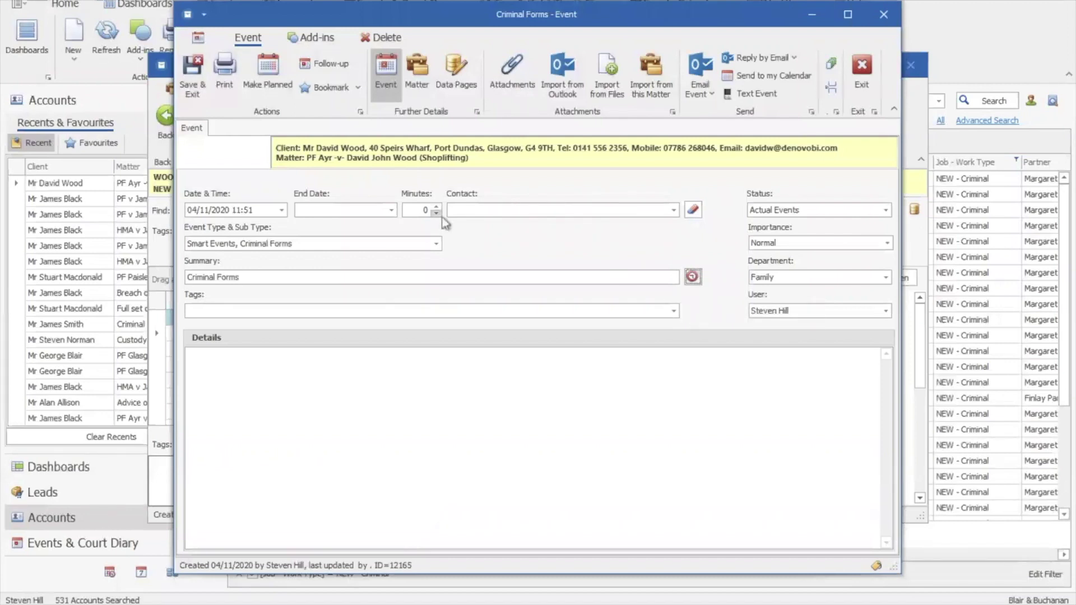
click(196, 88)
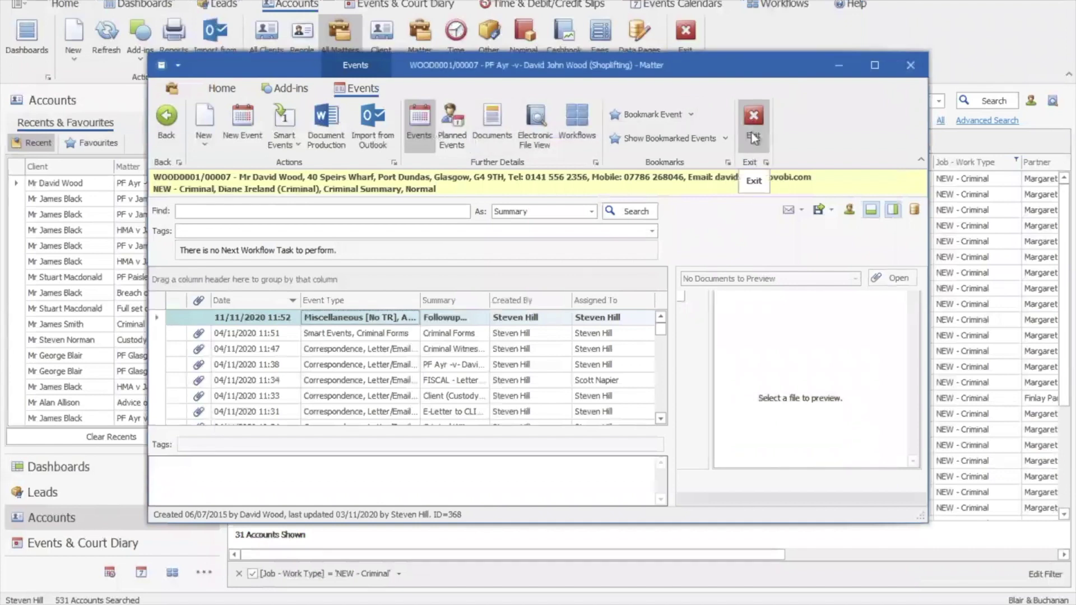
Exit the matter and start a new apportion time entry with Perth Sheriff Court as the travel destination.
click(754, 137)
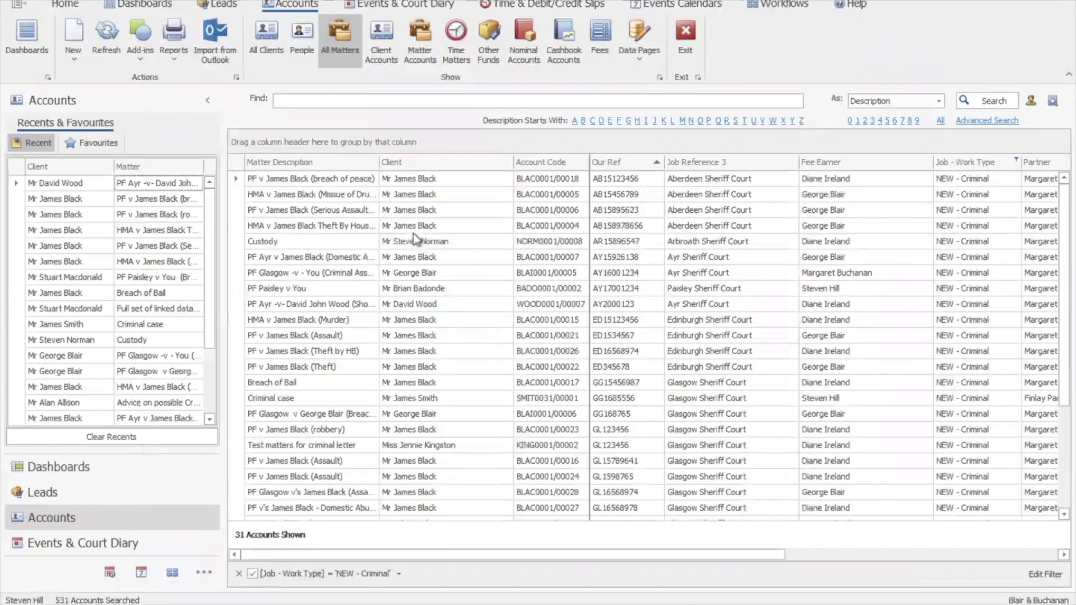
click(73, 55)
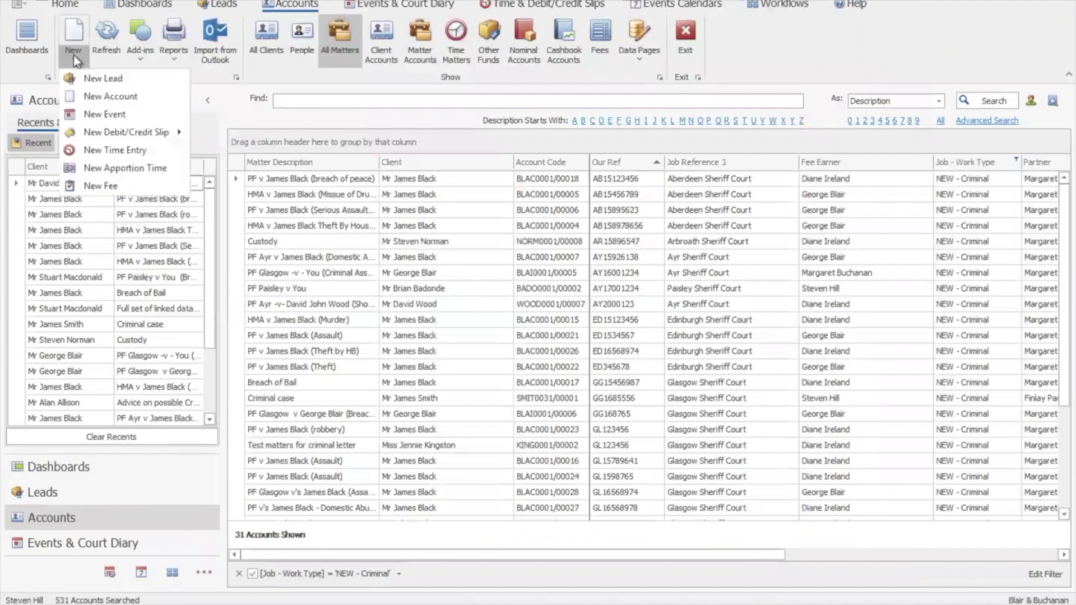
click(106, 168)
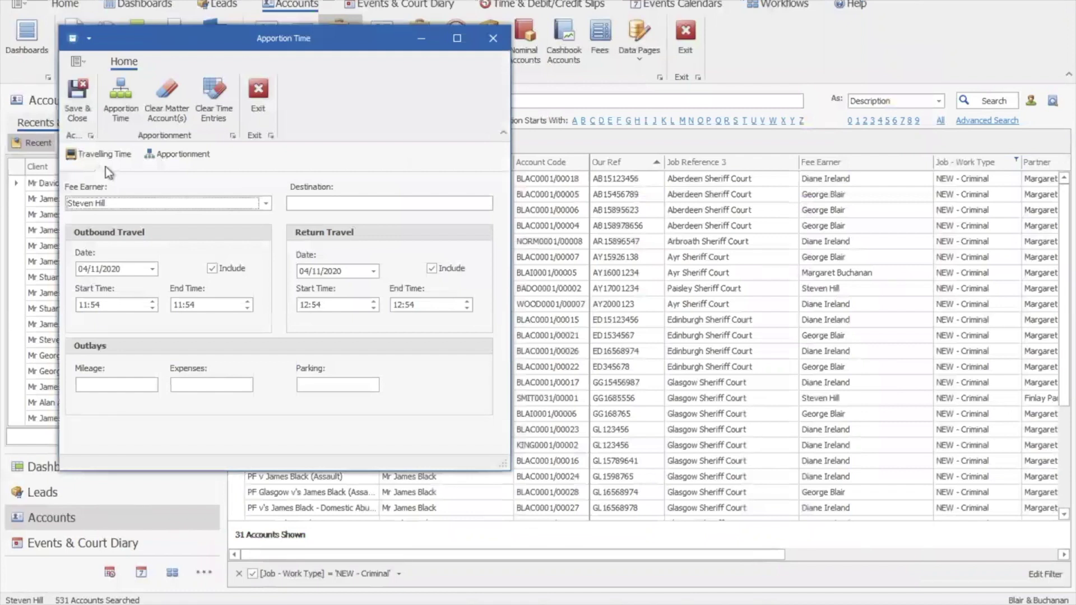
click(308, 204)
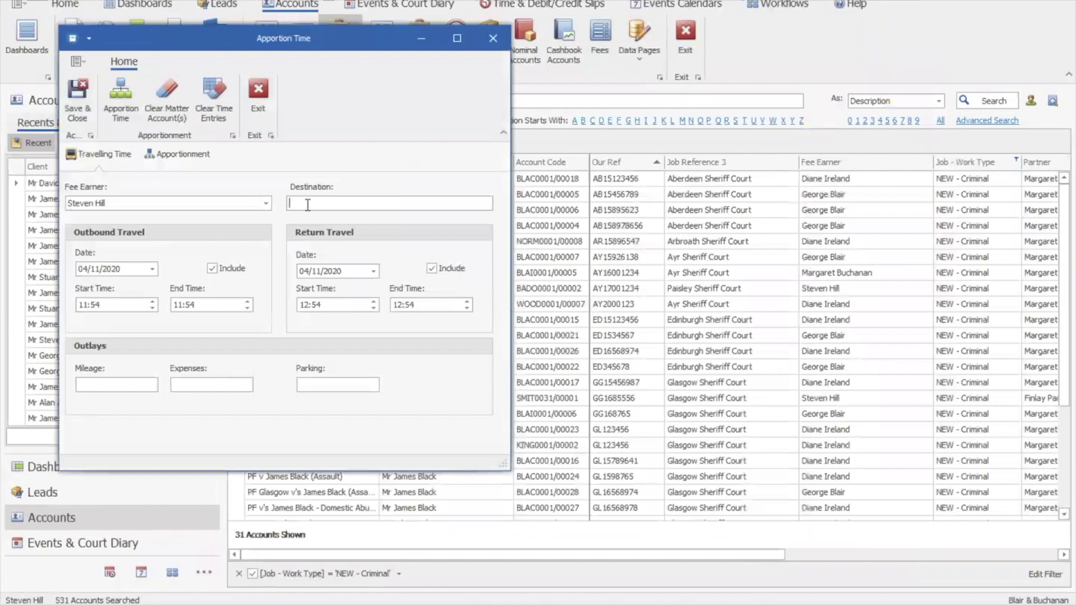
text(Perth Sheriff Court)
key(Tab)
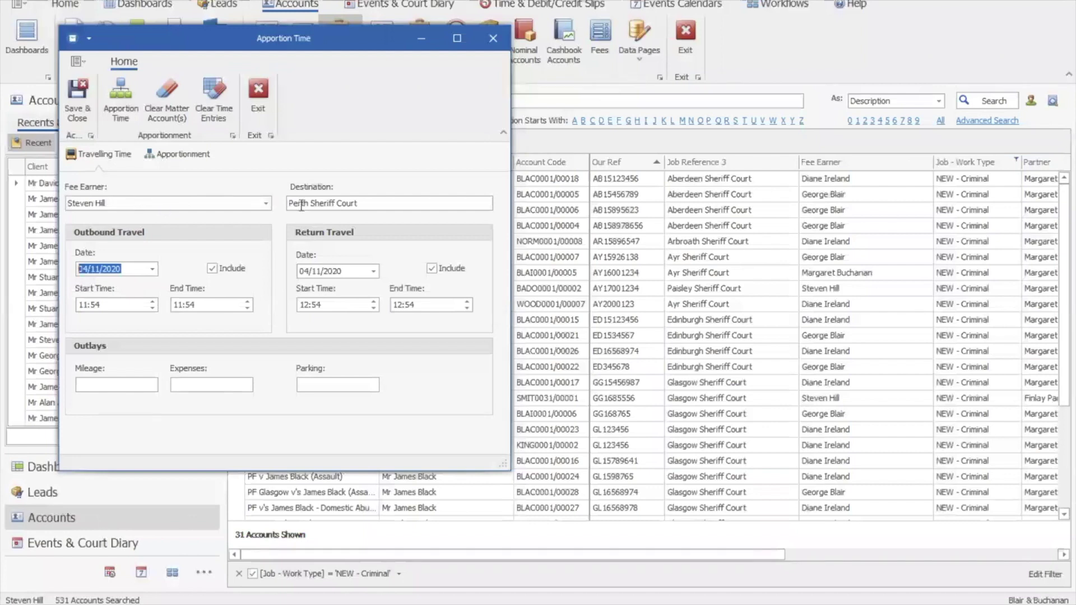
Set the outbound travel's start time to 09:00 and its end time to 10:00.
click(84, 306)
text(09)
click(96, 306)
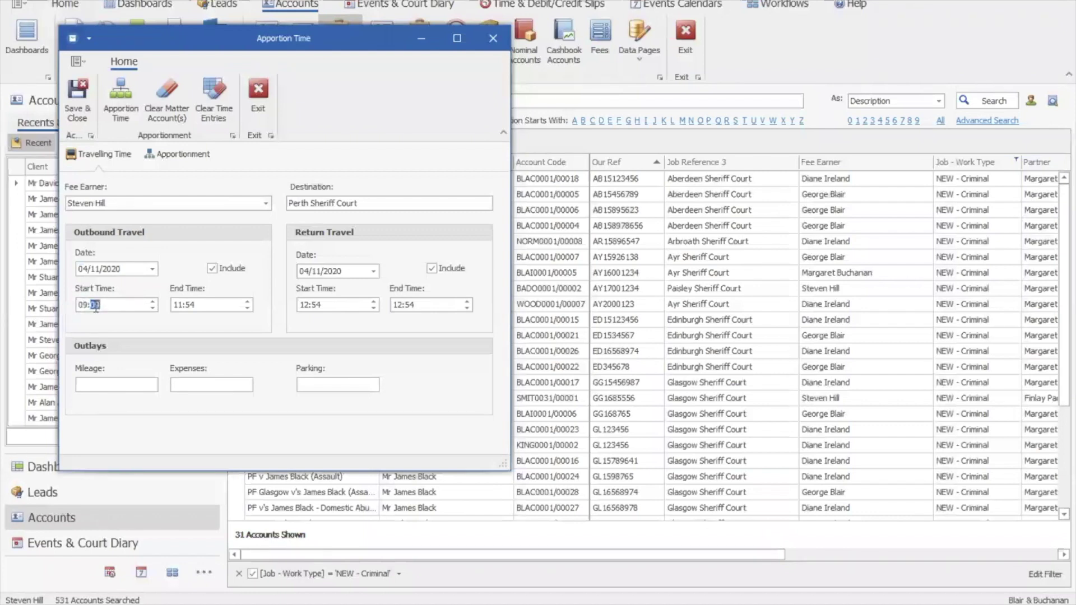
click(174, 307)
text(10)
key(Tab)
click(191, 305)
text(00)
Set the return travel's start time to 15:00.
click(304, 305)
text(15)
click(318, 304)
text(00)
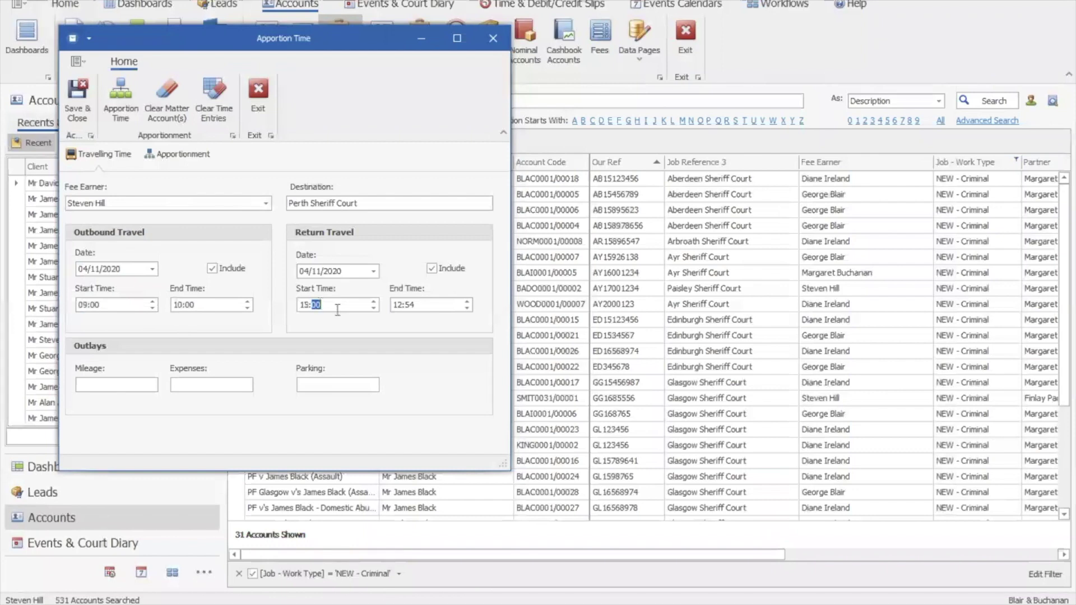
Set the return travel's end time to 16:00.
click(398, 305)
text(16)
click(412, 306)
text(00)
Enter the travel outlays: mileage of 60, expenses of 5.00 and parking of 2.00.
click(138, 391)
text(90)
double_click(149, 385)
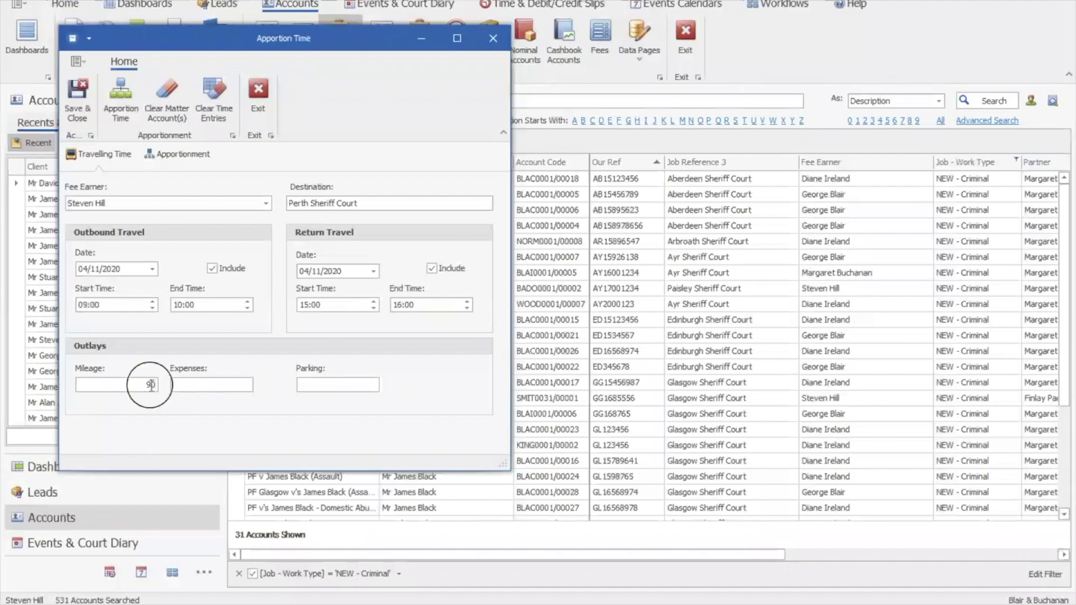
text(60)
click(216, 386)
text(5)
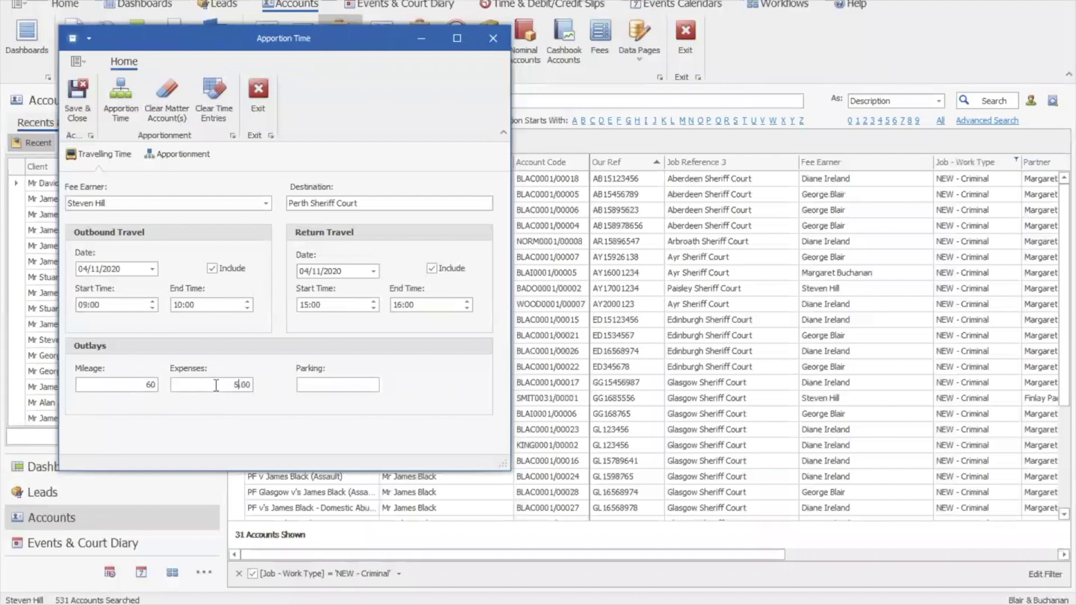
text(2)
key(Tab)
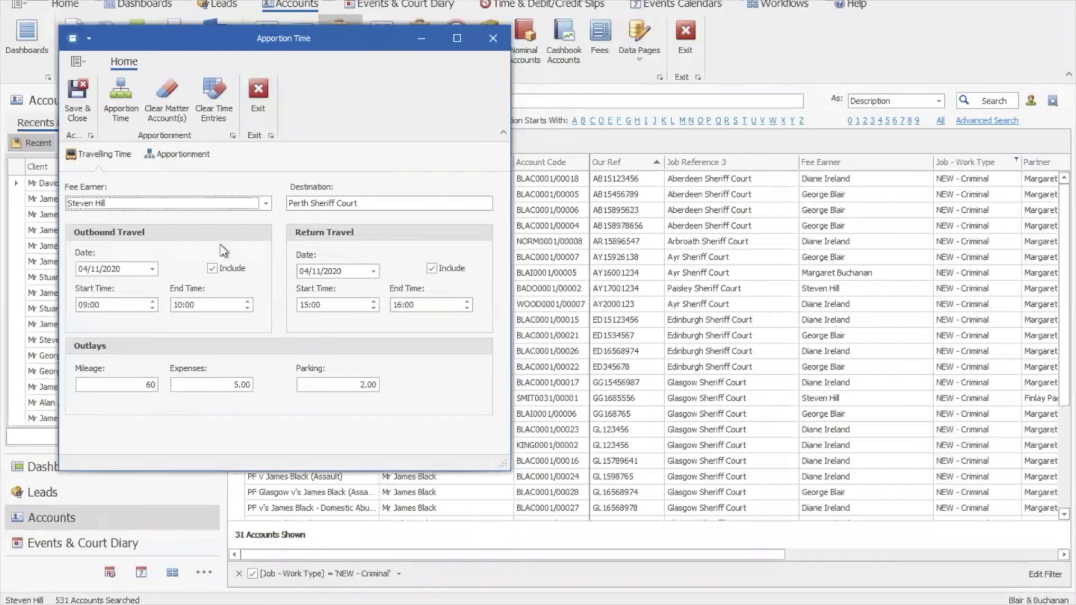
Select the HMA Housing Debt and PF Ayr Domestic Abuse matter accounts for the apportionment.
click(179, 164)
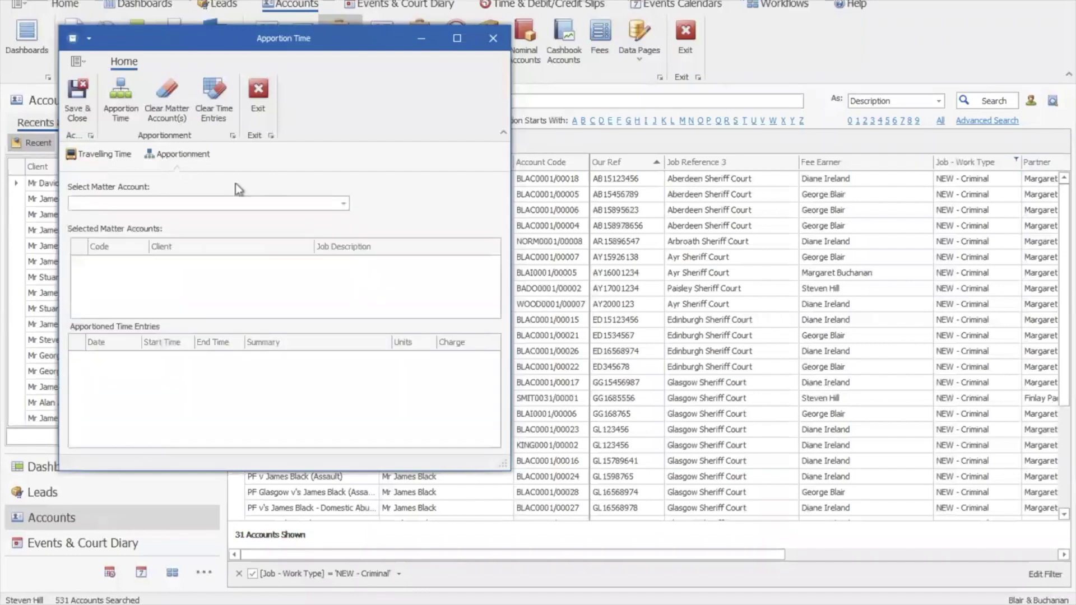
click(344, 204)
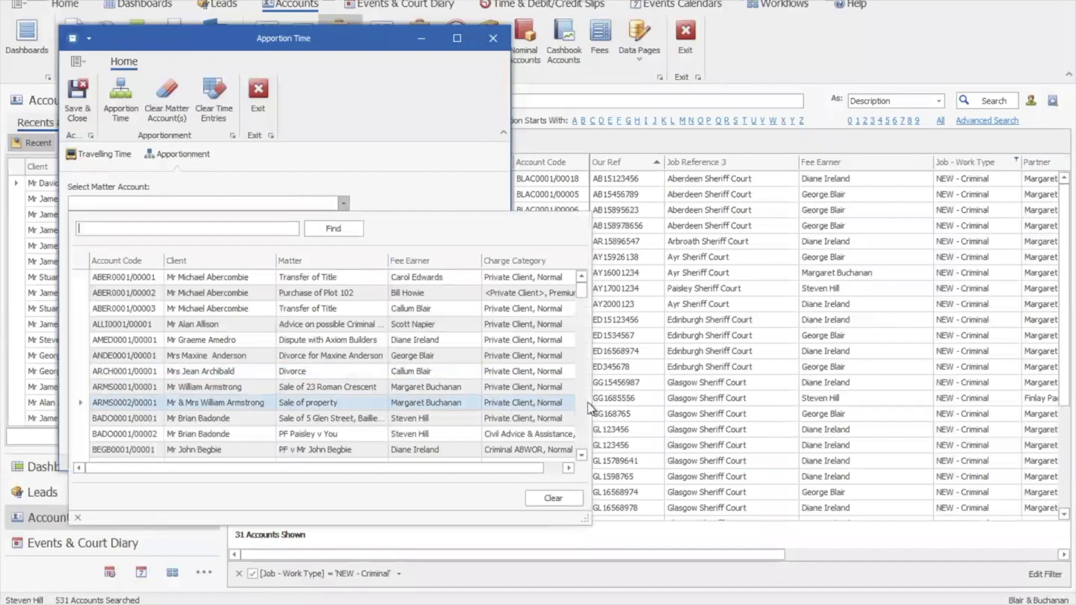
scroll(588, 402, down, 4)
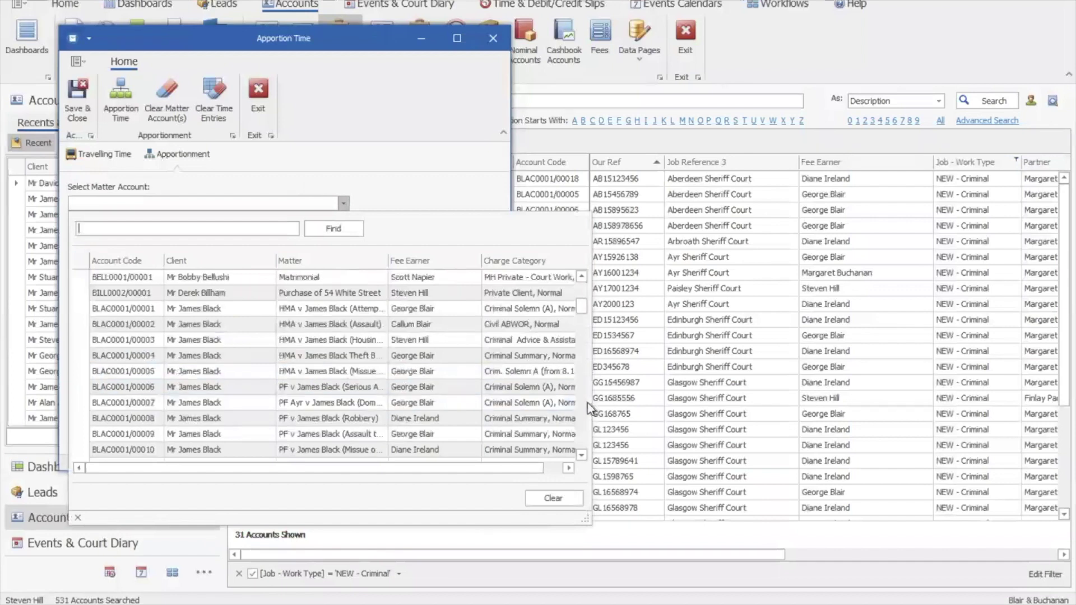
click(301, 342)
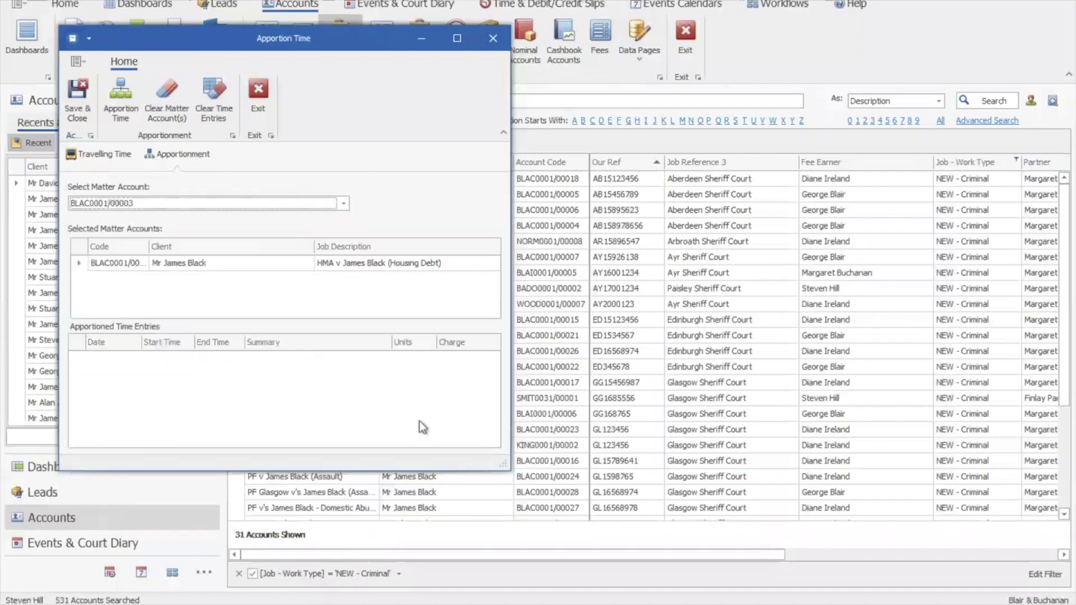
click(340, 204)
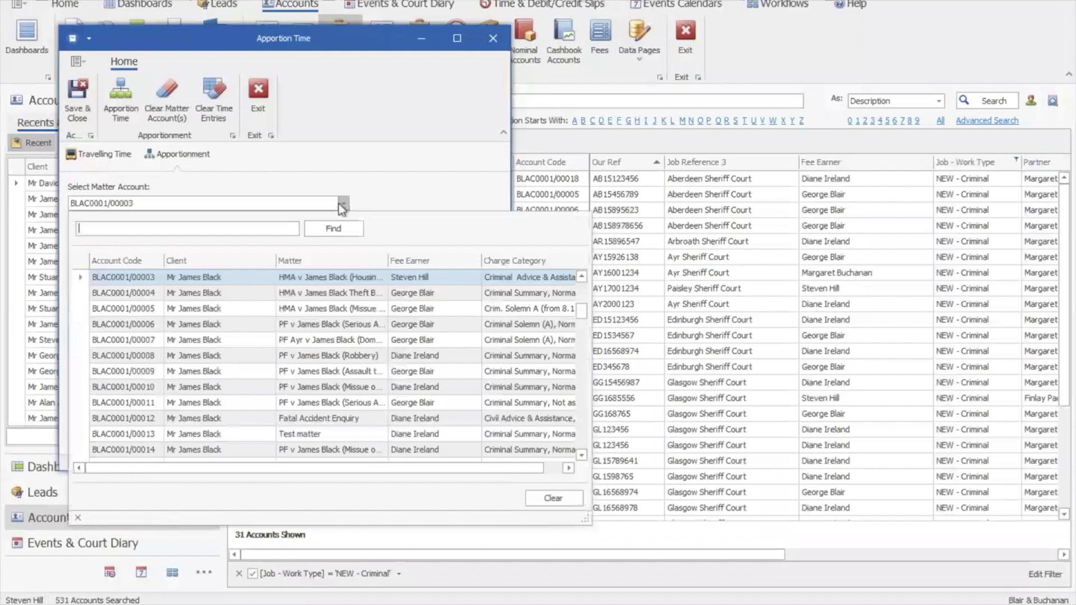
click(495, 344)
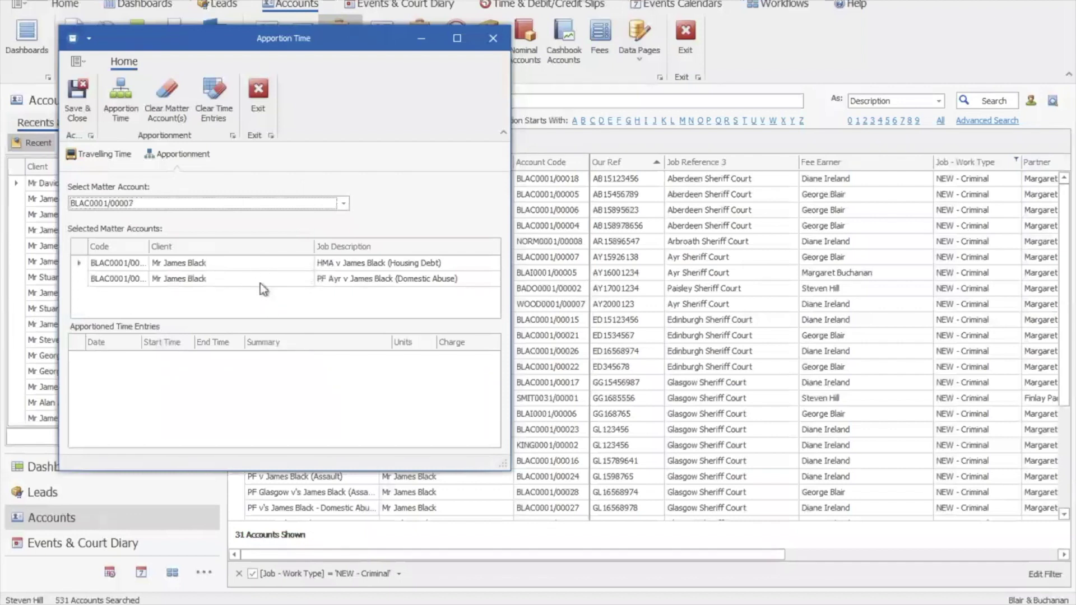
Apportion the travelling time and outlays across the selected matters, and save and close the entry.
click(122, 109)
drag(499, 461, 686, 557)
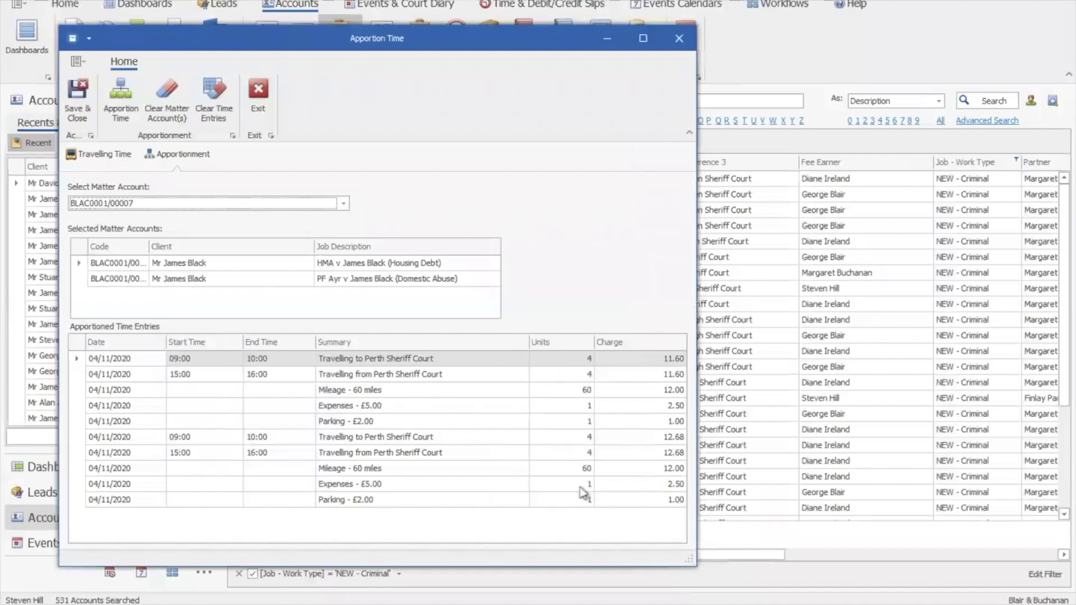
click(78, 104)
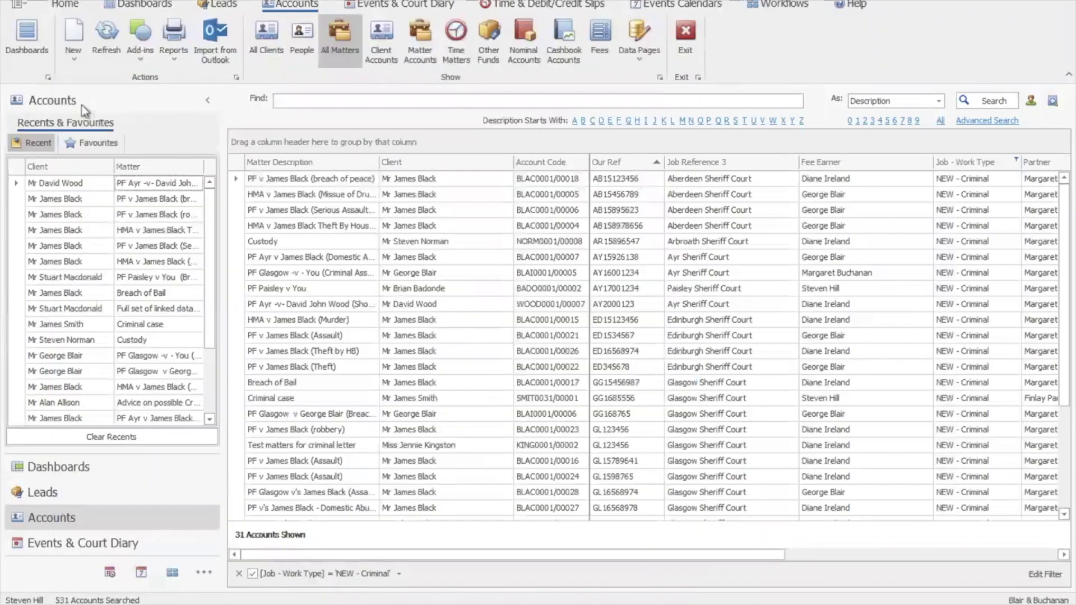
Show only the fee earner's own timesheets and open the active timesheet of 04/11/2020.
click(509, 7)
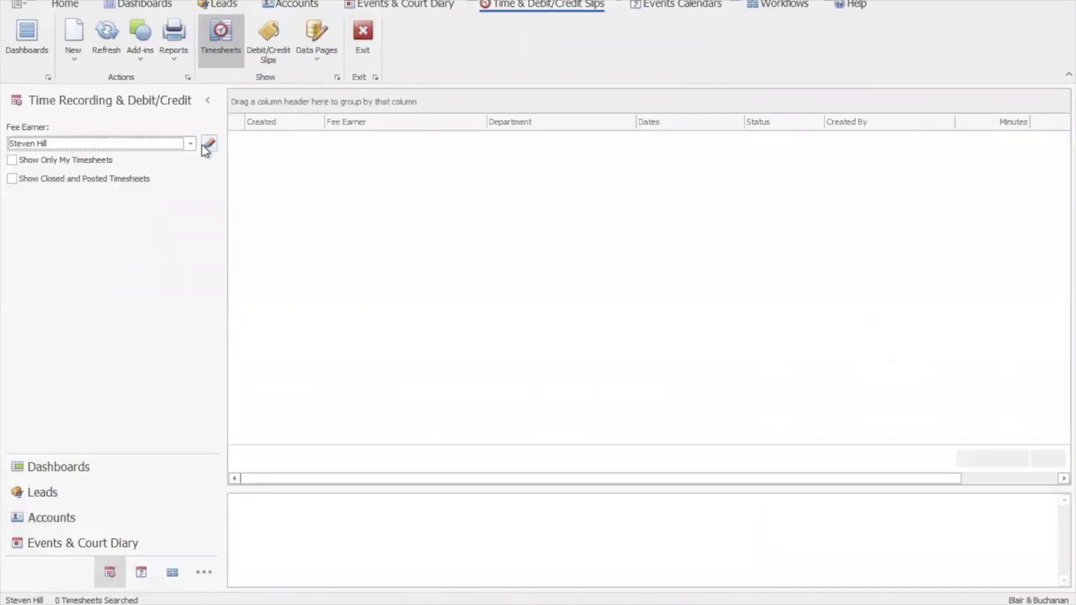
click(77, 160)
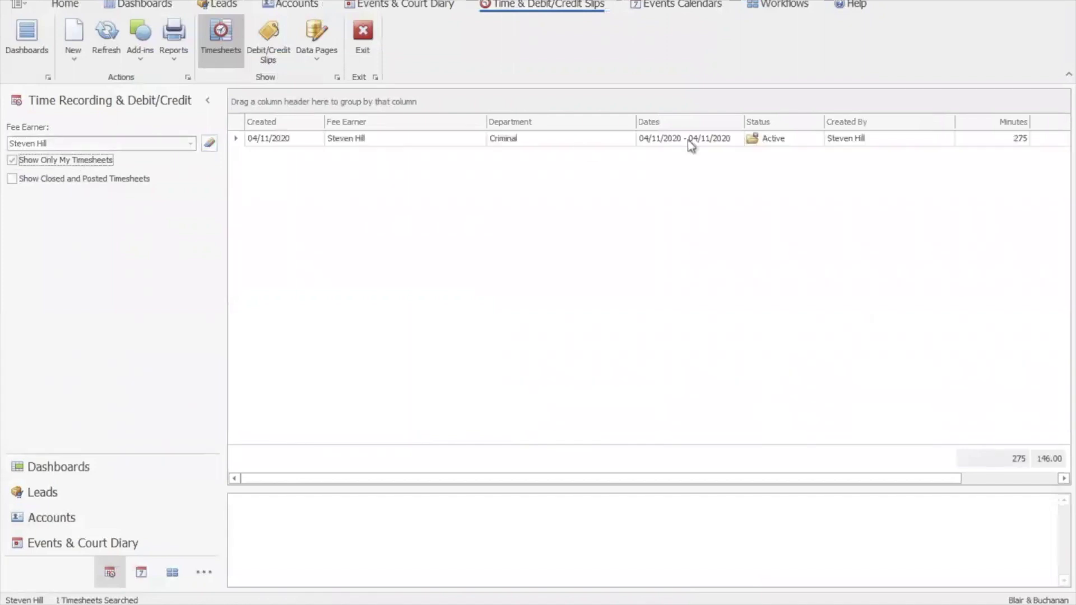
double_click(687, 140)
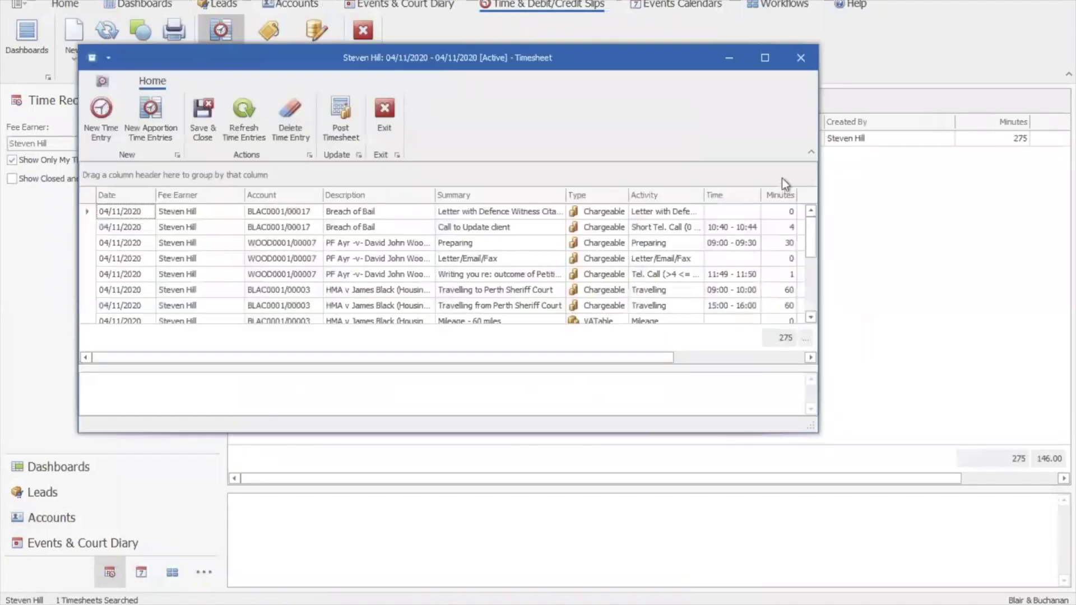
Maximise the timesheet, view the "Writing you re: outcome of Petition Hearing" time entry, and exit the entry.
click(765, 58)
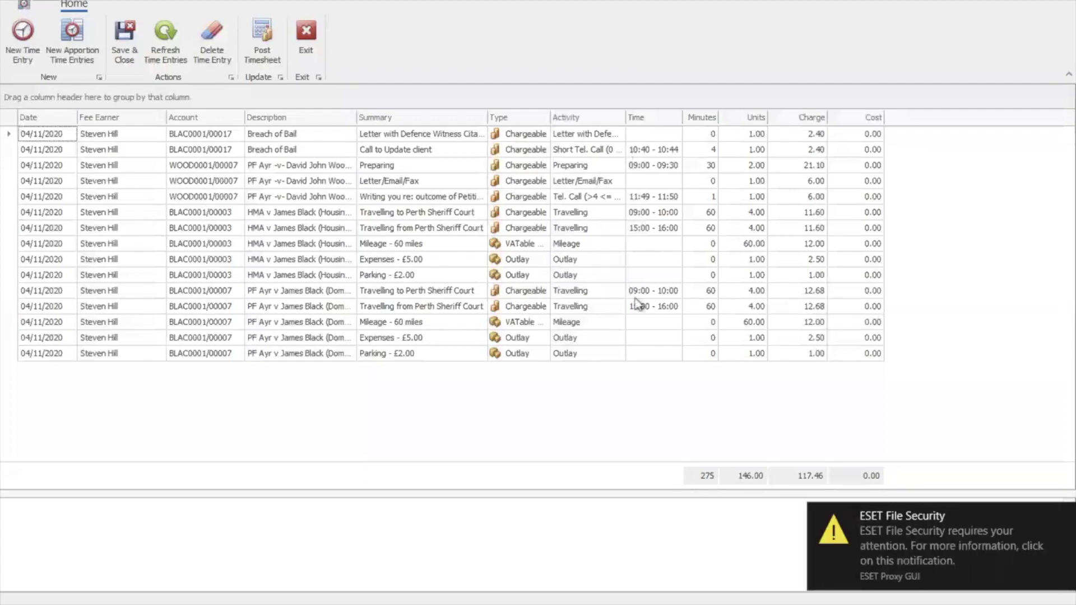
click(1060, 514)
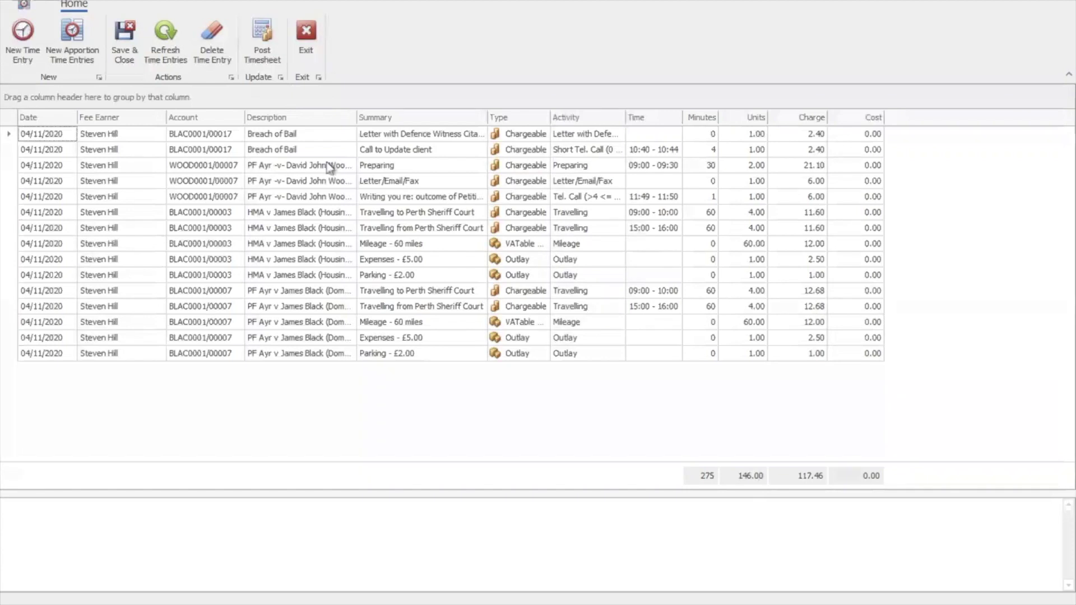
double_click(277, 197)
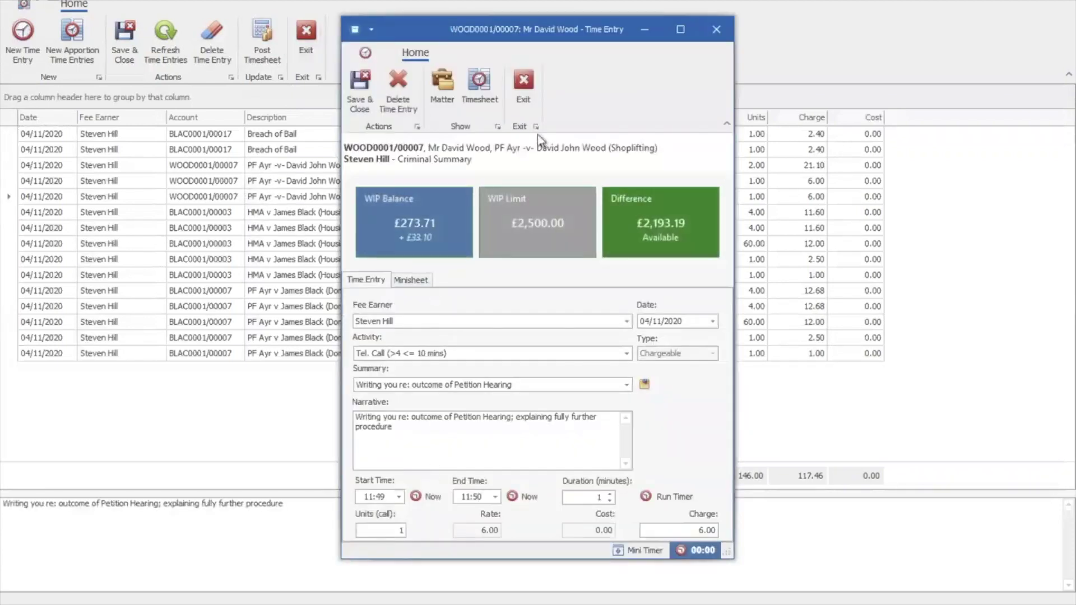
click(526, 83)
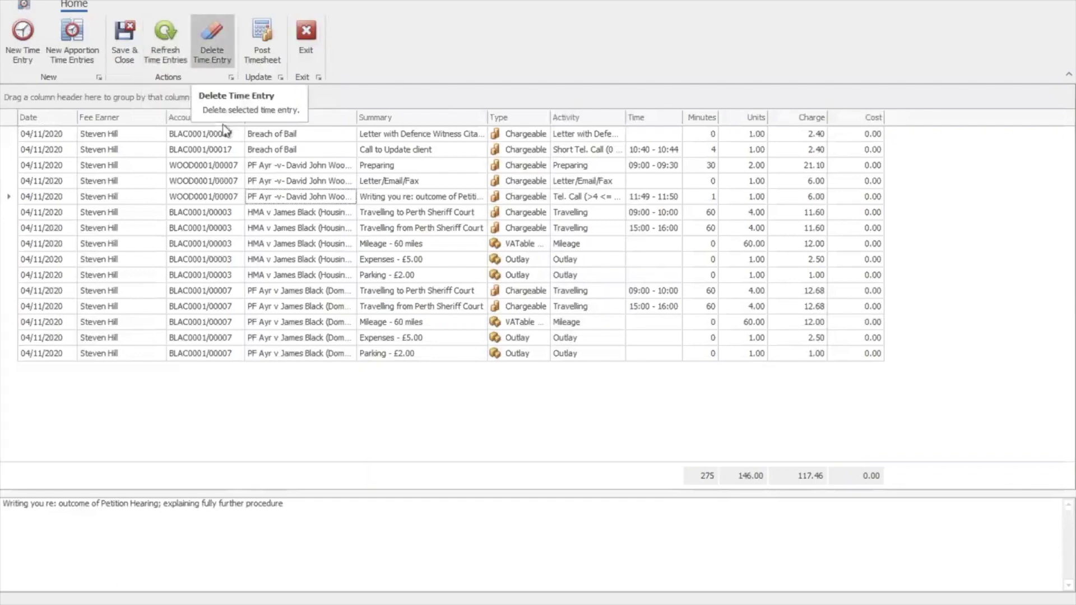
Delete the "Letter with Defence Witness Citation" time entry from the timesheet and exit the timesheet.
click(412, 138)
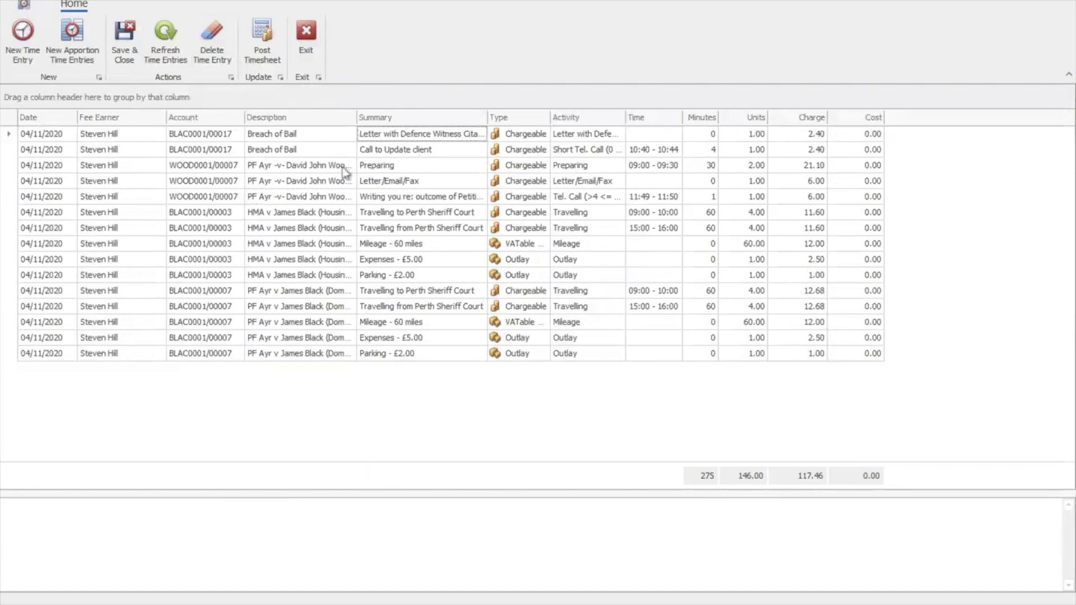
click(213, 52)
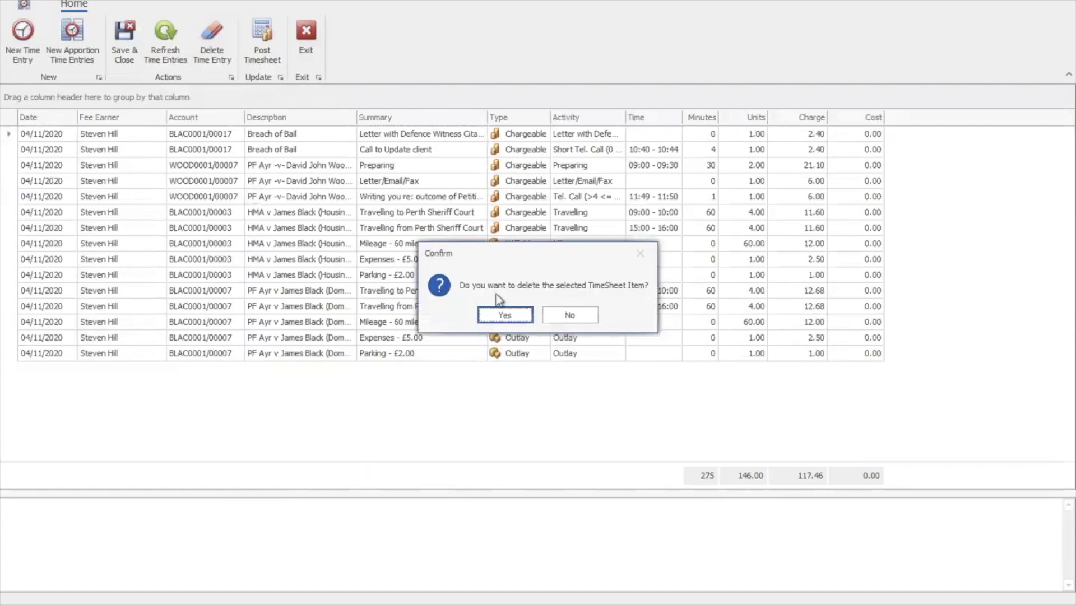
click(508, 315)
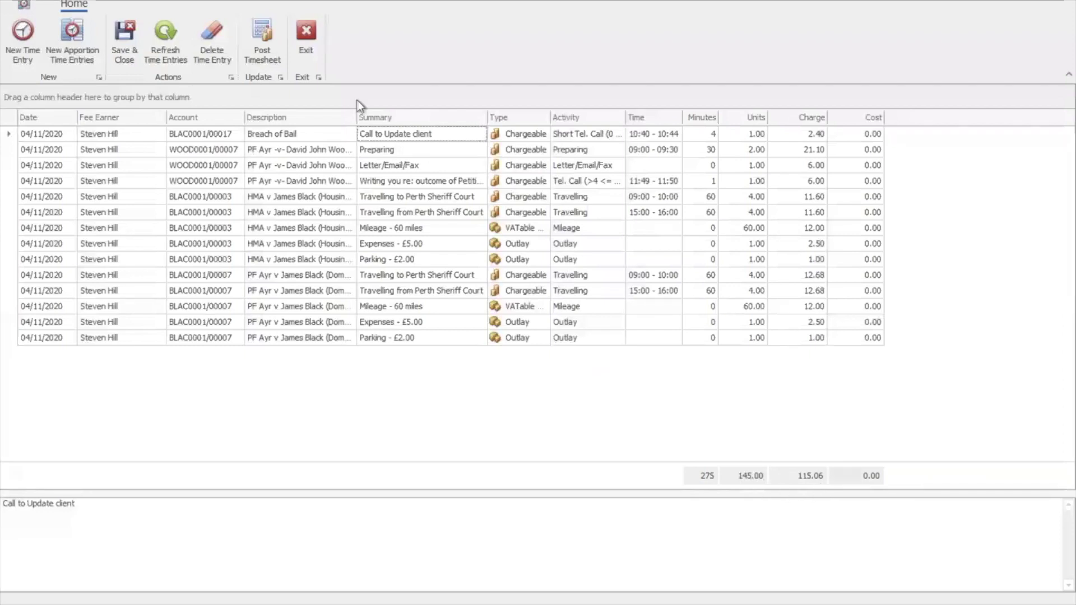
click(315, 55)
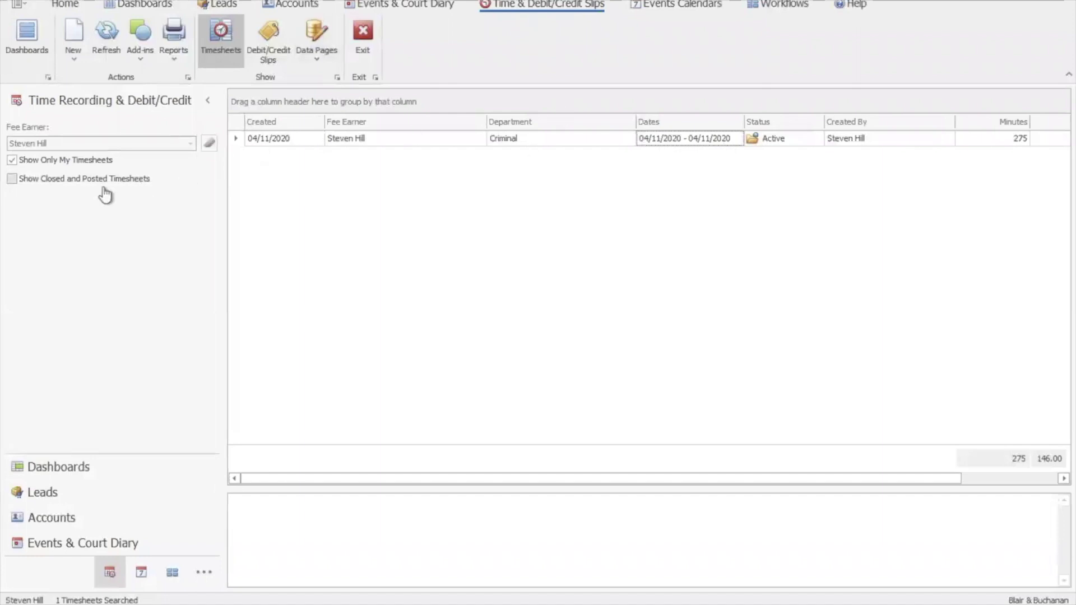
Include closed and posted timesheets, review the entries of the posted timesheet for 02/10/2020 - 07/10/2020, and exit it.
click(12, 179)
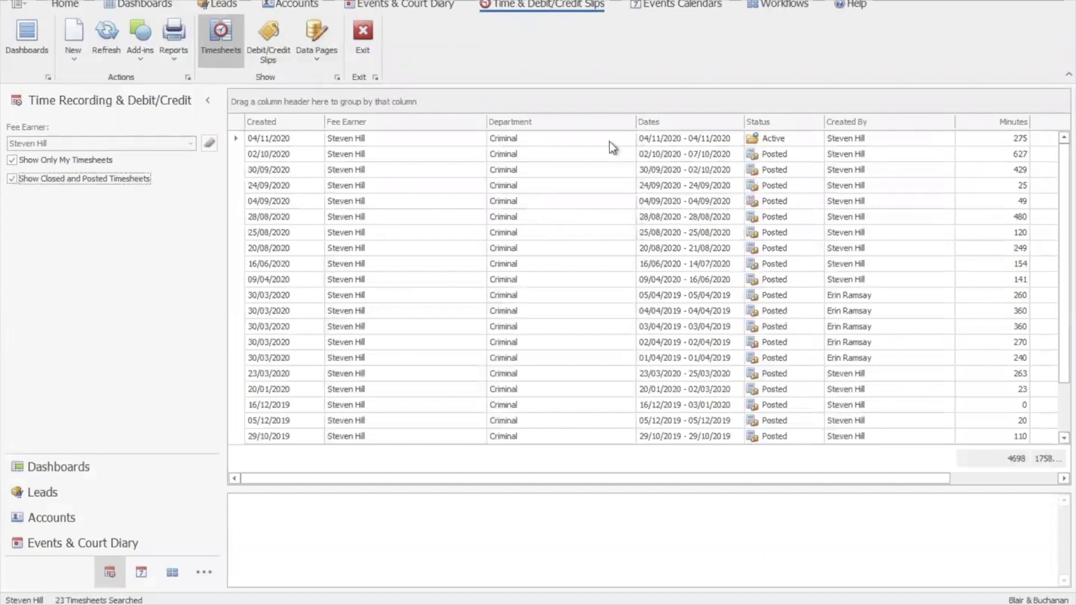
click(689, 155)
double_click(689, 156)
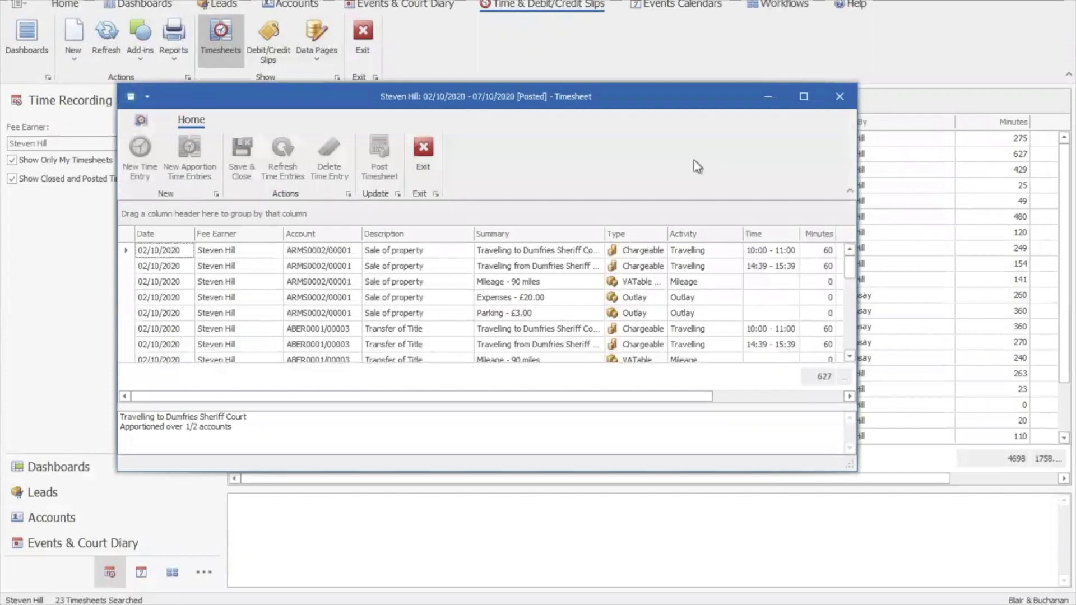
click(851, 290)
click(852, 343)
click(852, 348)
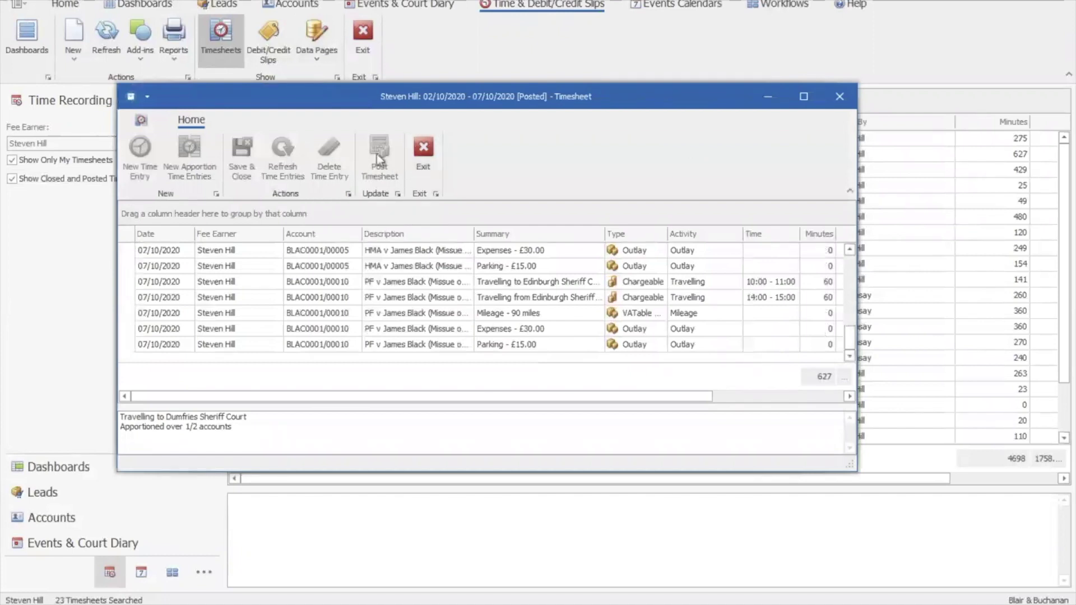
click(421, 154)
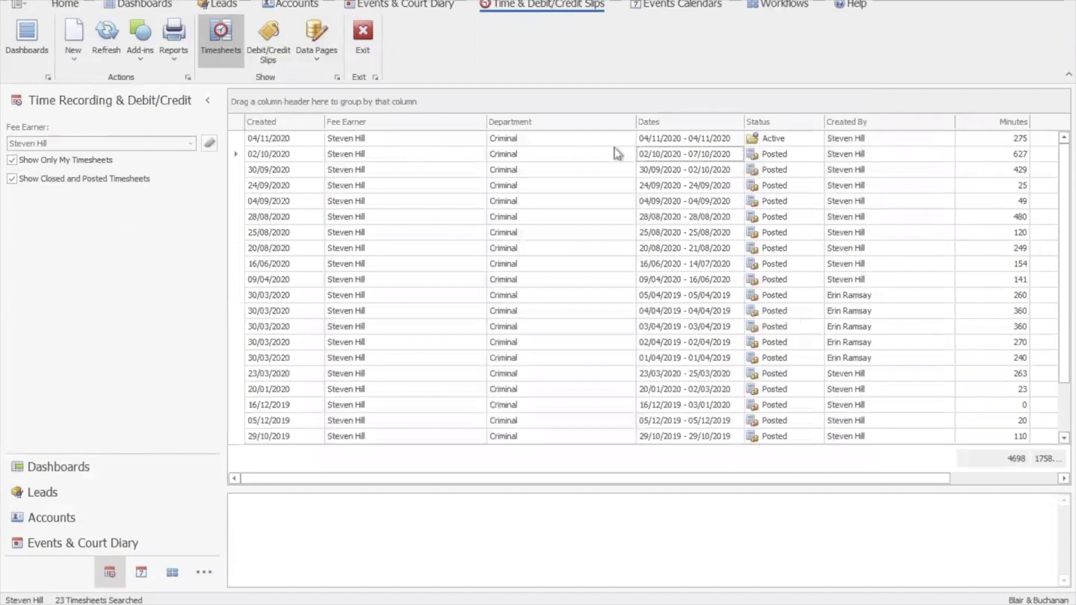
Leave the timesheets and show the court diary for 04 November 2020.
click(782, 139)
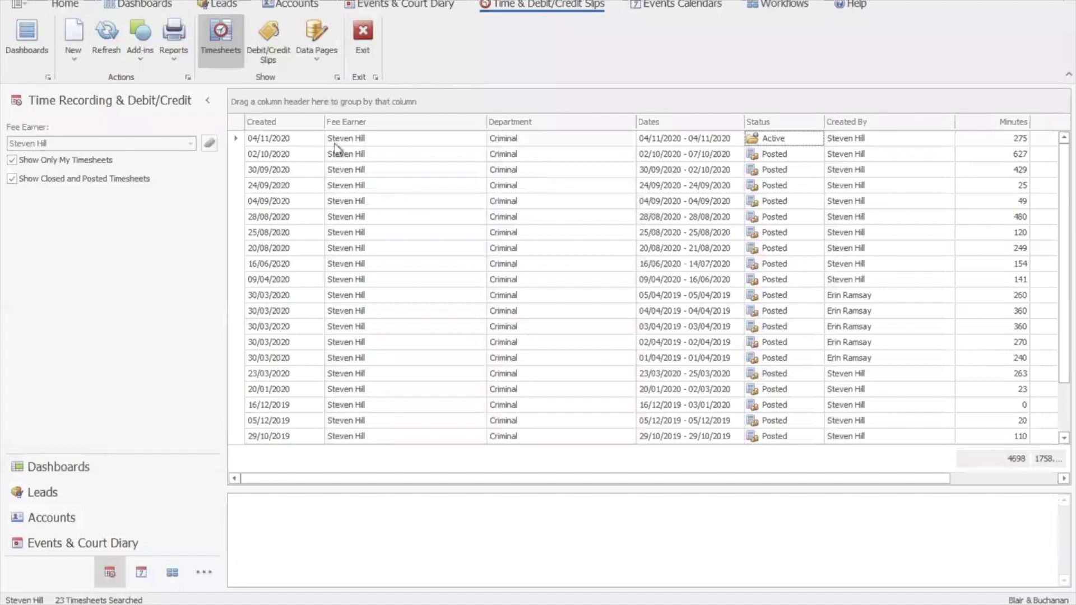
click(278, 5)
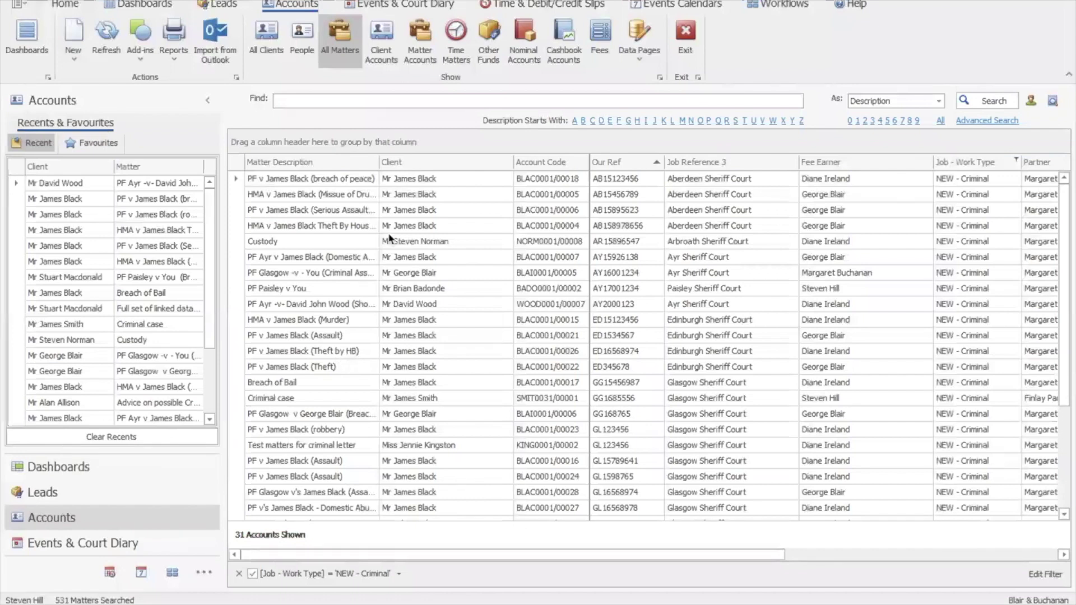
click(379, 6)
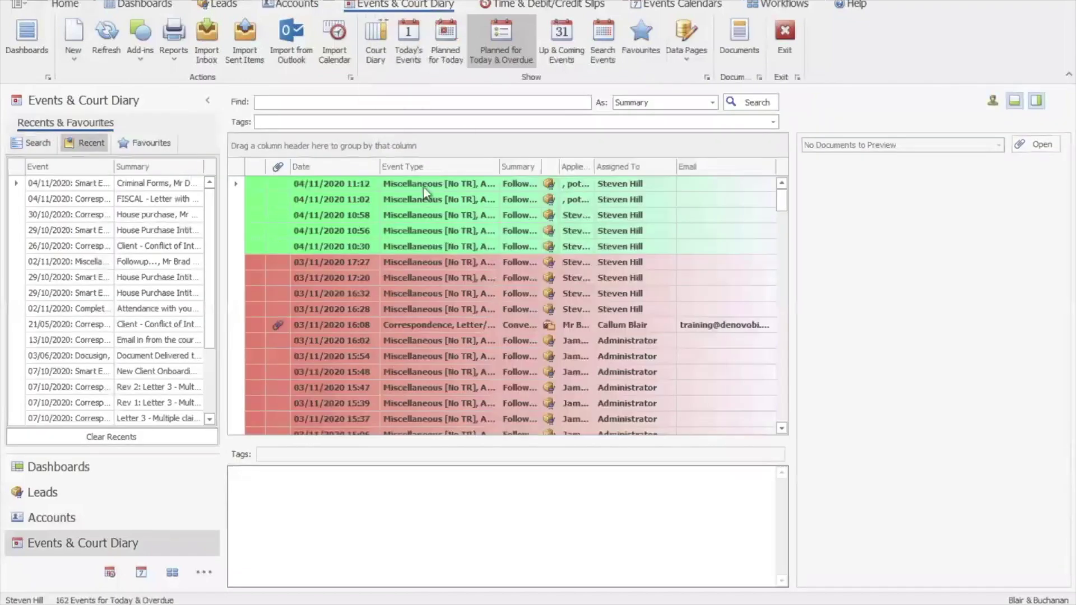
click(377, 54)
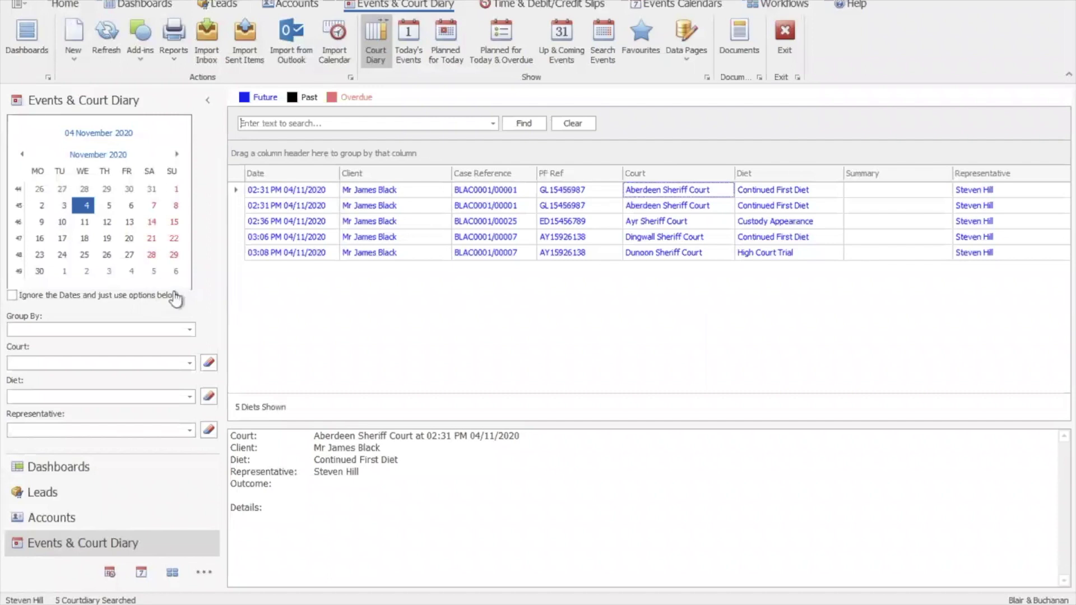
List the court diary's diets regardless of date and look through the past, overdue and future ones.
click(138, 297)
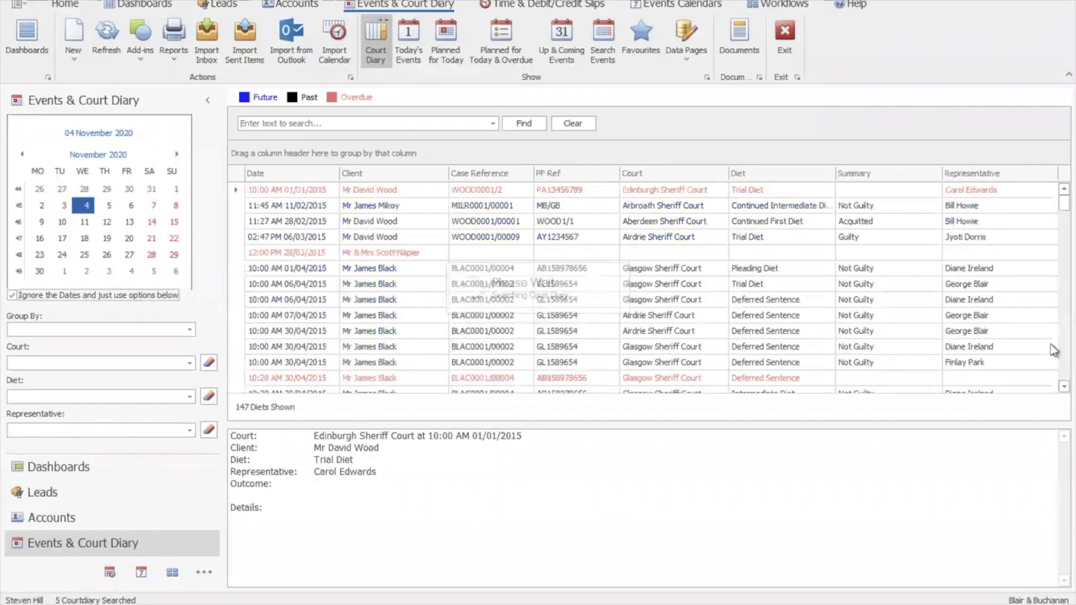
scroll(1069, 377, down, 20)
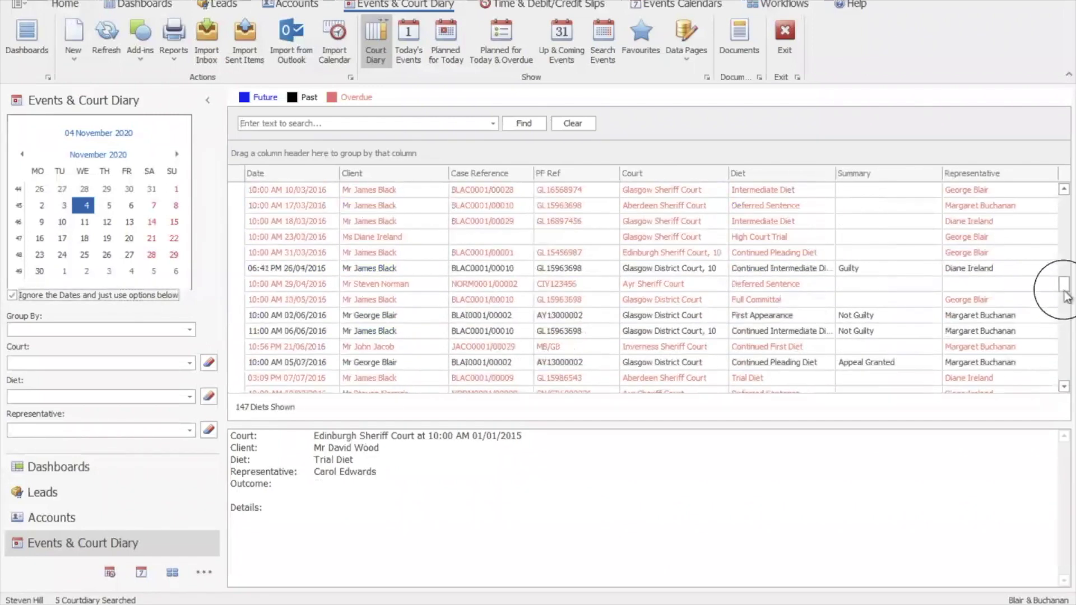
drag(1067, 338, 1068, 364)
scroll(1069, 288, up, 1)
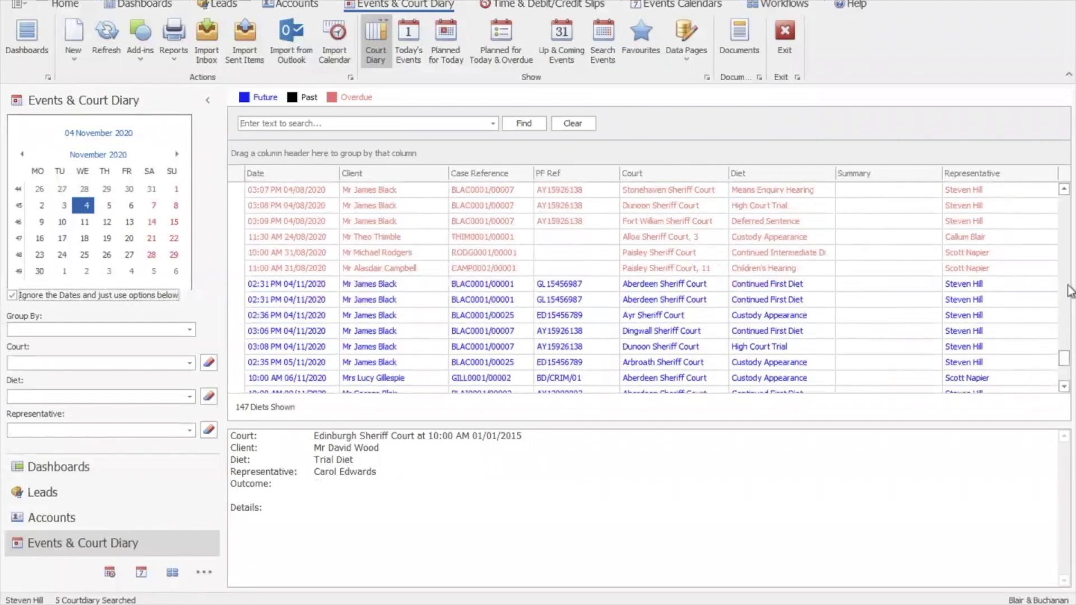
click(1070, 266)
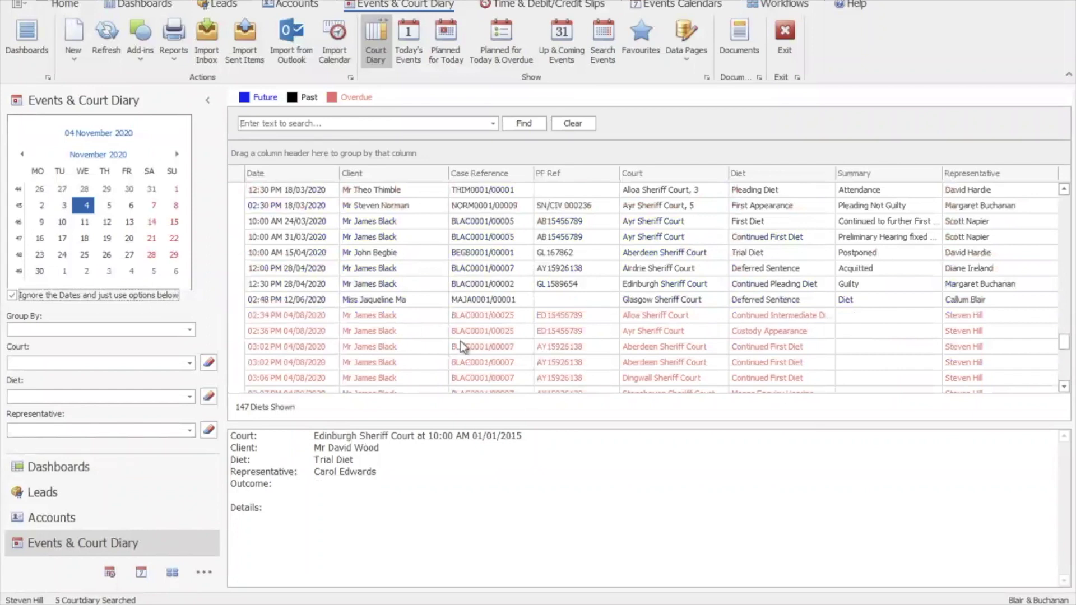
click(1064, 387)
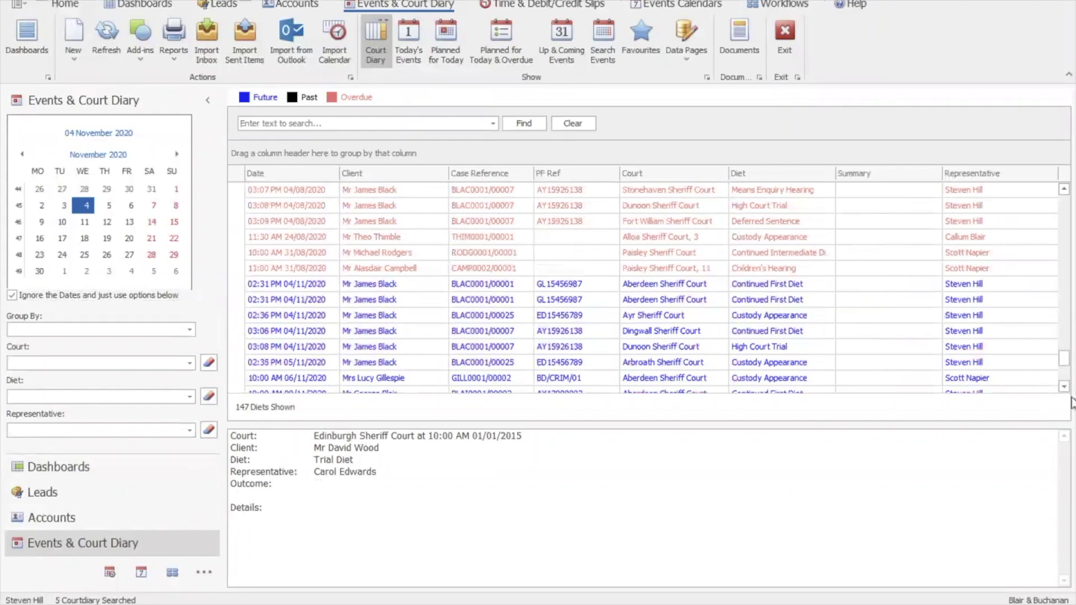
Filter the court diary's dates to this month and look through the listed diets.
click(1064, 387)
click(1064, 386)
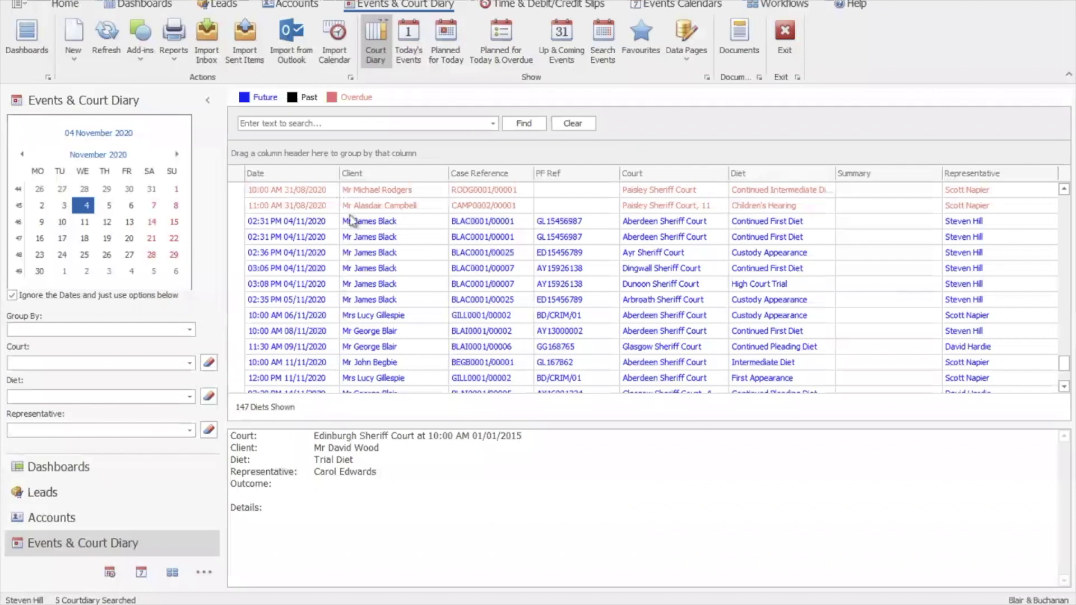
click(335, 169)
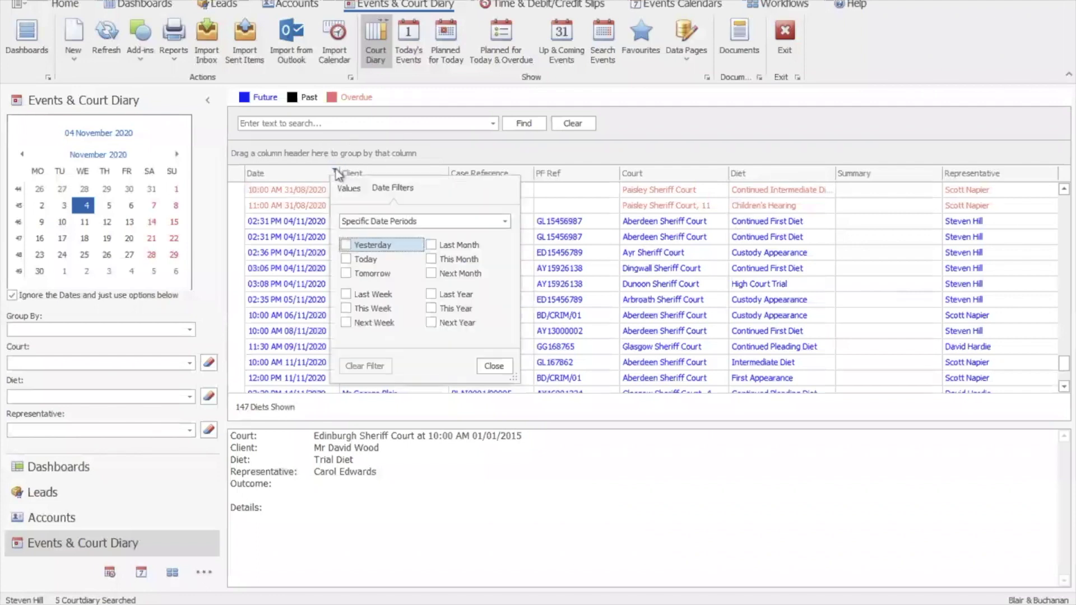
click(431, 259)
click(491, 366)
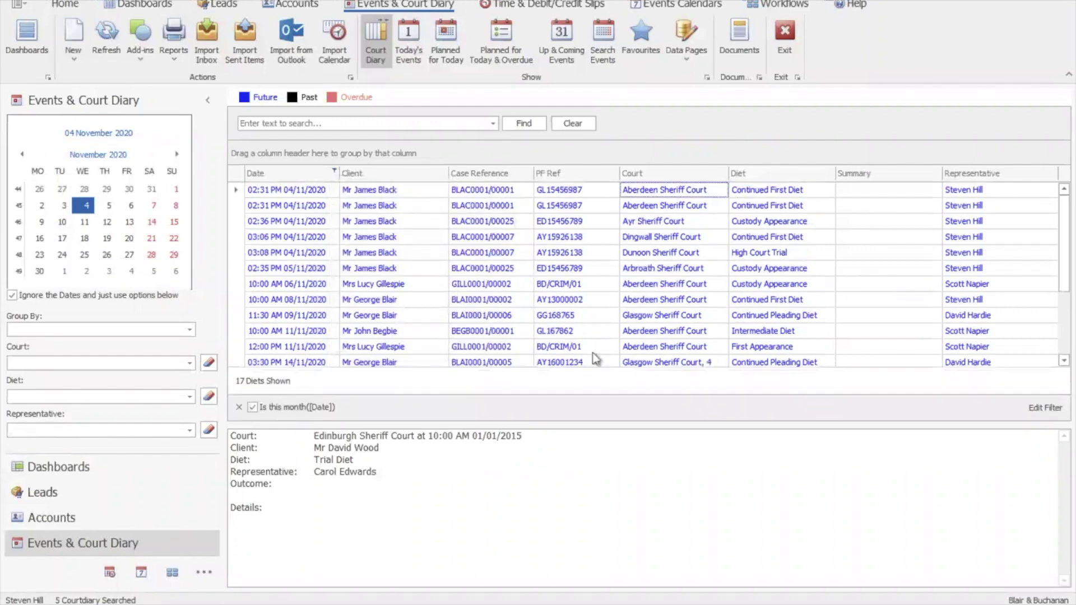
click(1068, 337)
mouse_move(1068, 337)
mouse_down()
mouse_move(1065, 264)
mouse_move(1069, 350)
mouse_up()
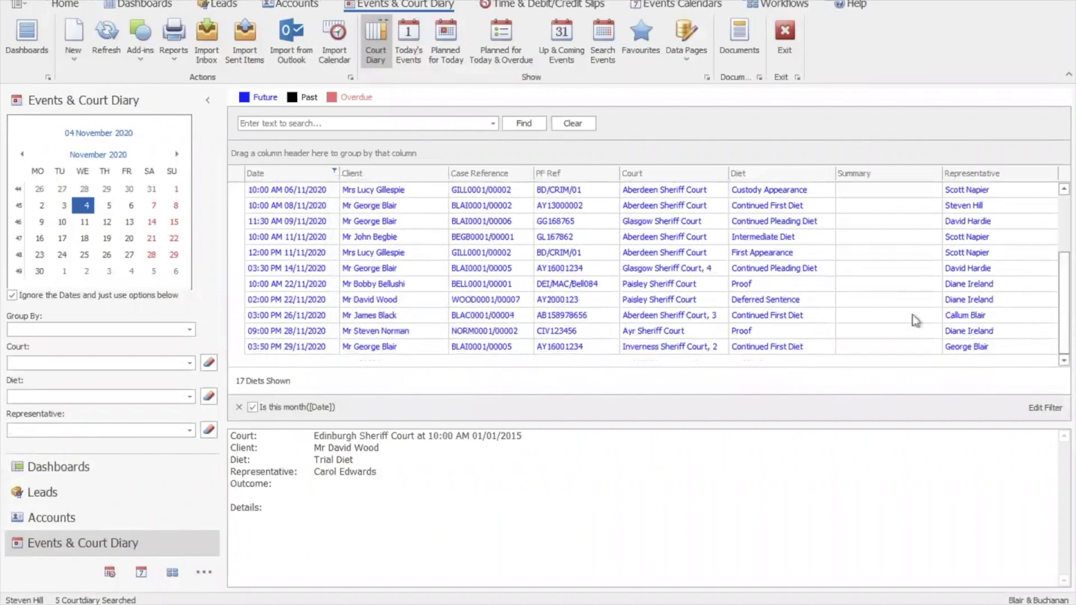
View the court column's filter values, then list only one representative's diets and clear the representative filter.
click(725, 172)
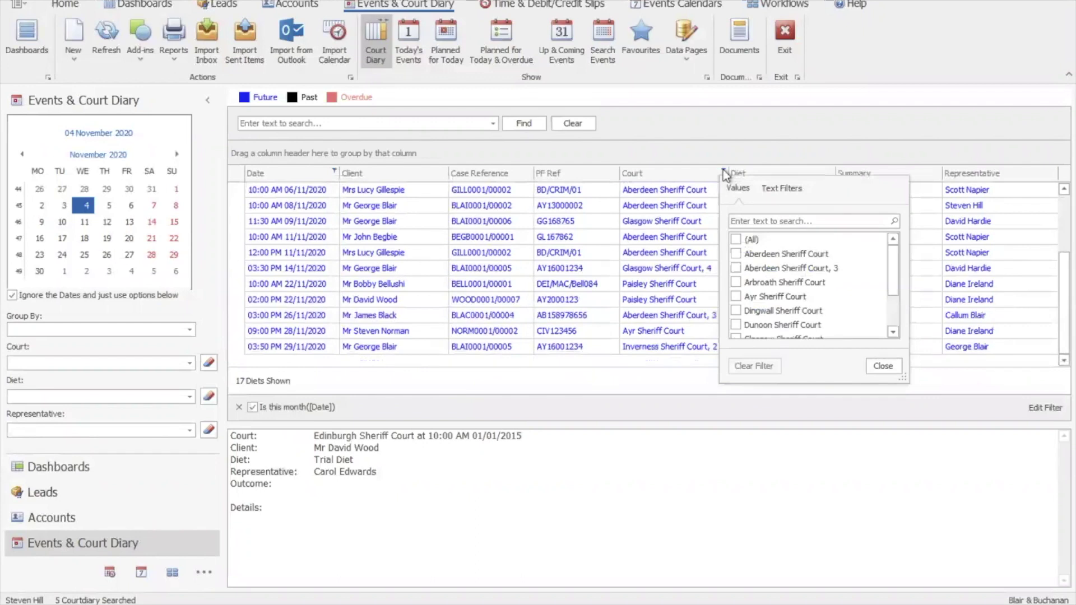
click(724, 173)
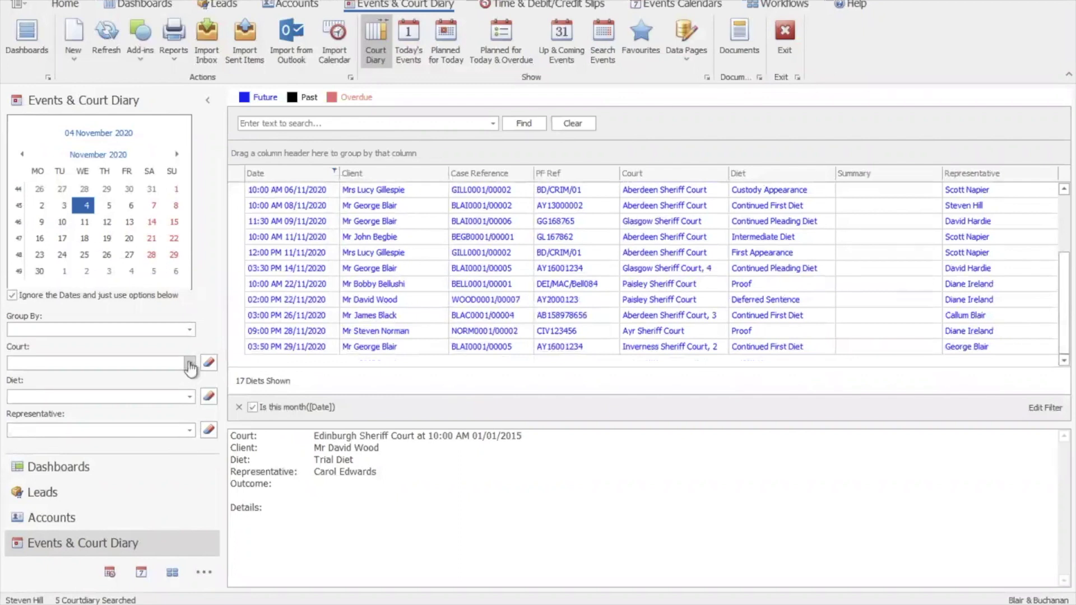
click(190, 430)
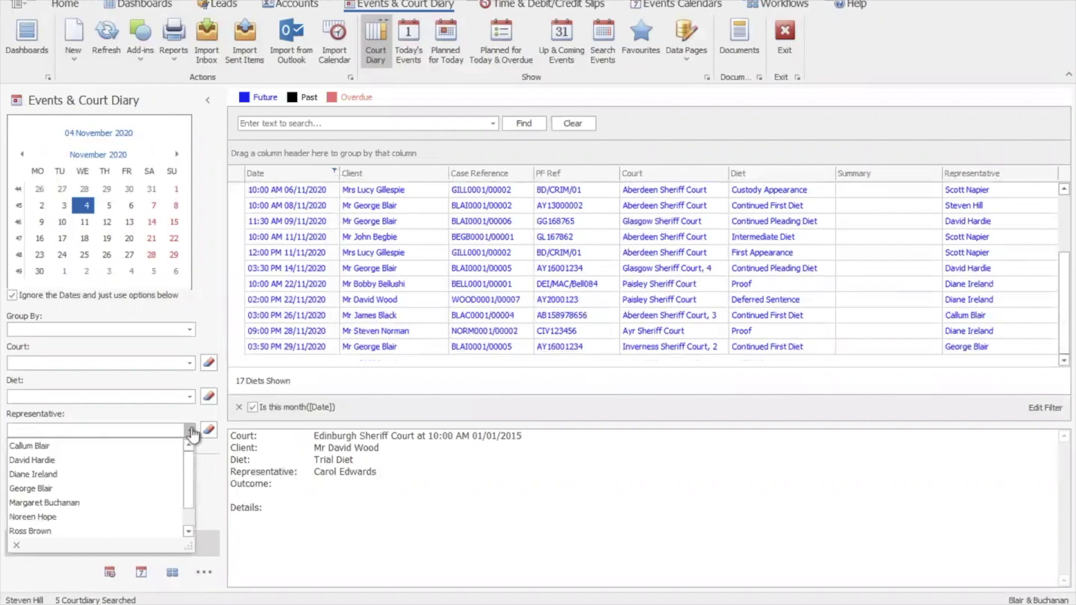
click(189, 515)
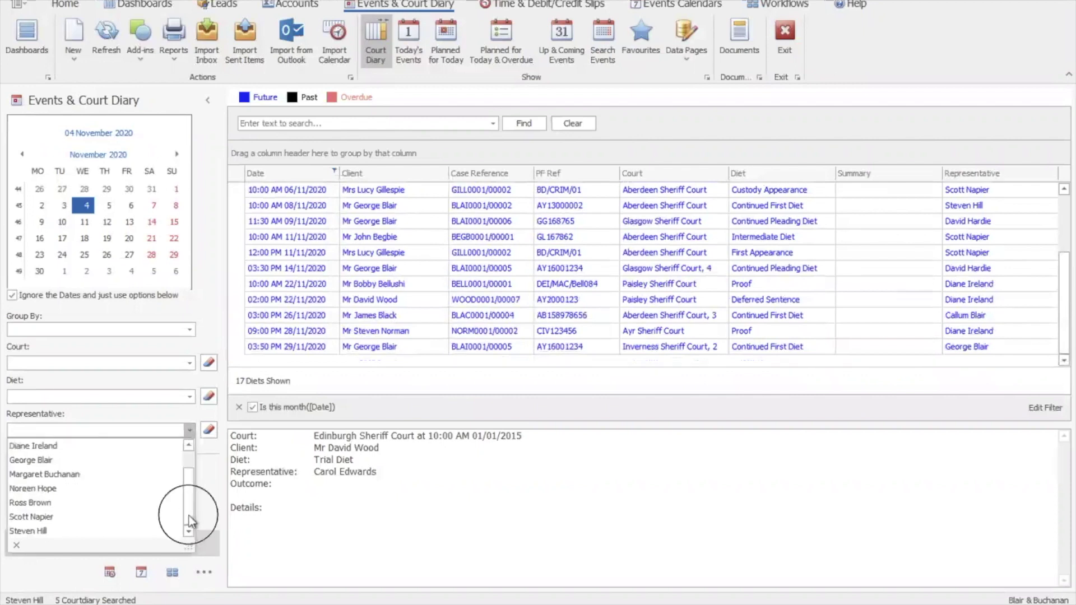
click(104, 516)
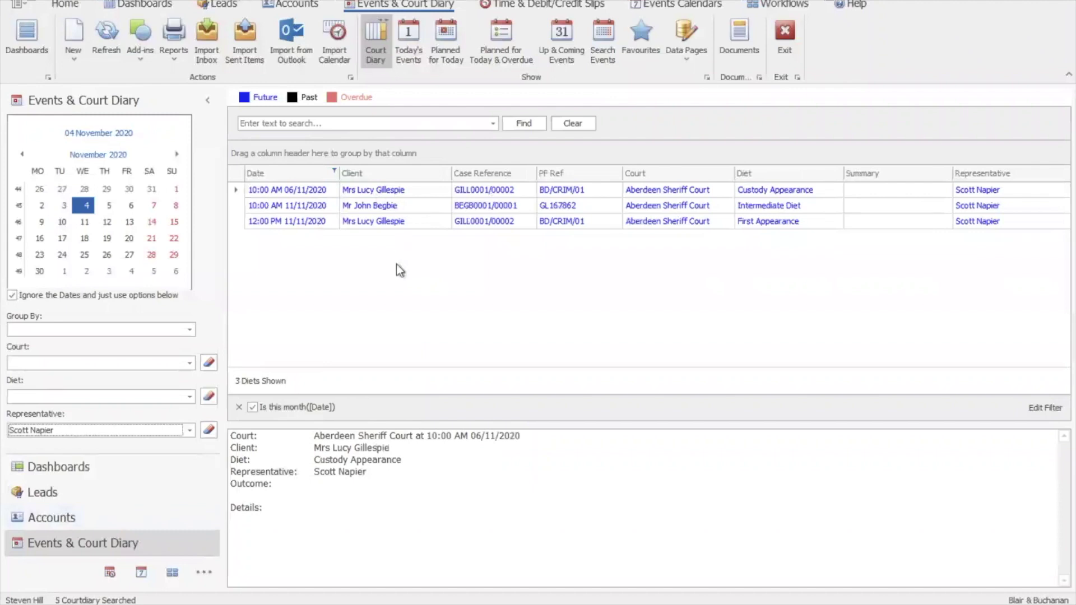
click(208, 430)
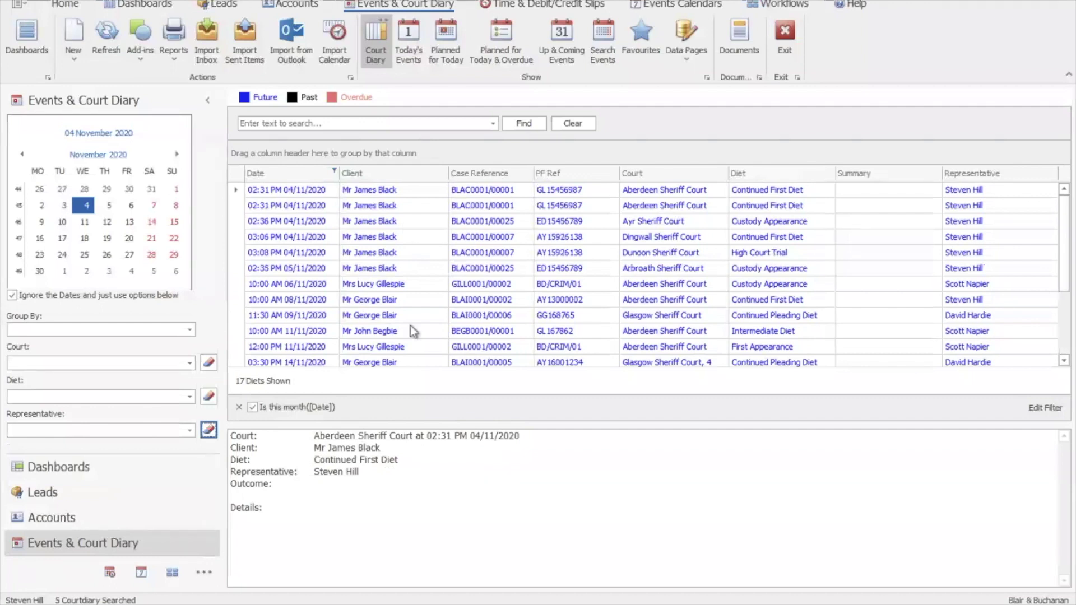
Open the Proof diet of 28/11/2020 at Ayr Sheriff Court and review its calendar, matter and client contact options.
click(1064, 344)
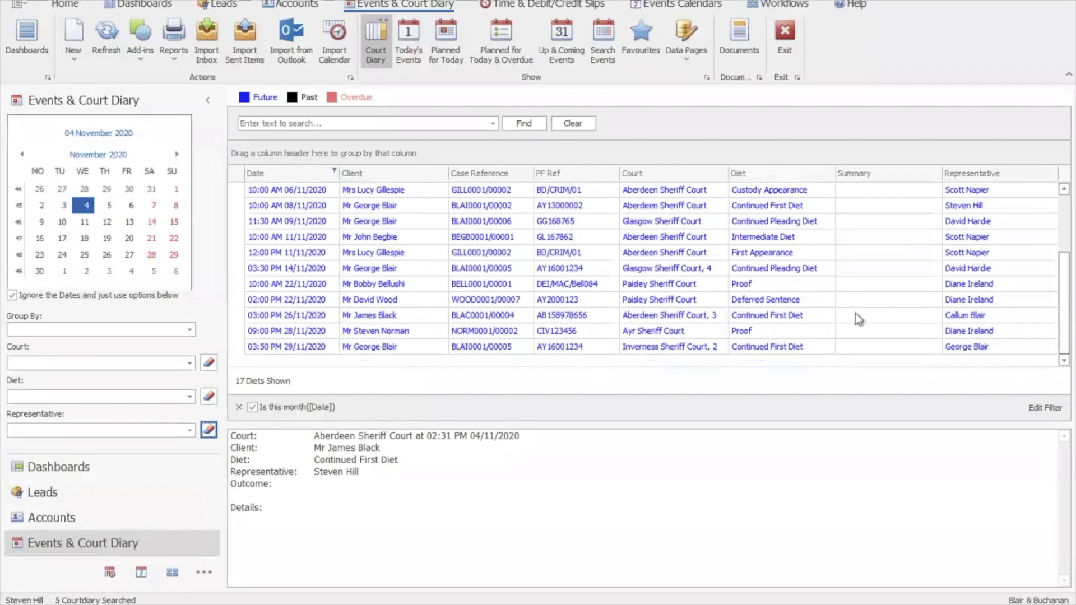
double_click(365, 330)
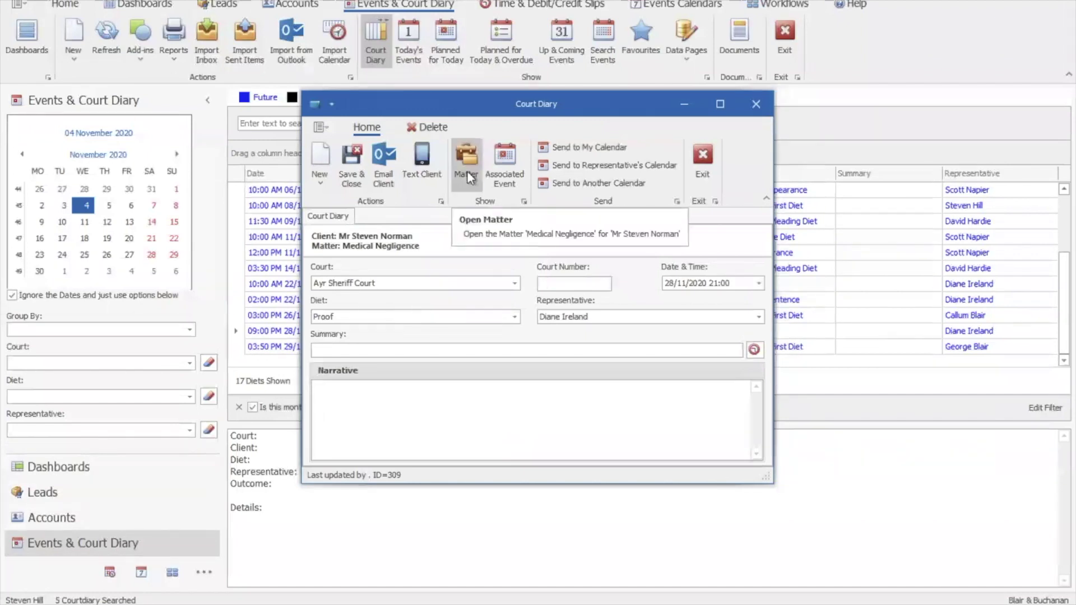
click(601, 155)
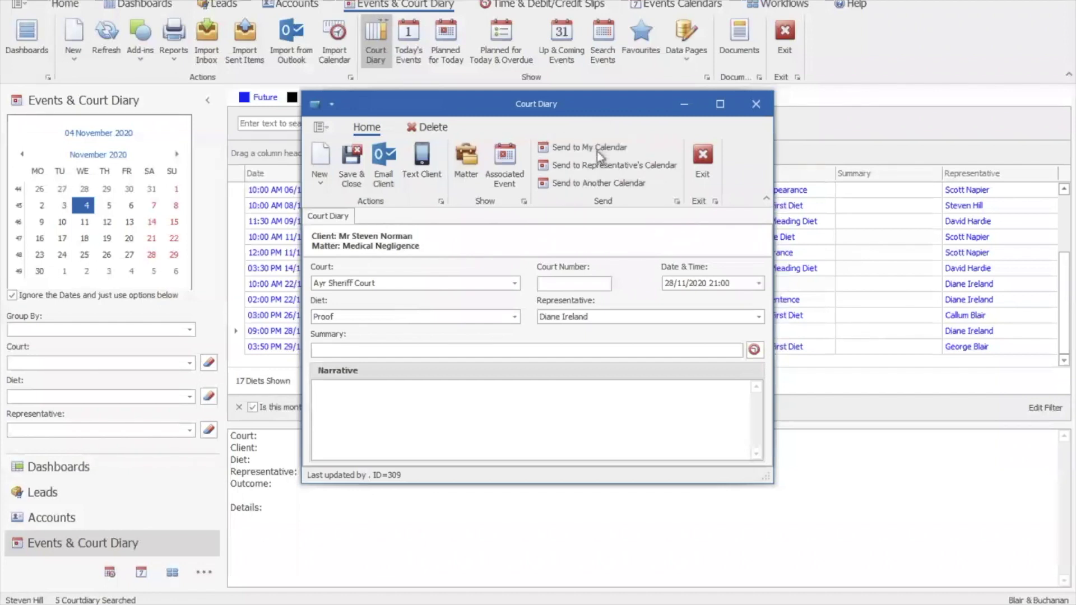
click(532, 308)
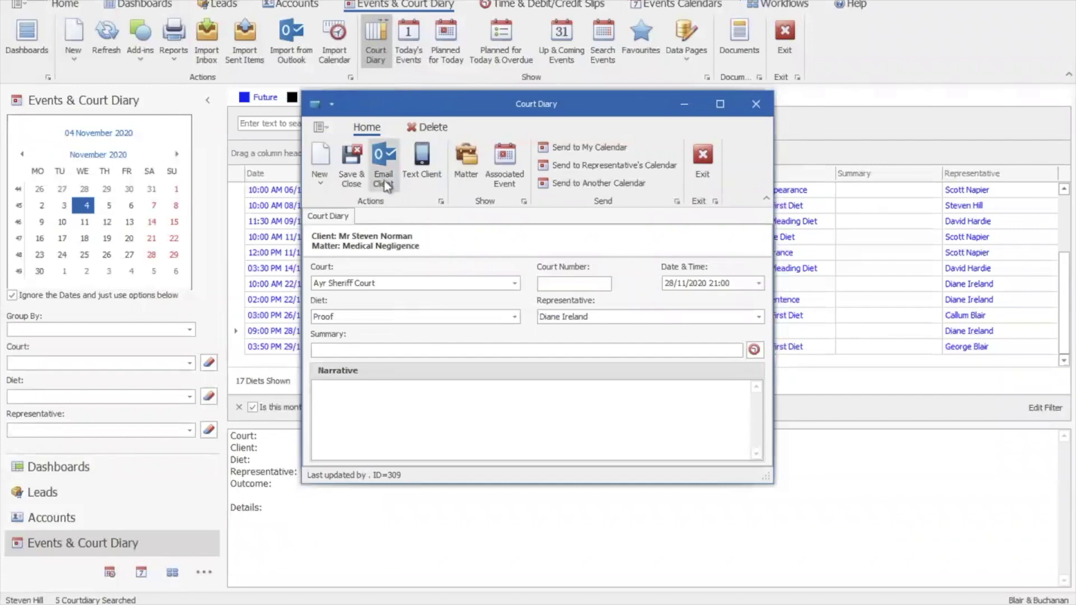
Send the client a text message about the Ayr Sheriff Court Proof on 28/11/2020 at 21:00, entering a summary for it.
click(435, 185)
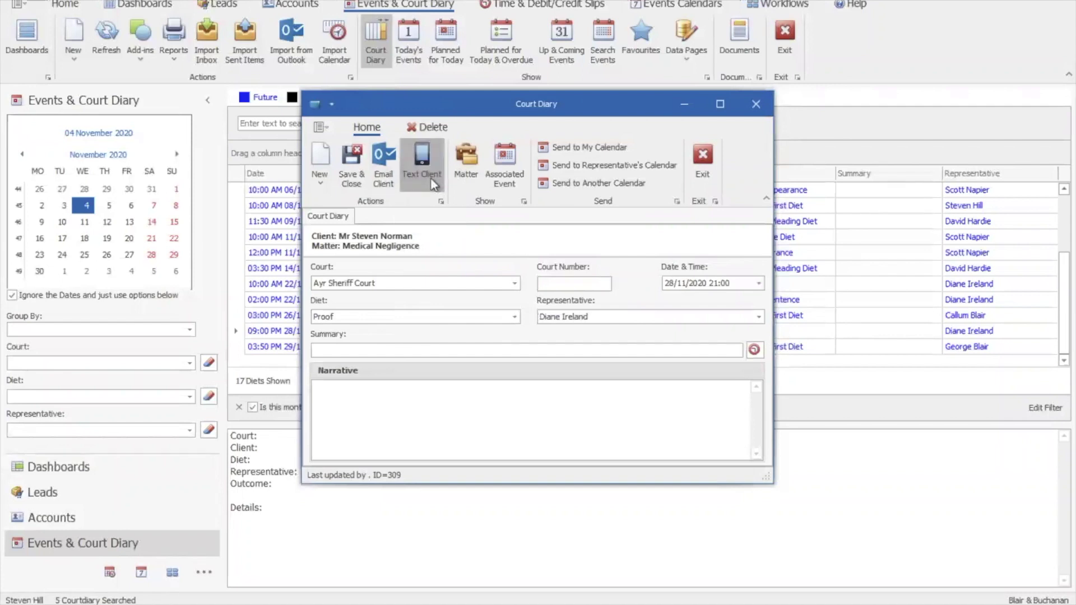
click(610, 249)
click(583, 265)
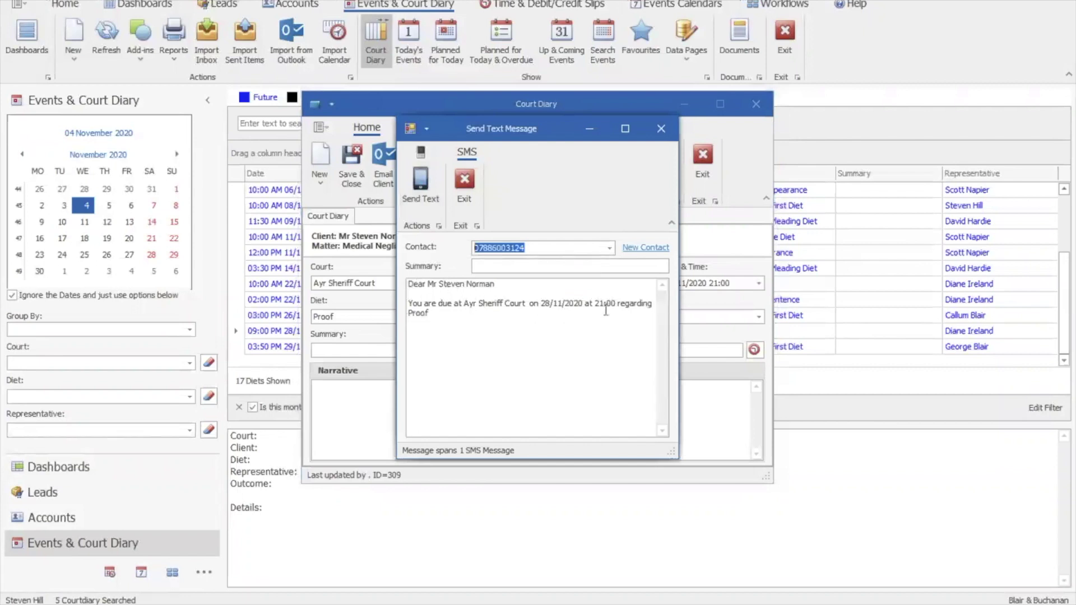
click(421, 194)
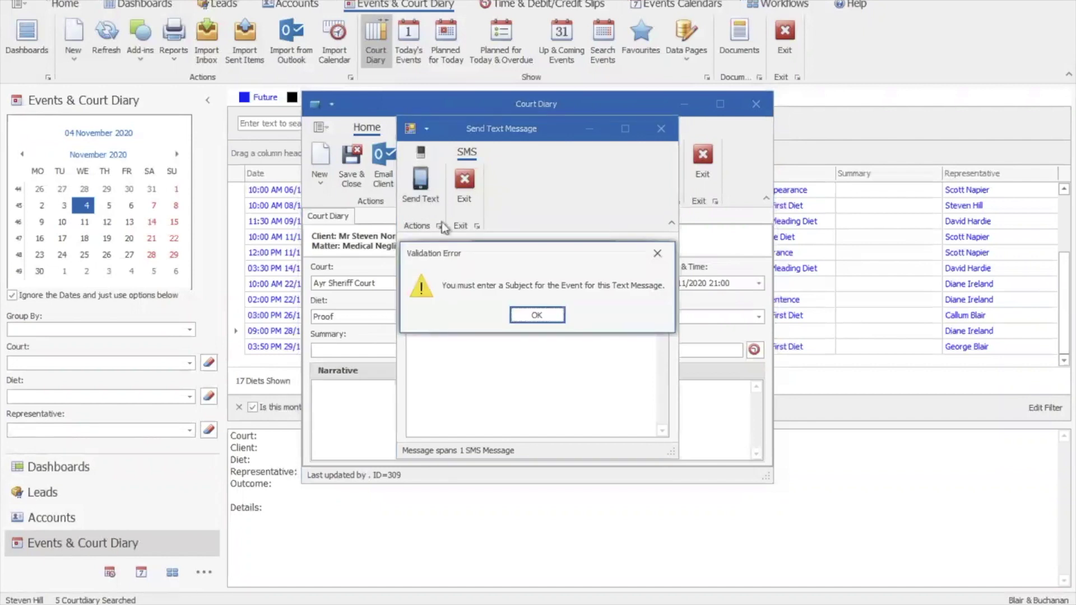
click(537, 315)
click(488, 267)
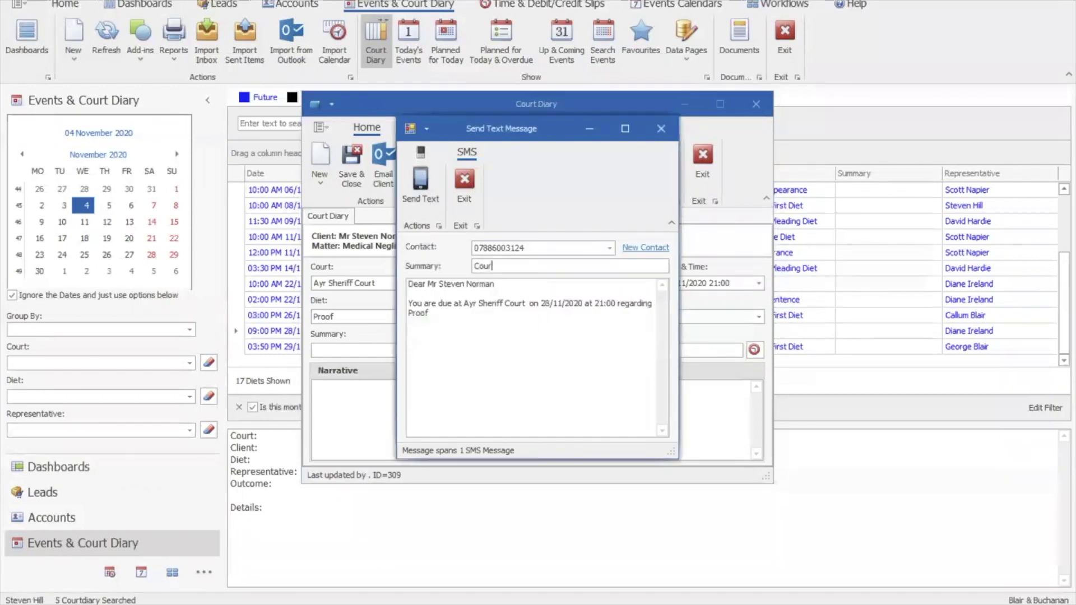
click(421, 185)
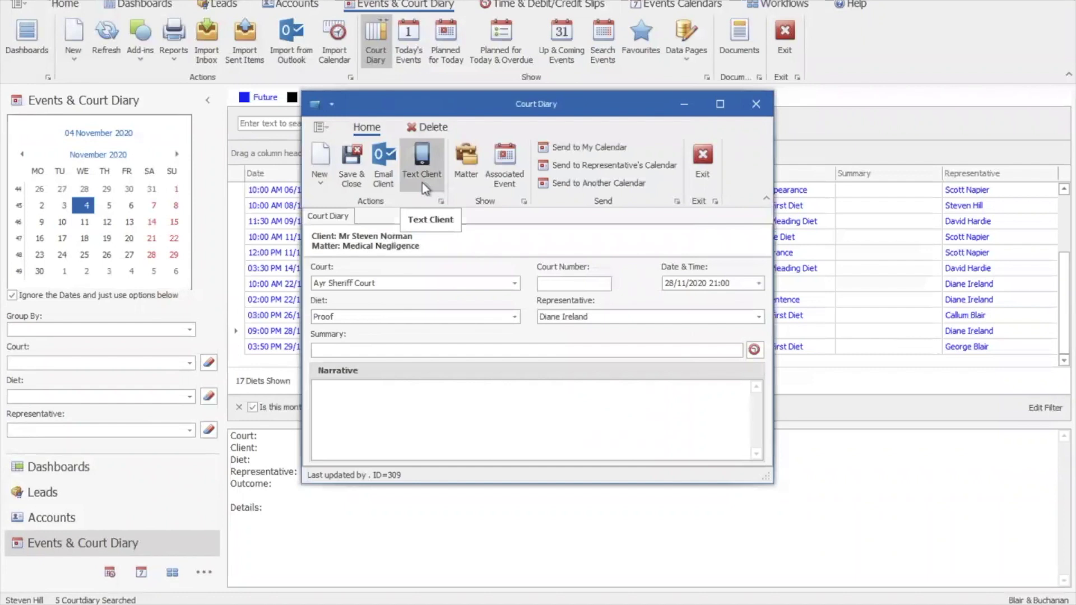
Open the diet's Medical Negligence matter, search its events and exit the matter.
click(466, 185)
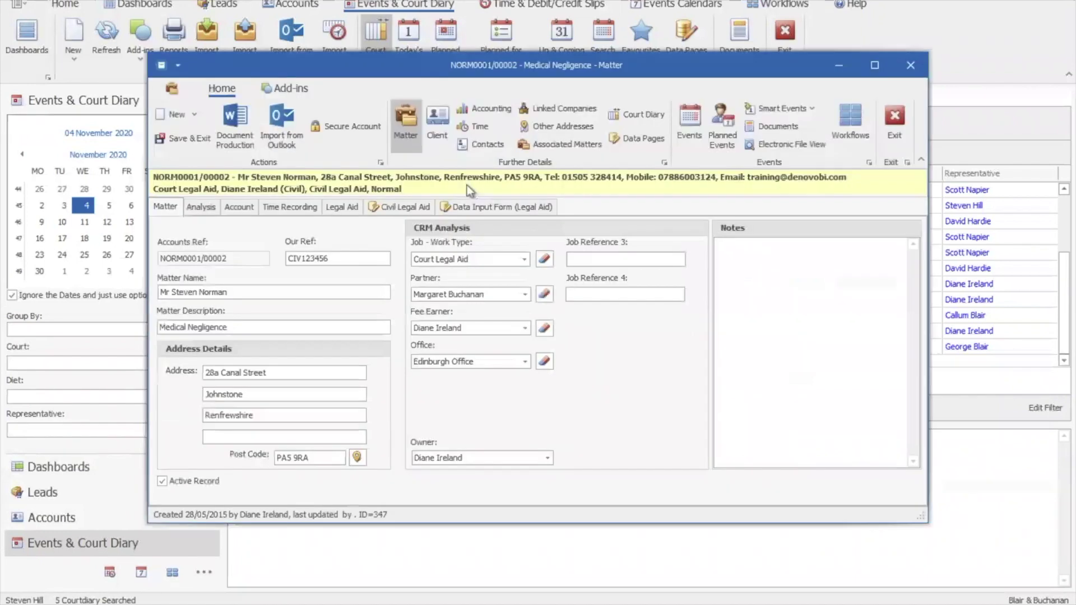
click(693, 120)
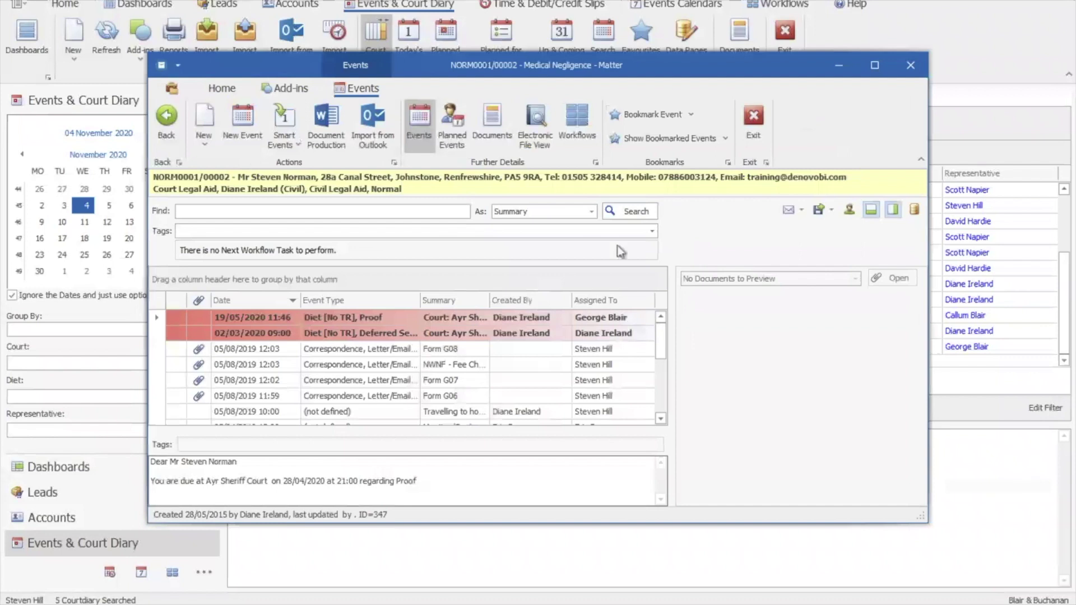
click(645, 212)
click(753, 122)
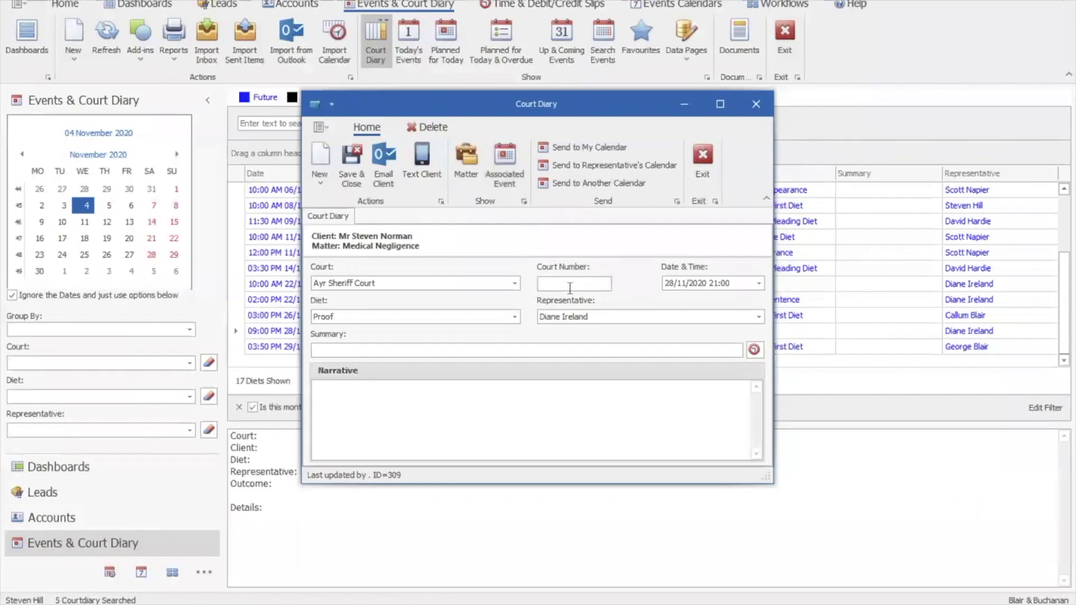
Look through the available diet types, keep Proof, and save and close the diary entry without sending it to the representative's calendar.
click(514, 321)
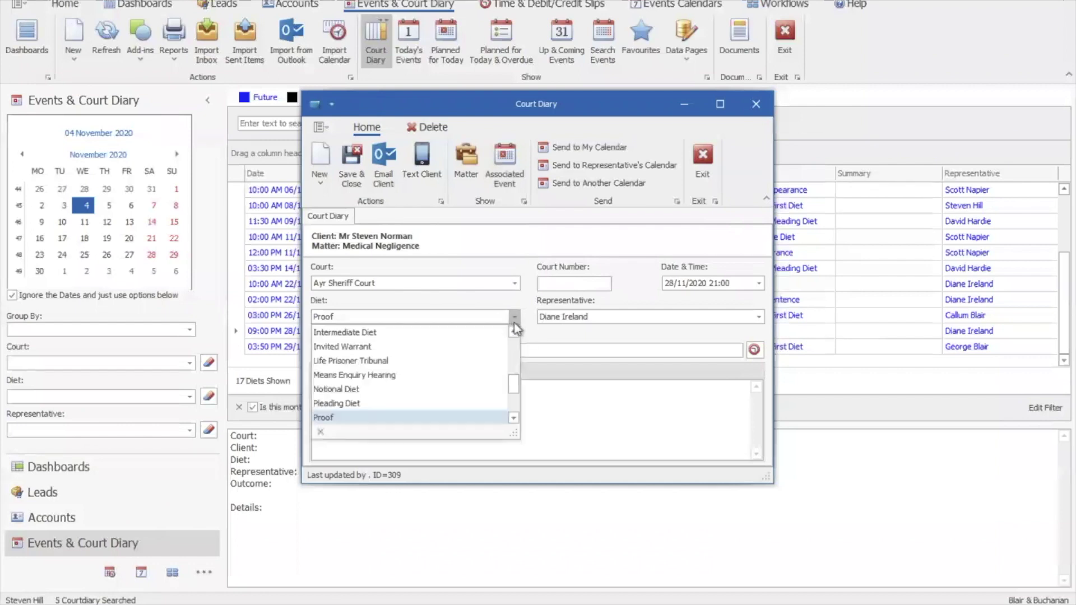
drag(511, 390, 521, 327)
click(518, 321)
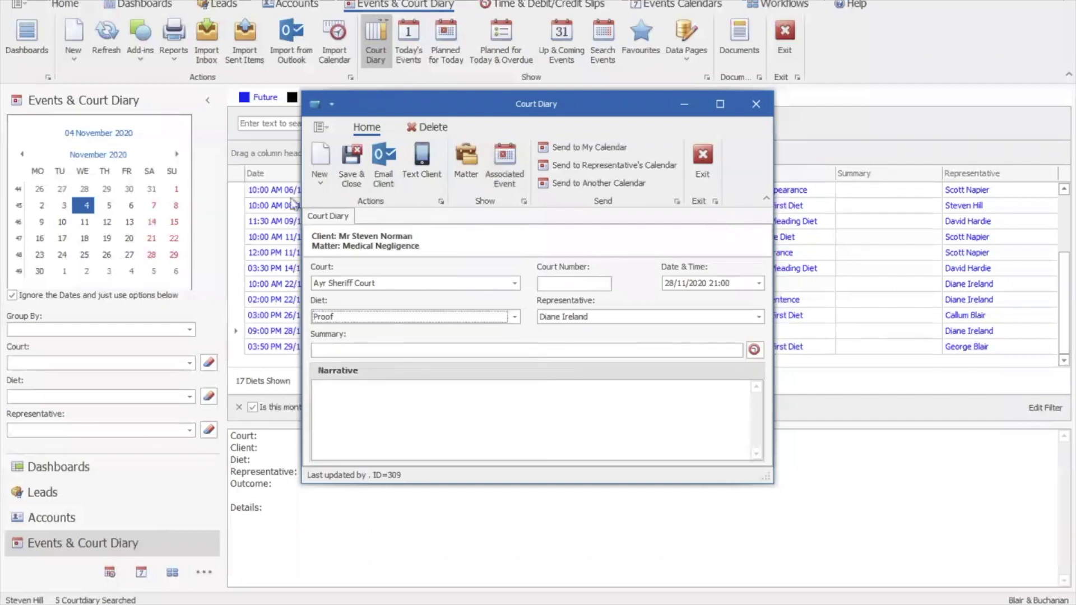
click(351, 180)
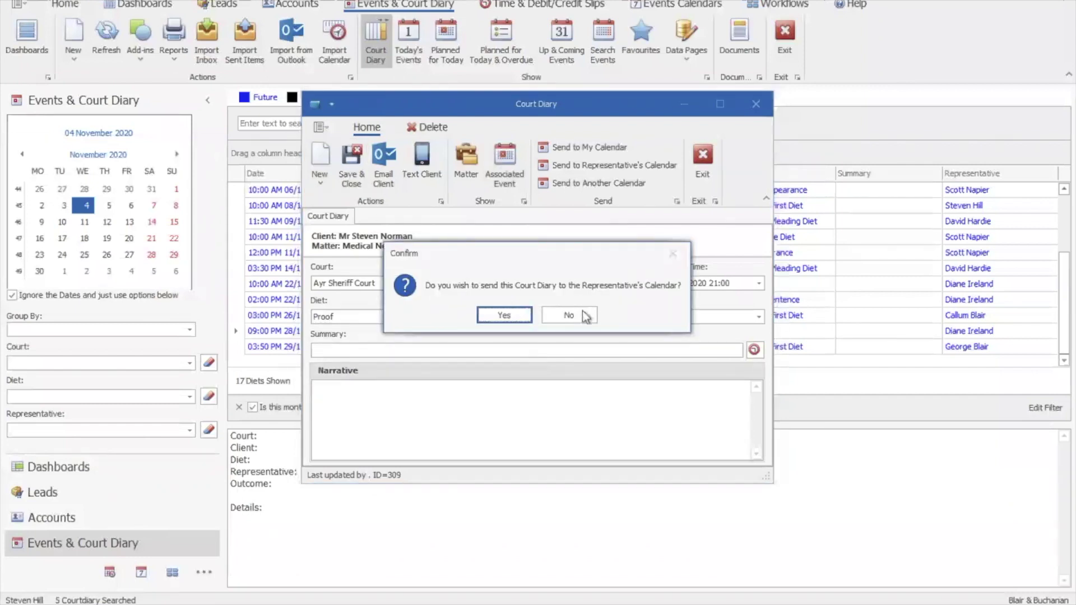
click(583, 315)
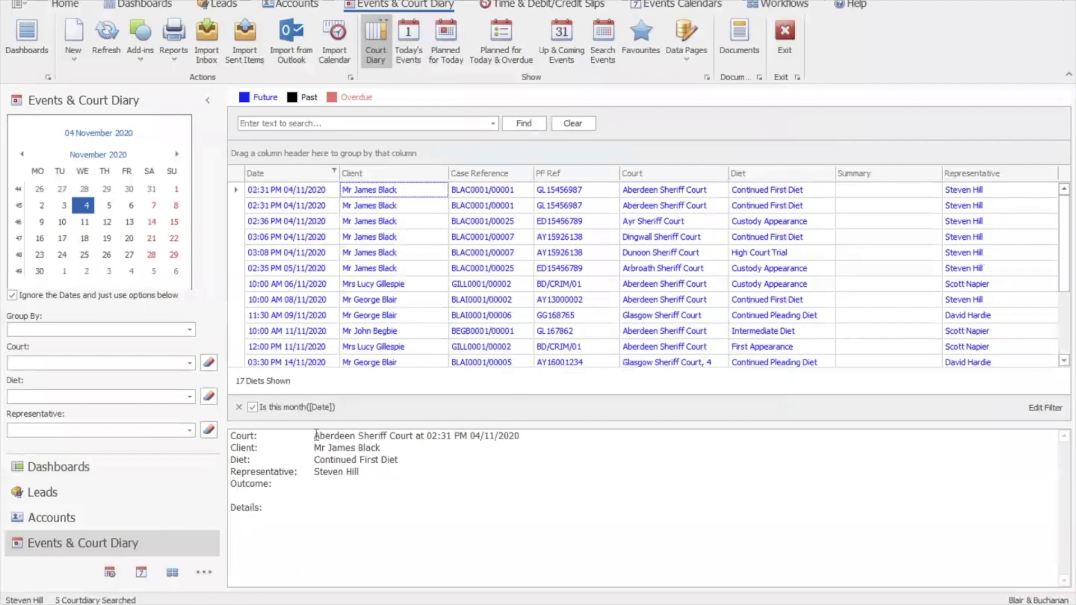
Preview the details of individual diets, then restrict the diary by date and view 8, 19, 25 and 9 November 2020.
click(461, 302)
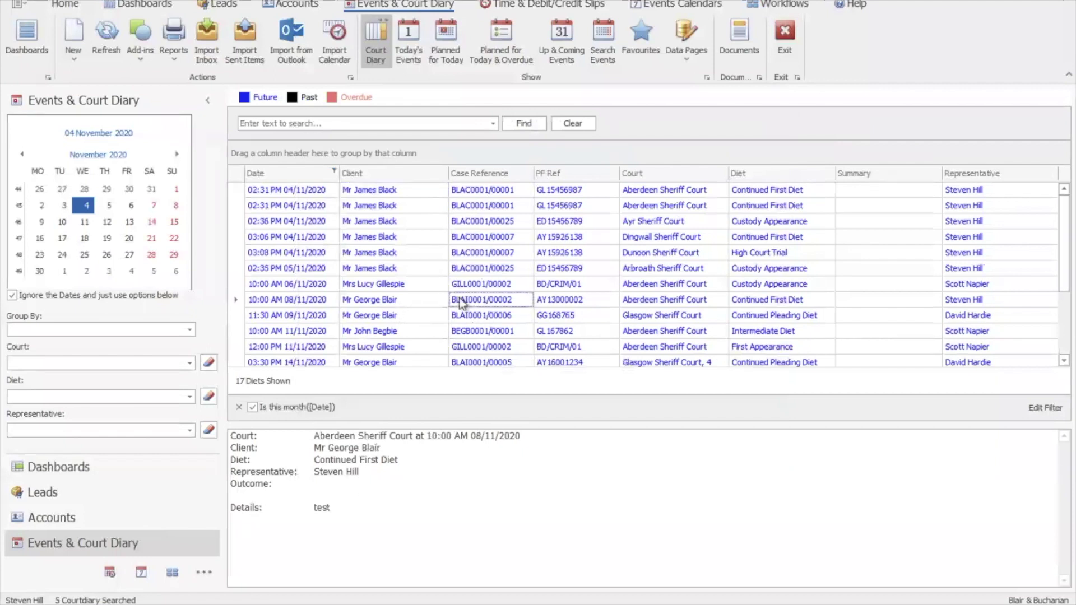
click(461, 348)
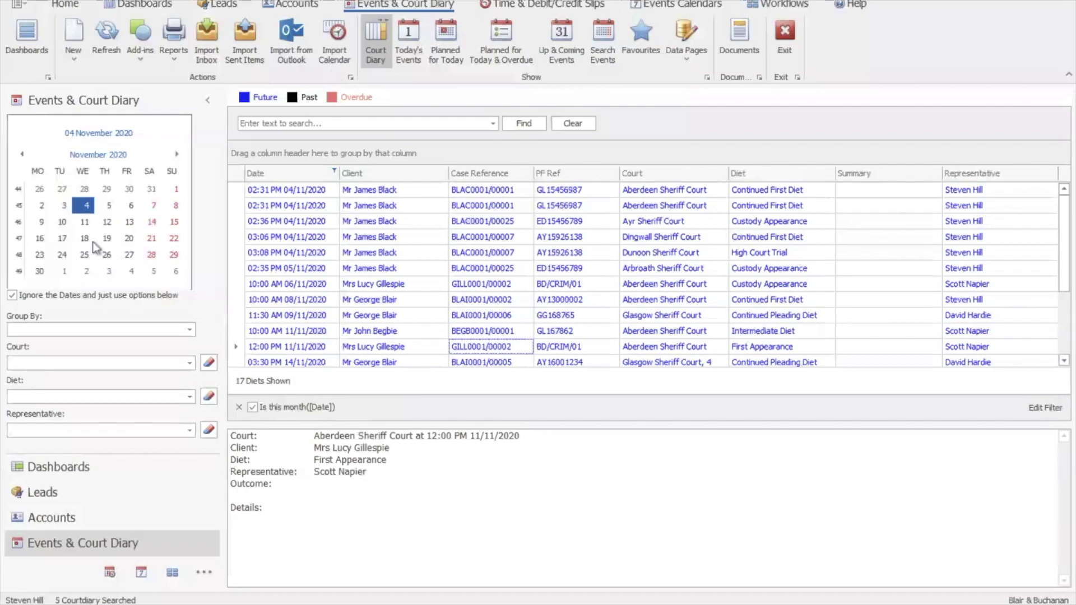
click(42, 297)
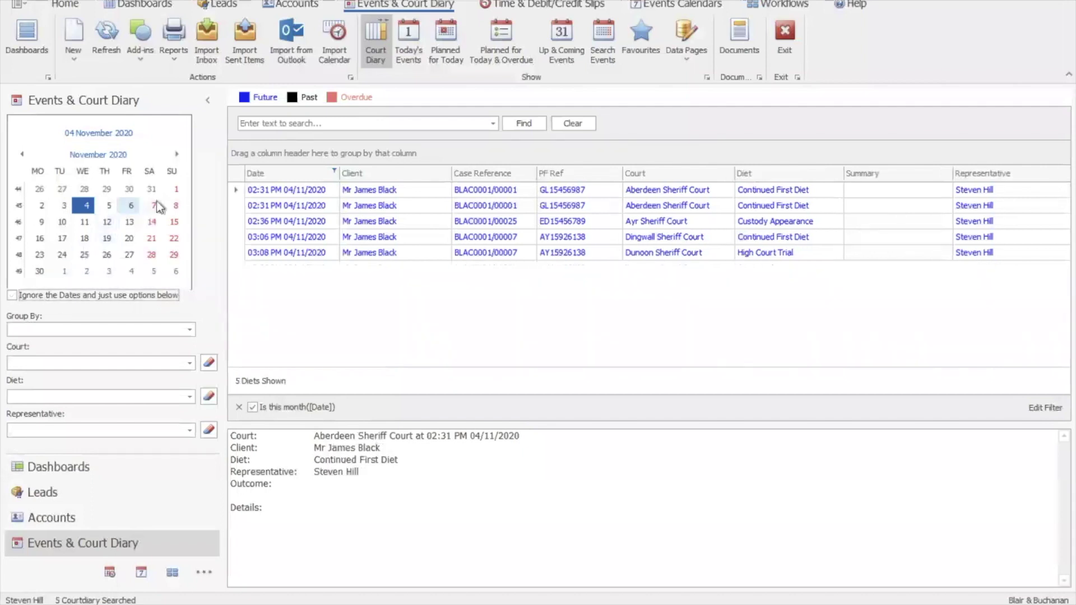
click(173, 206)
click(106, 238)
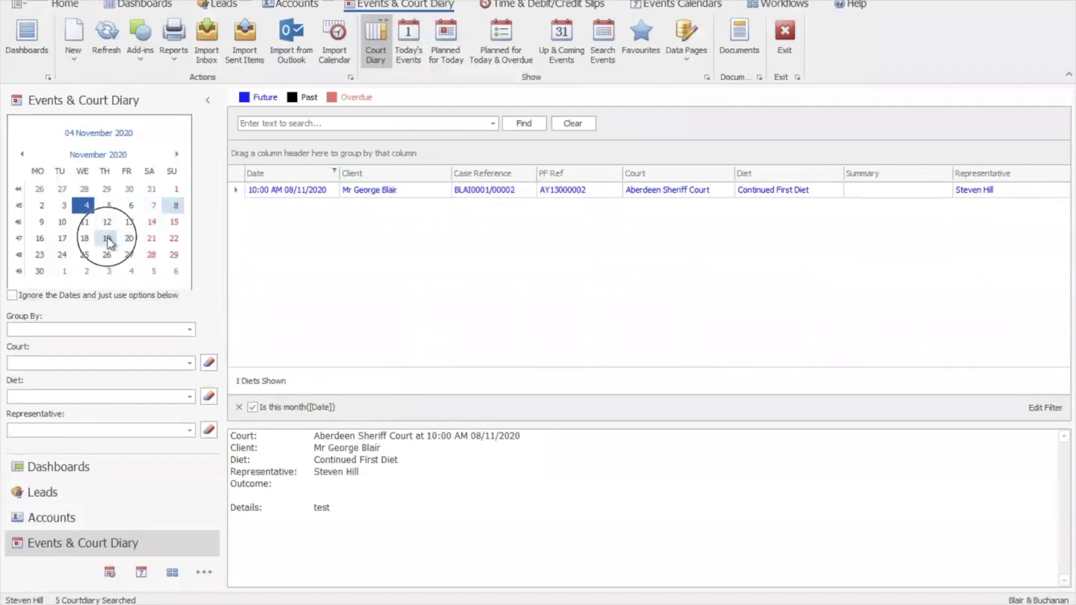
click(85, 256)
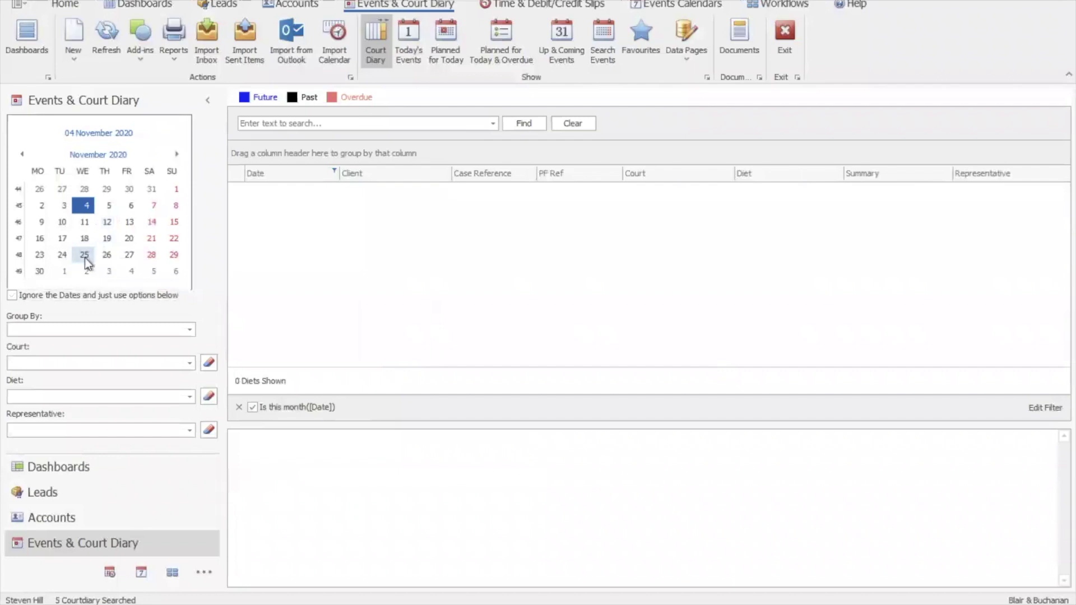
click(41, 226)
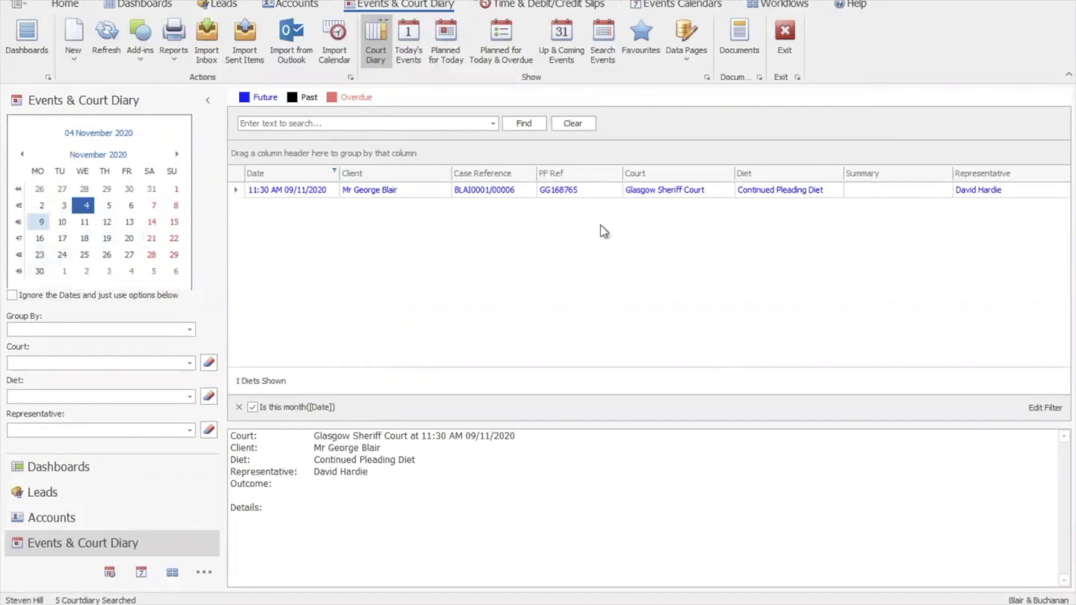
Open the BundleDocs add-in for the recent PF Ayr shoplifting matter and load the sections of its existing bundle.
click(283, 4)
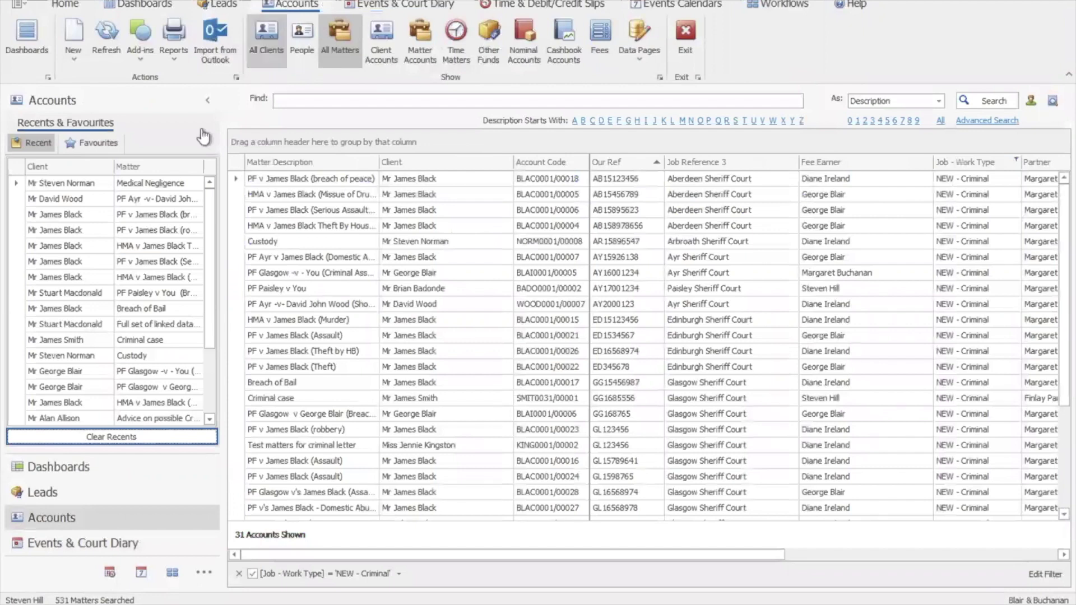
click(161, 199)
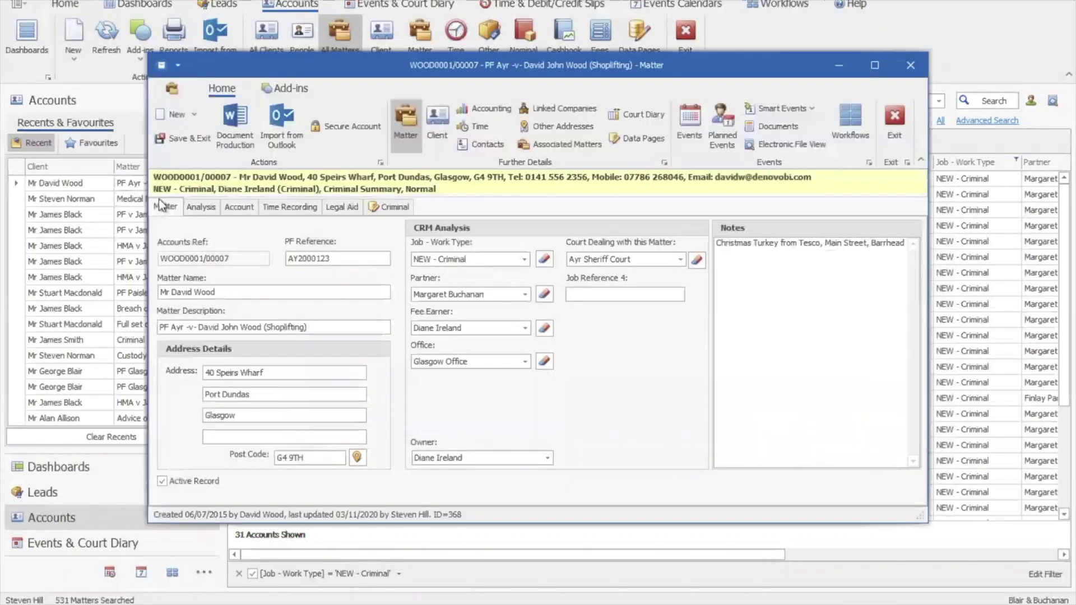
click(284, 93)
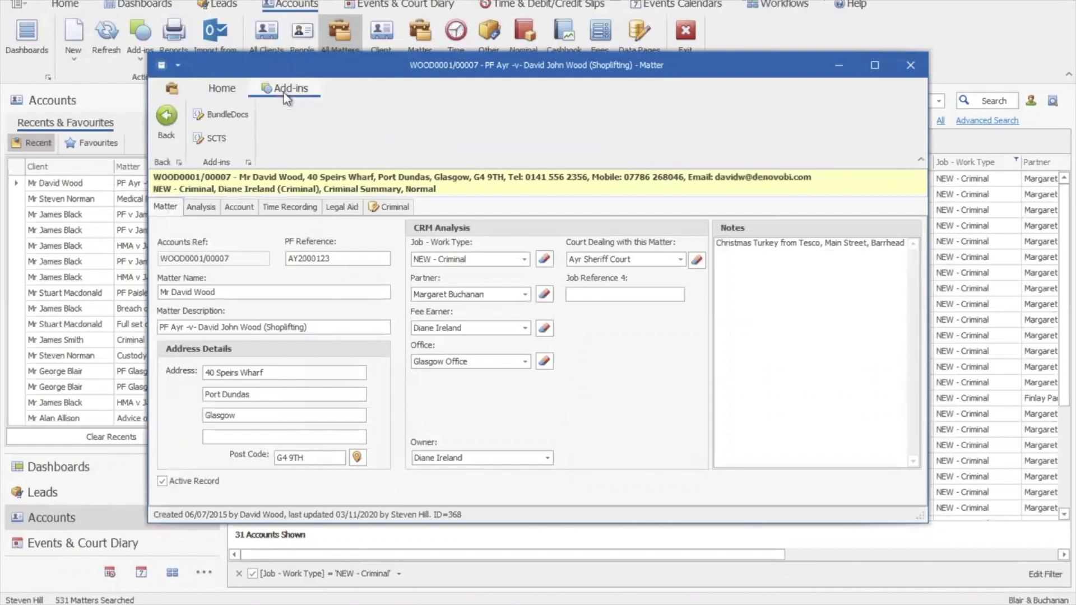
click(220, 115)
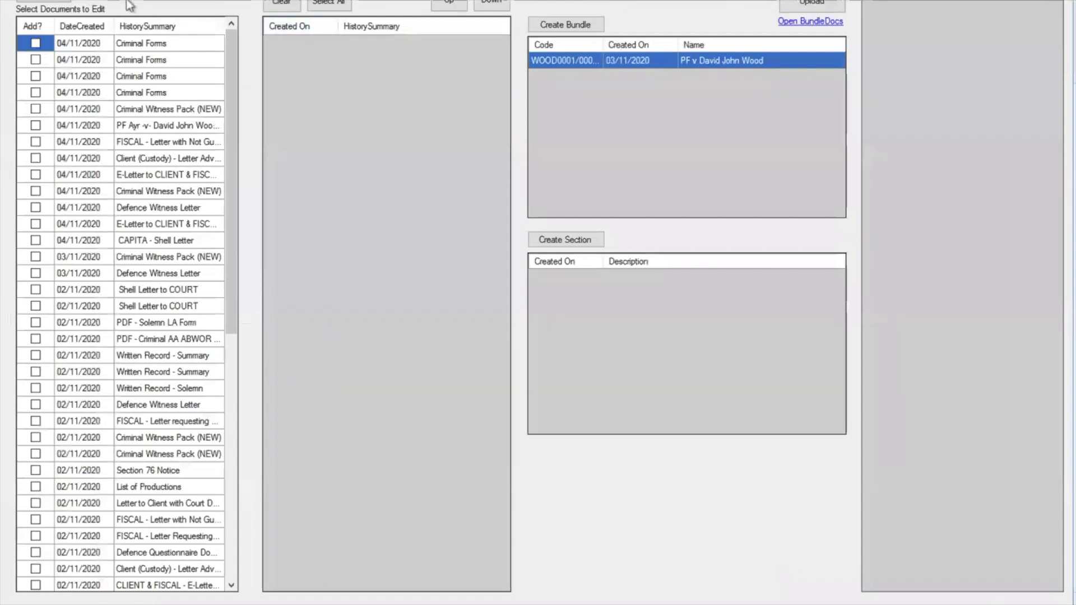
click(594, 62)
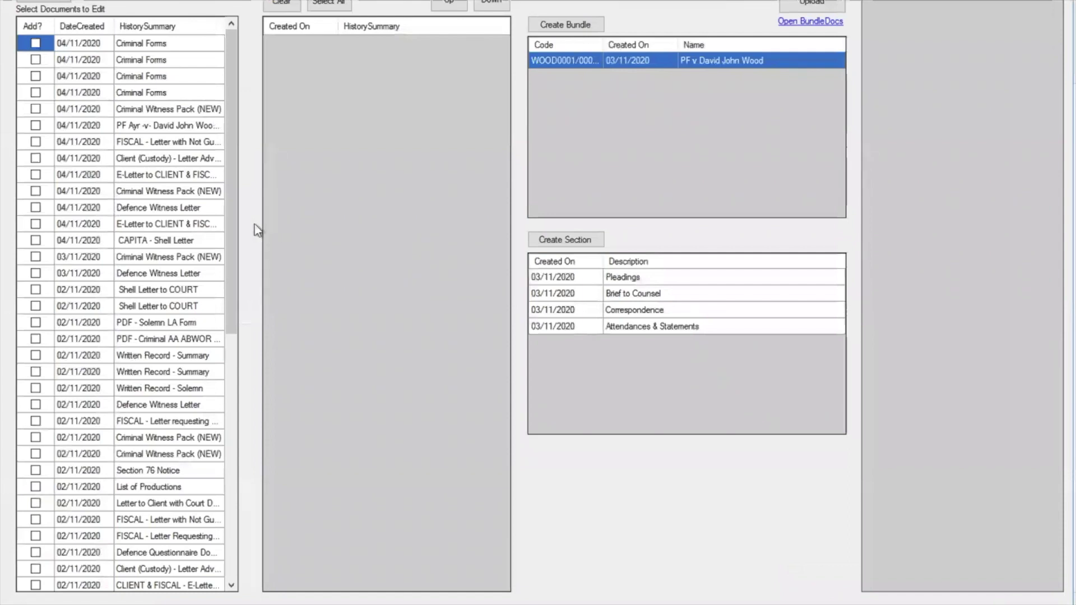
click(233, 381)
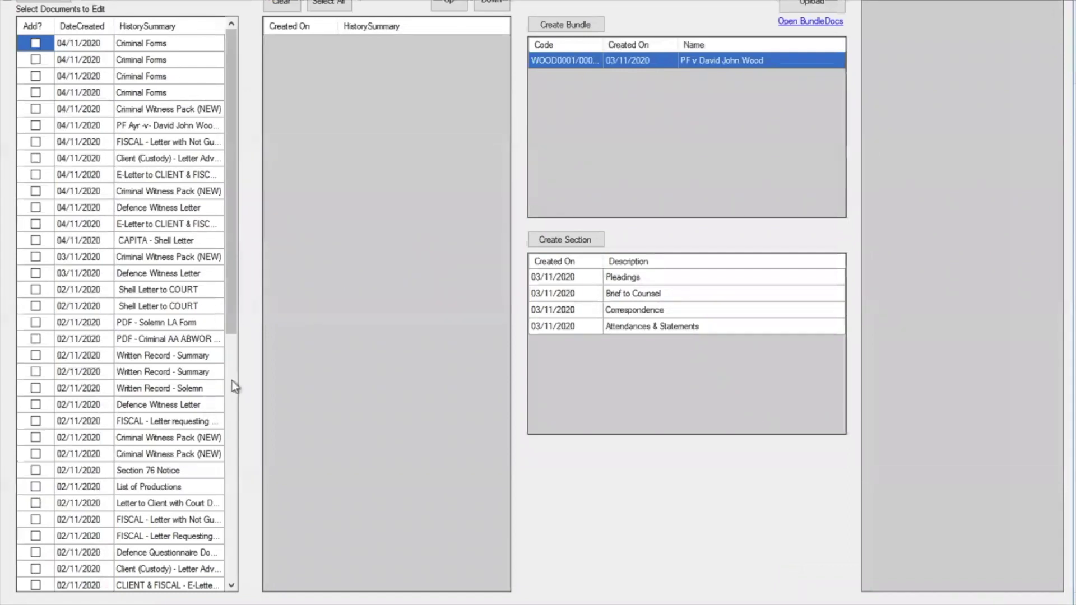
drag(232, 380, 228, 320)
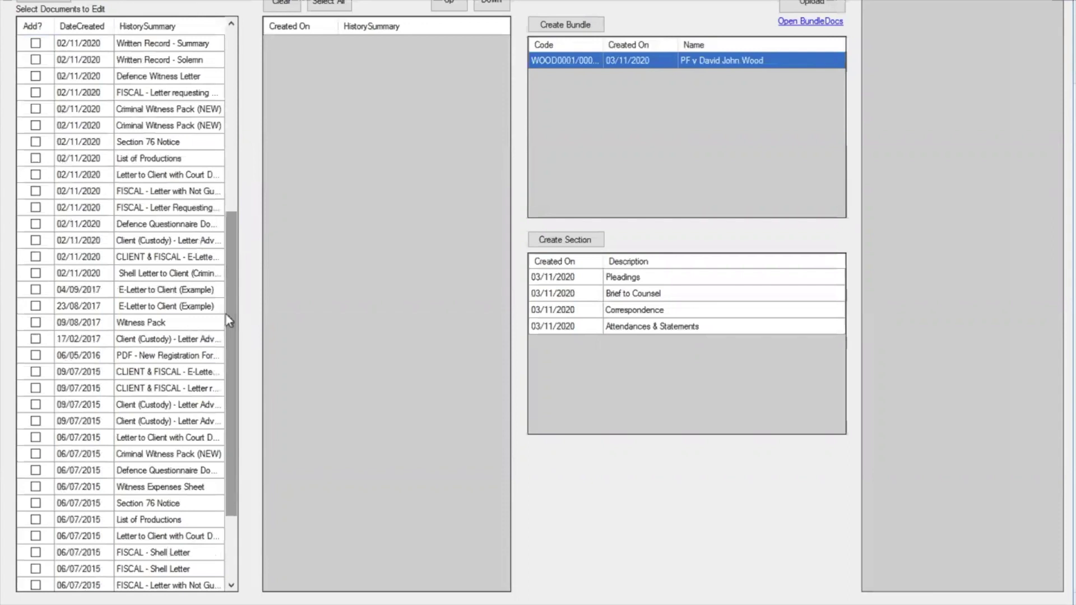
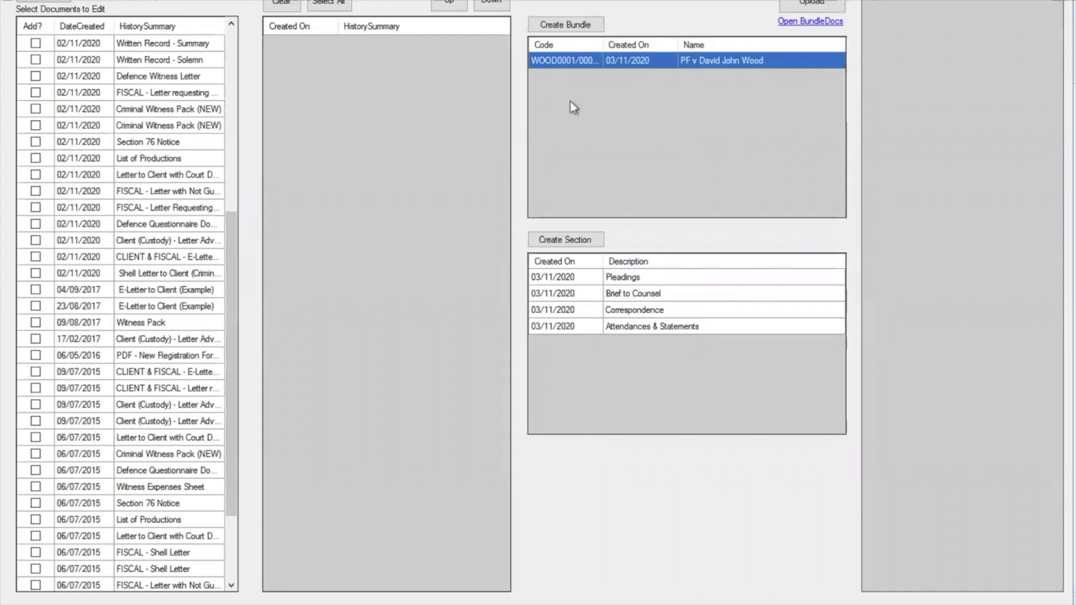
Dismiss the new bundle form and create a section named Add in the existing bundle.
click(567, 26)
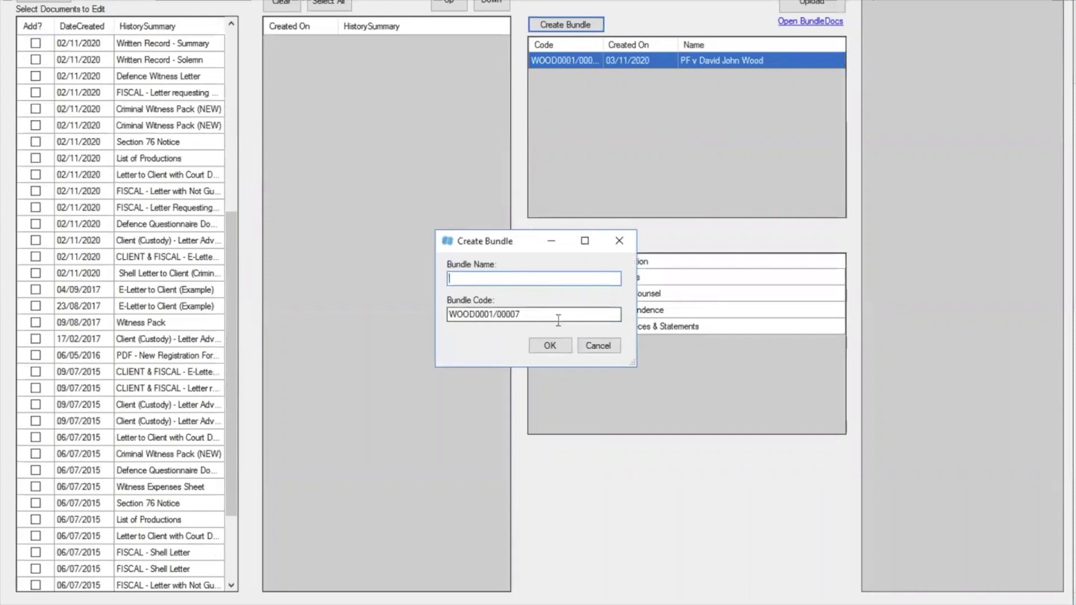
click(597, 345)
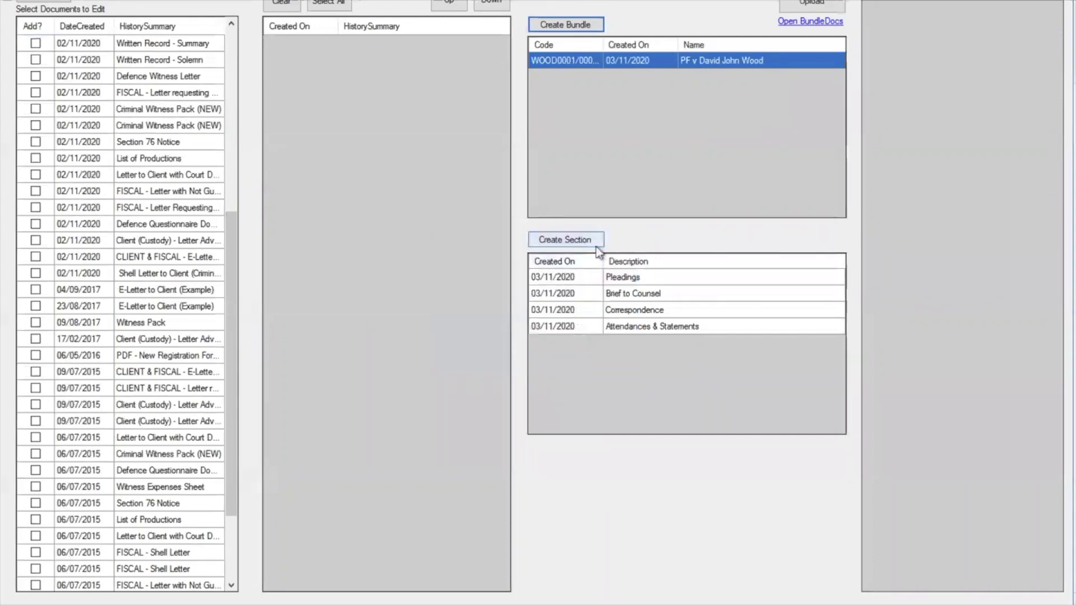
click(580, 239)
click(507, 301)
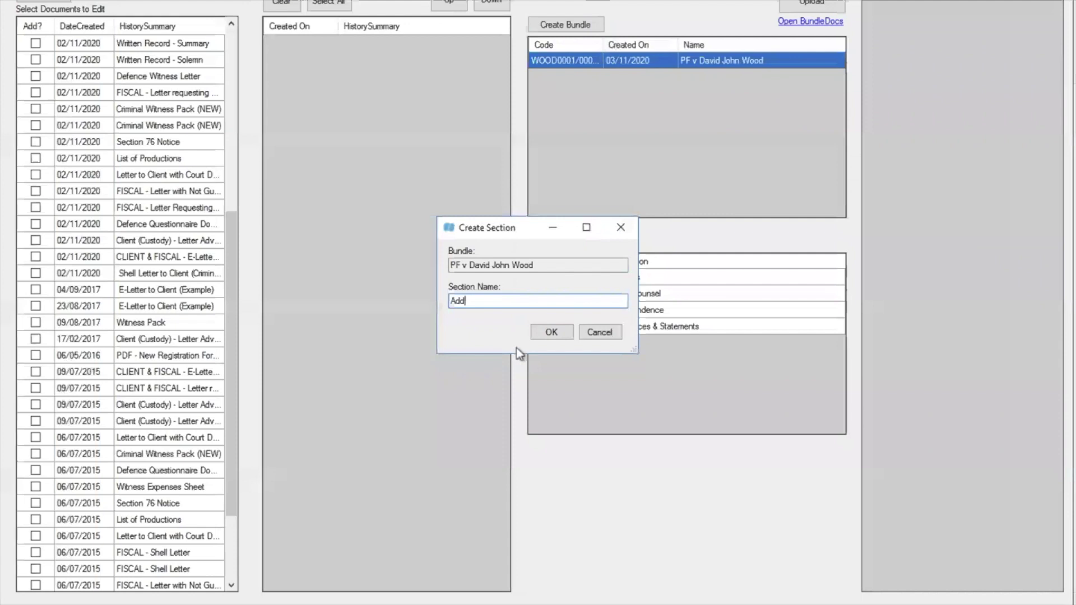
click(543, 335)
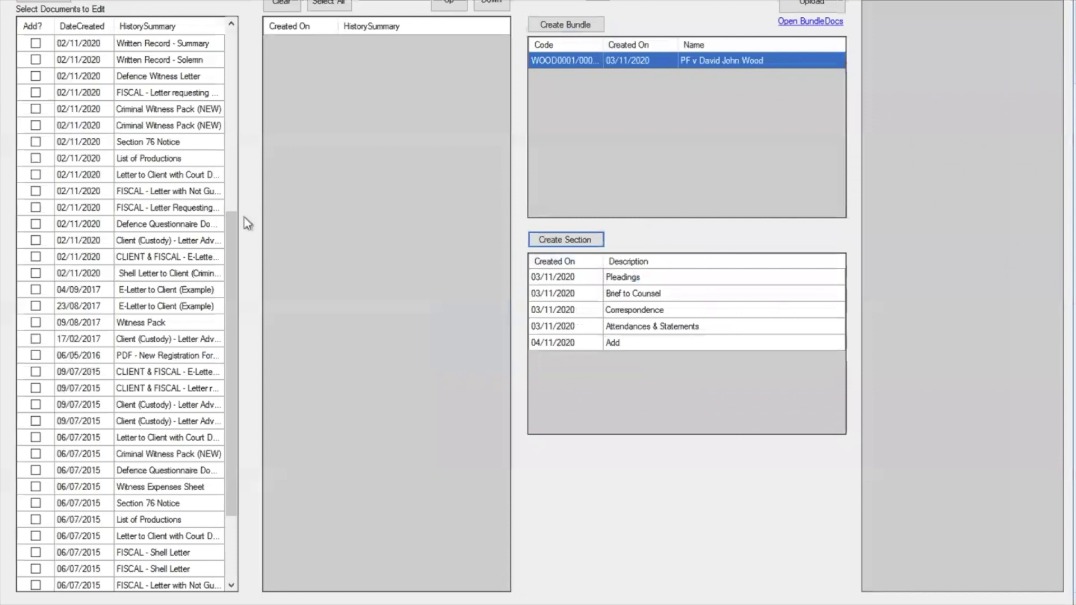
Upload the last two Defence Questionnaire Documents and two criminal client shell letters of 06/07/2015 to the Pleadings section, and clear the selection.
drag(234, 277, 230, 404)
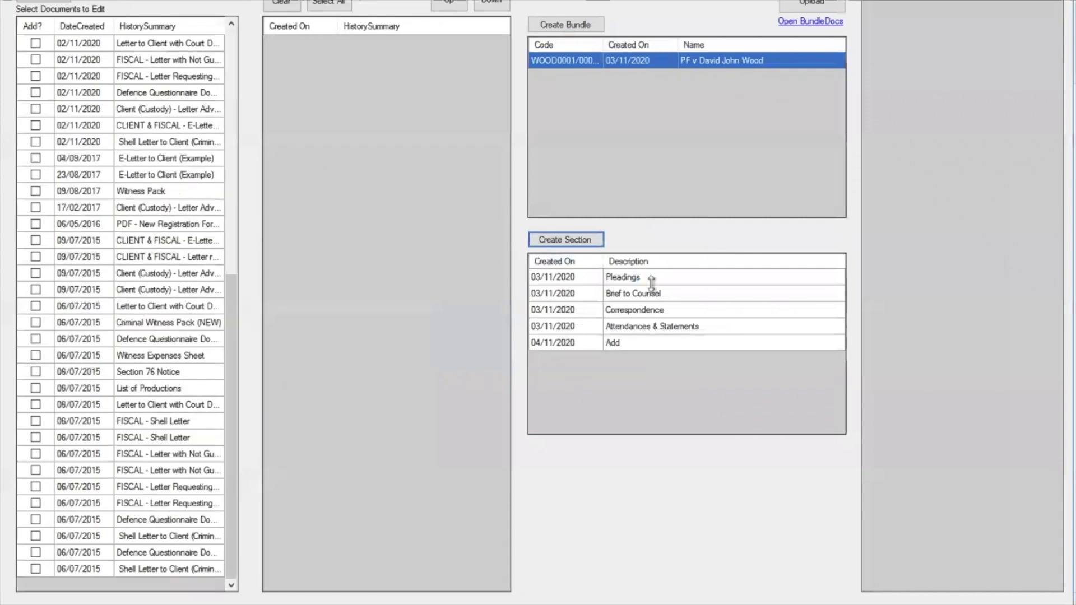
click(36, 519)
click(36, 536)
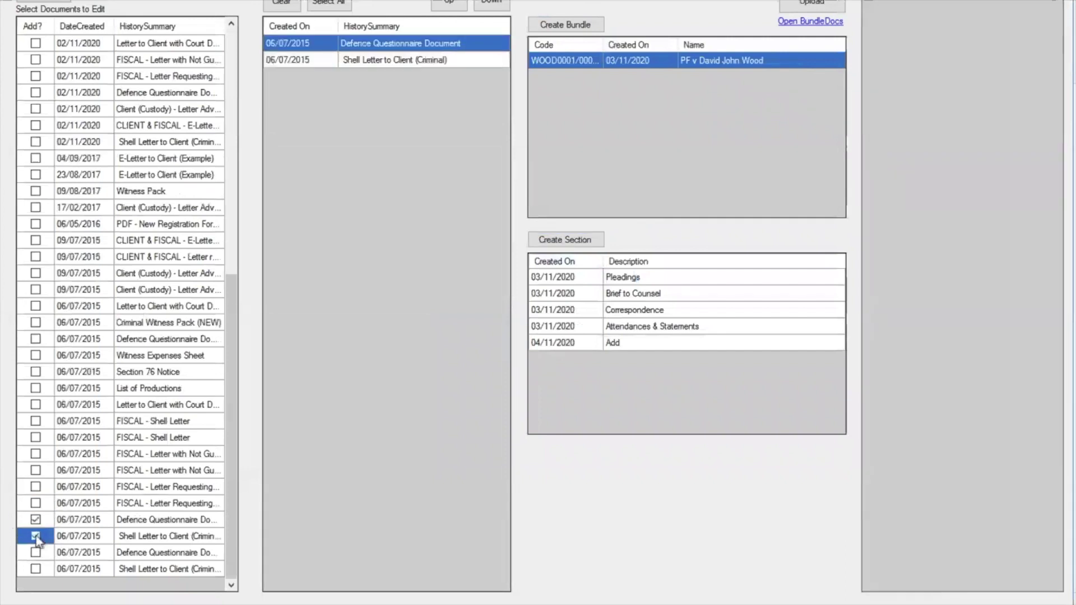
click(36, 553)
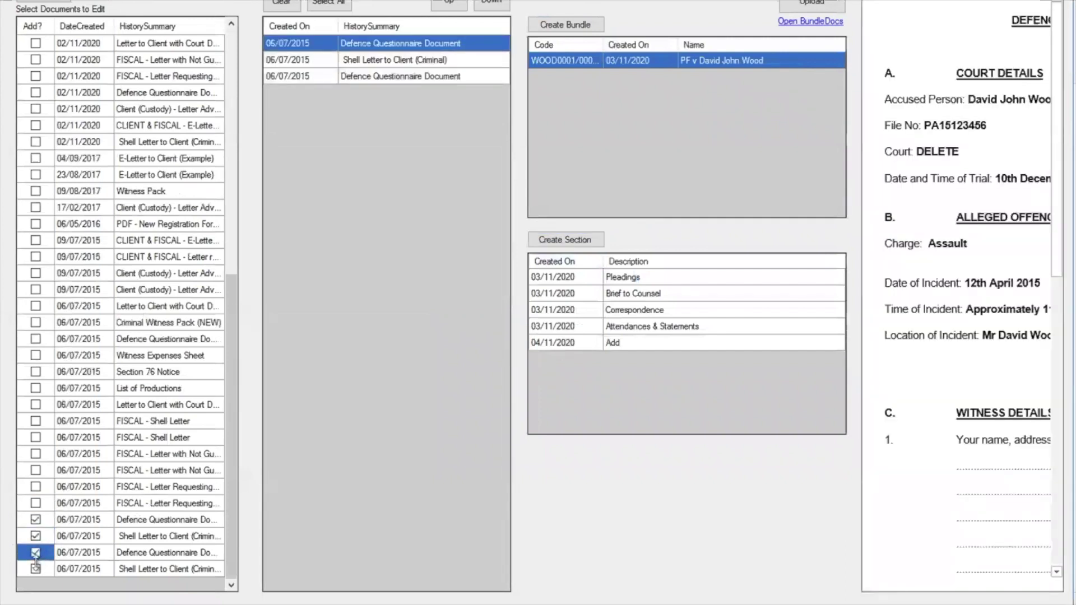
click(36, 569)
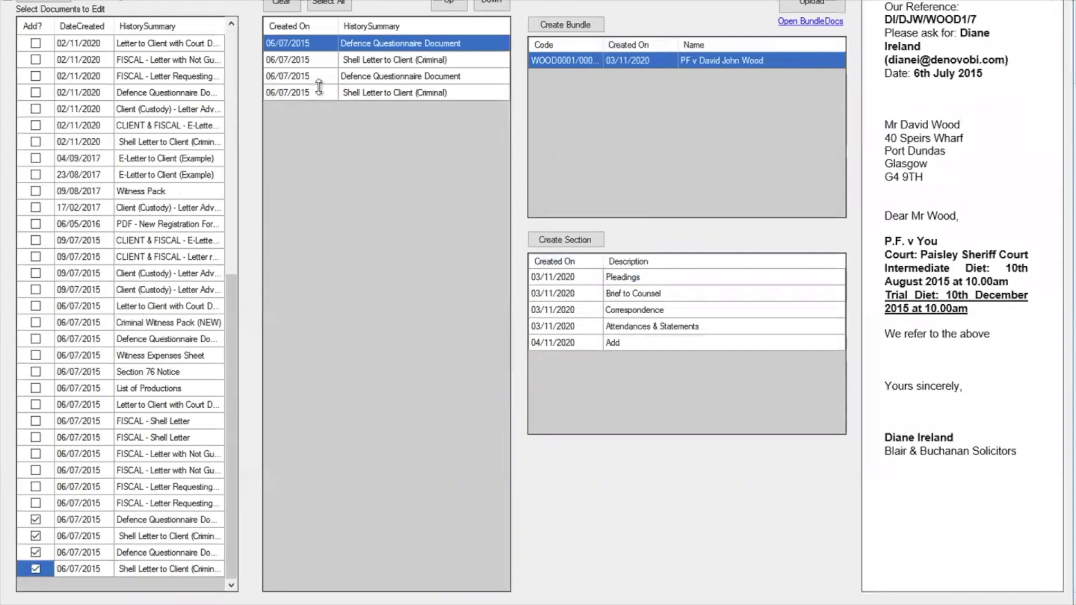
click(646, 280)
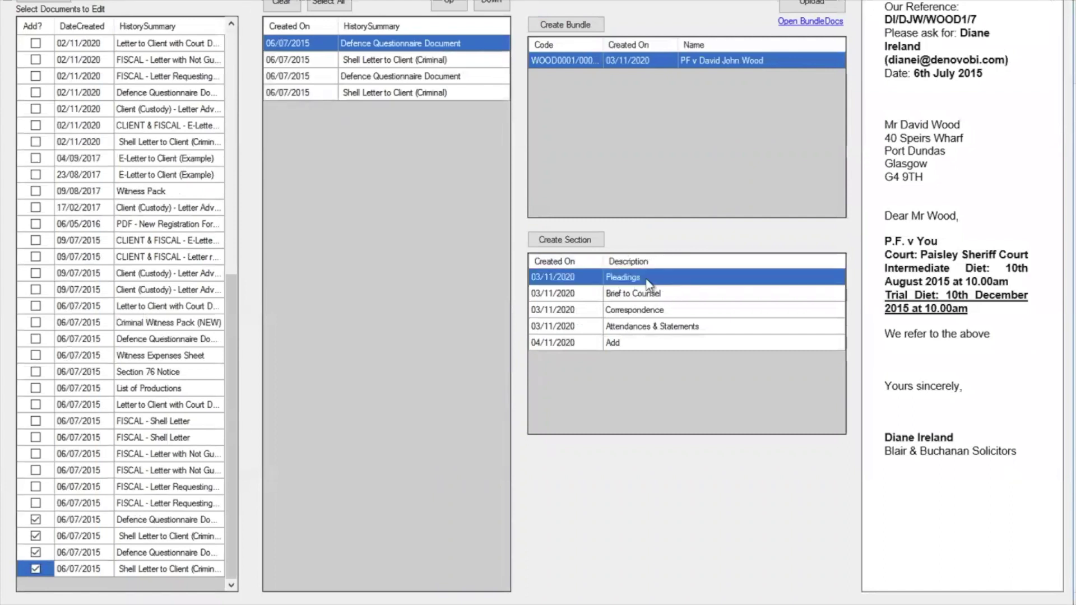
click(814, 6)
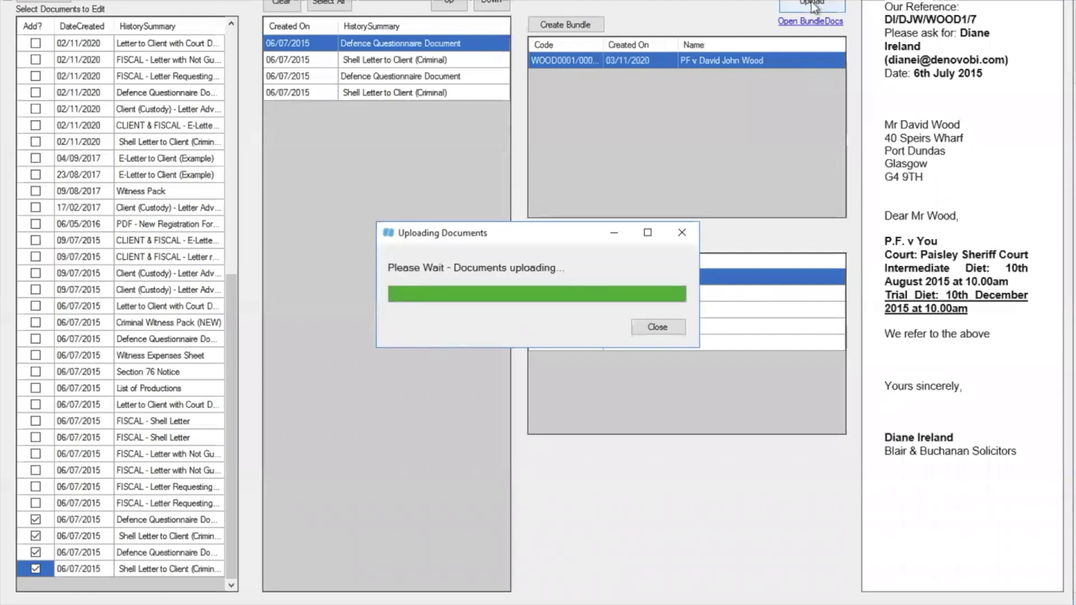
click(660, 328)
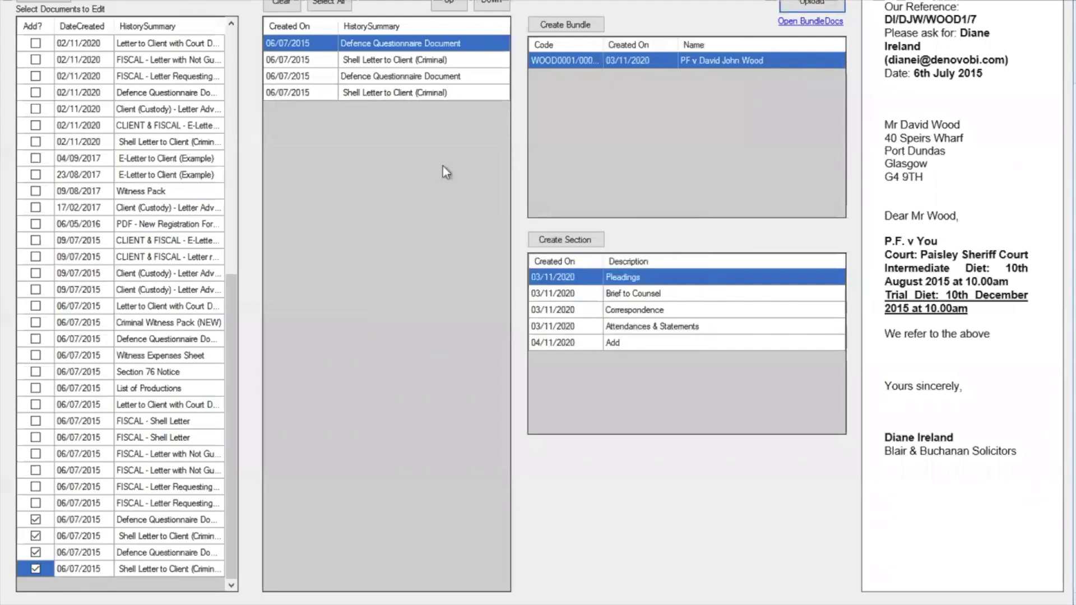
click(283, 4)
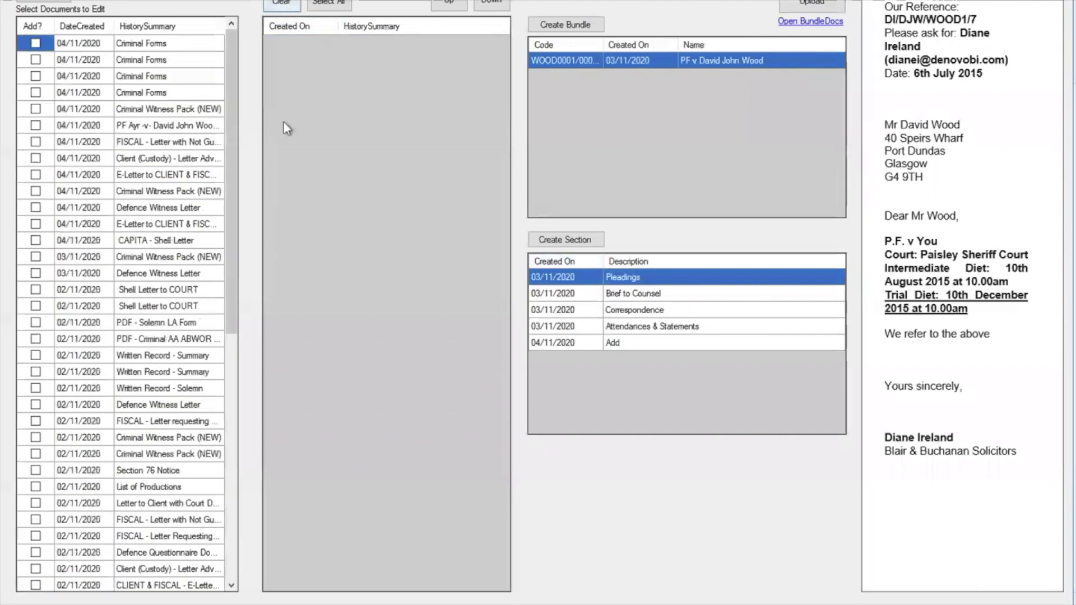
Upload the 06/07/2015 Witness Expenses Sheet, Section 76 Notice, List of Productions, court dates letter and two FISCAL shell letters to Brief to Counsel; clear the selection.
click(596, 293)
click(234, 385)
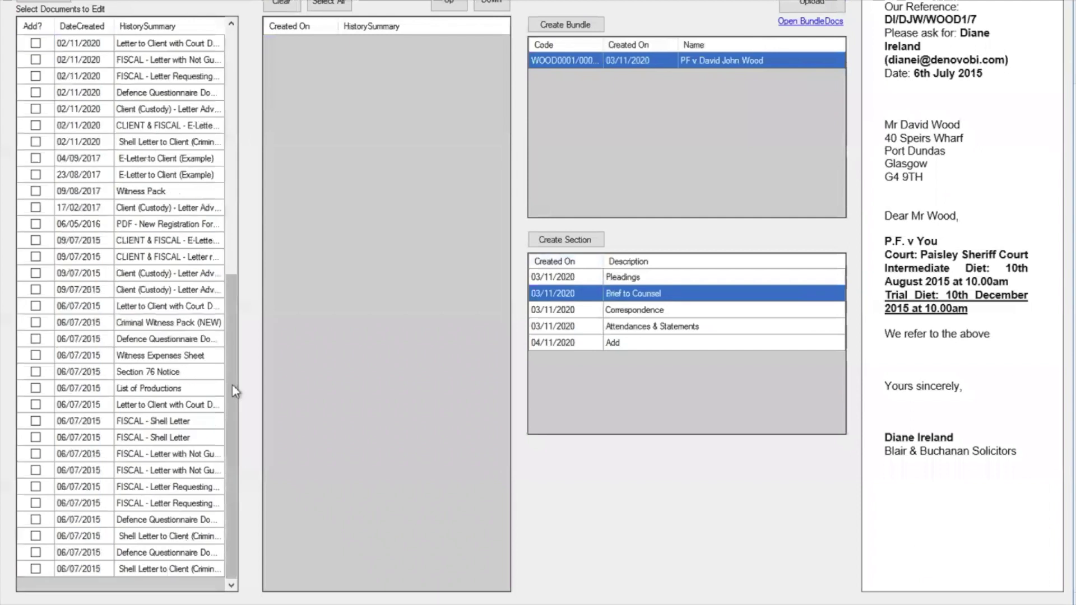
click(36, 355)
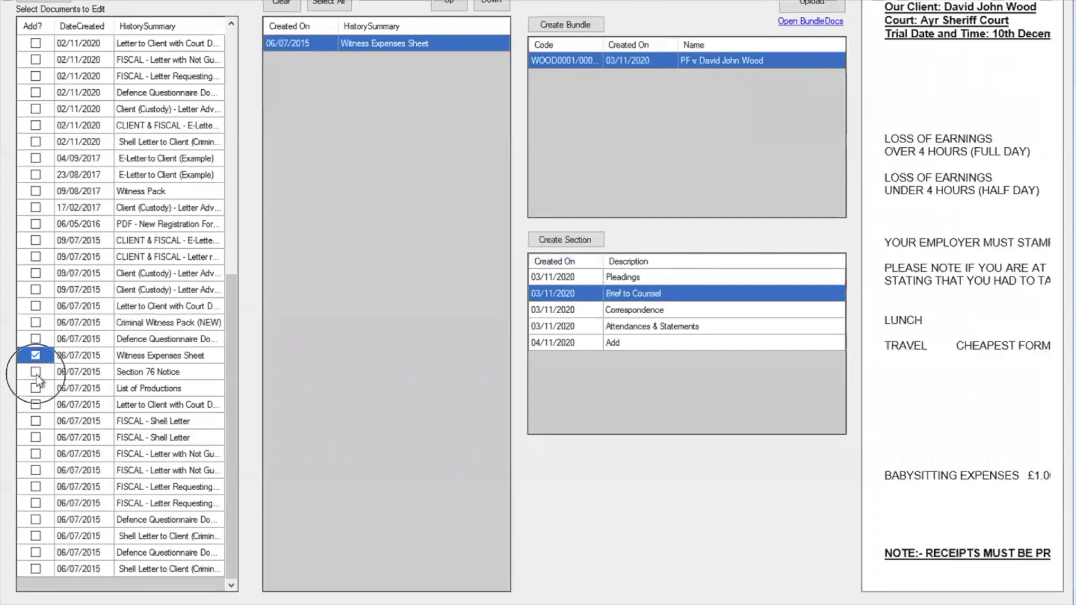
click(35, 372)
click(35, 388)
click(36, 404)
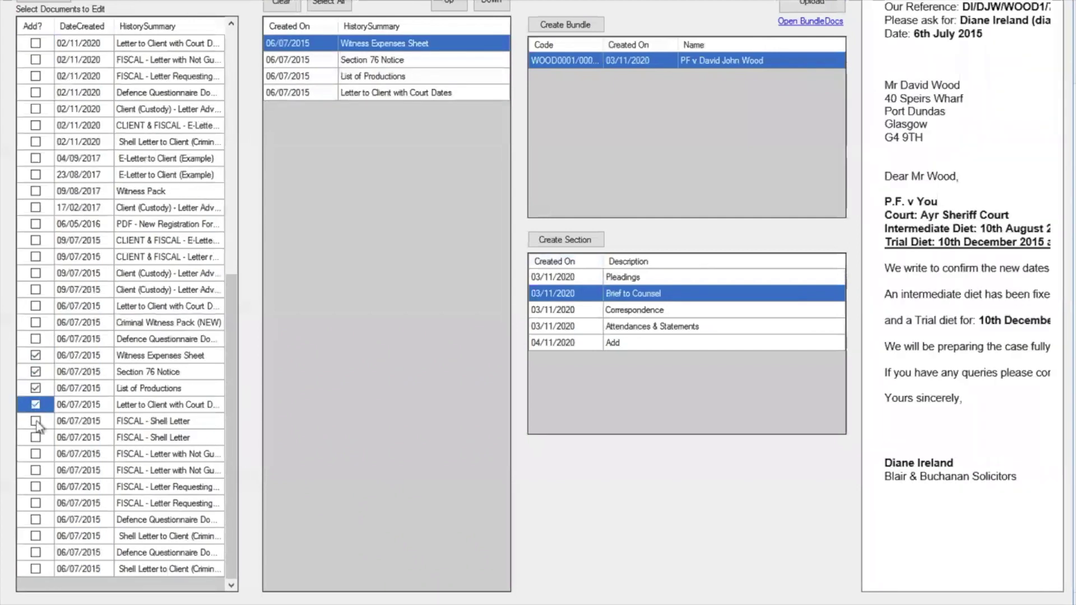
click(35, 421)
click(35, 438)
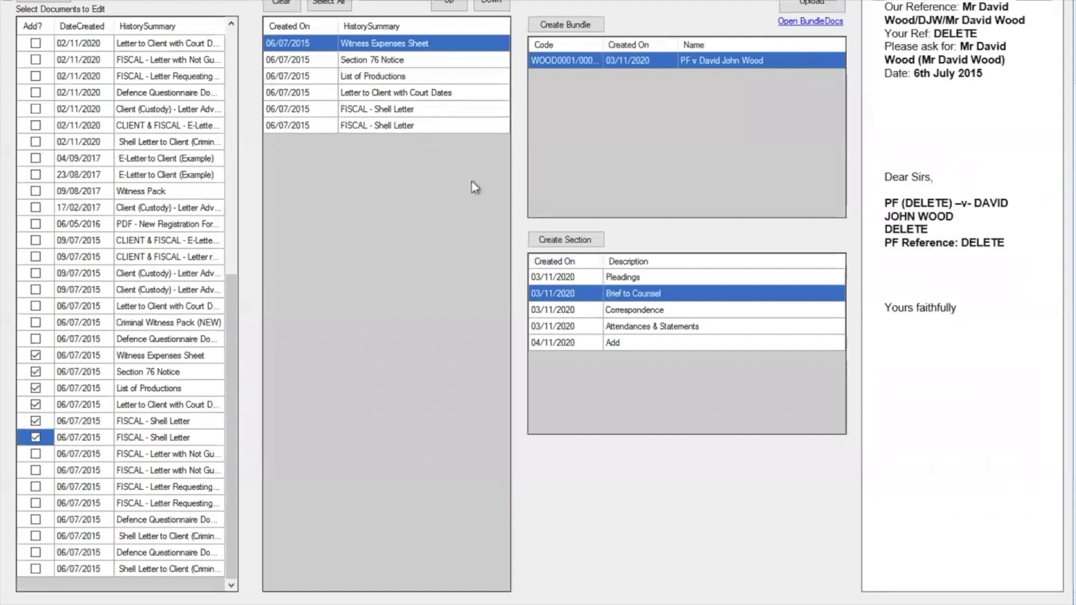
click(814, 7)
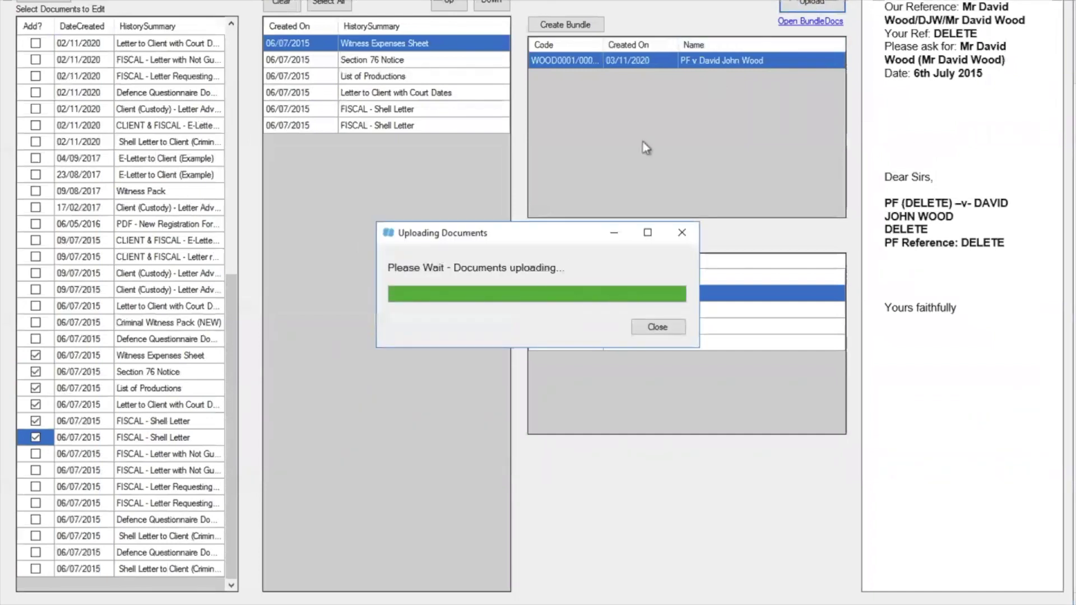
click(666, 329)
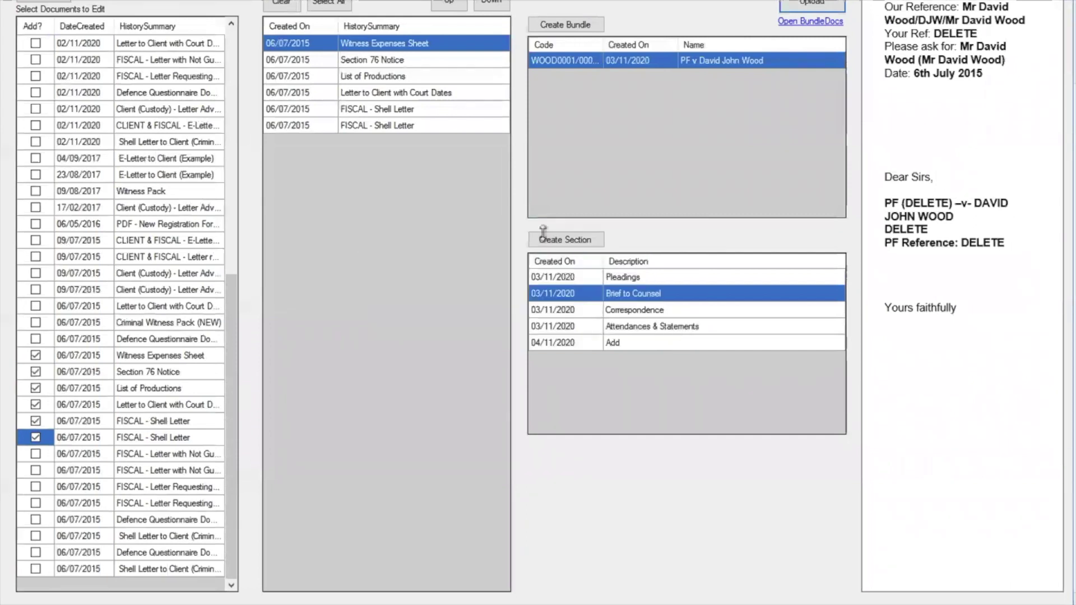
click(282, 4)
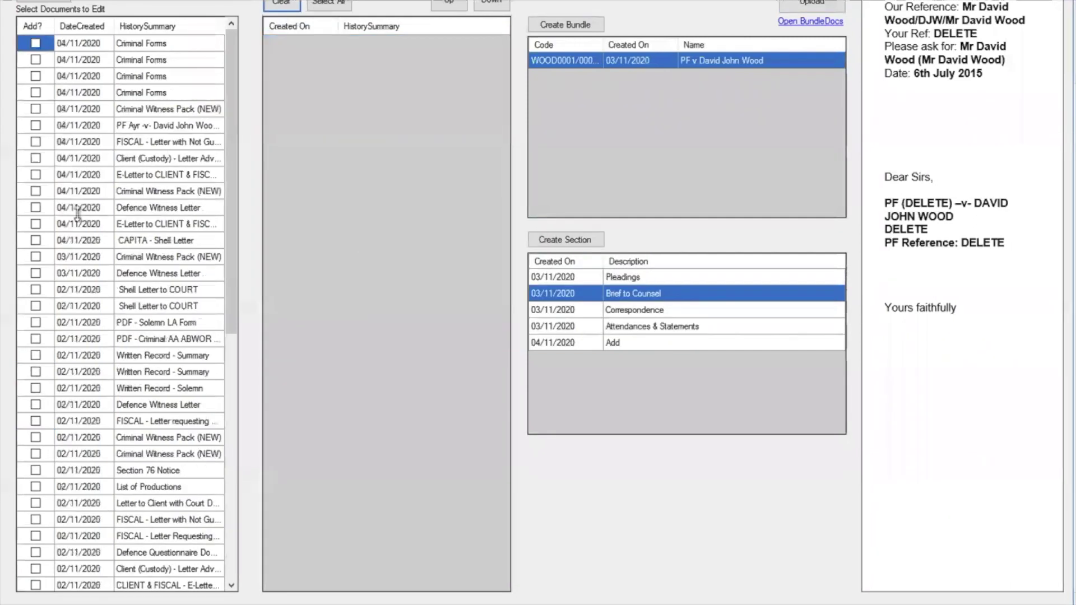
Upload the 03/11/2020 Criminal Witness Pack (NEW) and Defence Witness Letter plus two 02/11/2020 Shell Letters to COURT to the Correspondence section.
click(35, 257)
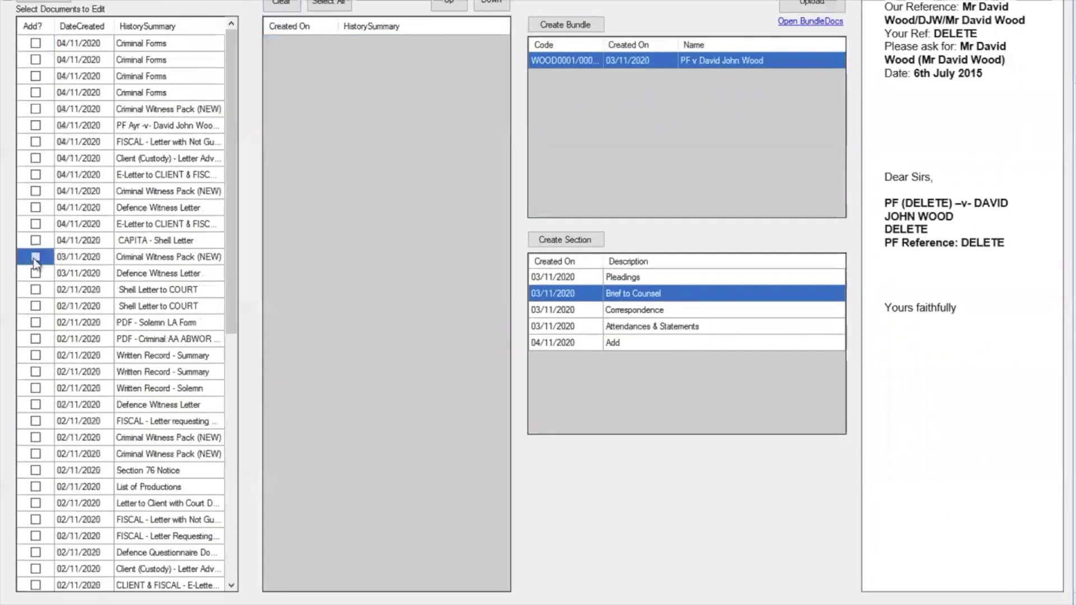
click(35, 273)
click(36, 289)
click(36, 306)
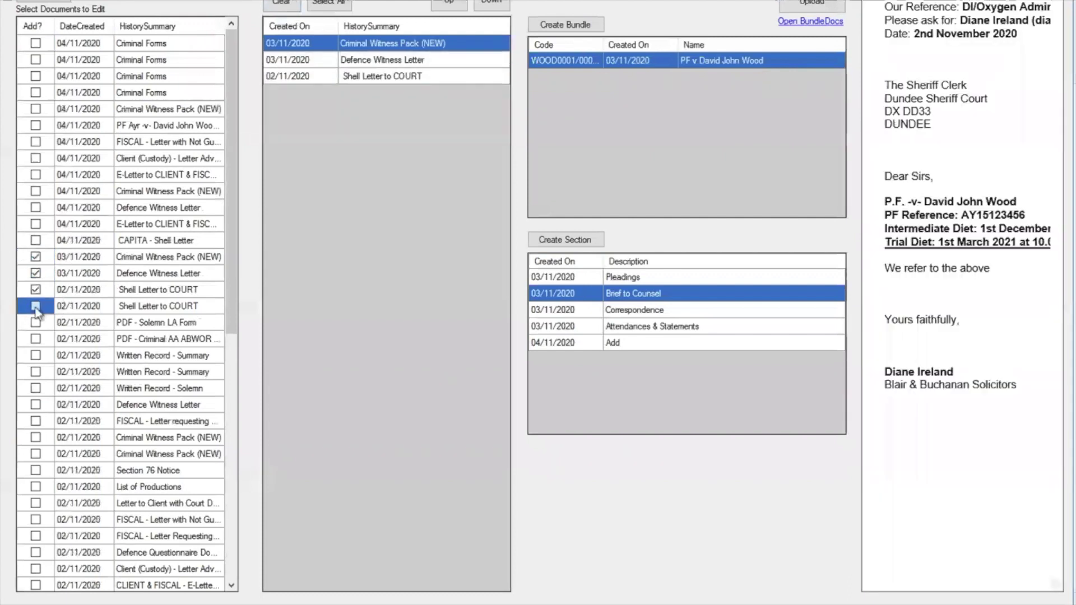
click(579, 312)
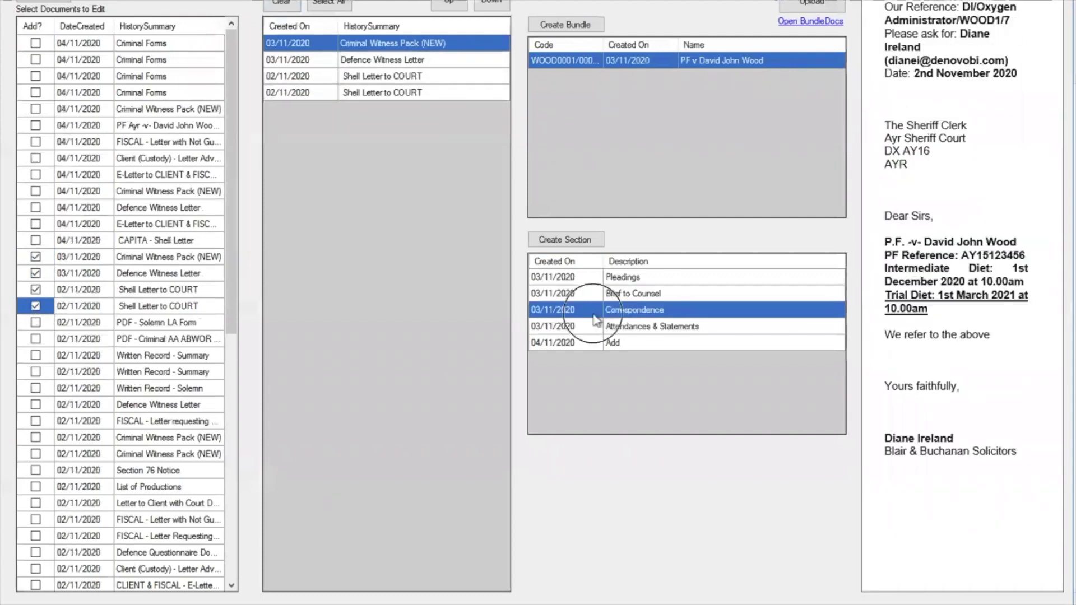
click(578, 244)
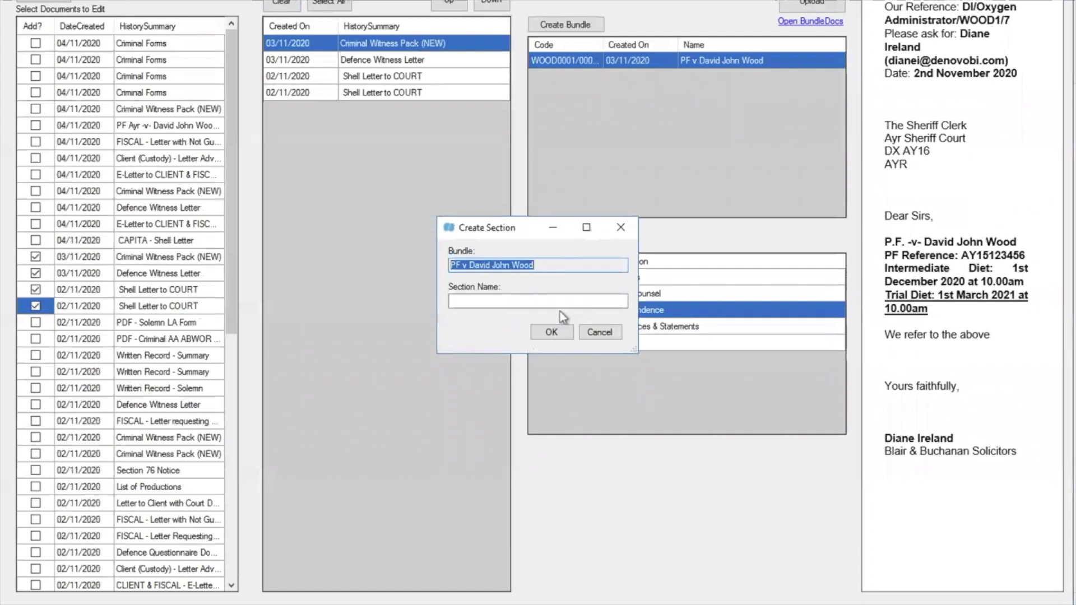
click(600, 332)
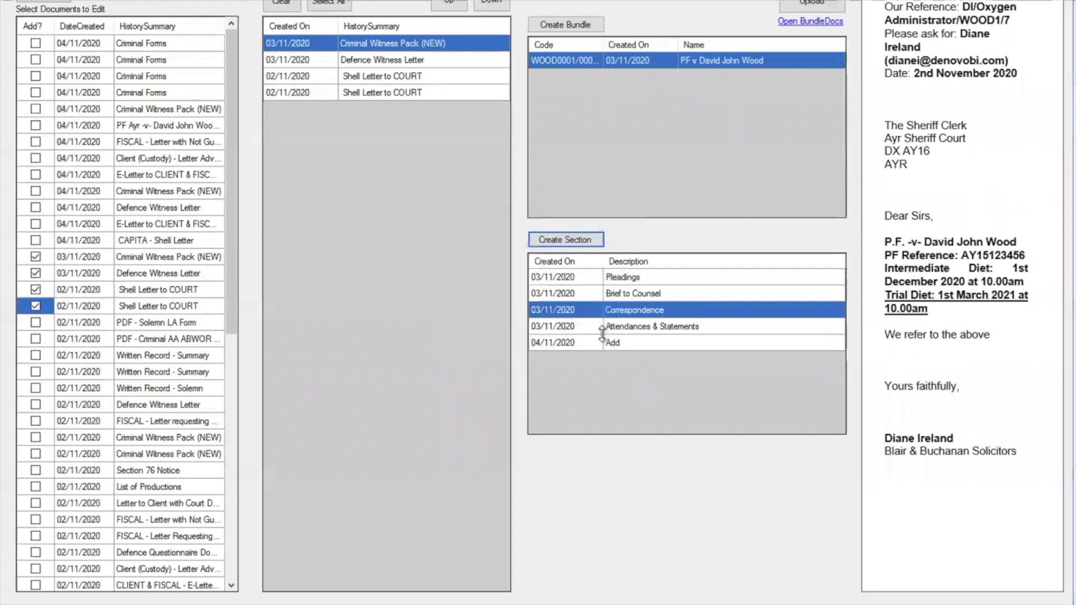
click(809, 8)
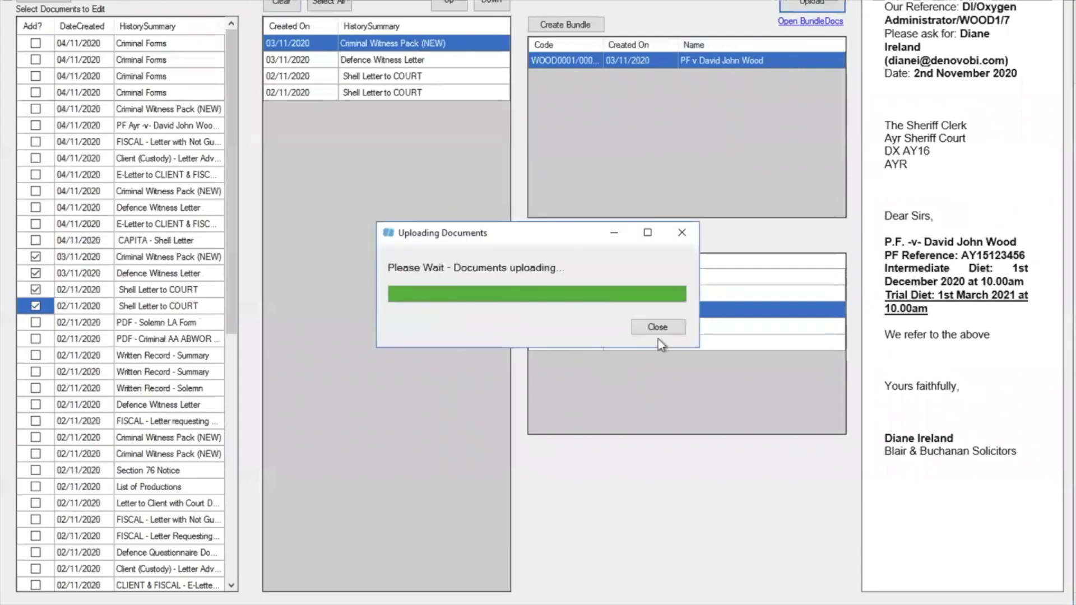
click(664, 331)
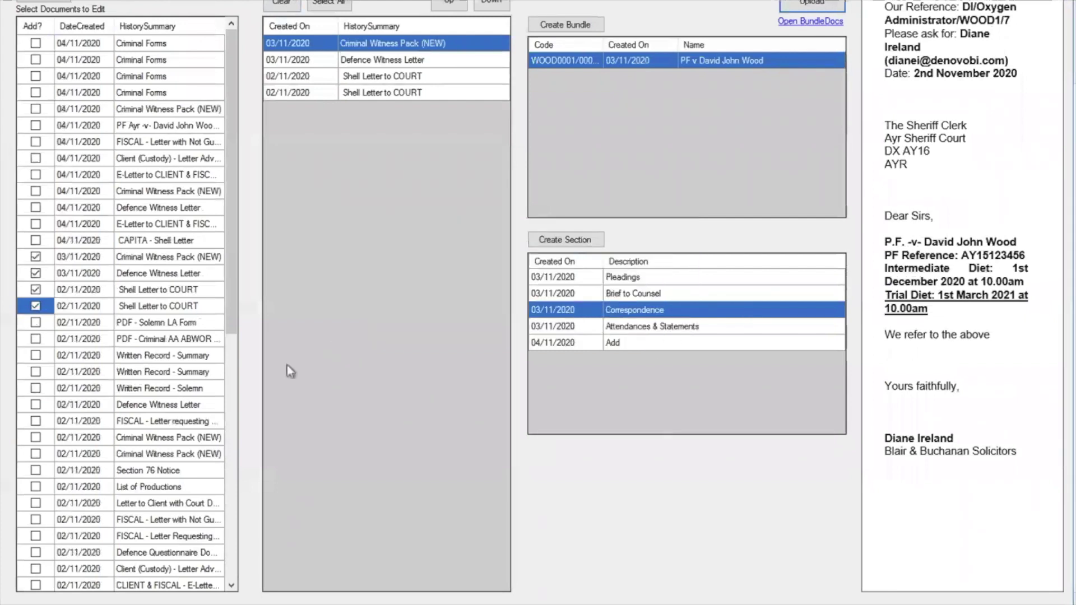
click(235, 374)
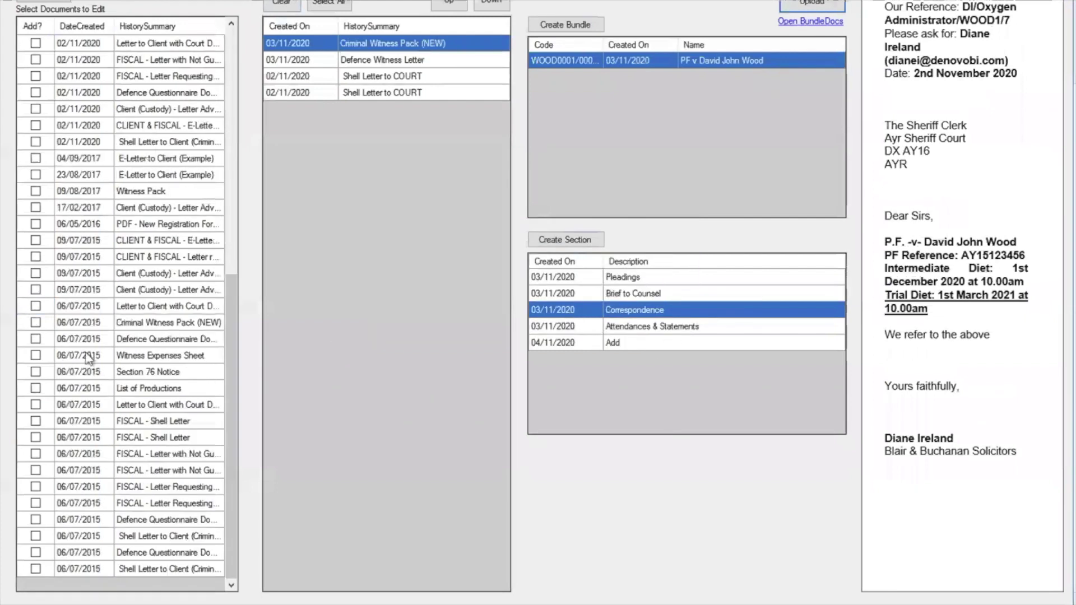
Add the 06/07/2015 Criminal Witness Pack (NEW) and court dates letter plus two 09/07/2015 custody sentence letters, and upload the full selection to the Add section.
click(35, 323)
click(35, 306)
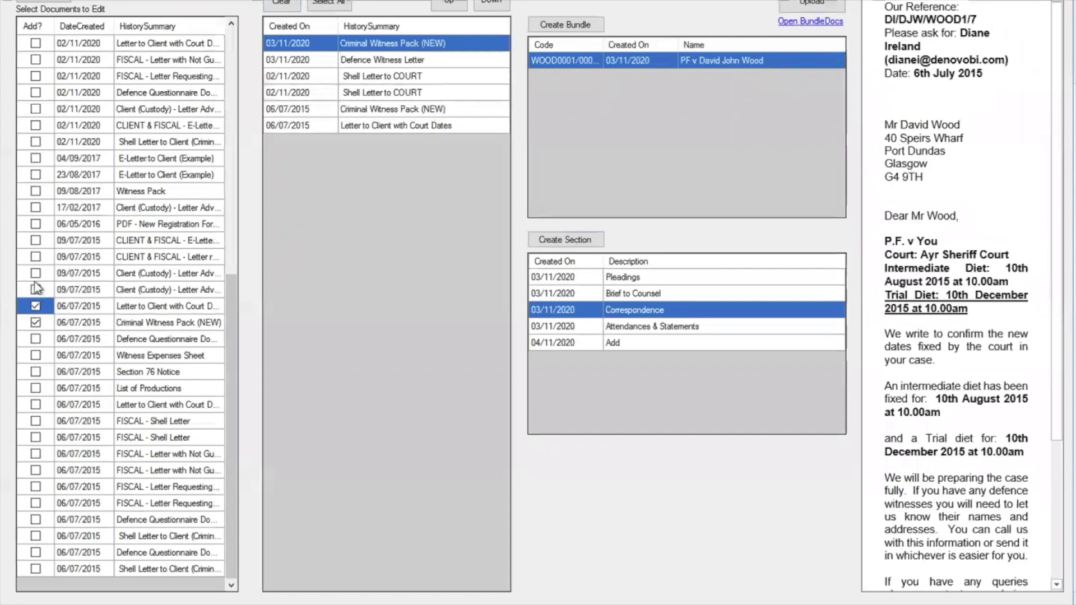
click(34, 273)
click(36, 290)
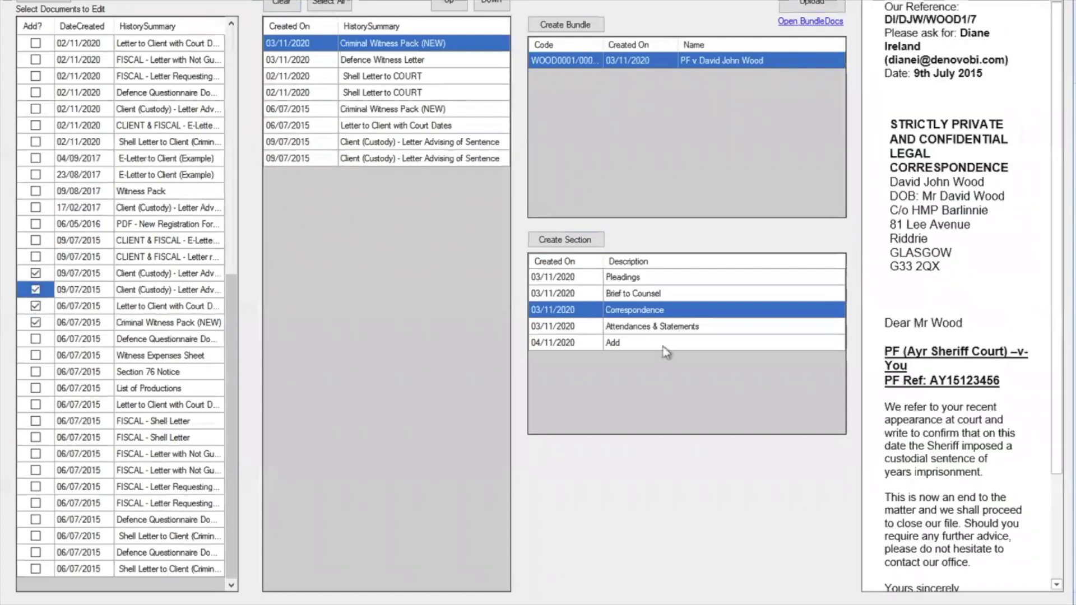
click(644, 345)
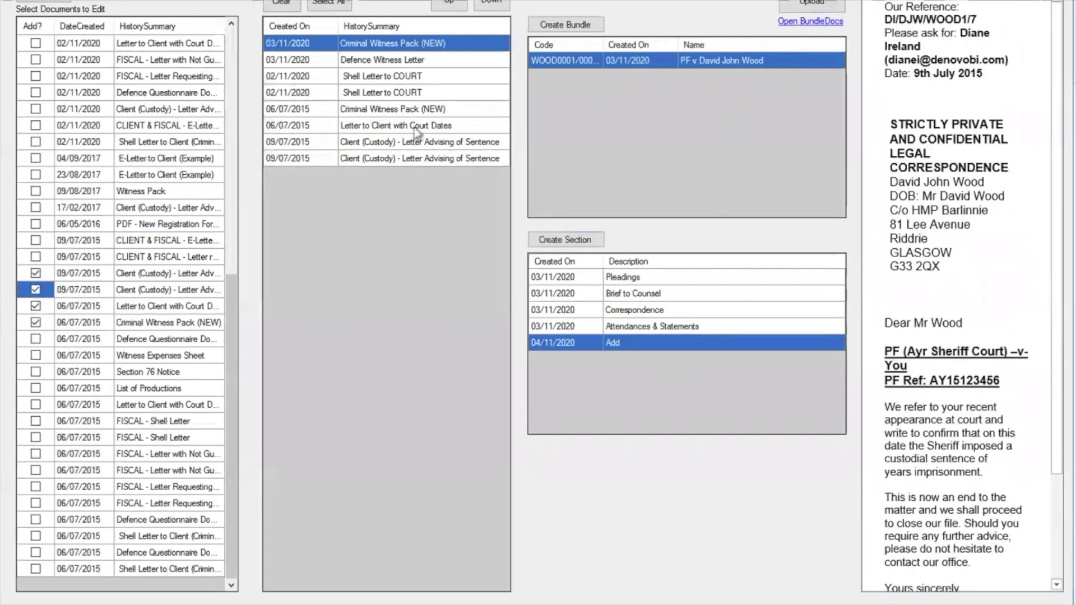
click(818, 4)
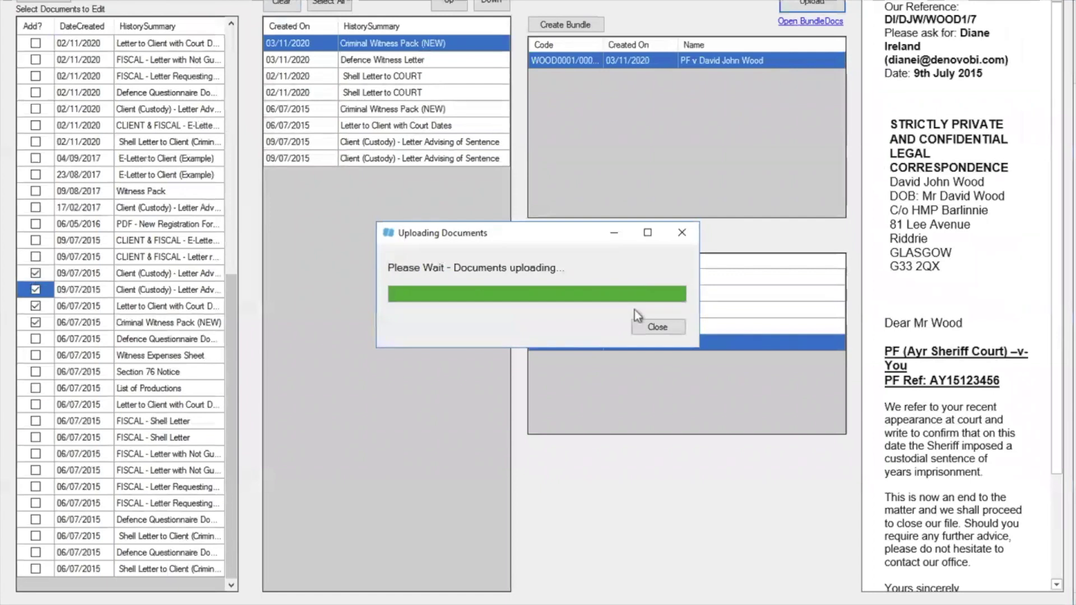
click(650, 328)
Switch to the BundleDocs website, sign in, and open the PF bundle created on 2020-11-03 in a maximized window.
click(810, 21)
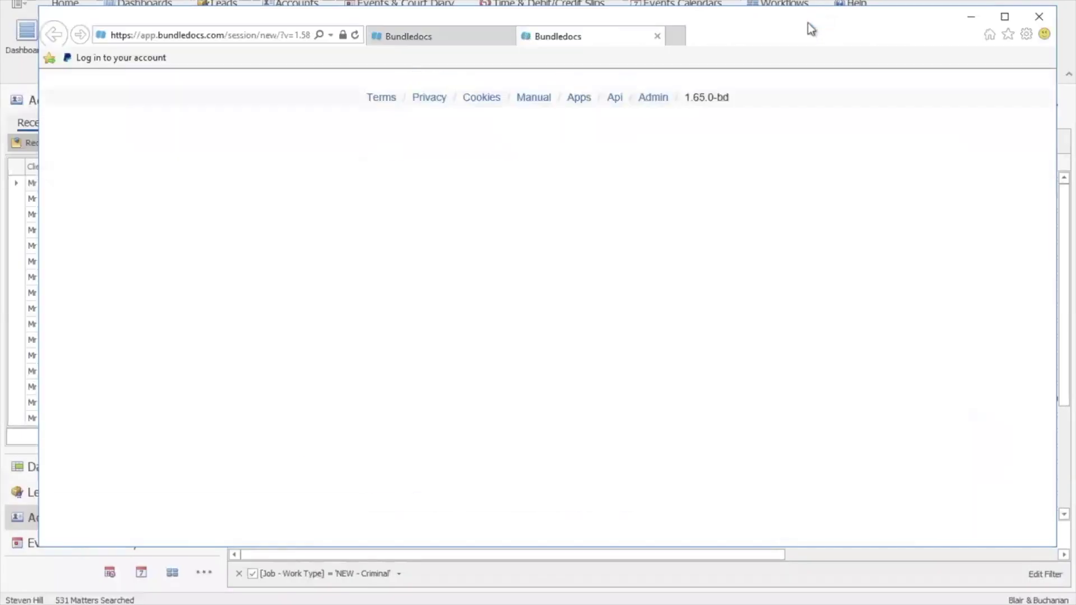
click(544, 331)
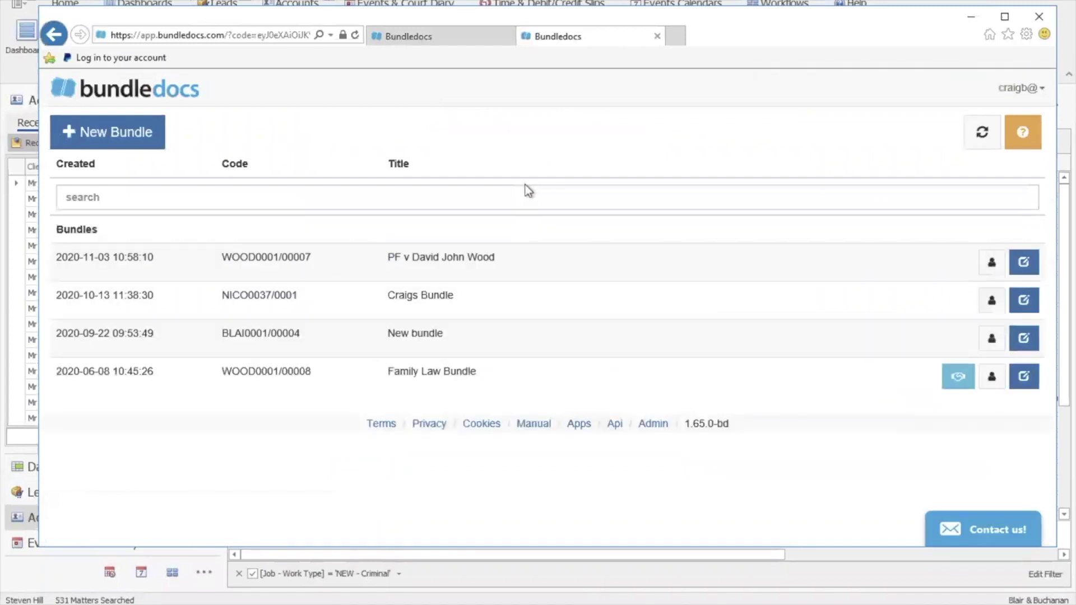
click(404, 263)
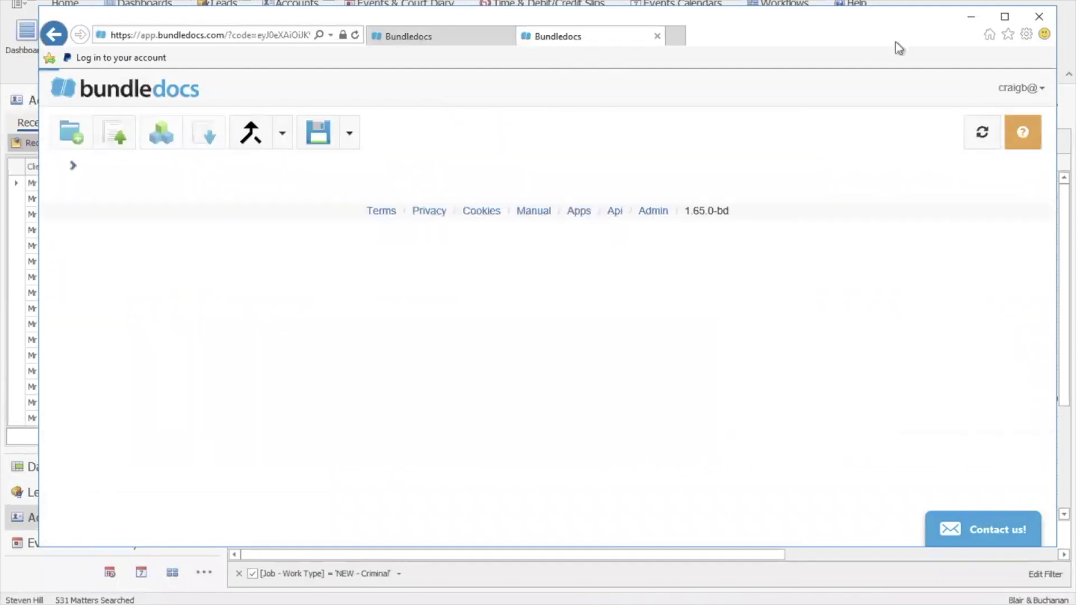
click(1005, 19)
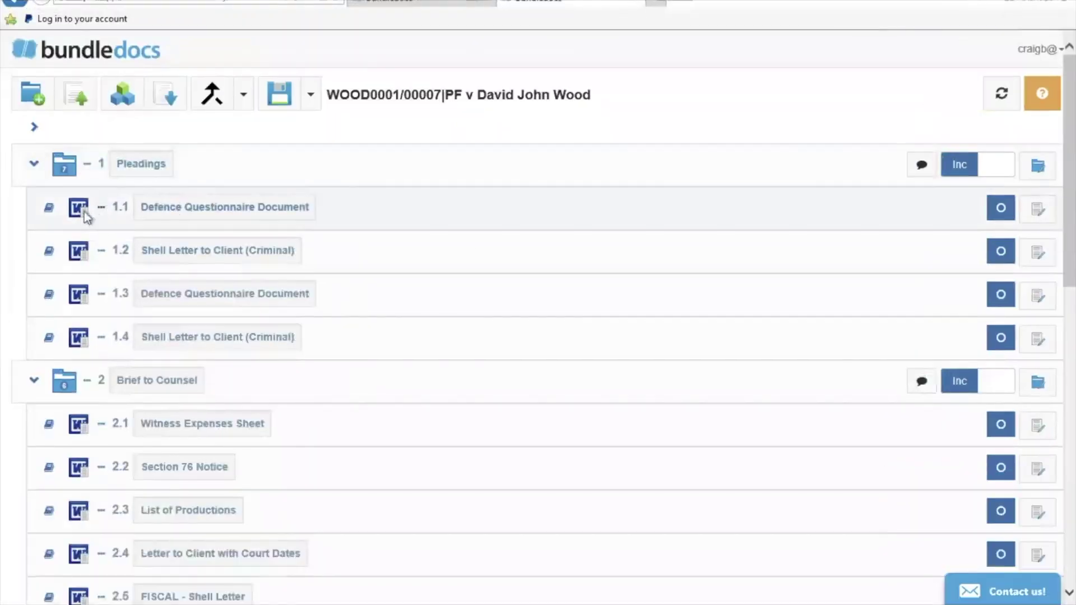
Examine the bundle's sections from Pleadings to Add and the documents uploaded in each.
scroll(207, 254, down, 1)
scroll(207, 253, down, 11)
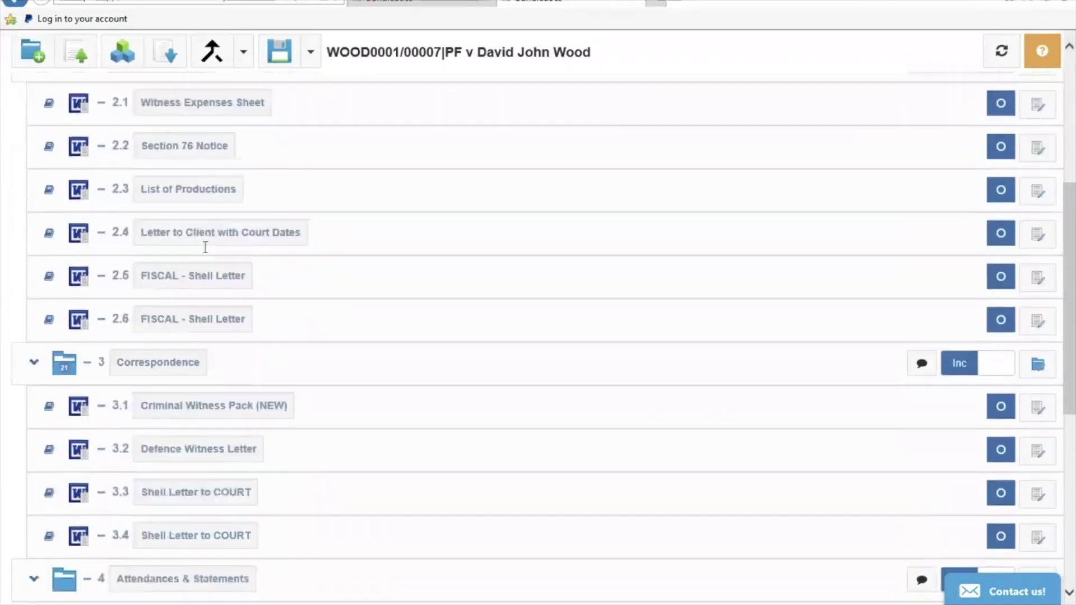
scroll(204, 248, down, 1)
scroll(204, 247, up, 1)
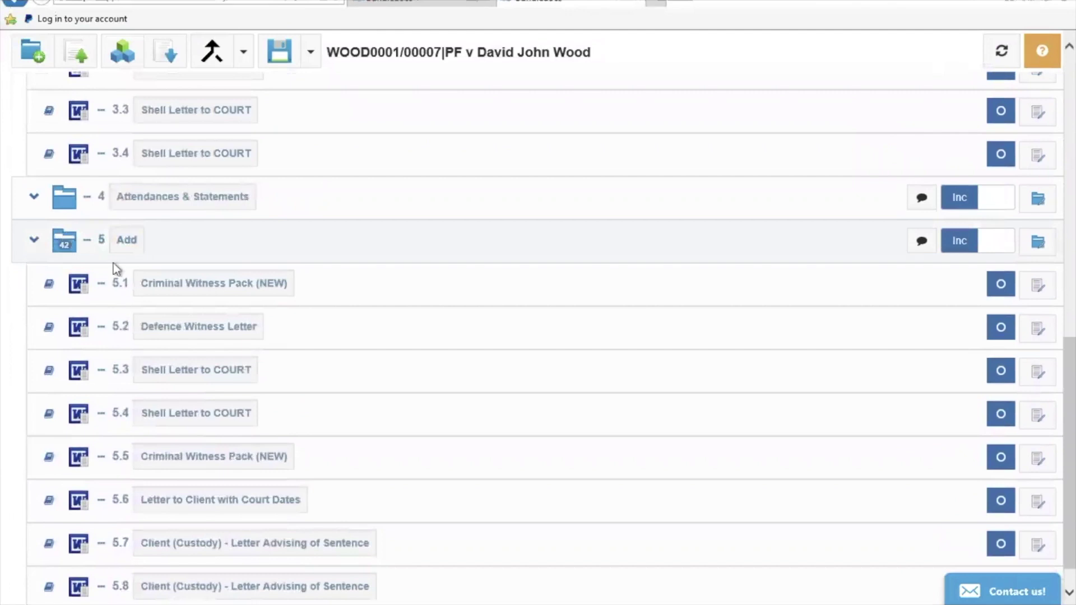
scroll(116, 269, up, 8)
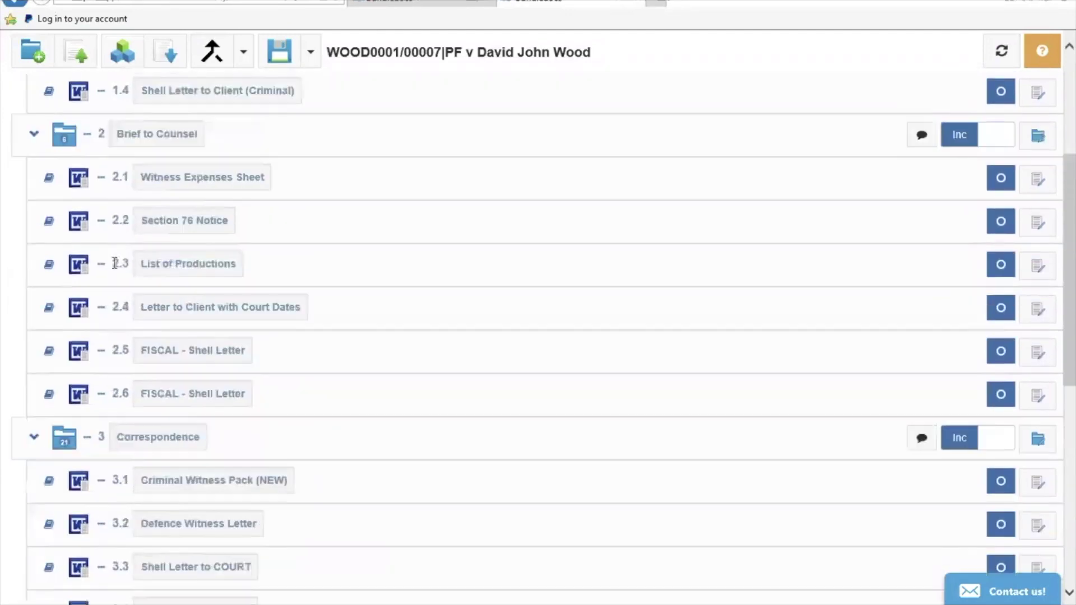
scroll(114, 263, up, 5)
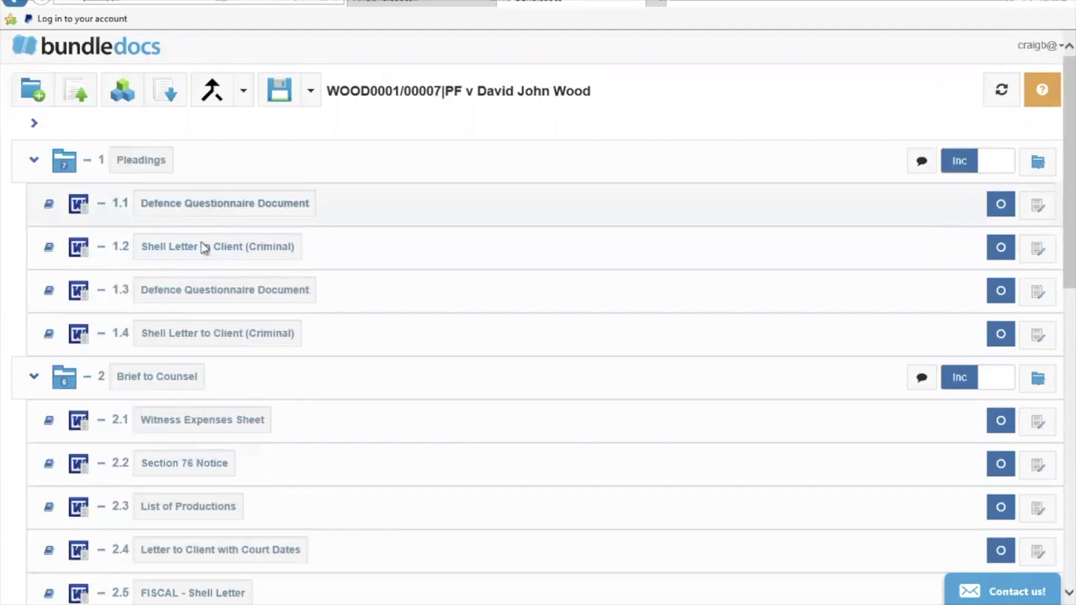
Rename document 1.2 in the Pleadings section as Shell Letter to Client.
click(229, 247)
drag(254, 248, 423, 254)
key(BackSpace)
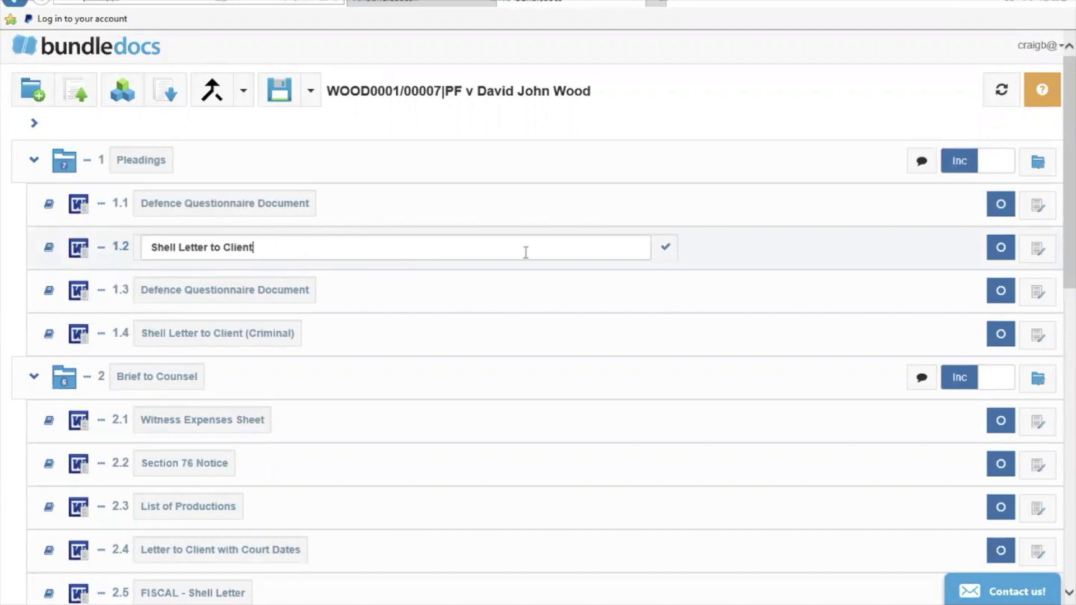
click(665, 247)
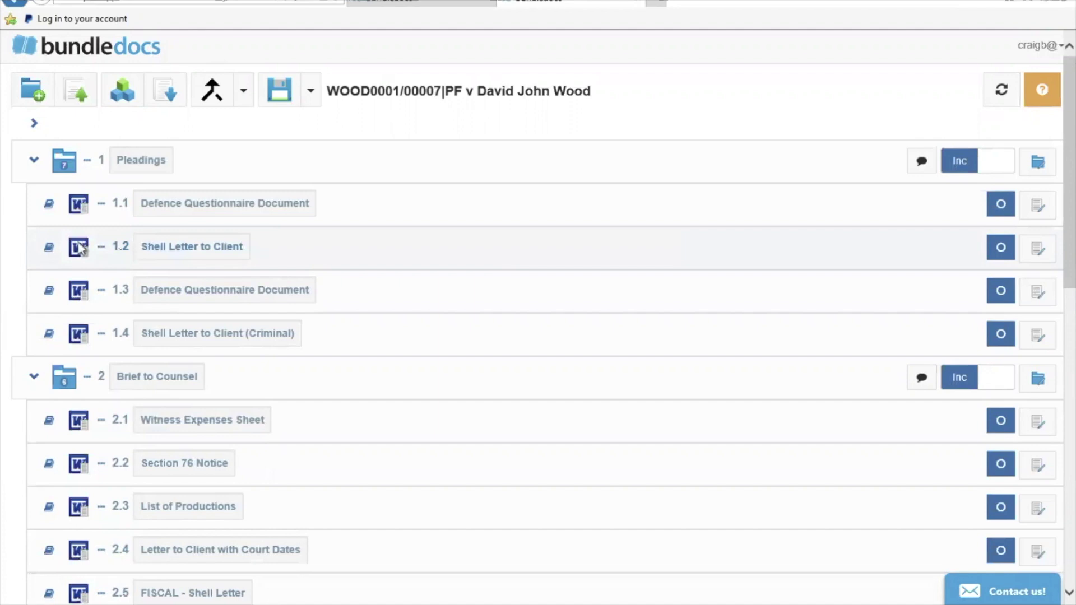
Move the second Defence Questionnaire Document above Shell Letter to Client, and Shell Letter to Client (Criminal) below Witness Expenses Sheet in Brief to Counsel.
drag(78, 289, 81, 245)
drag(80, 330, 78, 426)
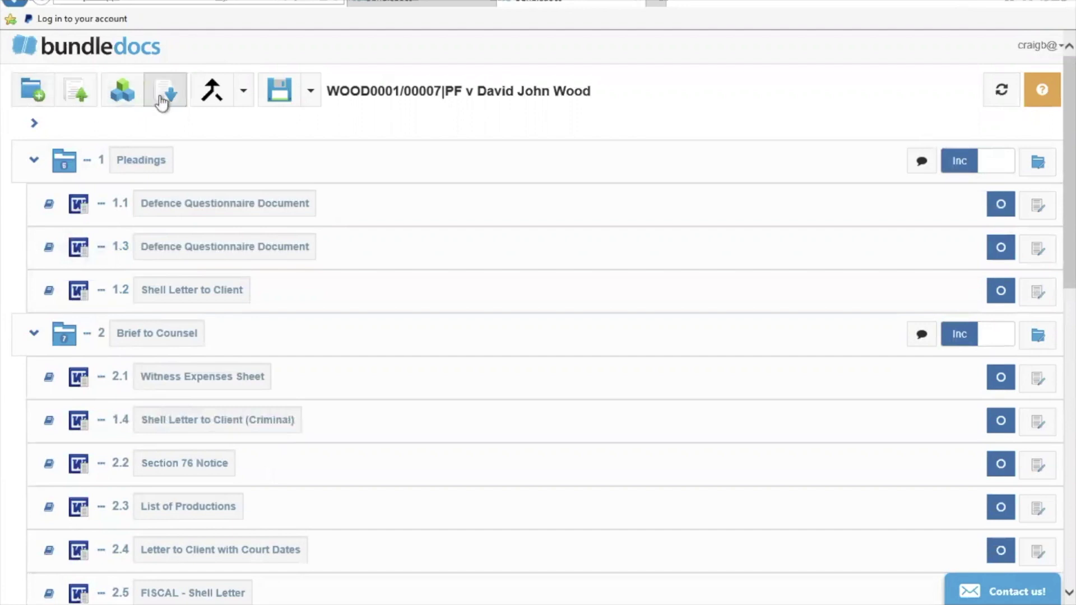
View the new section form and the document upload options with Correspondence as the upload location, closing both without adding anything.
click(38, 94)
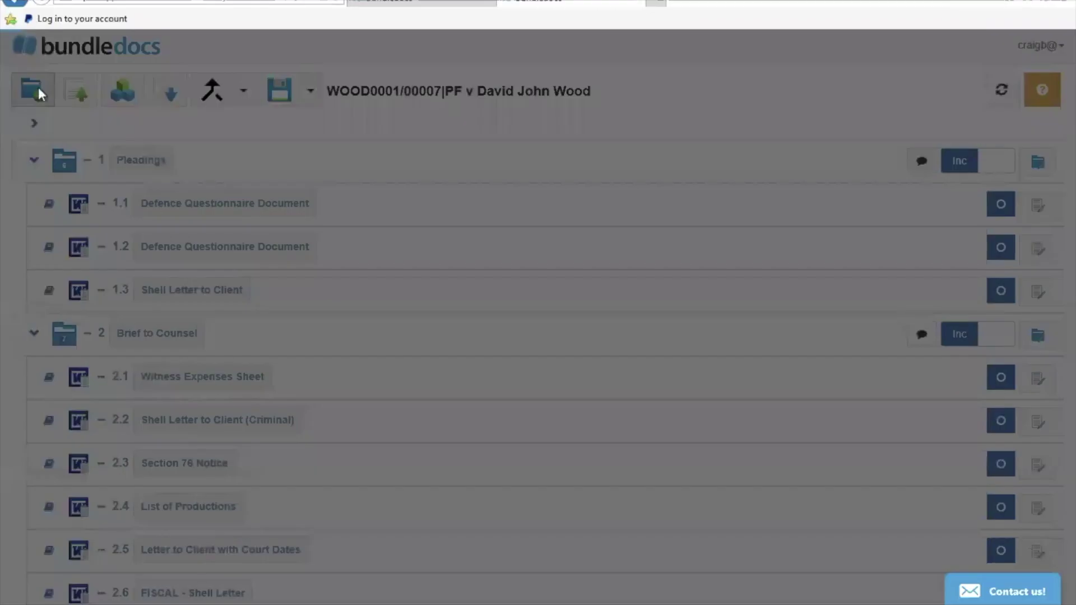
click(611, 251)
click(605, 270)
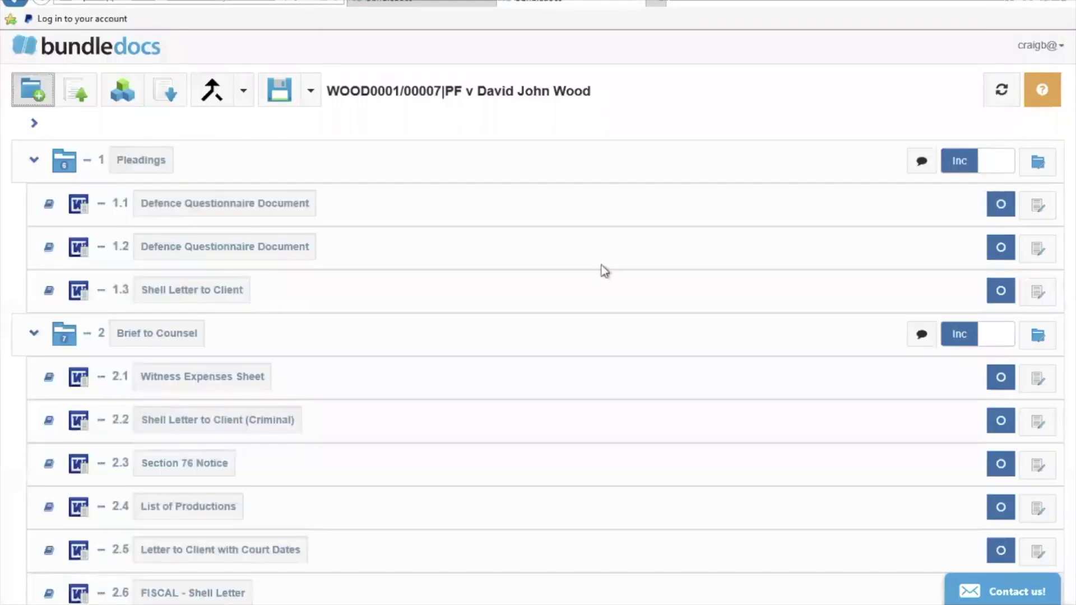
click(73, 99)
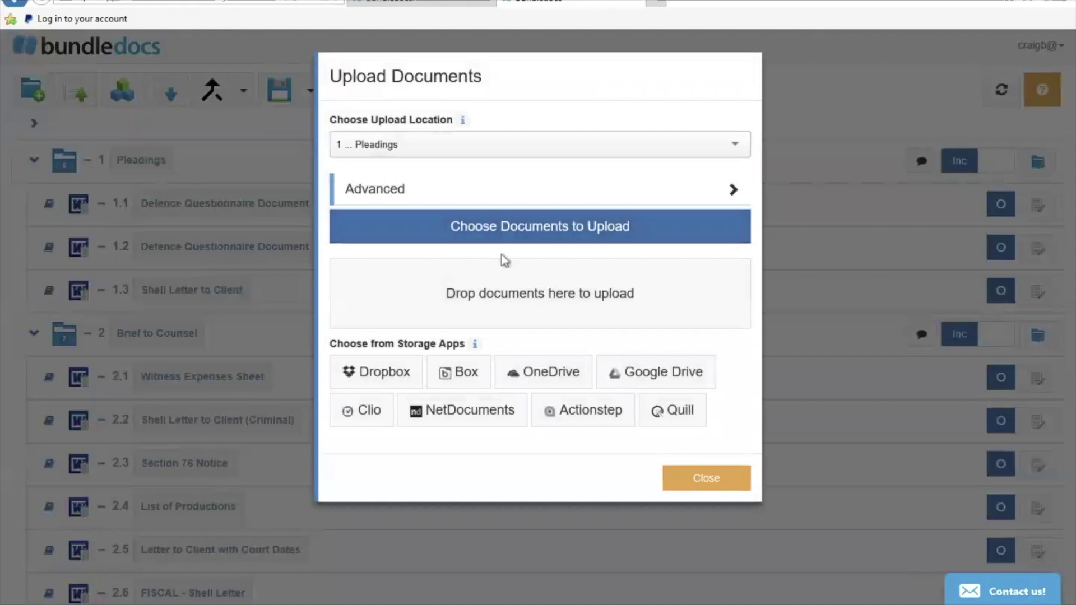
click(525, 148)
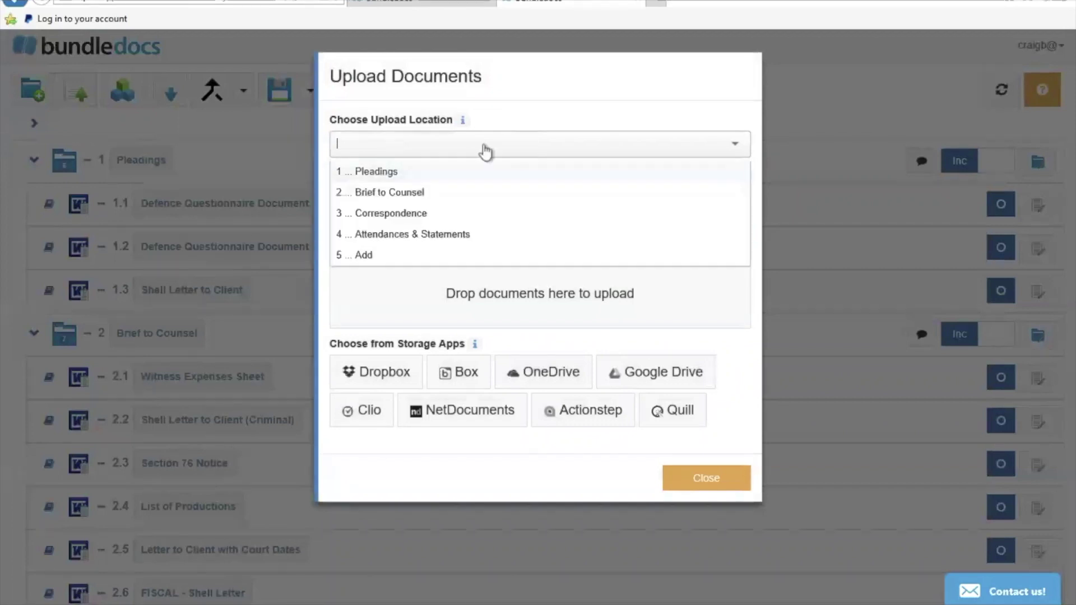
click(392, 214)
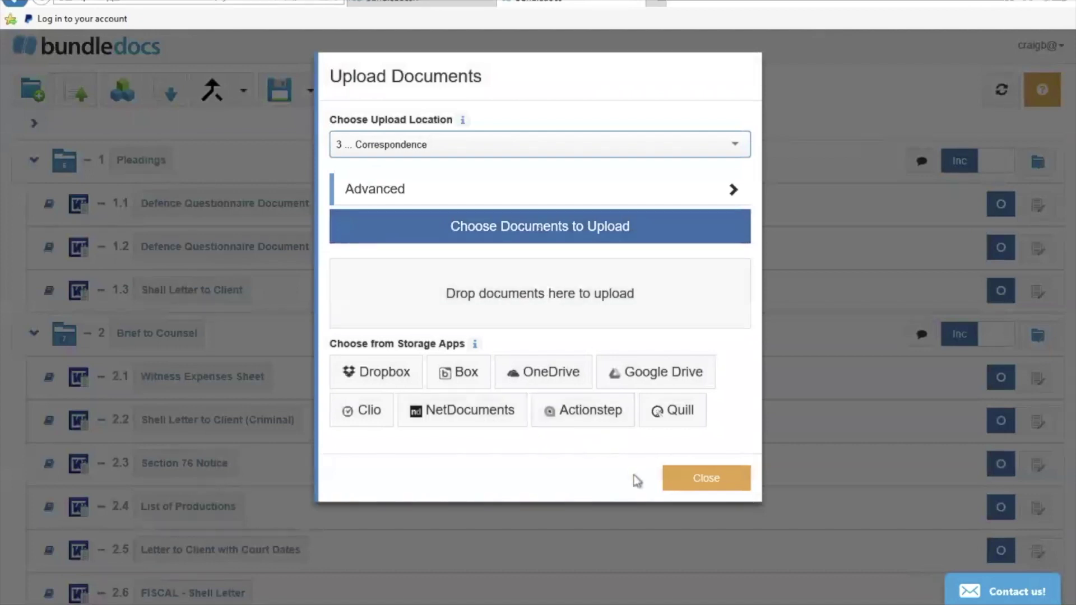
click(701, 486)
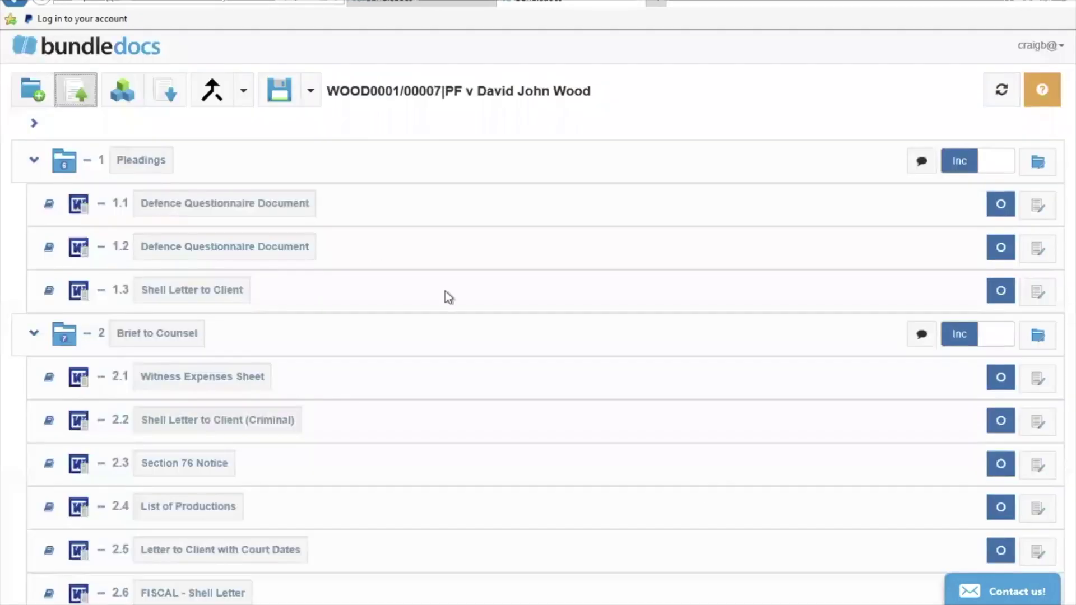
Review the bundle generation settings, including the title page and description options, and close them without generating.
click(123, 92)
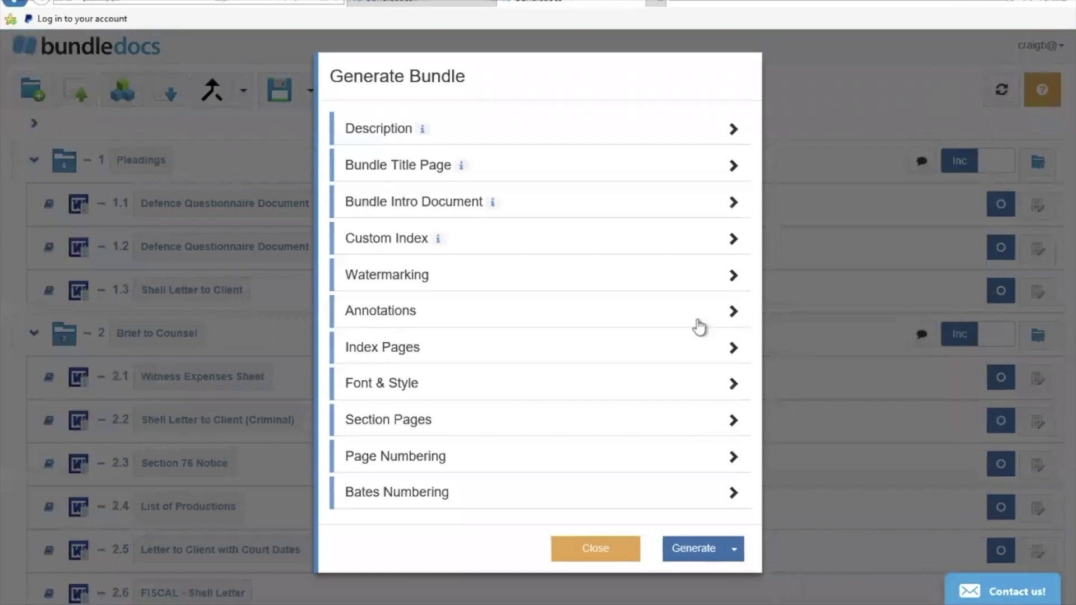
click(729, 164)
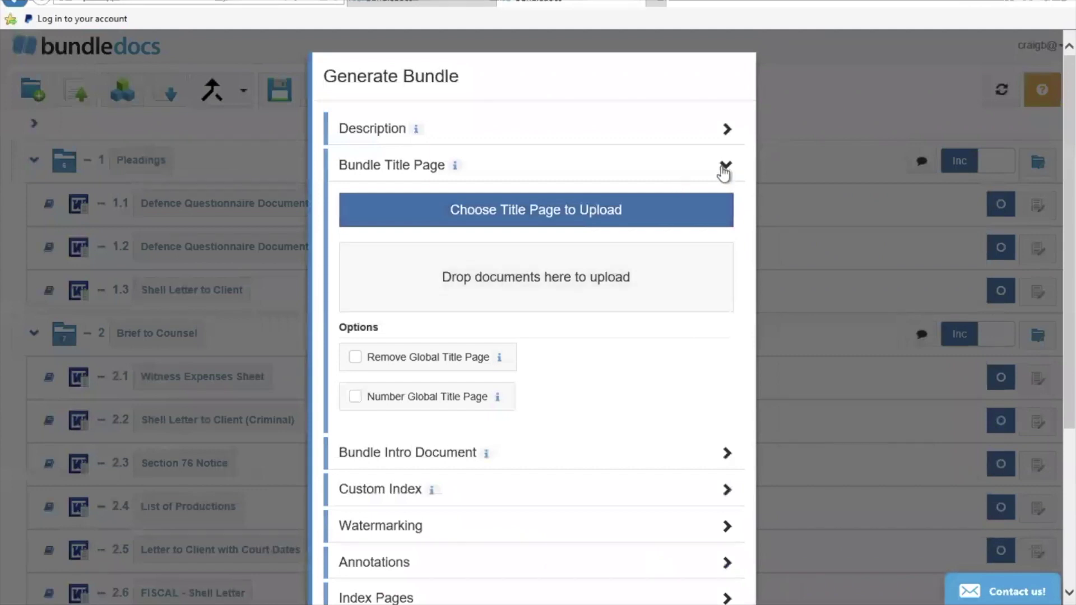
click(728, 165)
click(727, 130)
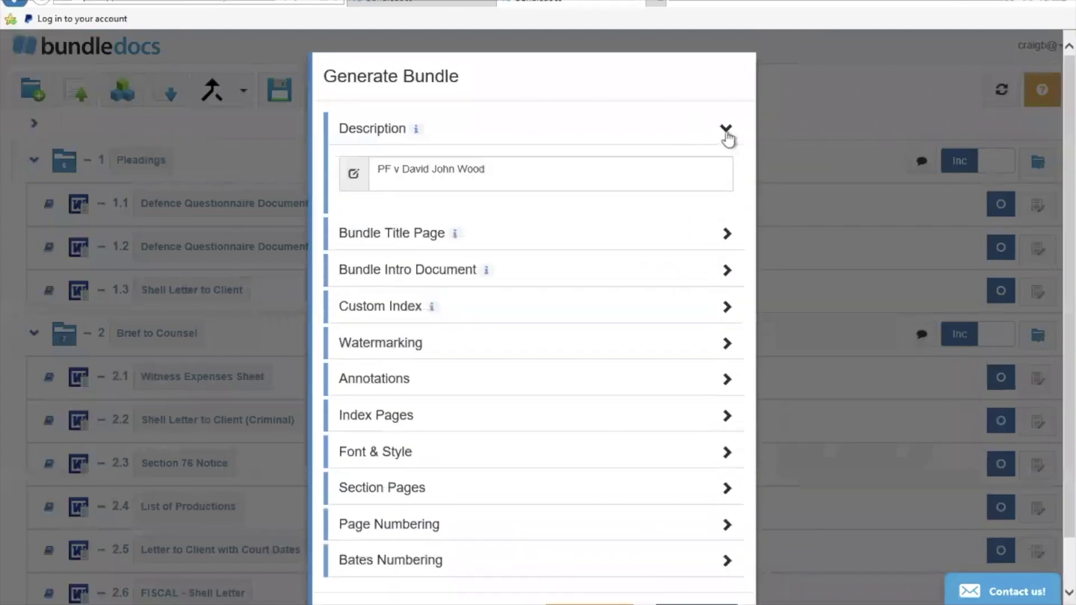
click(727, 131)
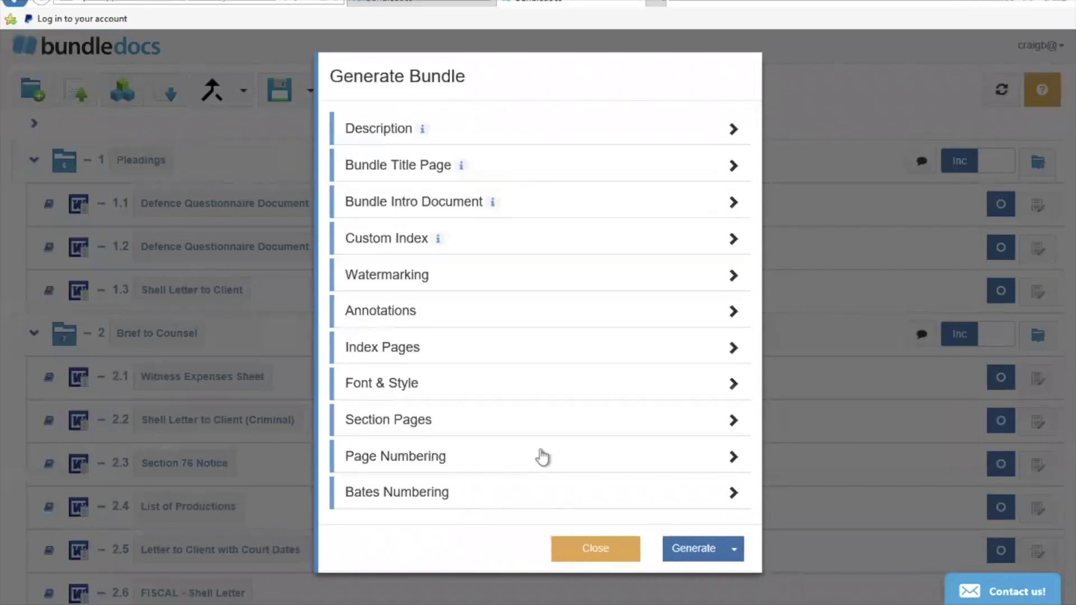
click(589, 555)
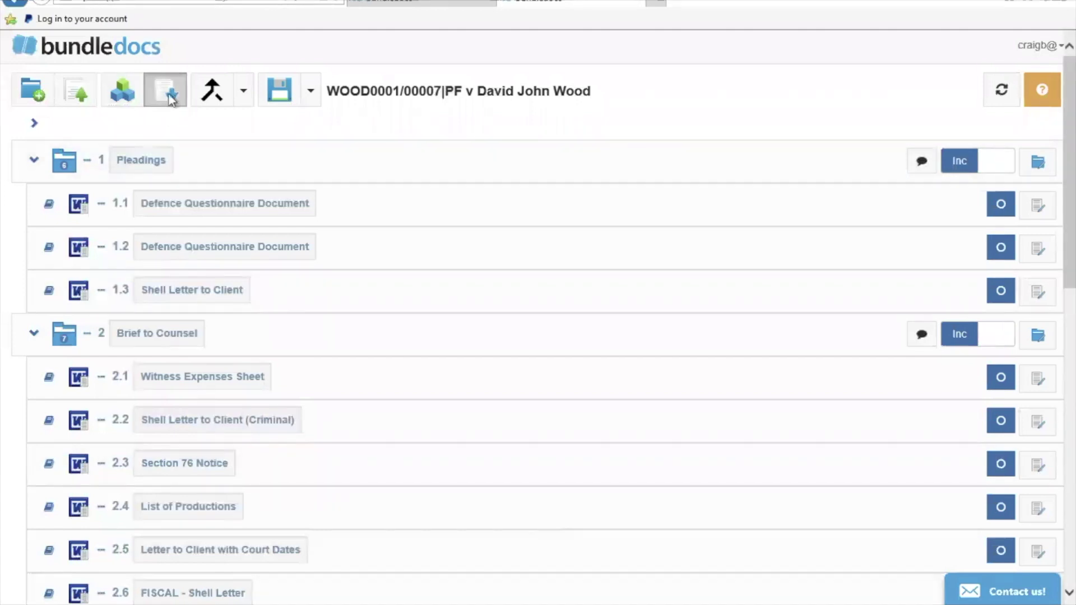
Request the bundle download and generate the bundle with its existing settings.
click(169, 93)
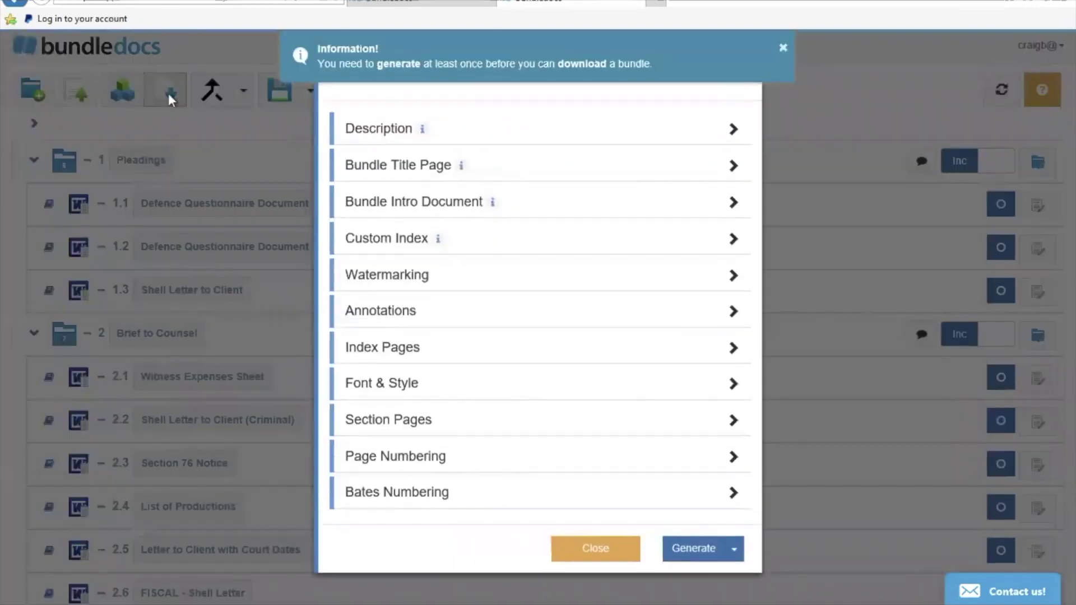
click(701, 552)
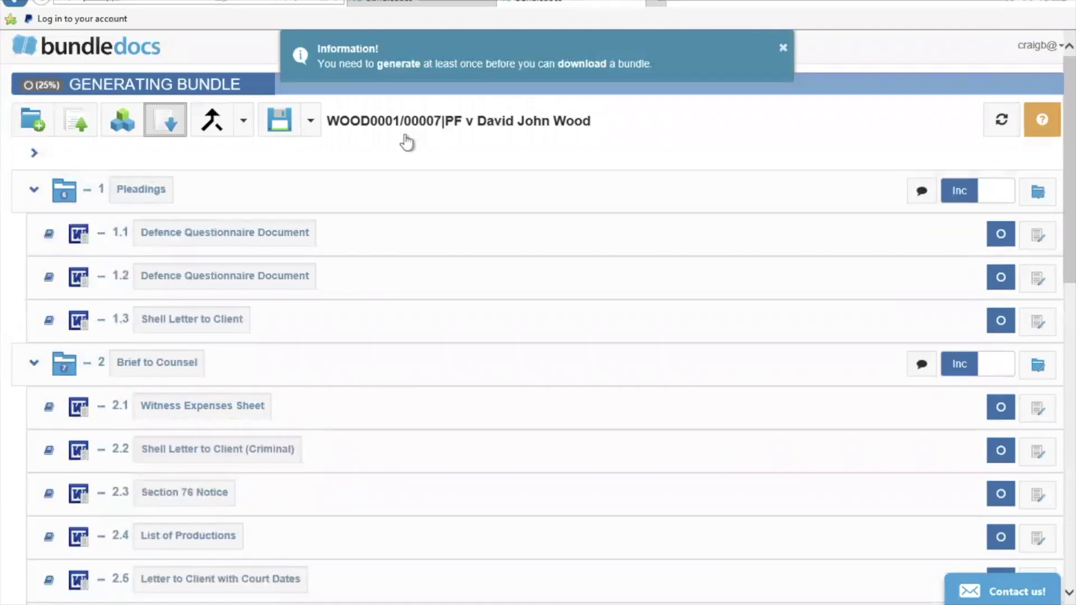
click(175, 125)
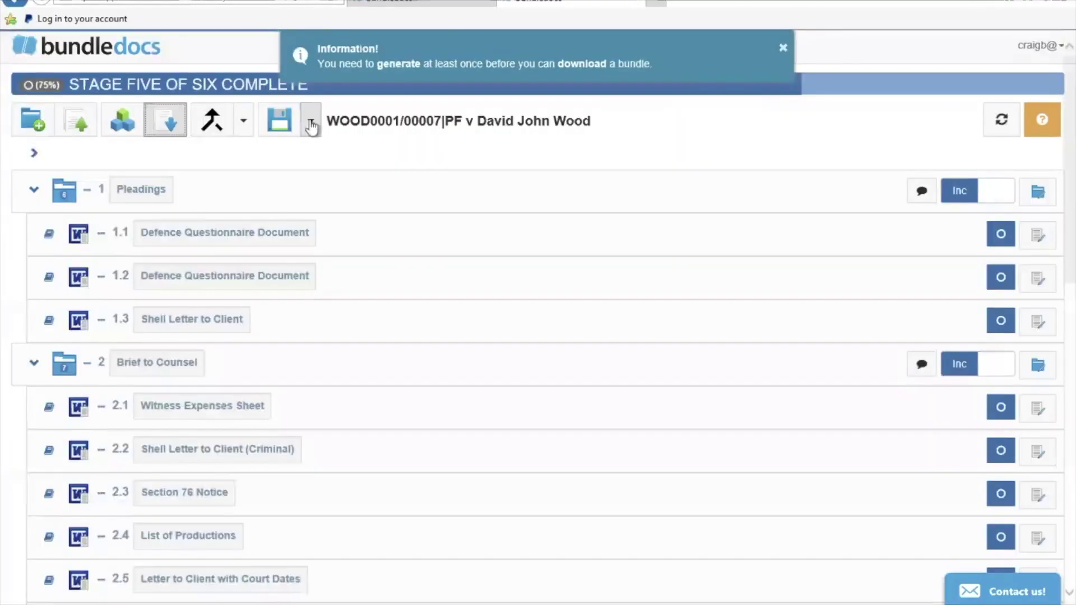
Look at the save and merge options while the bundle generates, and cancel merging the documents.
click(312, 127)
click(287, 123)
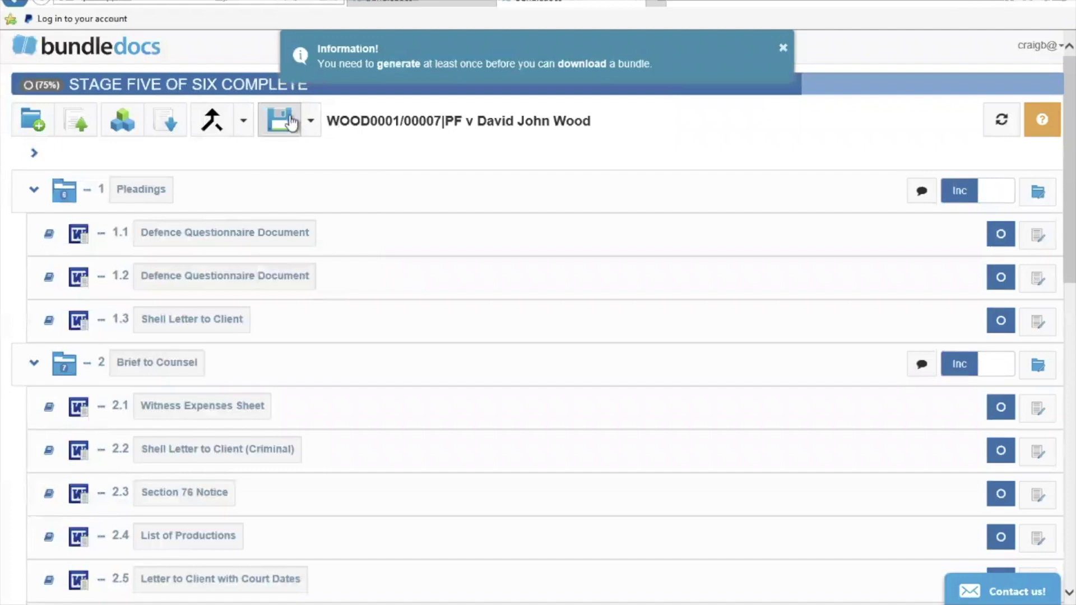
click(244, 124)
click(212, 123)
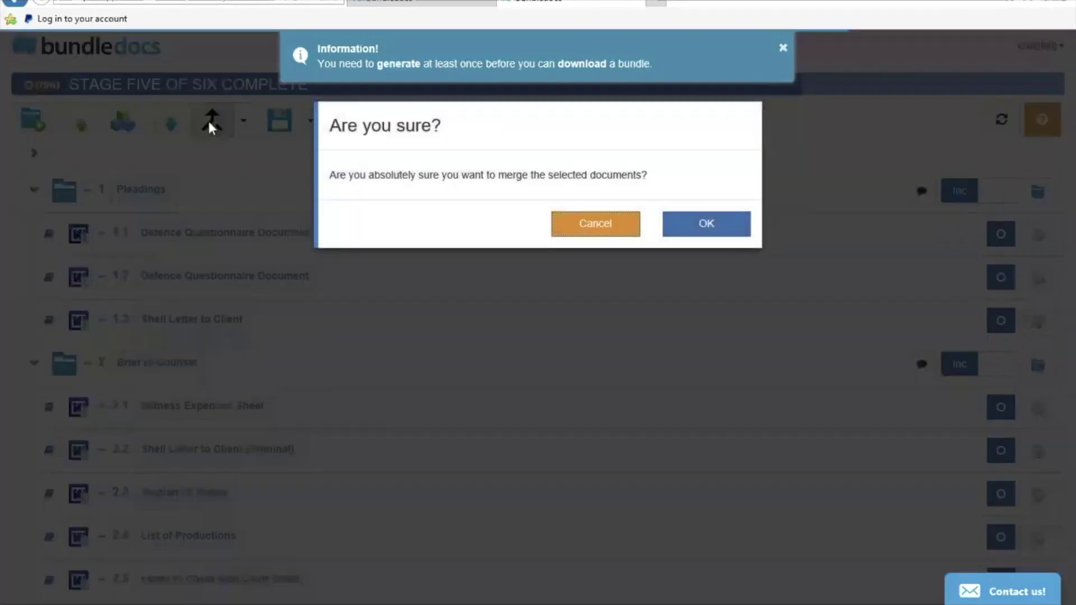
click(586, 224)
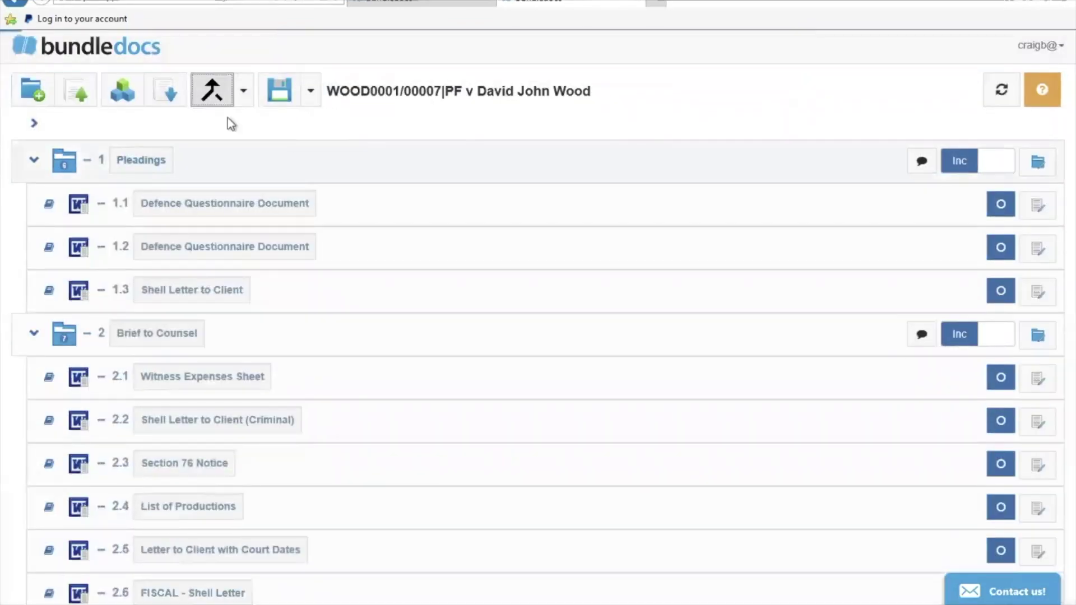
Open the generated bundle in the viewer and look through its title page and main index.
click(167, 95)
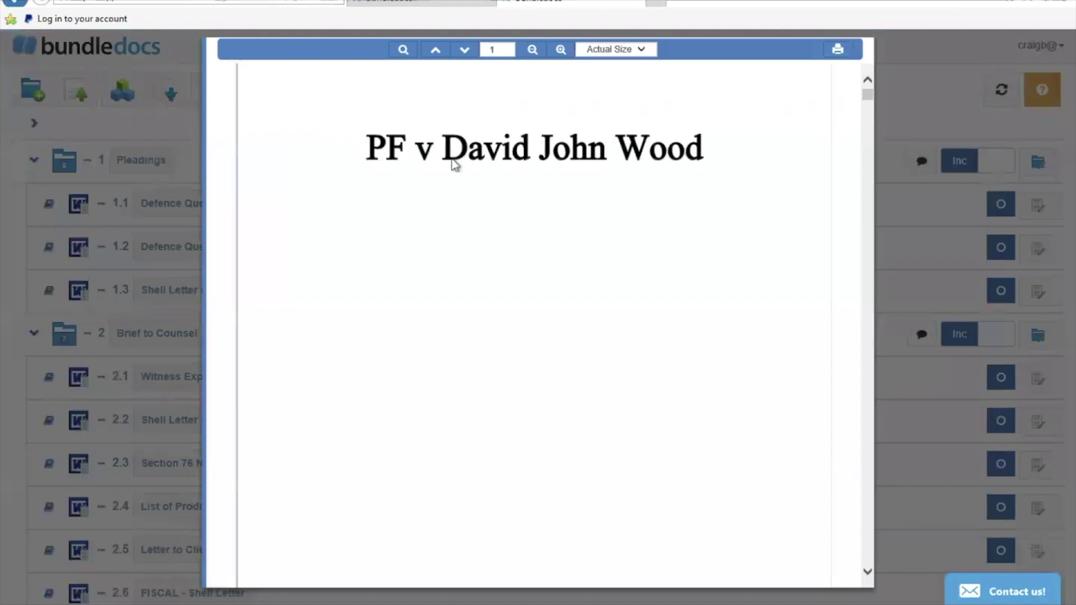
scroll(547, 220, down, 1)
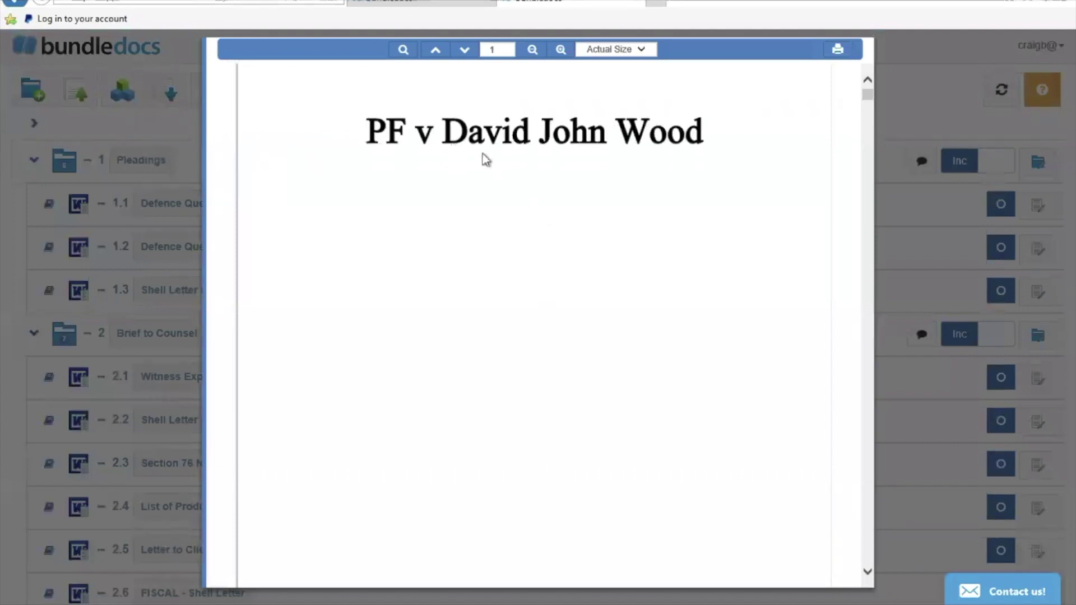
scroll(650, 160, down, 12)
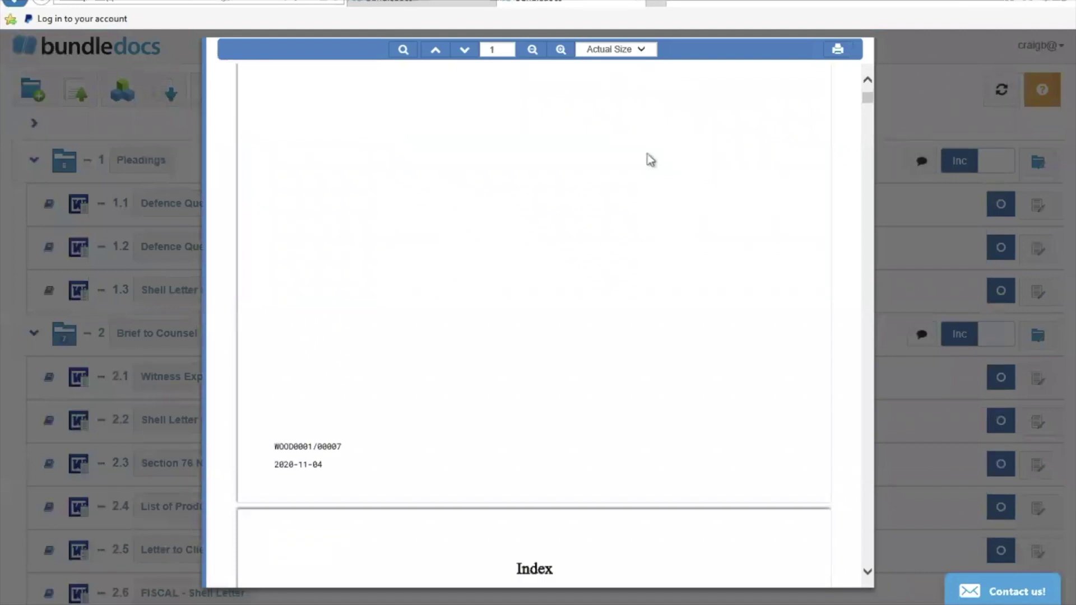
scroll(599, 277, down, 3)
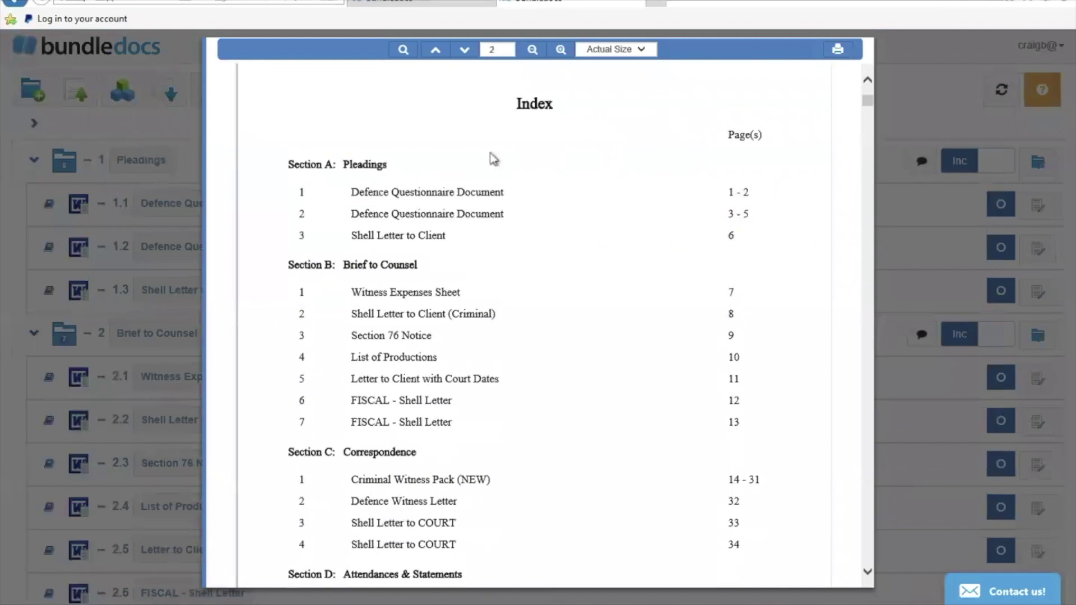
scroll(493, 160, down, 3)
Search the bundle for "witness" and step forward and back through the matches.
click(401, 51)
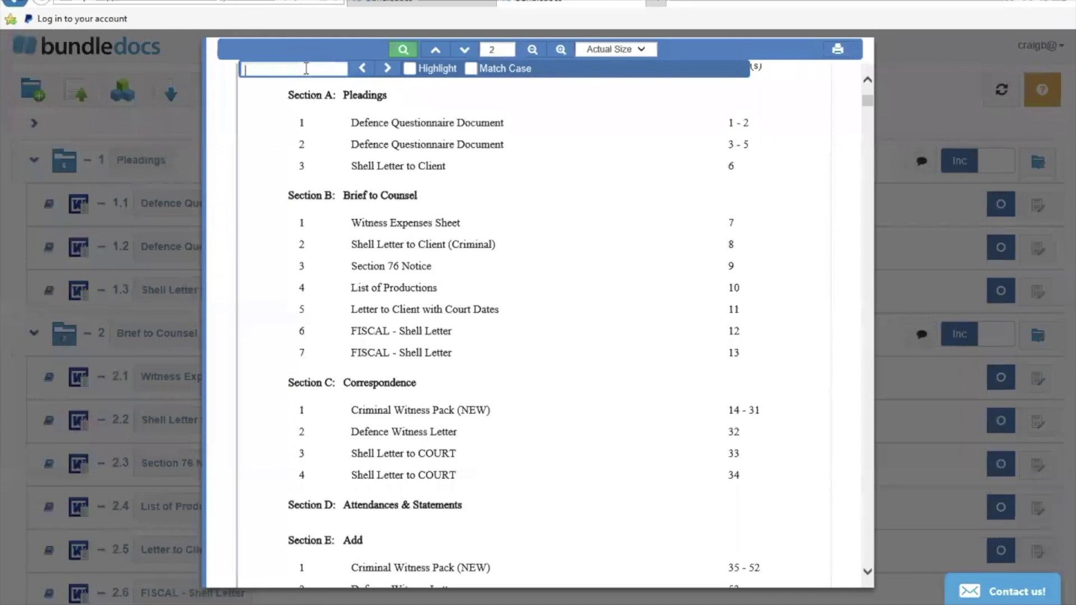
text(witness)
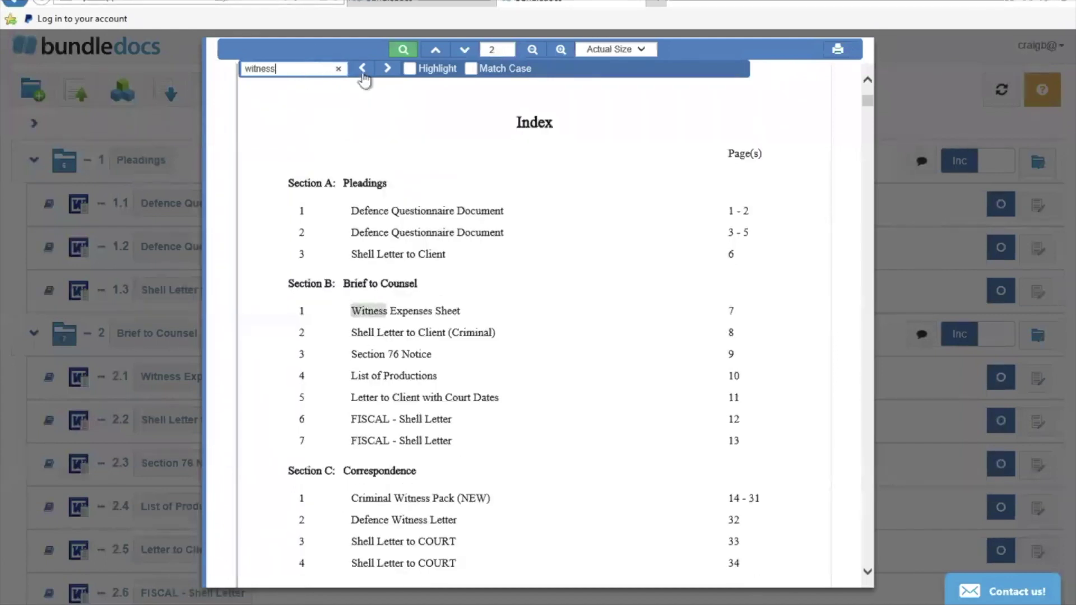
click(388, 70)
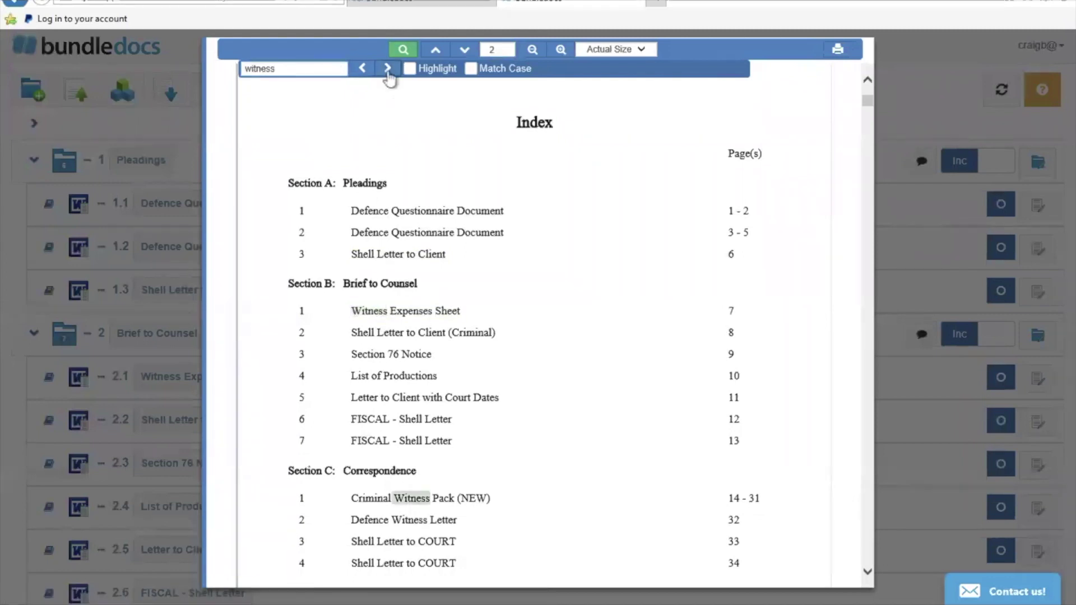
click(388, 69)
click(388, 70)
click(388, 70)
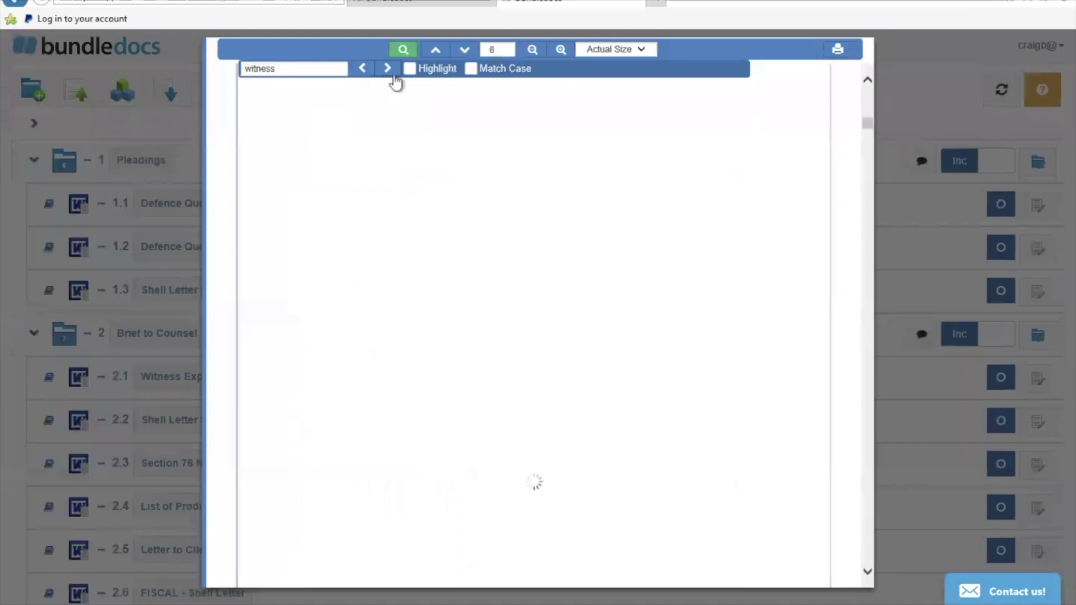
click(361, 69)
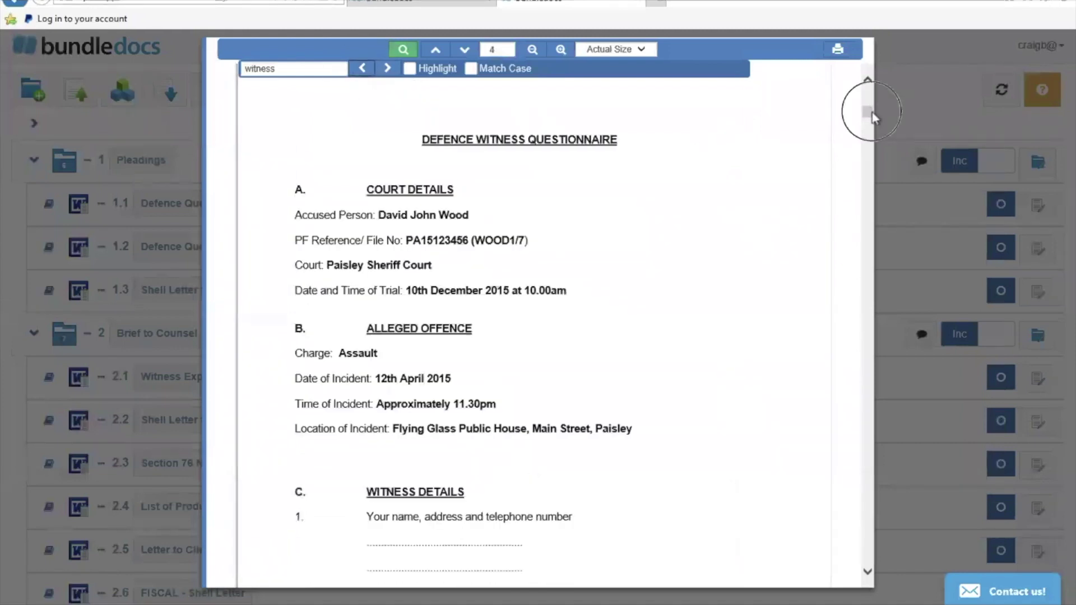
Return to the main index, follow the page 75 link to the custody letter advising of sentence, and close the bundle viewer.
drag(873, 114, 872, 92)
scroll(871, 199, down, 15)
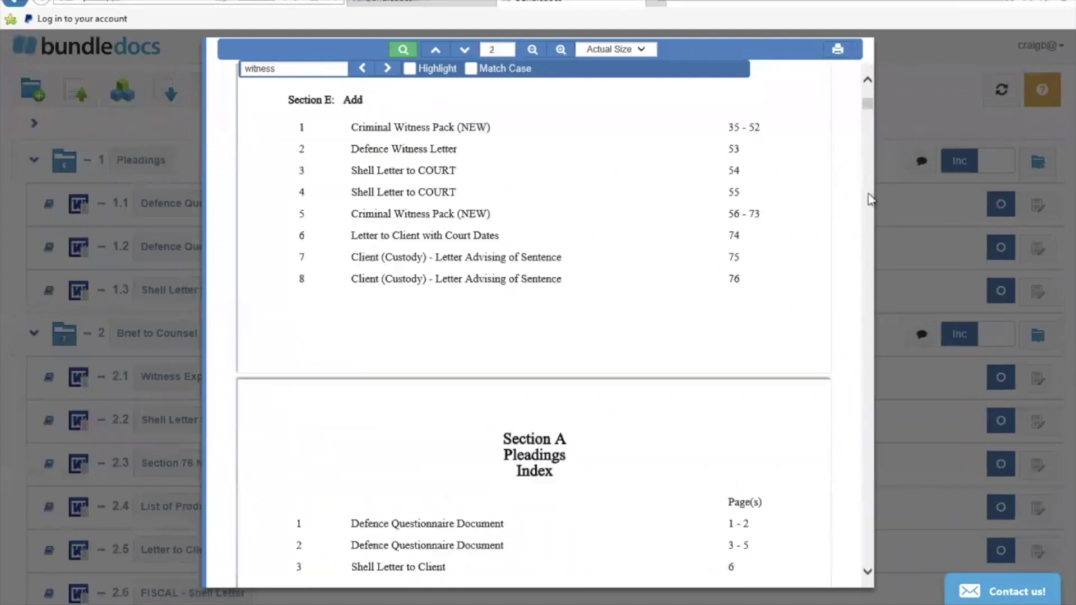
scroll(870, 199, down, 8)
click(867, 80)
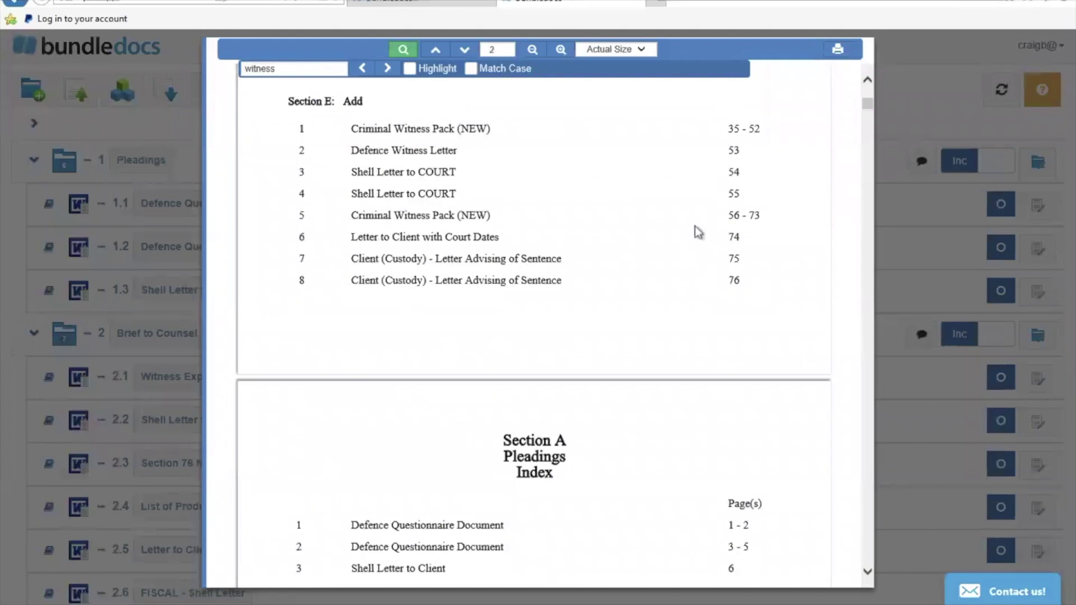
click(739, 261)
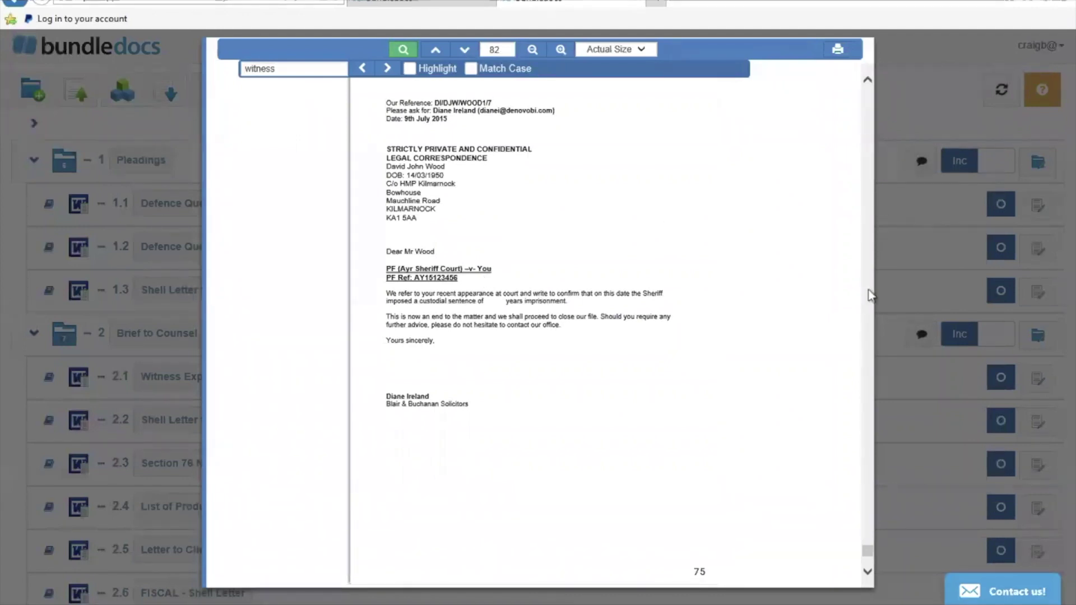
click(887, 281)
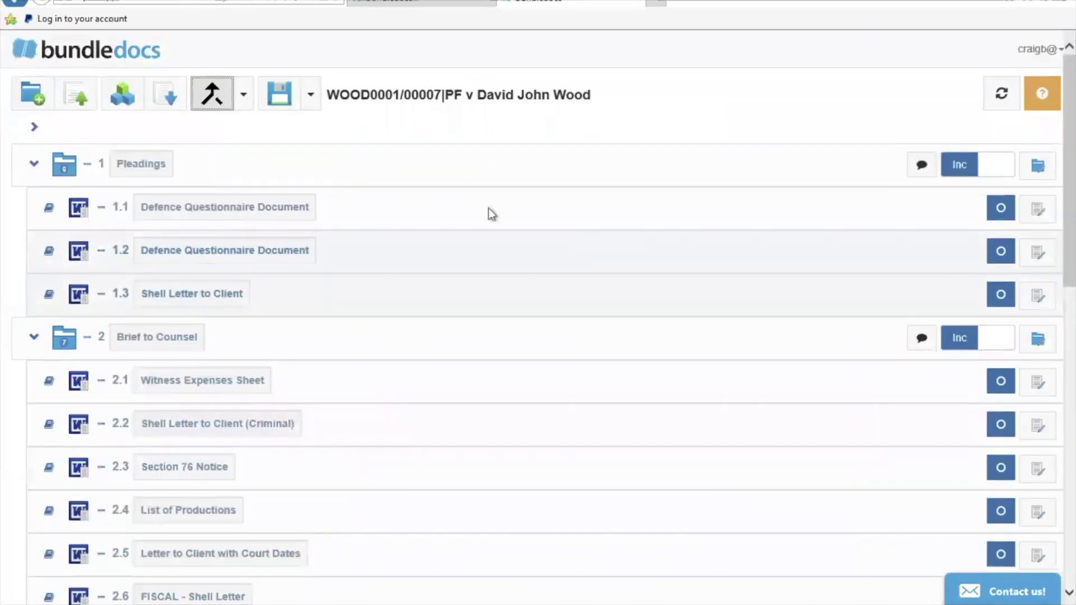
Return to the list of bundles, view the user email for the criminal matter's bundle, and close it.
click(48, 59)
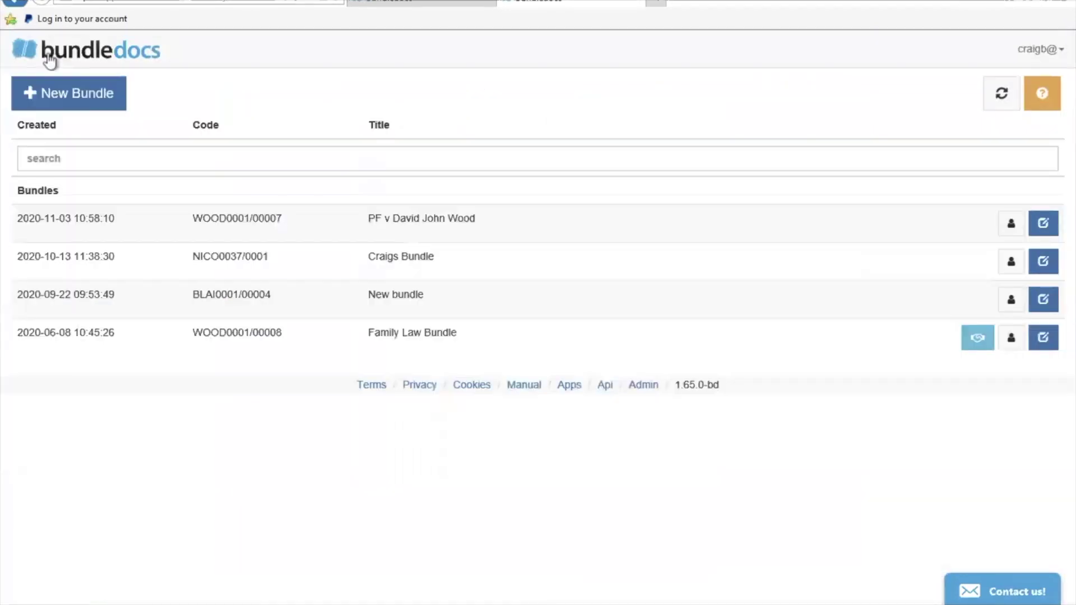
click(1012, 224)
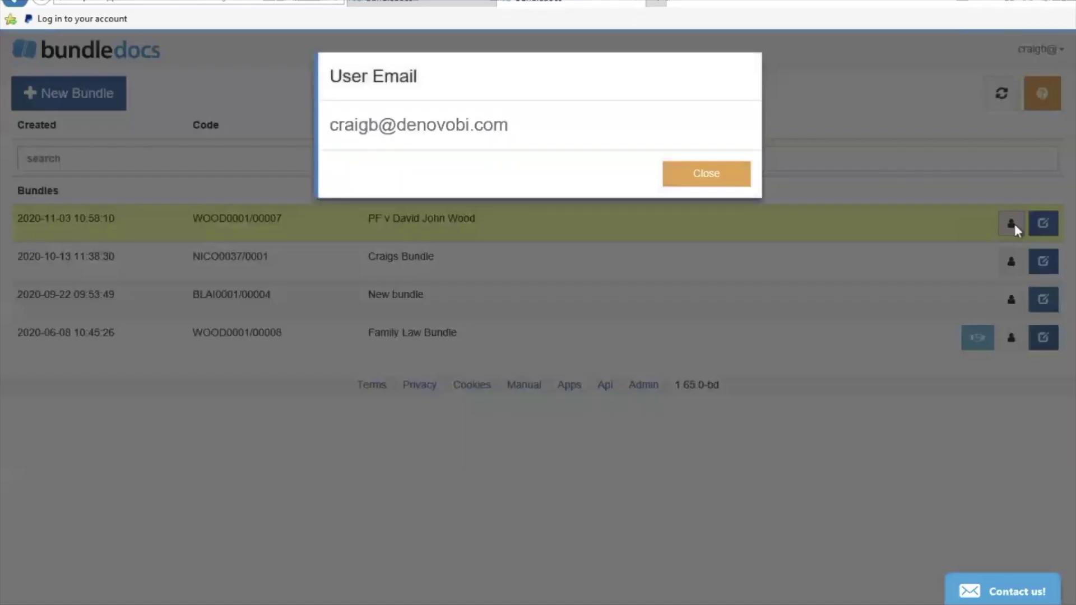
click(723, 175)
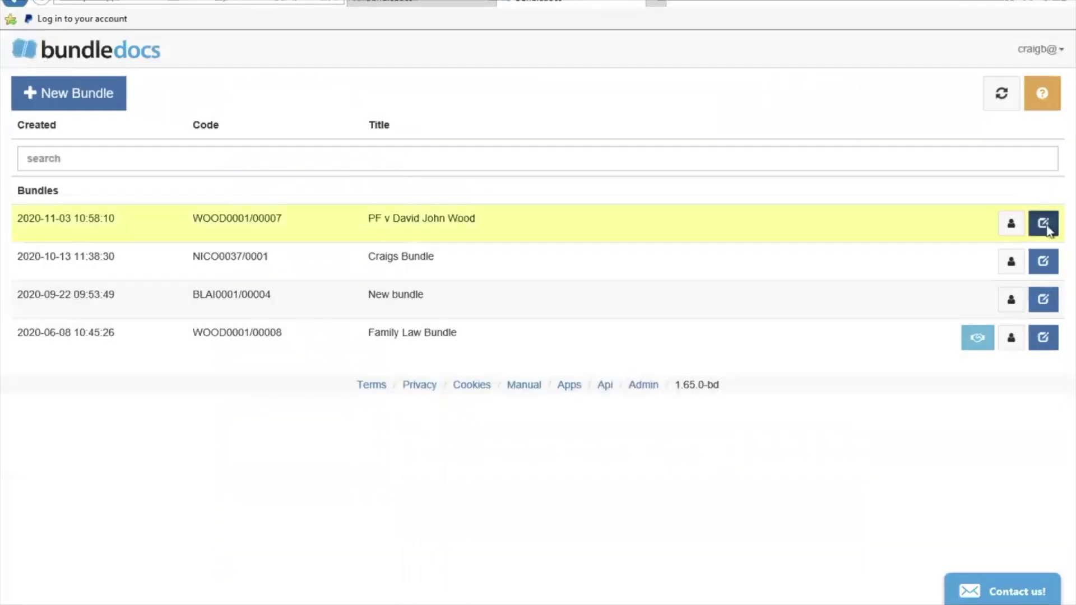
Review the collaborator roles and email entry in the criminal bundle's settings, close them unchanged, and switch back to the case management program's matter record.
click(1052, 232)
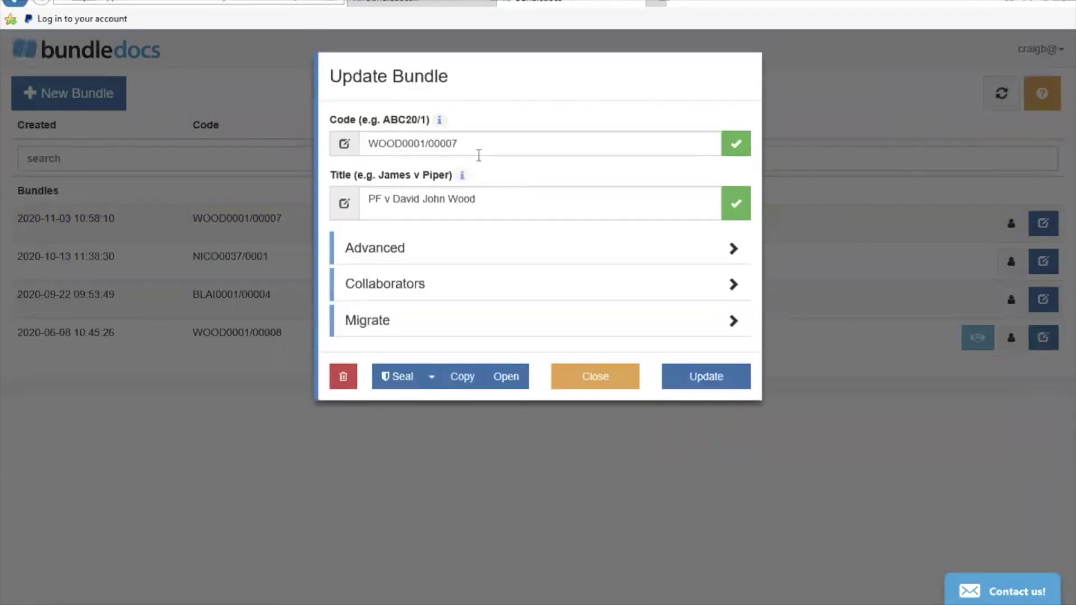
click(496, 287)
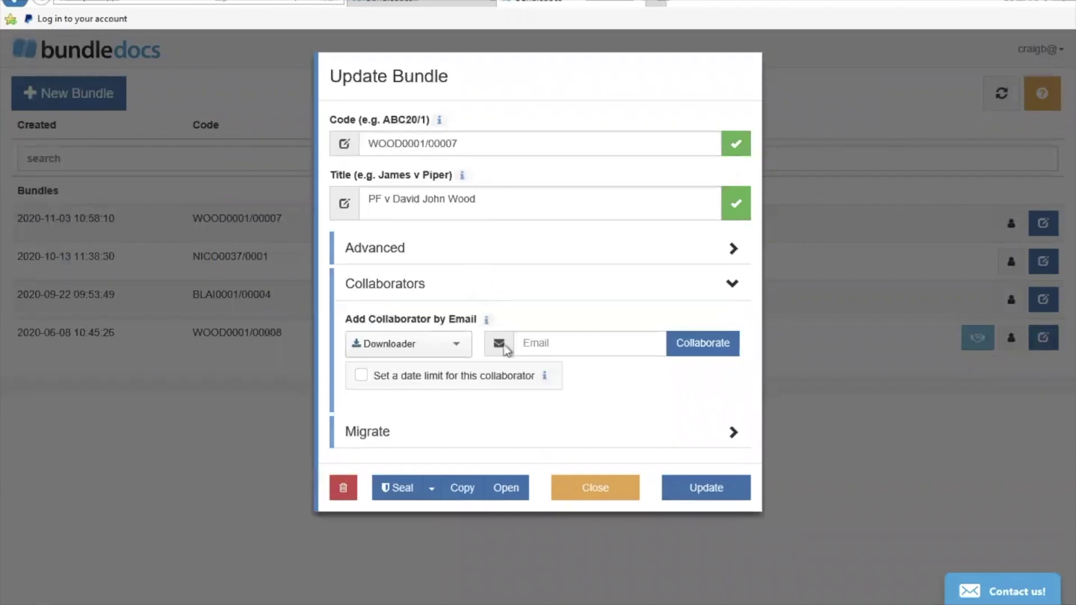
click(465, 349)
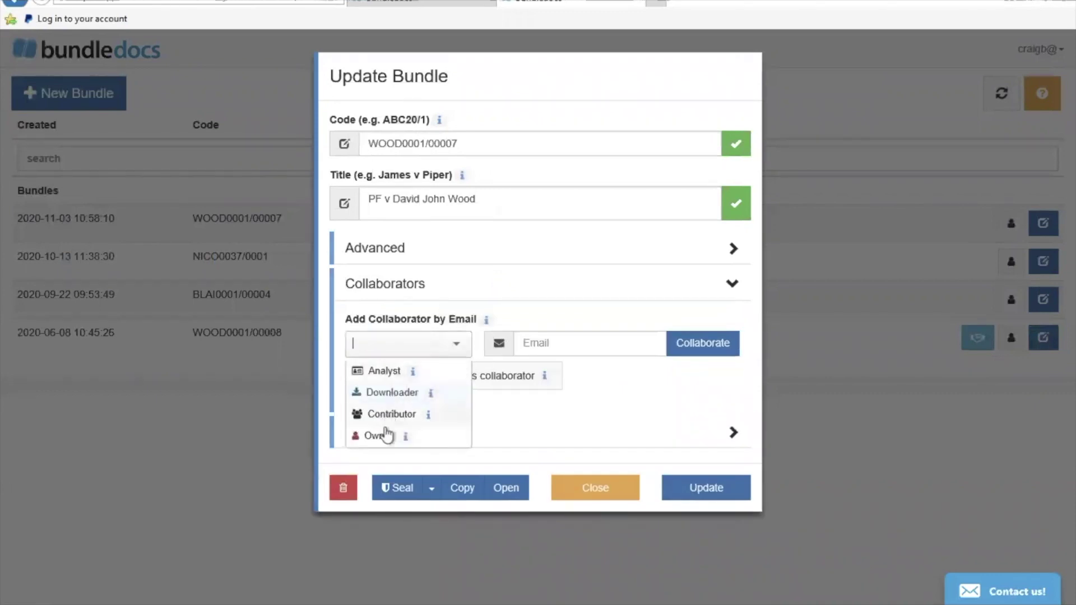
click(560, 342)
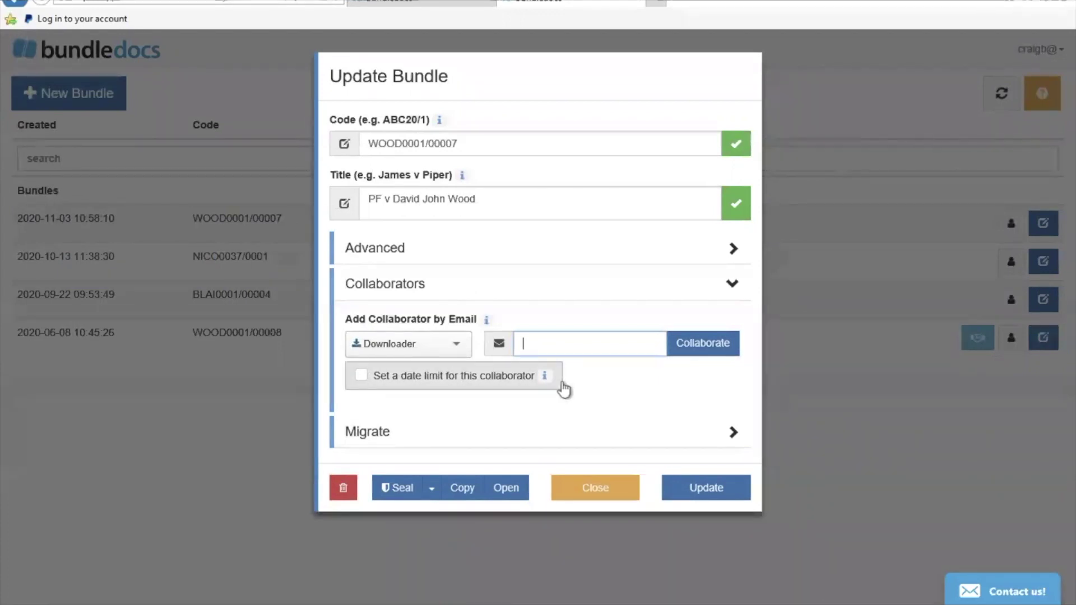
click(460, 346)
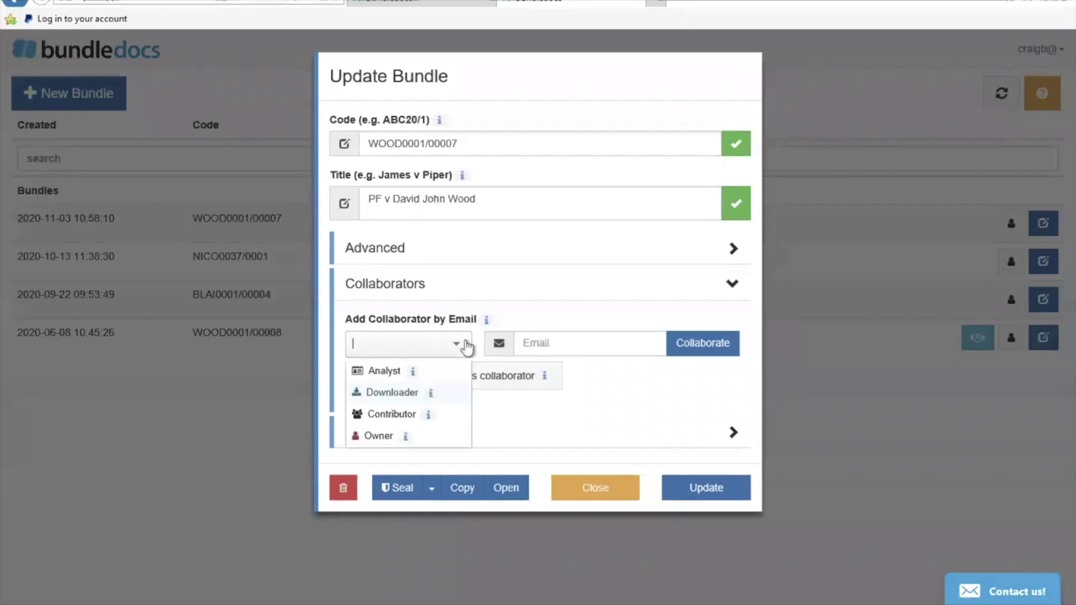
click(581, 346)
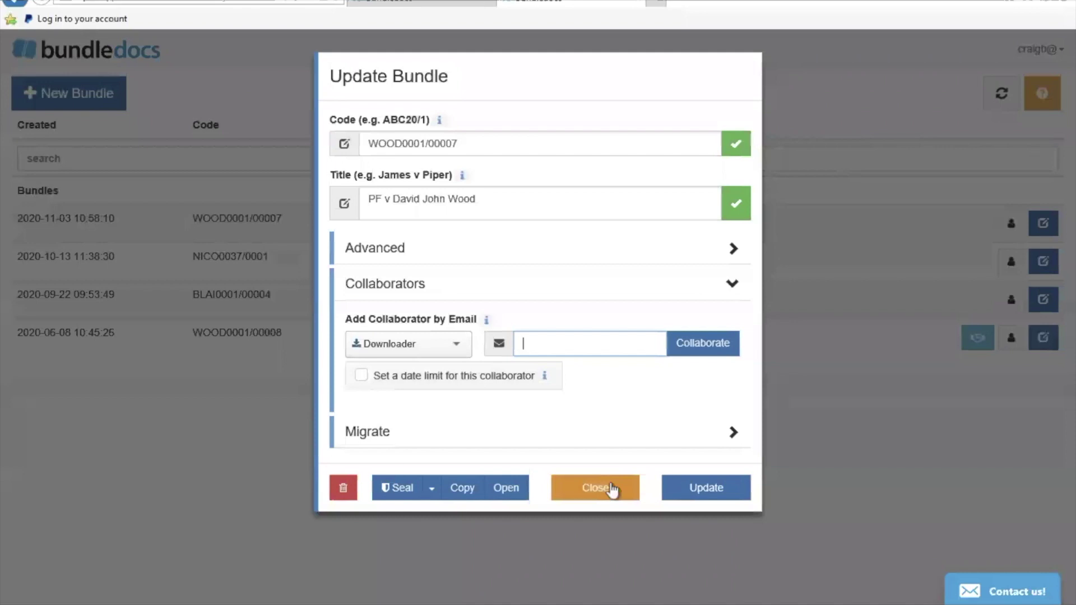
click(593, 492)
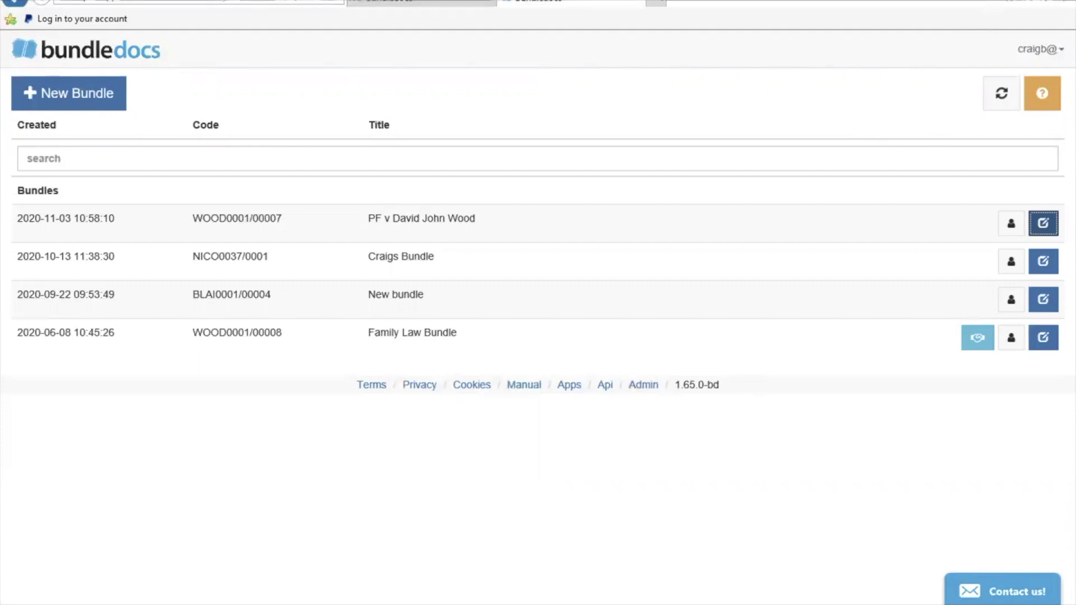
click(991, 1)
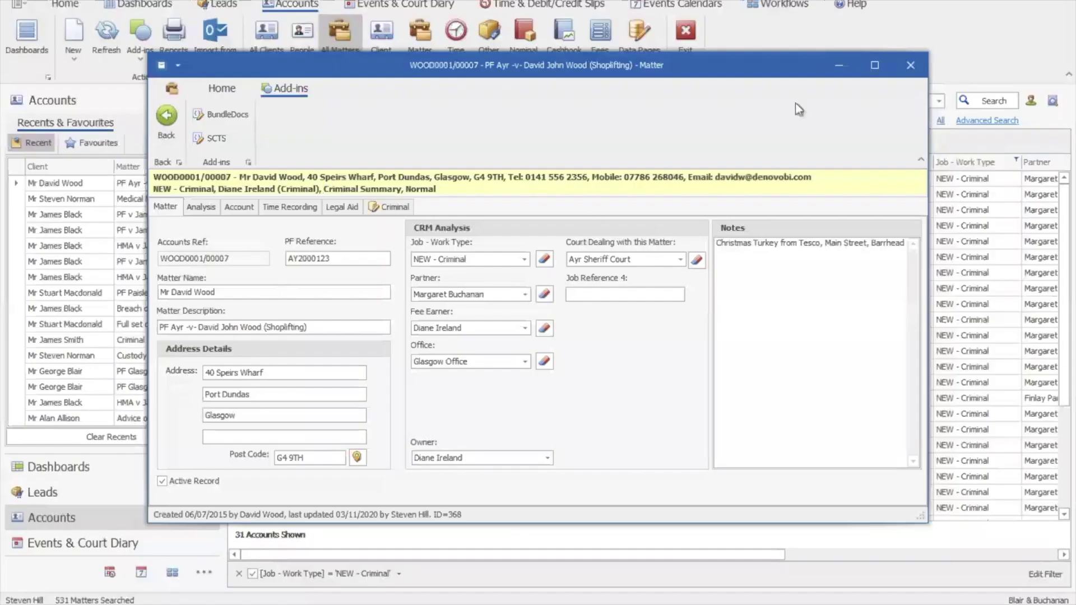